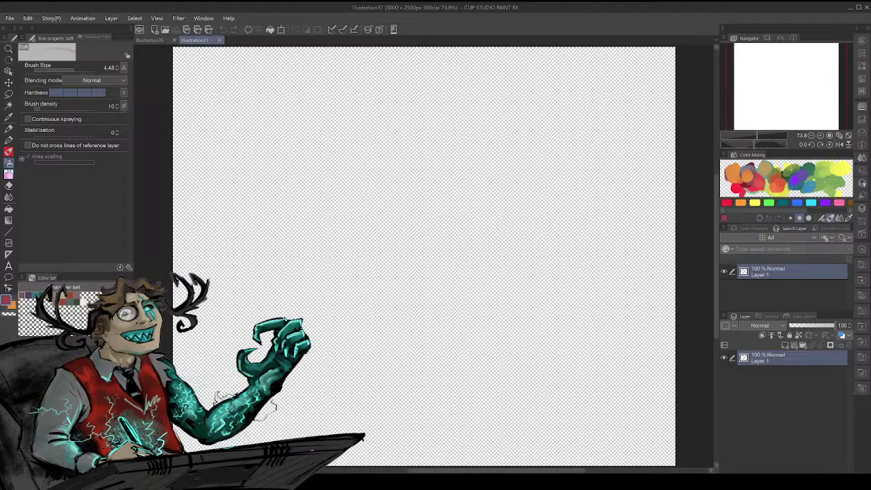
drag(304, 324, 307, 320)
mouse_move(317, 130)
mouse_down()
mouse_move(313, 324)
mouse_move(321, 158)
mouse_up()
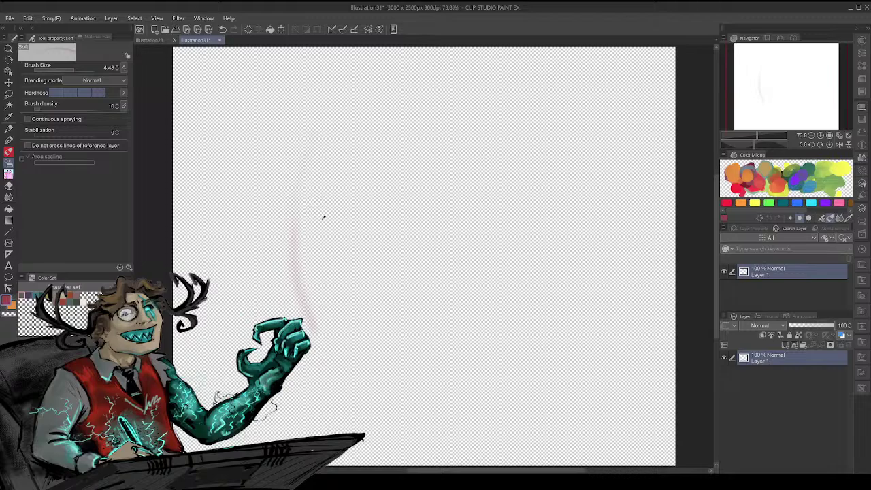
key(ctrl+z)
- Switch to the pen tool and set the drawing colour to black
click(9, 140)
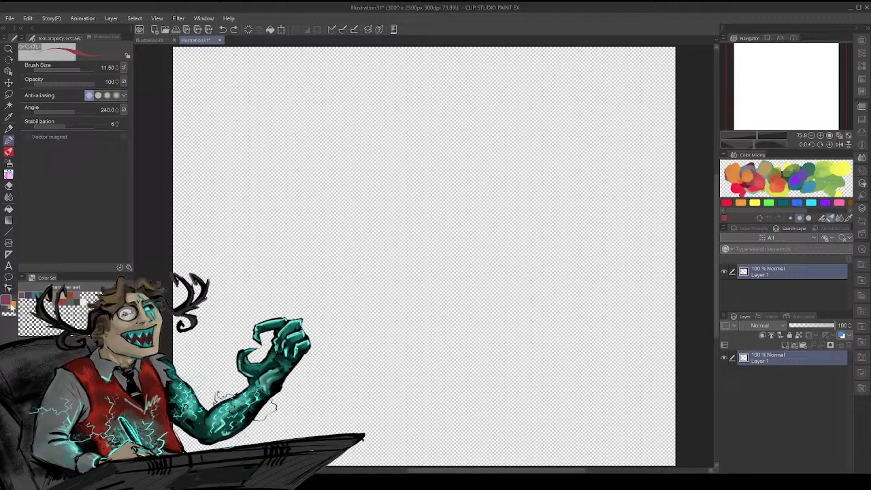
double_click(5, 303)
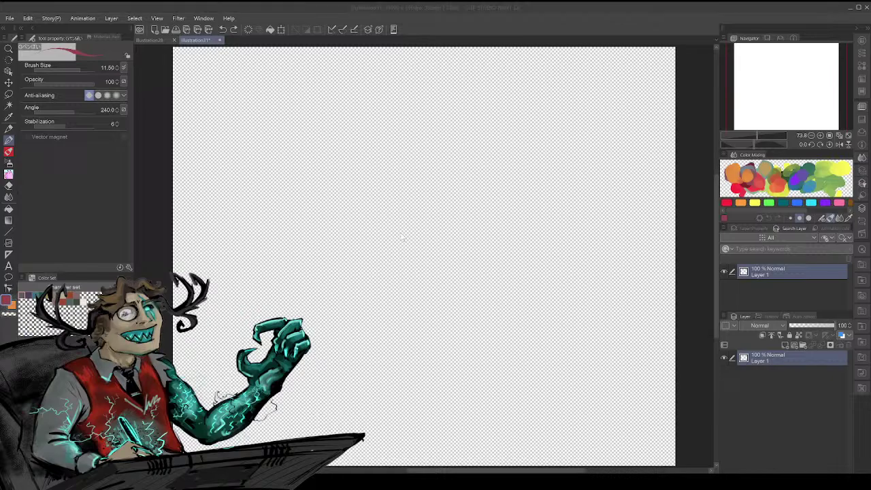
click(404, 238)
- Sketch the torso on the canvas's left half with a curved spine line, ribcage oval and angular hips
mouse_move(324, 297)
mouse_down()
mouse_move(304, 173)
mouse_move(323, 130)
mouse_up()
drag(286, 207, 359, 160)
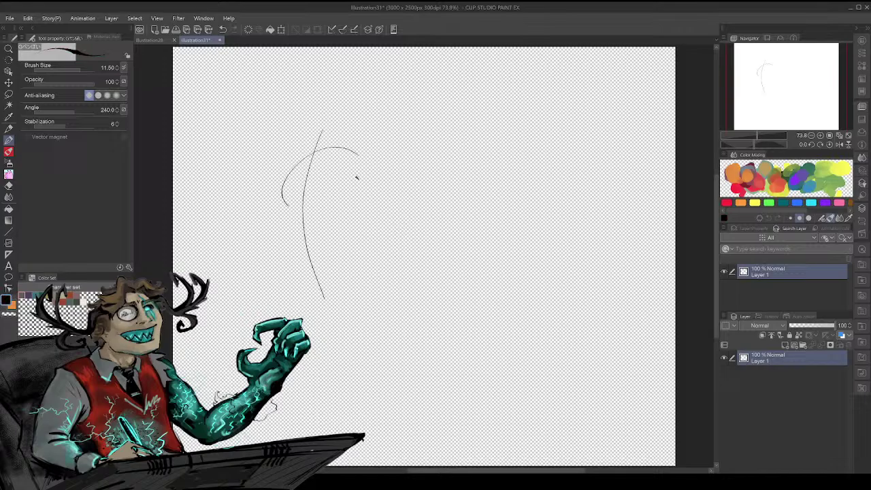
drag(286, 225, 350, 156)
mouse_move(279, 215)
mouse_down()
mouse_move(337, 151)
mouse_move(347, 189)
mouse_move(325, 250)
mouse_move(333, 267)
mouse_move(314, 298)
mouse_move(265, 266)
mouse_move(279, 214)
mouse_up()
mouse_move(266, 267)
mouse_down()
mouse_move(282, 212)
mouse_move(274, 222)
mouse_move(301, 136)
mouse_up()
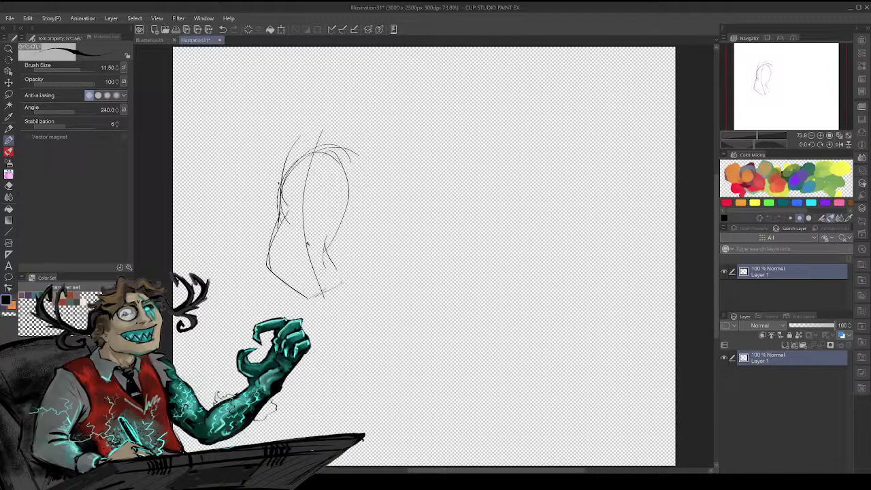
- Sketch an oval head resting directly above the torso
mouse_move(313, 151)
mouse_down()
mouse_move(308, 83)
mouse_move(321, 137)
mouse_move(333, 90)
mouse_move(329, 134)
mouse_up()
drag(328, 79, 342, 132)
mouse_move(339, 135)
mouse_down()
mouse_move(323, 154)
mouse_move(325, 143)
mouse_move(304, 141)
mouse_up()
drag(301, 136, 327, 151)
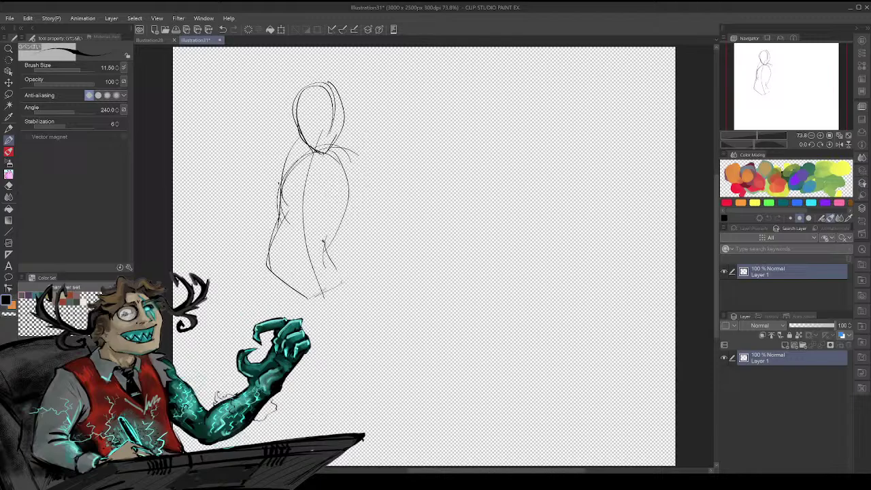
- Refine the torso with a fuller ribcage contour, chest curves and a narrower waist
mouse_move(329, 220)
mouse_down()
mouse_move(324, 249)
mouse_move(334, 256)
mouse_move(317, 234)
mouse_move(326, 235)
mouse_up()
drag(346, 209, 331, 228)
mouse_move(288, 194)
mouse_down()
mouse_move(313, 214)
mouse_move(354, 192)
mouse_move(333, 214)
mouse_move(346, 175)
mouse_up()
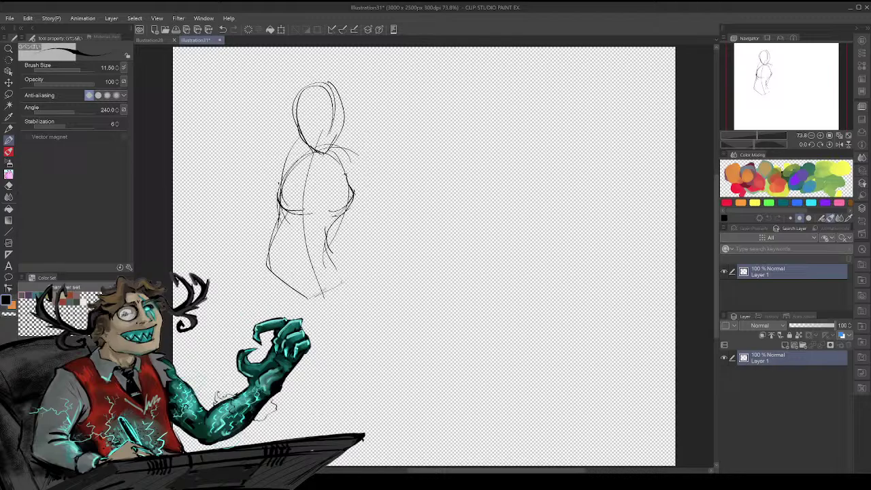
- Try to sketch the shoulder and the left-side arm bent across the waist
drag(279, 163, 276, 181)
mouse_move(296, 148)
mouse_down()
mouse_move(271, 162)
mouse_move(272, 176)
mouse_move(237, 234)
mouse_up()
mouse_move(301, 240)
mouse_down()
mouse_move(307, 265)
mouse_move(317, 251)
mouse_move(303, 279)
mouse_move(317, 255)
mouse_move(308, 235)
mouse_move(242, 237)
mouse_move(279, 253)
mouse_move(239, 267)
mouse_move(230, 238)
mouse_up()
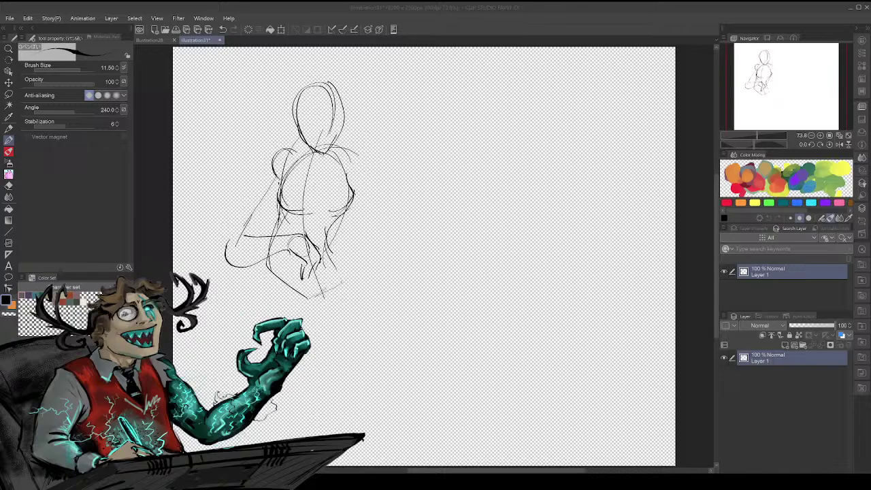
mouse_move(283, 199)
mouse_down()
mouse_move(264, 233)
mouse_move(288, 255)
mouse_move(275, 243)
mouse_move(265, 264)
mouse_move(229, 269)
mouse_up()
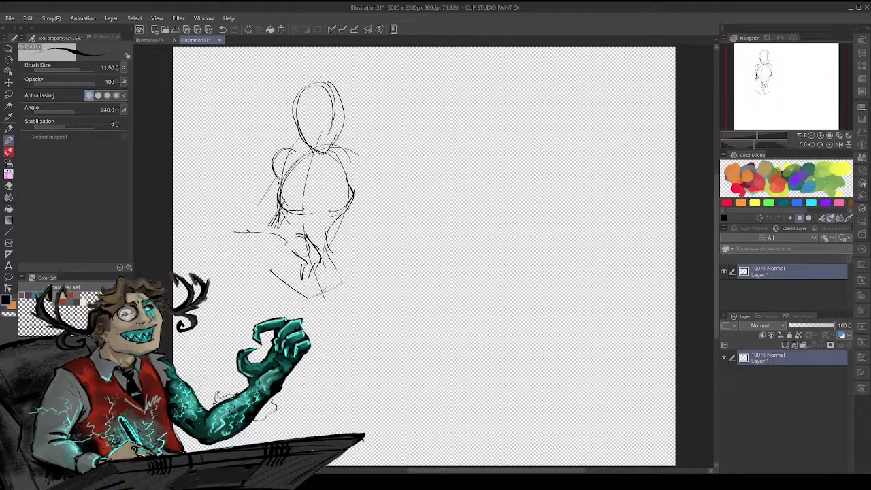
drag(232, 232, 286, 238)
drag(236, 225, 286, 164)
mouse_move(224, 226)
mouse_down()
mouse_move(241, 173)
mouse_move(275, 157)
mouse_up()
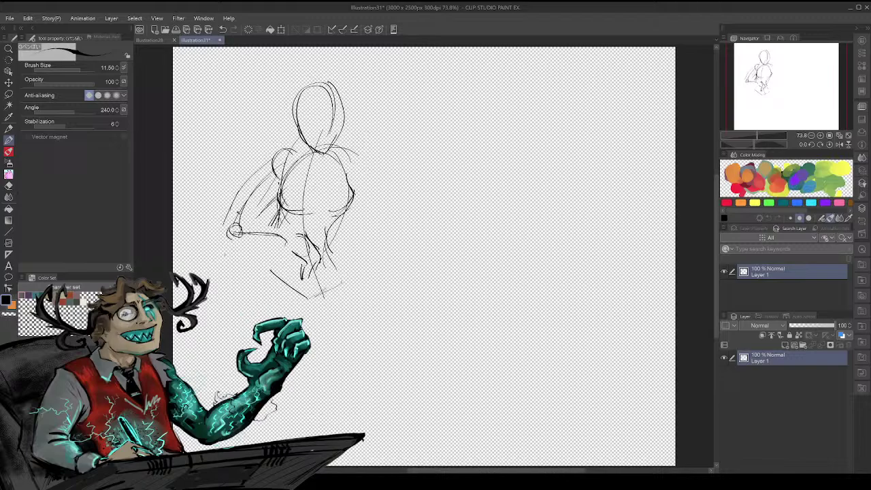
mouse_move(241, 217)
mouse_down()
mouse_move(305, 236)
mouse_move(221, 223)
mouse_up()
- Undo the bent-arm attempt and clear the overlapping lines along the torso's left side
key(ctrl+z)
key(ctrl+z)
key(ctrl+z)
key(ctrl+z)
key(ctrl+z)
key(ctrl+z)
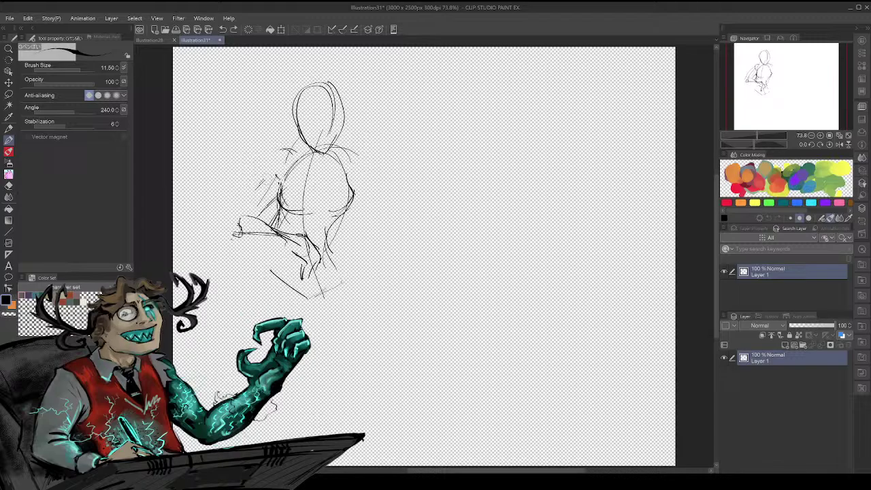
key(ctrl+z)
key(ctrl+z)
key(ctrl+z)
key(ctrl+z)
key(ctrl+z)
key(ctrl+z)
key(ctrl+z)
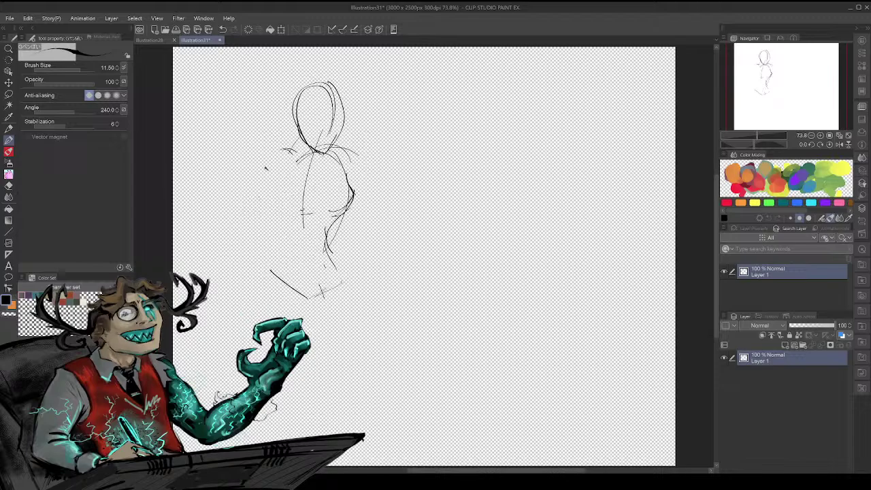
- Rough in the left-side shoulder ball, elbow and forearm, with the hand reaching across the waist
drag(296, 154, 290, 148)
mouse_move(260, 181)
mouse_down()
mouse_move(218, 244)
mouse_move(299, 204)
mouse_up()
mouse_move(254, 243)
mouse_down()
mouse_move(285, 217)
mouse_move(296, 243)
mouse_up()
mouse_move(299, 210)
mouse_down()
mouse_move(312, 231)
mouse_move(299, 245)
mouse_move(278, 243)
mouse_move(311, 262)
mouse_up()
- Rough in the right-side arm with shoulder and elbow circles, a raised forearm and a hand
mouse_move(339, 219)
mouse_down()
mouse_move(388, 181)
mouse_move(371, 192)
mouse_move(384, 197)
mouse_up()
mouse_move(387, 181)
mouse_down()
mouse_move(392, 195)
mouse_move(372, 257)
mouse_move(354, 256)
mouse_move(347, 190)
mouse_move(361, 230)
mouse_up()
drag(346, 166, 346, 183)
drag(320, 153, 339, 173)
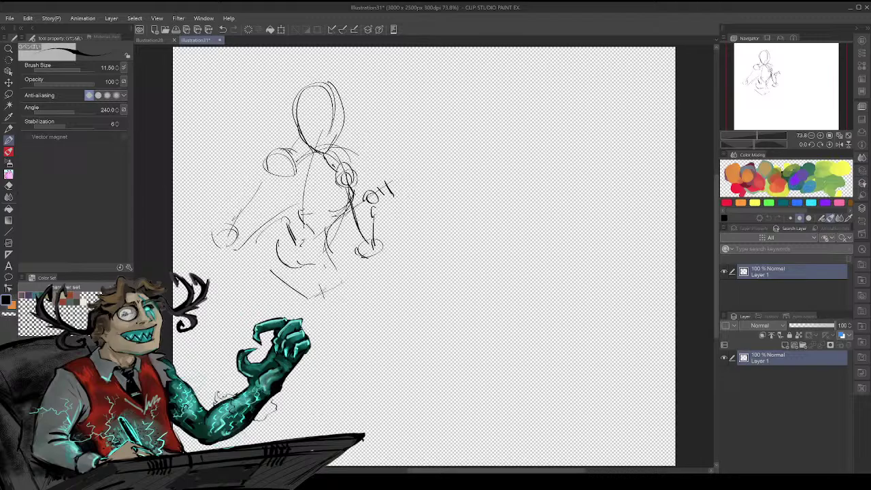
- Sketch wavy hair down both sides of the head, adding curls at the crown and over the left-side shoulder
drag(300, 132, 280, 152)
mouse_move(326, 80)
mouse_down()
mouse_move(303, 73)
mouse_move(295, 102)
mouse_move(269, 133)
mouse_move(292, 146)
mouse_move(337, 88)
mouse_move(367, 137)
mouse_move(362, 170)
mouse_up()
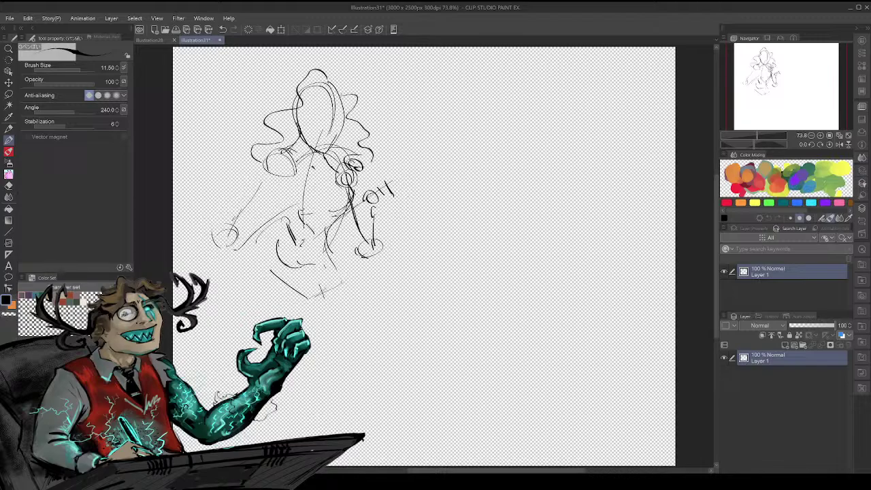
mouse_move(297, 151)
mouse_down()
mouse_move(275, 166)
mouse_move(301, 177)
mouse_move(282, 181)
mouse_move(264, 161)
mouse_move(256, 124)
mouse_up()
mouse_move(287, 94)
mouse_down()
mouse_move(275, 112)
mouse_move(329, 68)
mouse_up()
mouse_move(266, 107)
mouse_down()
mouse_move(259, 75)
mouse_move(280, 83)
mouse_move(269, 97)
mouse_move(270, 71)
mouse_move(291, 71)
mouse_up()
key(ctrl+z)
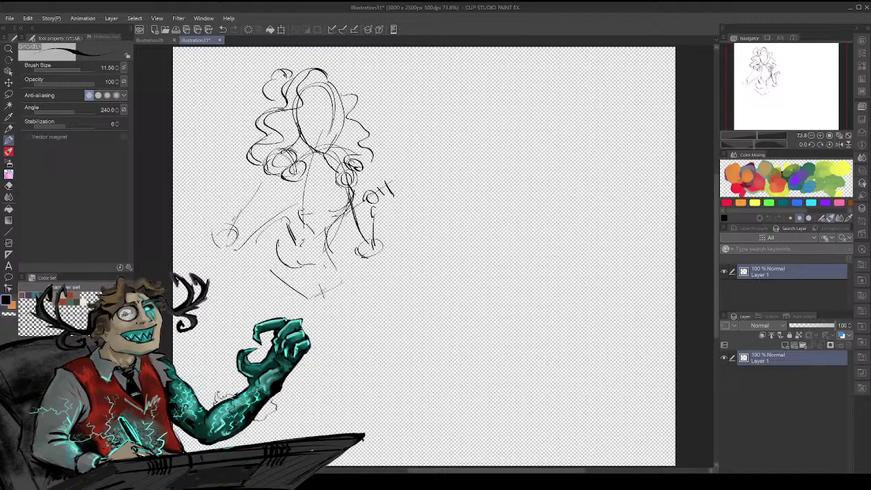
mouse_move(348, 91)
mouse_down()
mouse_move(362, 80)
mouse_move(367, 103)
mouse_move(351, 83)
mouse_move(341, 127)
mouse_move(360, 135)
mouse_move(352, 160)
mouse_up()
key(ctrl+z)
key(ctrl+z)
key(ctrl+z)
key(ctrl+z)
- Draw a cluster of curls at the head's upper right and curled locks falling onto both shoulders
drag(332, 86, 357, 90)
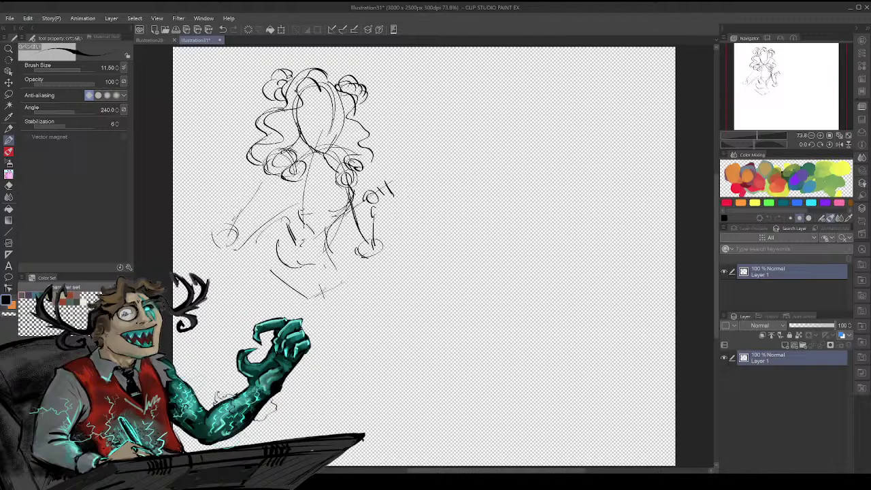
mouse_move(327, 87)
mouse_down()
mouse_move(349, 96)
mouse_move(340, 134)
mouse_move(356, 153)
mouse_move(345, 176)
mouse_move(331, 170)
mouse_move(337, 147)
mouse_move(328, 158)
mouse_up()
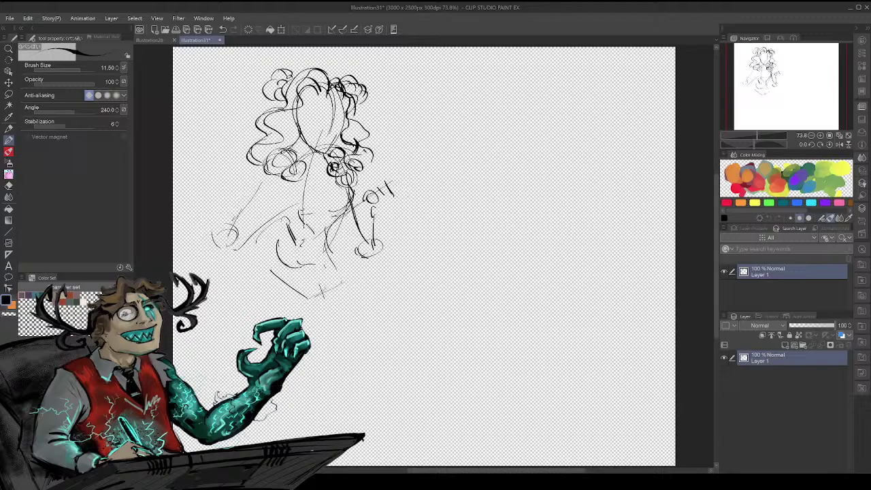
key(ctrl+z)
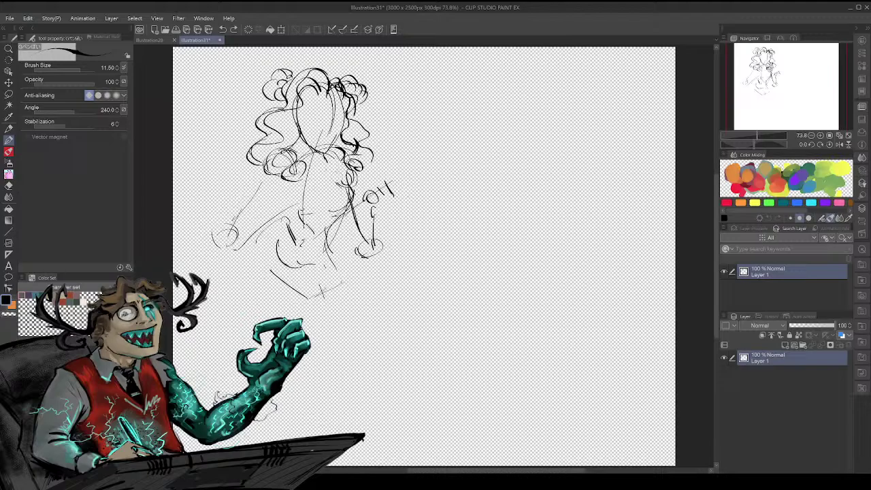
mouse_move(336, 173)
mouse_down()
mouse_move(340, 182)
mouse_move(329, 184)
mouse_move(342, 164)
mouse_move(340, 177)
mouse_move(329, 168)
mouse_move(340, 149)
mouse_move(299, 171)
mouse_move(276, 148)
mouse_move(293, 147)
mouse_up()
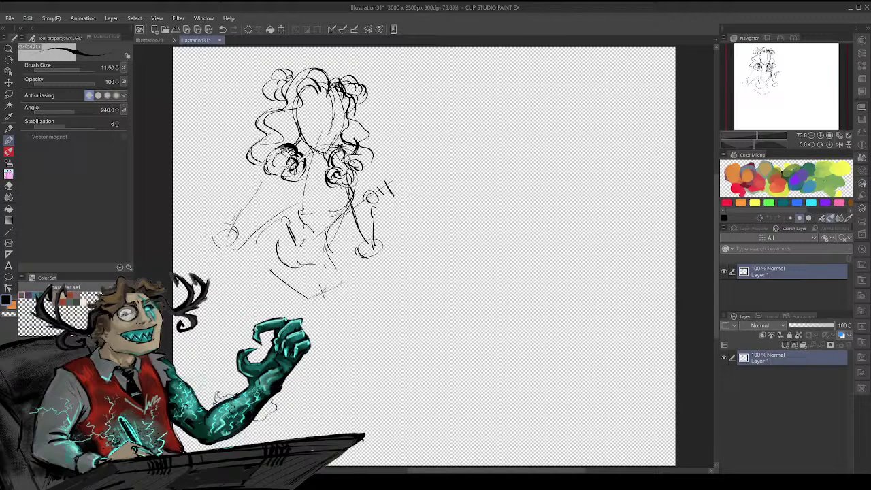
- Thicken the outer contours of the wavy hair on both sides of the head
drag(373, 156, 369, 167)
drag(357, 140, 374, 158)
mouse_move(357, 120)
mouse_down()
mouse_move(364, 140)
mouse_move(360, 116)
mouse_up()
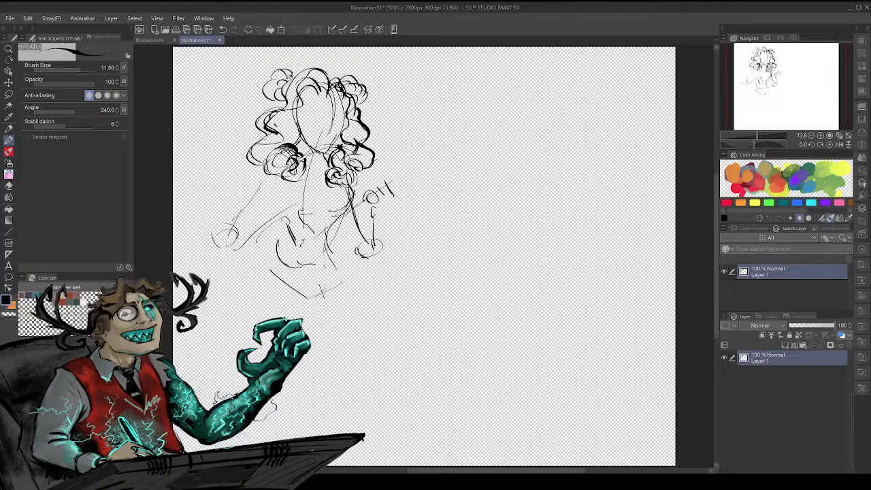
mouse_move(271, 134)
mouse_down()
mouse_move(270, 110)
mouse_move(279, 103)
mouse_up()
- Draw the curved neckline and chest contours, with a diagonal line running down from the neck
mouse_move(353, 184)
mouse_down()
mouse_move(350, 217)
mouse_move(331, 222)
mouse_move(286, 190)
mouse_move(307, 175)
mouse_move(346, 196)
mouse_move(350, 190)
mouse_up()
drag(289, 180, 299, 190)
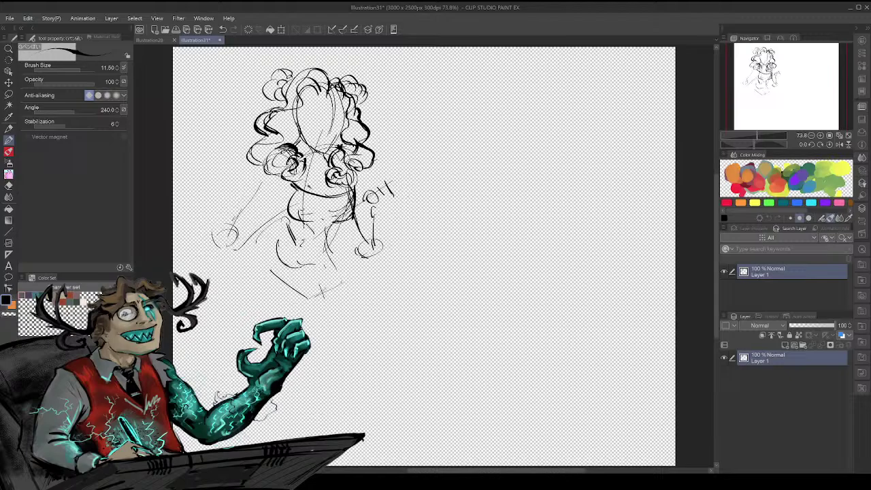
drag(328, 196, 304, 170)
key(ctrl+z)
drag(327, 186, 325, 195)
key(ctrl+z)
key(ctrl+y)
key(ctrl+z)
key(ctrl+y)
mouse_move(386, 200)
mouse_down()
mouse_move(374, 257)
mouse_move(350, 265)
mouse_up()
drag(366, 218, 350, 241)
key(ctrl+z)
key(ctrl+z)
key(ctrl+z)
key(ctrl+z)
key(ctrl+z)
key(ctrl+z)
key(ctrl+z)
key(ctrl+z)
- Draw the raised right-side hand and forearm contours and connect the upper arm to the shoulder
drag(368, 205, 379, 215)
mouse_move(387, 191)
mouse_down()
mouse_move(373, 200)
mouse_move(385, 204)
mouse_move(376, 230)
mouse_move(382, 252)
mouse_up()
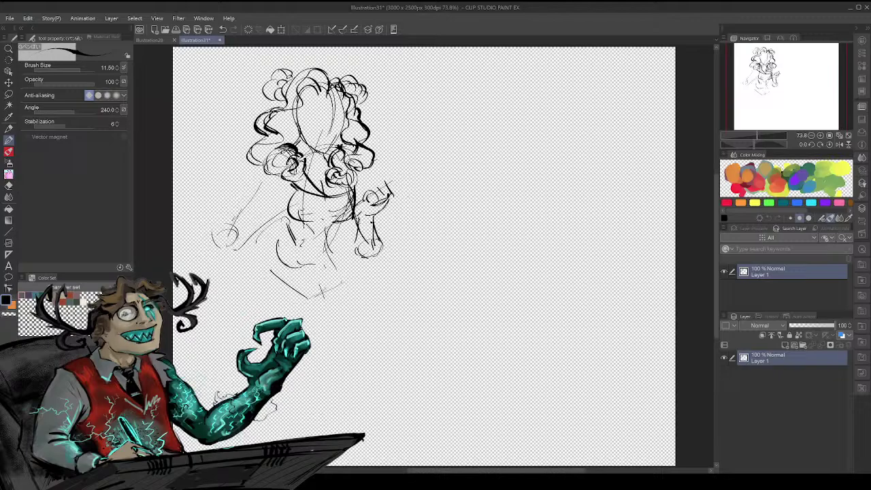
drag(357, 219, 368, 253)
mouse_move(355, 186)
mouse_down()
mouse_move(361, 198)
mouse_move(360, 167)
mouse_move(343, 181)
mouse_up()
drag(286, 151, 298, 177)
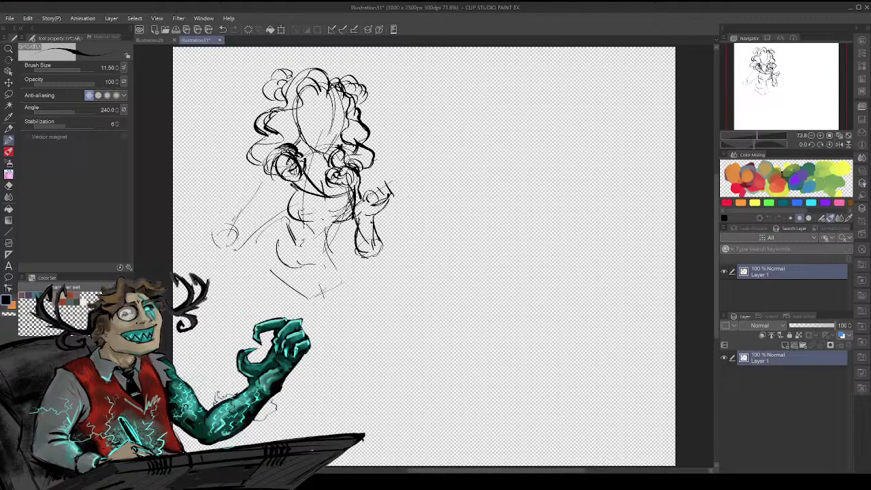
key(ctrl+z)
key(ctrl+z)
key(ctrl+z)
key(ctrl+z)
key(ctrl+z)
key(ctrl+z)
- Outline the left-side shoulder, upper arm and forearm, and define the hand and fingers at the waist
drag(268, 170, 311, 193)
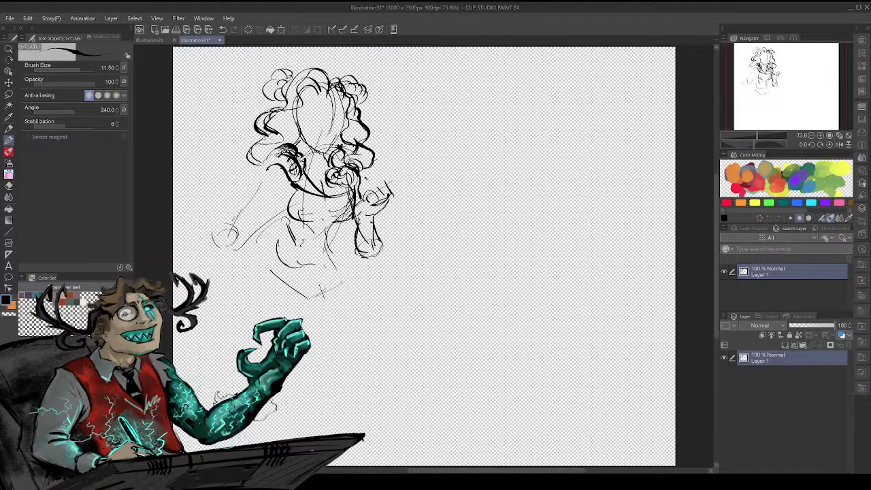
mouse_move(266, 169)
mouse_down()
mouse_move(235, 222)
mouse_move(229, 259)
mouse_move(288, 222)
mouse_up()
mouse_move(234, 256)
mouse_down()
mouse_move(250, 261)
mouse_move(239, 260)
mouse_up()
mouse_move(235, 230)
mouse_down()
mouse_move(285, 204)
mouse_move(271, 208)
mouse_up()
mouse_move(232, 242)
mouse_down()
mouse_move(286, 205)
mouse_move(312, 219)
mouse_move(296, 252)
mouse_move(310, 238)
mouse_move(305, 256)
mouse_move(317, 239)
mouse_up()
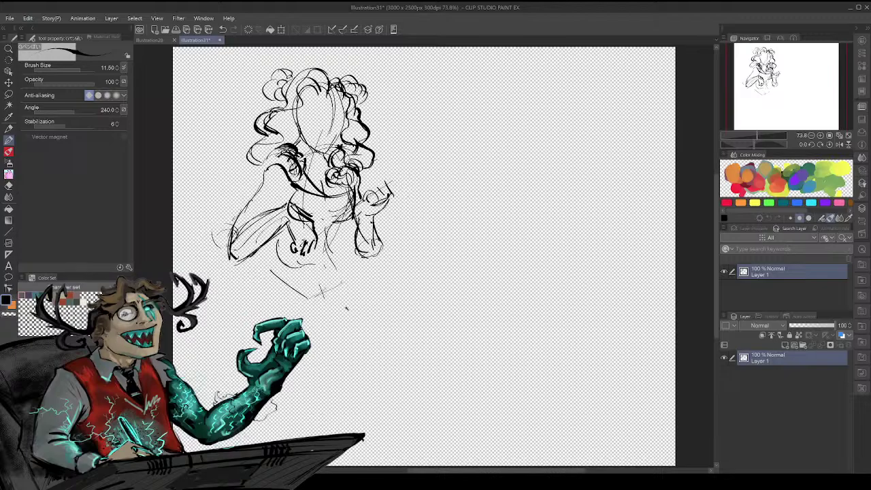
- Draw a guitar across the torso with a curved body, a neck through the raised hand and a headstock with pegs
mouse_move(280, 243)
mouse_down()
mouse_move(272, 266)
mouse_move(309, 275)
mouse_move(337, 242)
mouse_up()
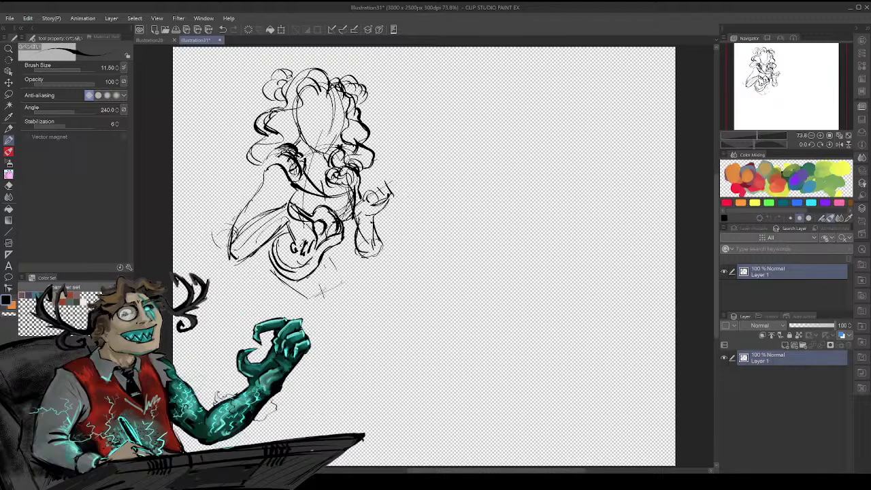
drag(352, 196, 332, 211)
mouse_move(366, 194)
mouse_down()
mouse_move(332, 214)
mouse_move(342, 224)
mouse_up()
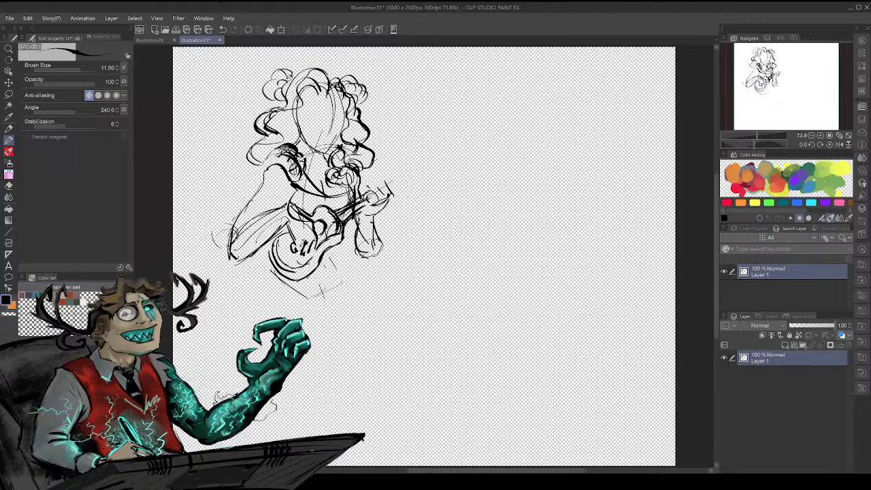
mouse_move(360, 196)
mouse_down()
mouse_move(417, 160)
mouse_move(392, 187)
mouse_move(409, 179)
mouse_move(381, 175)
mouse_move(416, 172)
mouse_move(407, 174)
mouse_move(409, 166)
mouse_move(392, 175)
mouse_move(406, 166)
mouse_up()
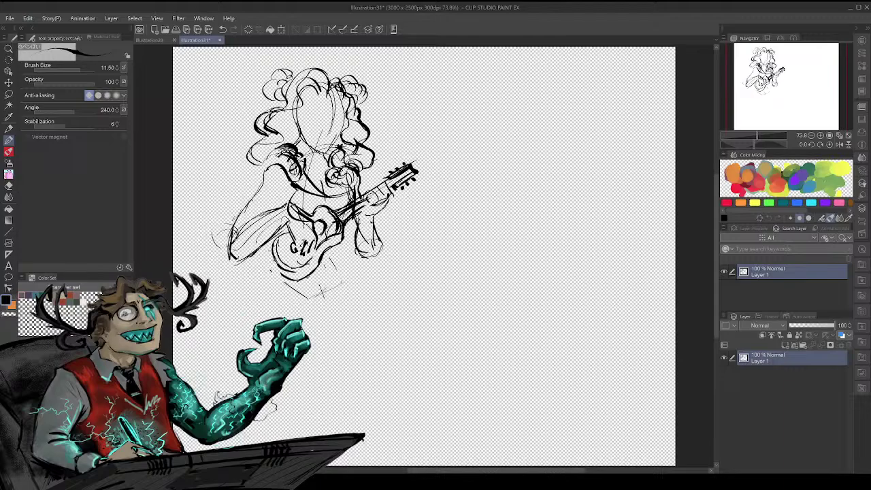
drag(275, 261, 290, 278)
- Draw the waist and right hip contours, a jagged hem below the guitar and the start of the left leg
mouse_move(343, 234)
mouse_down()
mouse_move(359, 272)
mouse_move(343, 323)
mouse_up()
drag(359, 271, 349, 320)
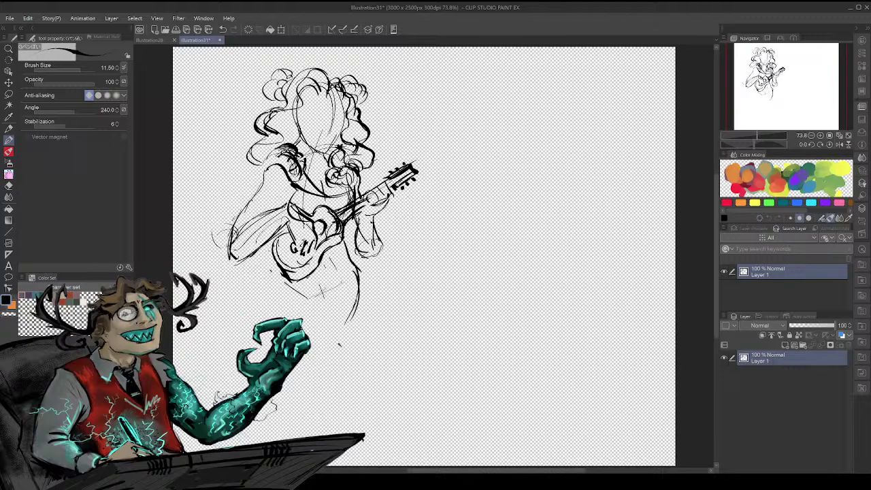
mouse_move(361, 284)
mouse_down()
mouse_move(348, 329)
mouse_move(358, 307)
mouse_up()
drag(364, 257, 358, 307)
drag(330, 267, 355, 257)
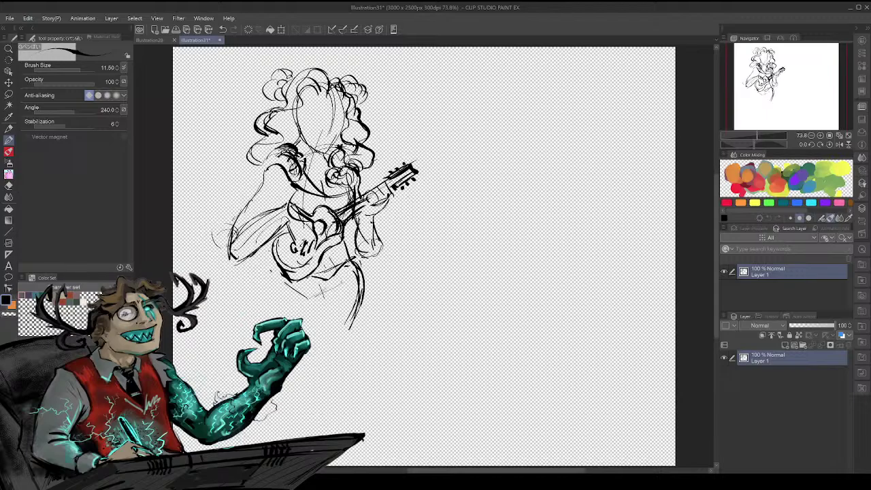
mouse_move(310, 281)
mouse_down()
mouse_move(275, 276)
mouse_move(267, 286)
mouse_move(261, 281)
mouse_move(275, 257)
mouse_move(276, 318)
mouse_up()
- Outline both long legs below the hem, closing the right one with a wide flared cuff
mouse_move(351, 274)
mouse_down()
mouse_move(367, 365)
mouse_move(385, 400)
mouse_up()
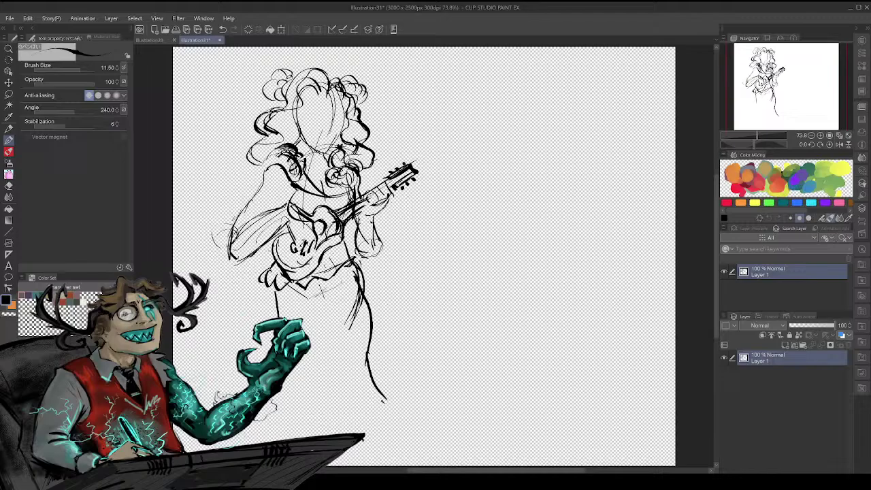
drag(282, 295, 326, 411)
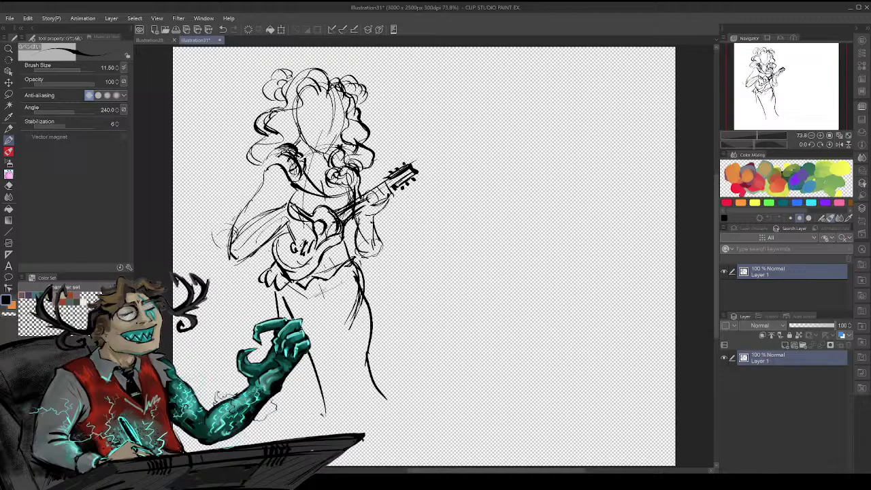
drag(307, 355, 311, 409)
drag(386, 394, 325, 426)
drag(372, 408, 331, 423)
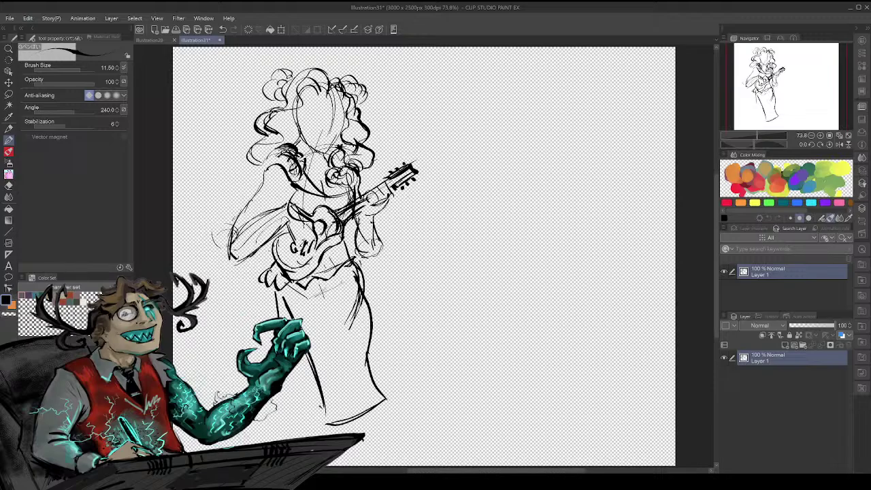
mouse_move(310, 393)
mouse_down()
mouse_move(310, 378)
mouse_move(284, 420)
mouse_up()
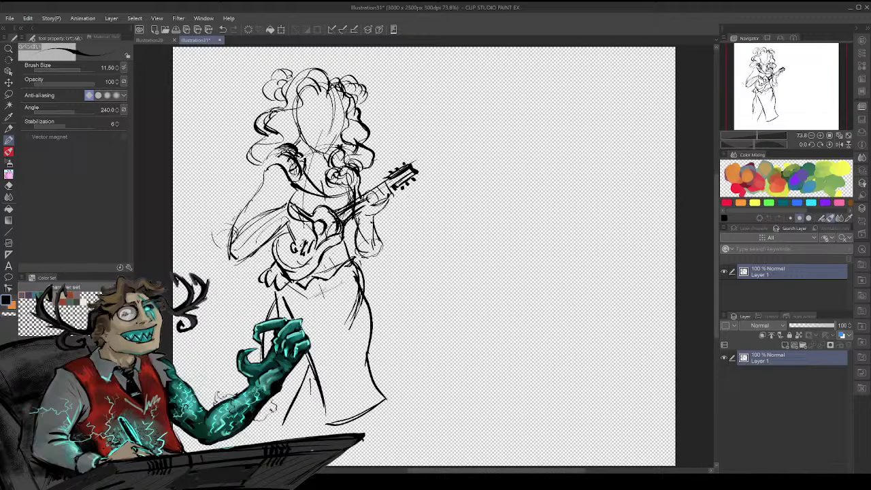
mouse_move(268, 407)
mouse_down()
mouse_move(282, 415)
mouse_move(287, 407)
mouse_up()
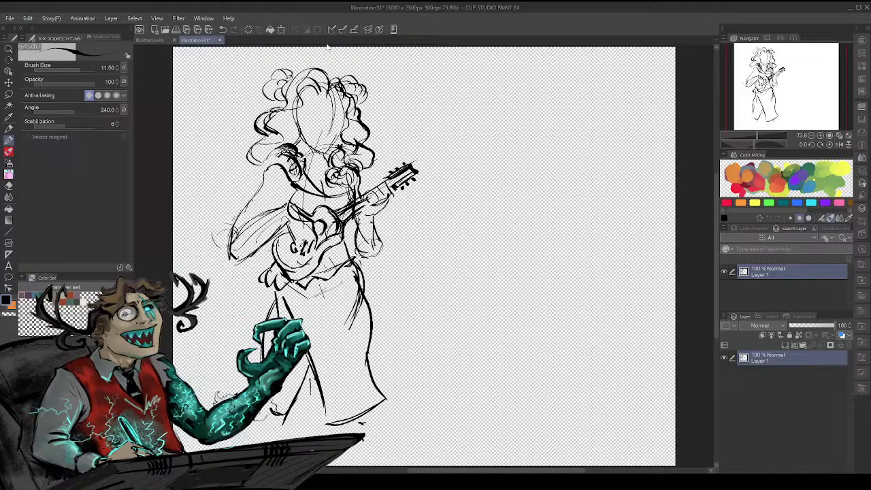
- Scale the guitarist sketch down to 57% and place it in the canvas's upper-left corner
click(281, 29)
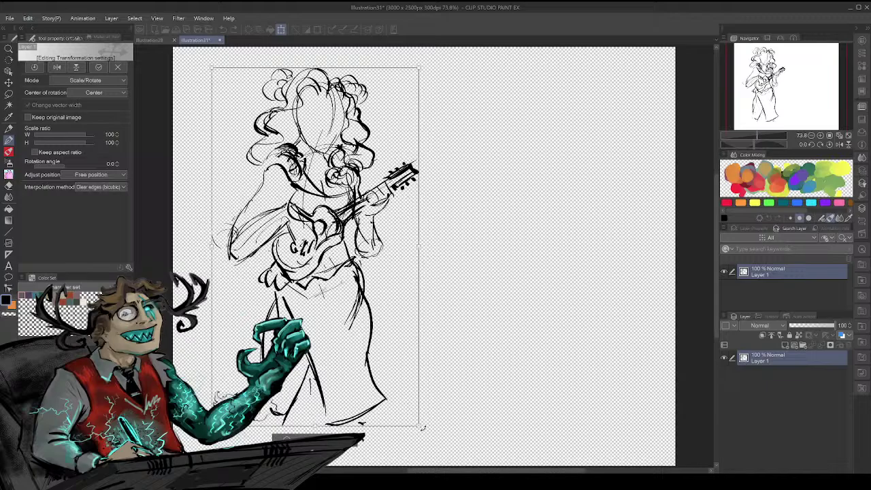
mouse_move(422, 428)
mouse_down()
mouse_move(329, 270)
mouse_move(274, 241)
mouse_up()
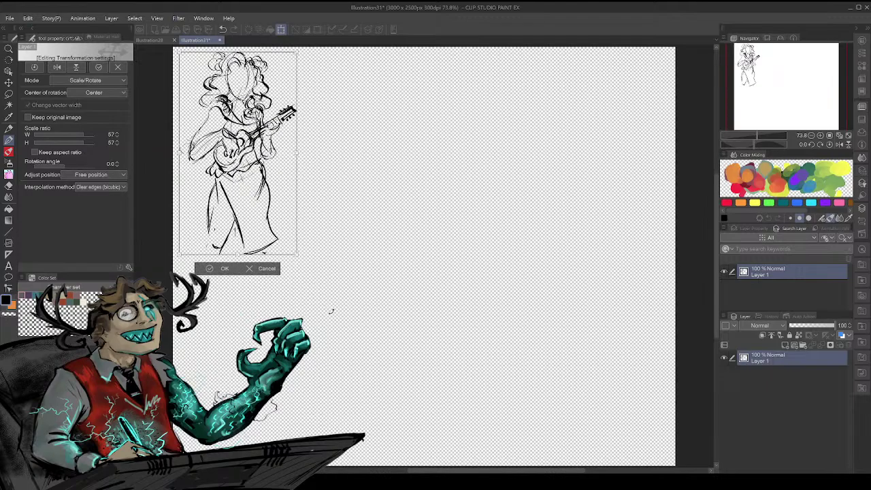
click(220, 270)
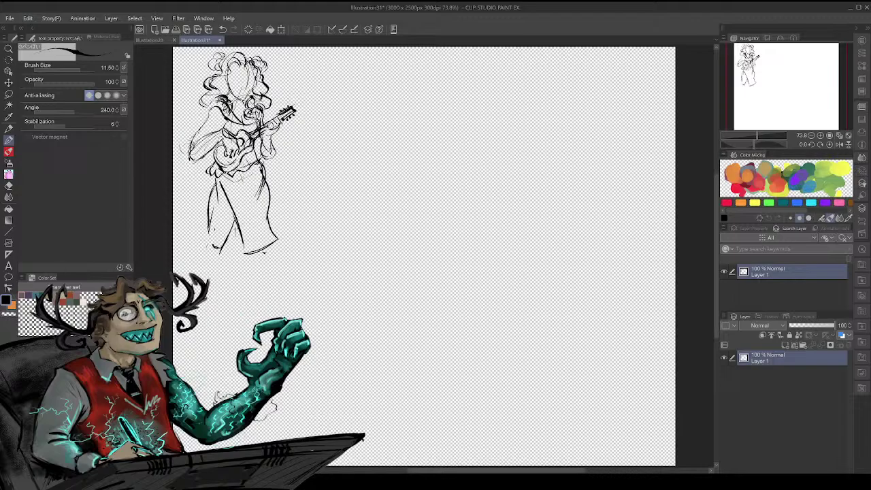
- Switch to the DM PEN and rough in a leaning torso with a curved spine line, undoing the stray strokes
key(p)
mouse_move(341, 291)
mouse_down()
mouse_move(352, 311)
mouse_move(348, 301)
mouse_up()
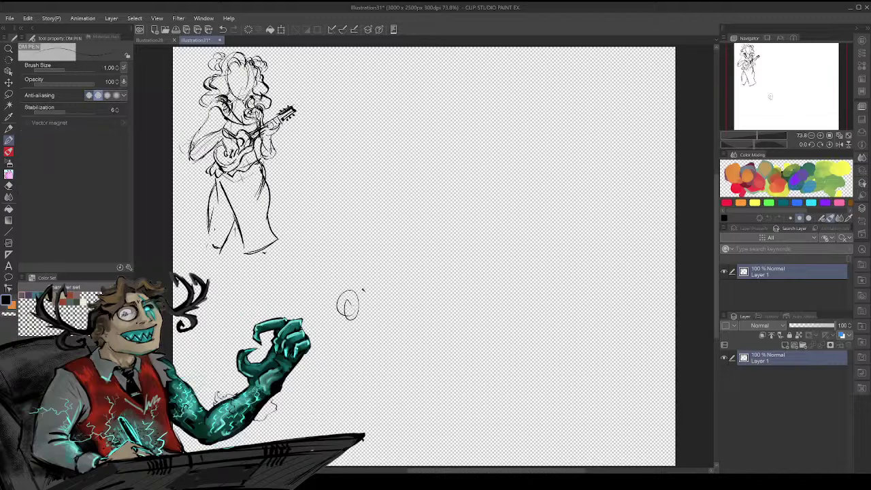
key(ctrl+z)
mouse_move(370, 230)
mouse_down()
mouse_move(406, 145)
mouse_move(373, 224)
mouse_up()
mouse_move(378, 167)
mouse_down()
mouse_move(409, 143)
mouse_move(414, 184)
mouse_up()
mouse_move(382, 161)
mouse_down()
mouse_move(413, 145)
mouse_move(419, 176)
mouse_move(380, 175)
mouse_move(385, 184)
mouse_move(374, 187)
mouse_move(411, 179)
mouse_up()
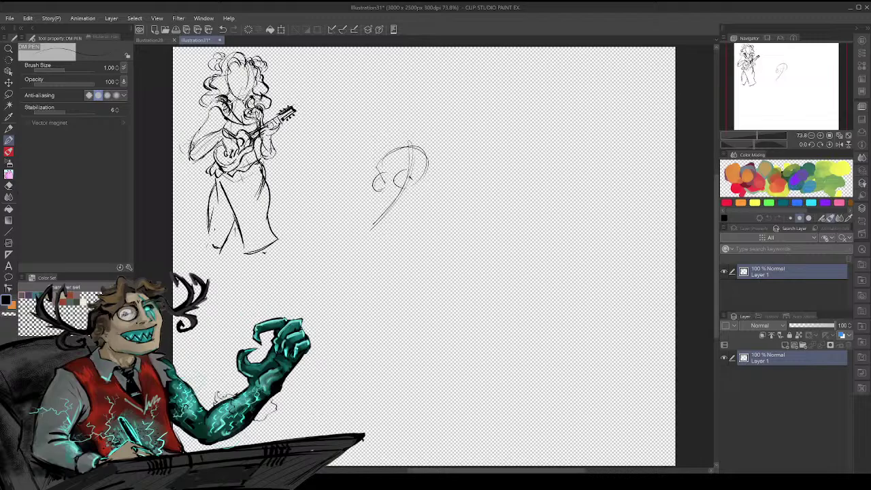
key(ctrl+z)
key(ctrl+z)
key(ctrl+z)
- Add an oval head, a neck, shoulder and chest curves, and a hip mark to the leaning torso
mouse_move(375, 185)
mouse_down()
mouse_move(418, 191)
mouse_move(370, 204)
mouse_move(360, 238)
mouse_up()
mouse_move(376, 160)
mouse_down()
mouse_move(409, 143)
mouse_move(412, 176)
mouse_move(394, 114)
mouse_up()
mouse_move(411, 151)
mouse_down()
mouse_move(417, 114)
mouse_move(389, 129)
mouse_move(408, 151)
mouse_up()
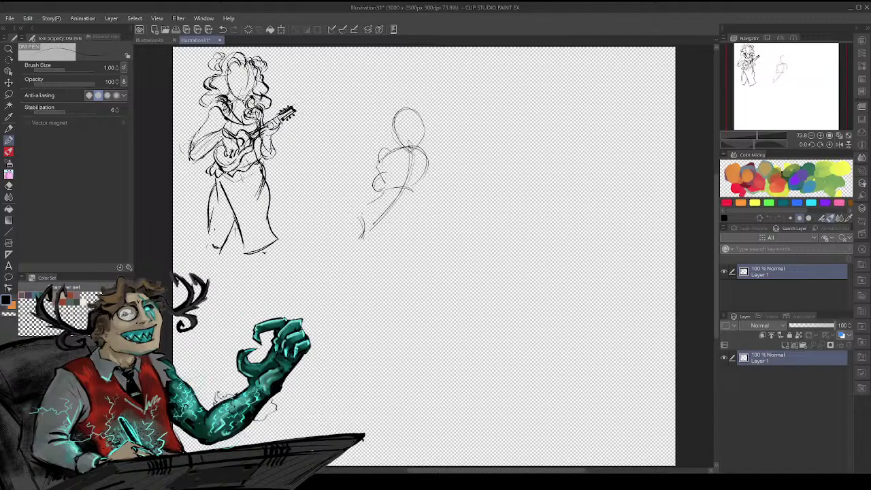
drag(423, 119, 413, 150)
drag(424, 118, 415, 146)
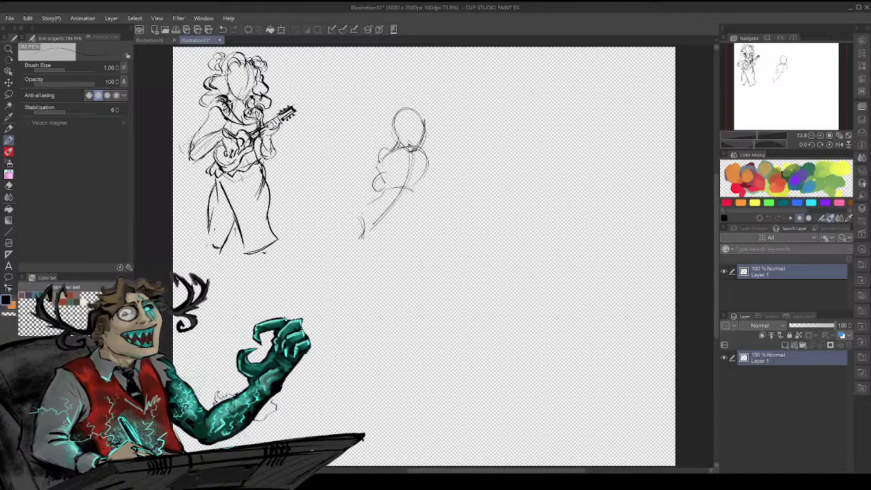
- Sketch the seated figure's raised bent leg and a low extended leg, and connect them to the hips and waist
drag(374, 222, 303, 261)
mouse_move(357, 226)
mouse_down()
mouse_move(317, 147)
mouse_move(341, 189)
mouse_up()
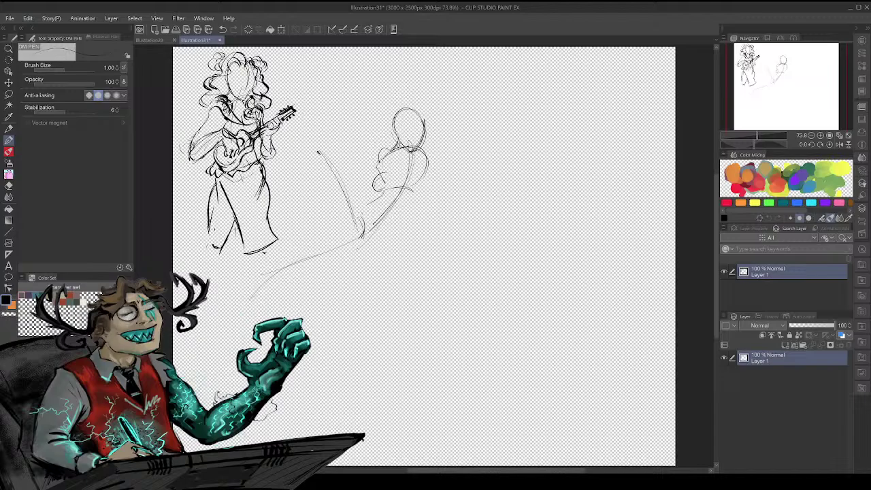
drag(326, 151, 331, 241)
mouse_move(317, 157)
mouse_down()
mouse_move(314, 240)
mouse_move(337, 187)
mouse_move(329, 219)
mouse_move(339, 239)
mouse_move(324, 155)
mouse_move(336, 202)
mouse_move(326, 247)
mouse_up()
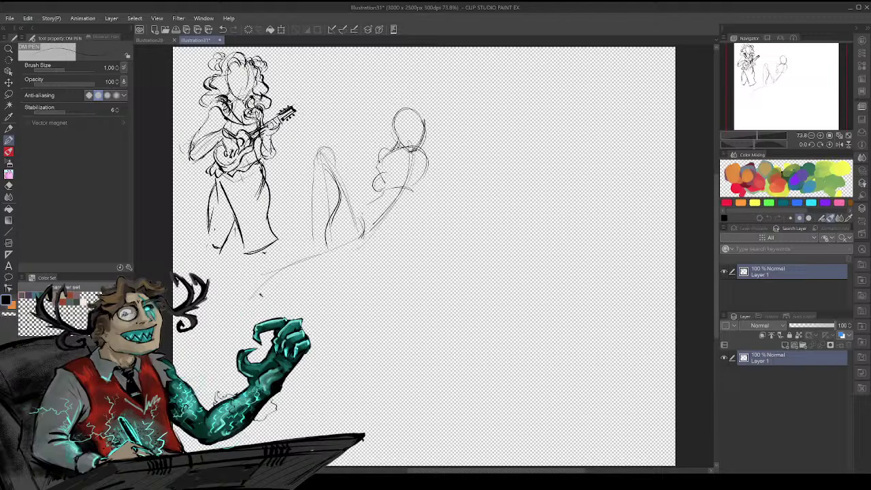
mouse_move(261, 292)
mouse_down()
mouse_move(352, 263)
mouse_move(395, 236)
mouse_move(419, 177)
mouse_up()
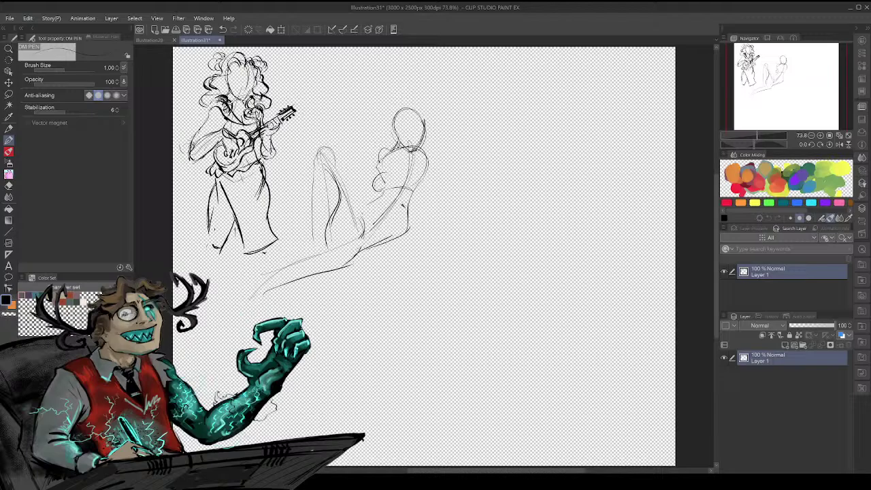
mouse_move(406, 205)
mouse_down()
mouse_move(424, 177)
mouse_move(360, 206)
mouse_move(325, 146)
mouse_move(309, 160)
mouse_move(319, 148)
mouse_move(316, 235)
mouse_up()
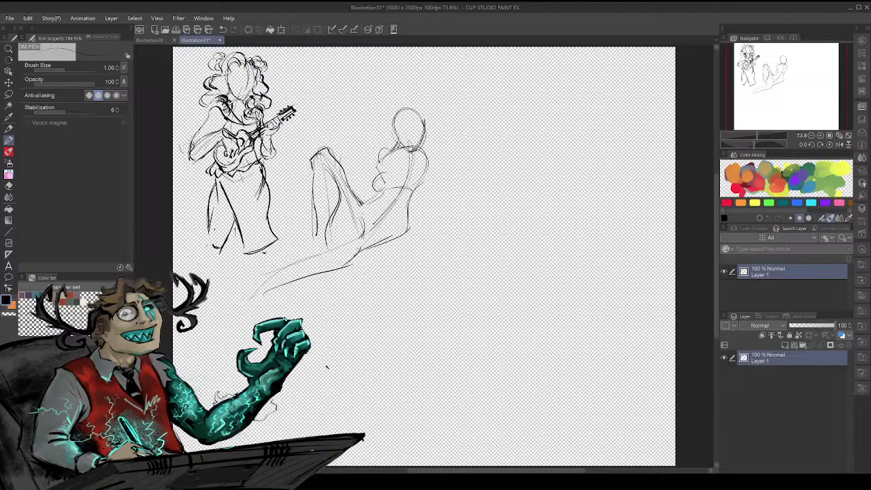
- Add the foot of the bent leg and define the underside of its thigh
mouse_move(319, 220)
mouse_down()
mouse_move(294, 252)
mouse_move(315, 255)
mouse_move(332, 242)
mouse_move(333, 214)
mouse_up()
drag(346, 184, 366, 202)
drag(347, 228, 363, 229)
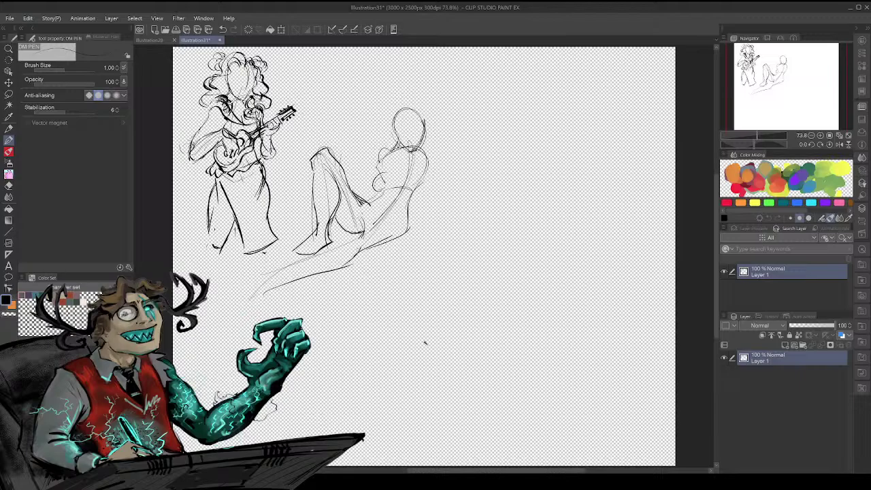
- Erase the outline and guide lines of the seated figure's extended leg
drag(344, 267, 407, 230)
drag(349, 254, 364, 233)
mouse_move(338, 268)
mouse_down()
mouse_move(263, 296)
mouse_move(271, 278)
mouse_move(333, 251)
mouse_up()
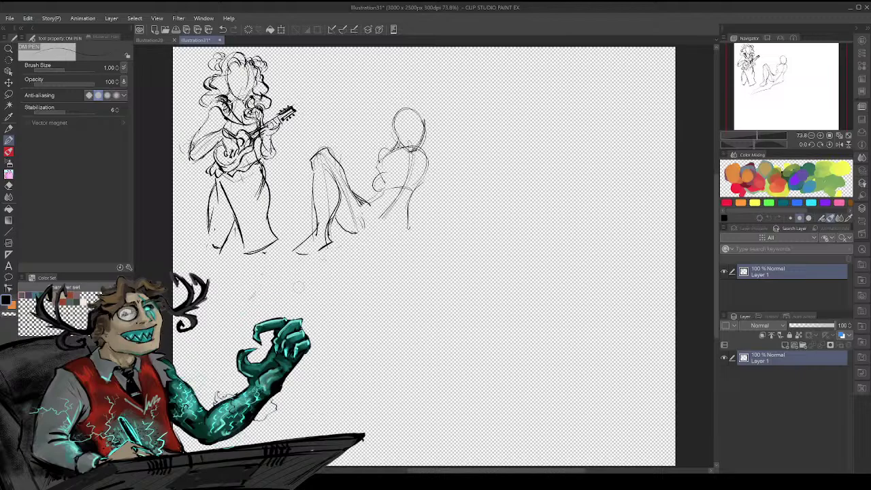
drag(299, 287, 250, 297)
- Redraw the extended leg with a shorter thigh, a knee and a shin line slanting down toward the lower left
drag(303, 253, 325, 242)
drag(385, 217, 330, 255)
mouse_move(336, 254)
mouse_down()
mouse_move(352, 277)
mouse_move(349, 260)
mouse_move(399, 246)
mouse_move(411, 220)
mouse_up()
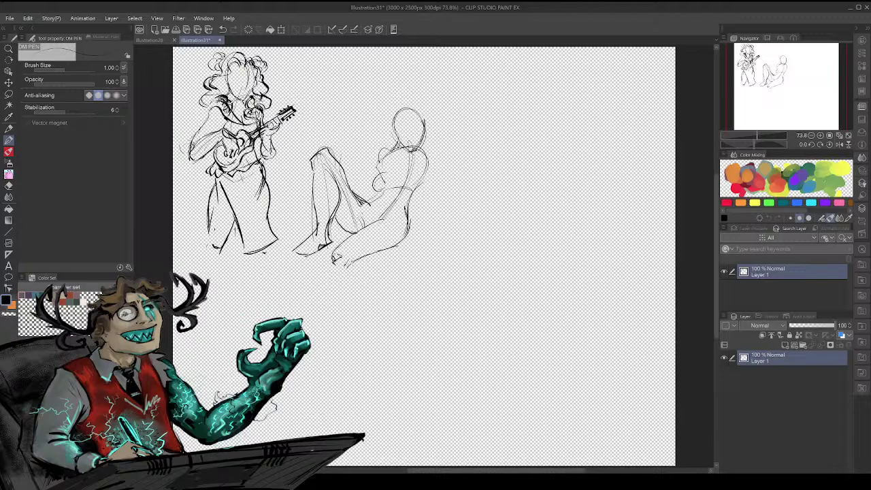
drag(341, 261, 299, 318)
- Draw a cup with a straw reaching the mouth, and sketch the eyes, brows, nose and lips on the face
mouse_move(416, 162)
mouse_down()
mouse_move(434, 161)
mouse_move(430, 193)
mouse_up()
mouse_move(411, 145)
mouse_down()
mouse_move(421, 163)
mouse_move(407, 125)
mouse_up()
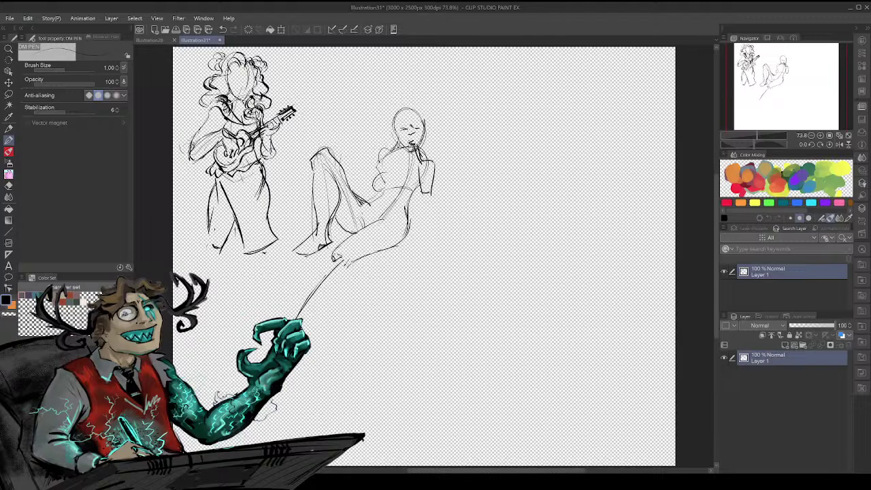
key(ctrl+z)
drag(414, 125, 422, 120)
- Draw wavy curls around the seated figure's face with a puffy bun on each side of the head
mouse_move(405, 99)
mouse_down()
mouse_move(390, 125)
mouse_move(389, 146)
mouse_move(400, 154)
mouse_move(383, 158)
mouse_move(390, 159)
mouse_move(373, 143)
mouse_move(384, 115)
mouse_move(409, 94)
mouse_move(421, 102)
mouse_move(429, 160)
mouse_up()
mouse_move(436, 131)
mouse_down()
mouse_move(437, 156)
mouse_move(424, 159)
mouse_up()
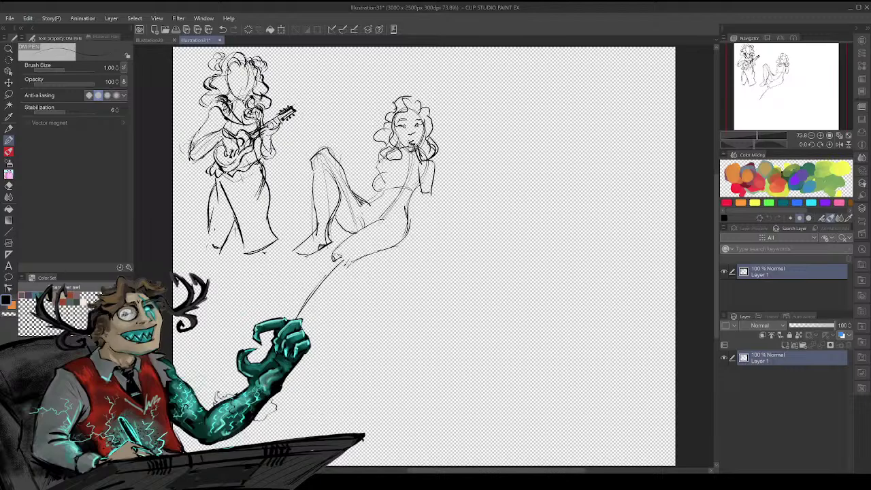
mouse_move(388, 100)
mouse_down()
mouse_move(381, 114)
mouse_move(393, 98)
mouse_move(433, 108)
mouse_move(433, 120)
mouse_up()
- Outline the extended lower leg down to the foot, and sketch an arm reaching from the shoulder to the bent knee
mouse_move(347, 259)
mouse_down()
mouse_move(353, 265)
mouse_move(339, 281)
mouse_move(298, 317)
mouse_up()
mouse_move(329, 257)
mouse_down()
mouse_move(297, 298)
mouse_move(301, 290)
mouse_up()
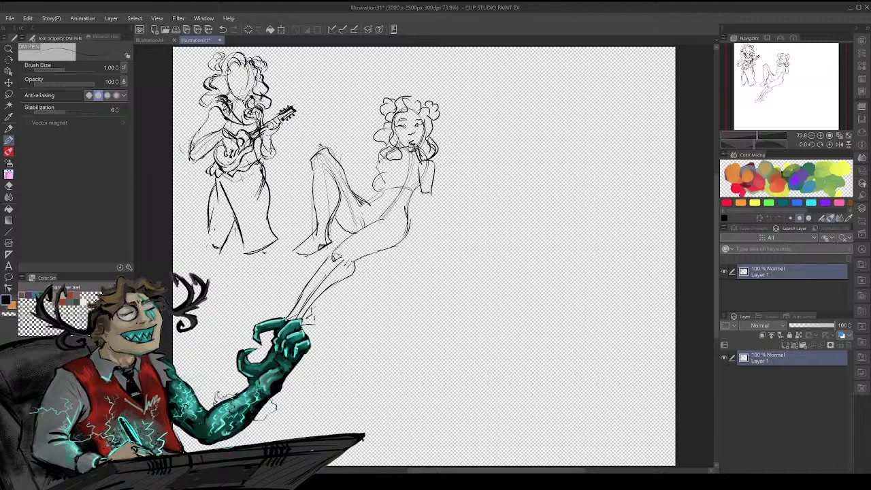
mouse_move(321, 142)
mouse_down()
mouse_move(298, 162)
mouse_move(308, 132)
mouse_move(366, 166)
mouse_move(383, 141)
mouse_up()
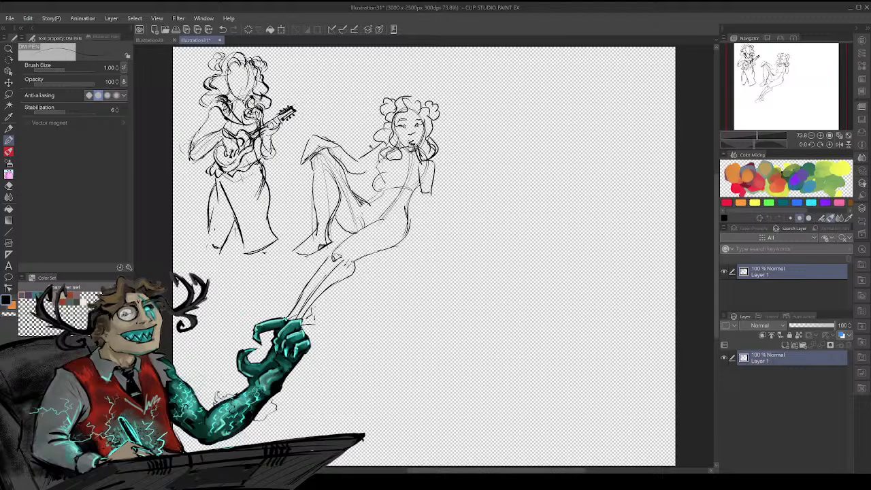
mouse_move(355, 173)
mouse_down()
mouse_move(348, 177)
mouse_move(386, 165)
mouse_up()
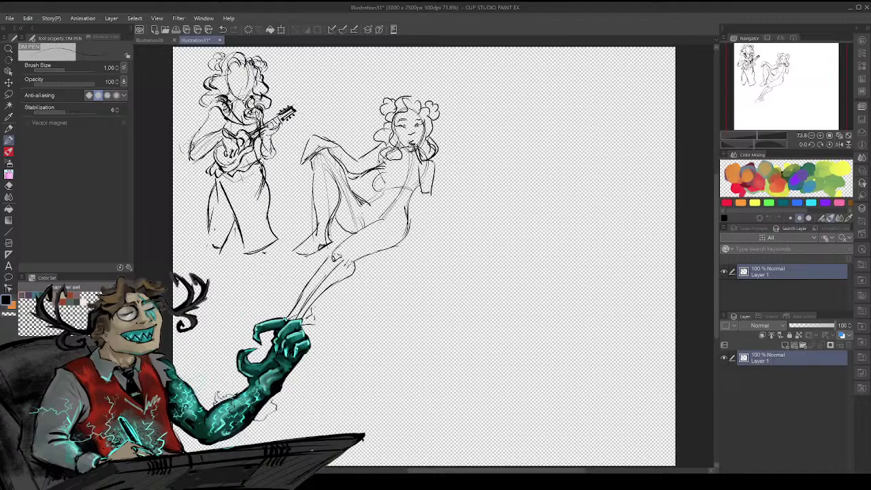
- Undo the strokes joining the resting arm to the shoulder, and redraw its elbow and upper-arm lines
key(ctrl+z)
key(ctrl+z)
key(ctrl+z)
key(ctrl+z)
key(ctrl+z)
key(ctrl+z)
key(ctrl+z)
key(ctrl+z)
key(ctrl+z)
key(ctrl+z)
key(ctrl+z)
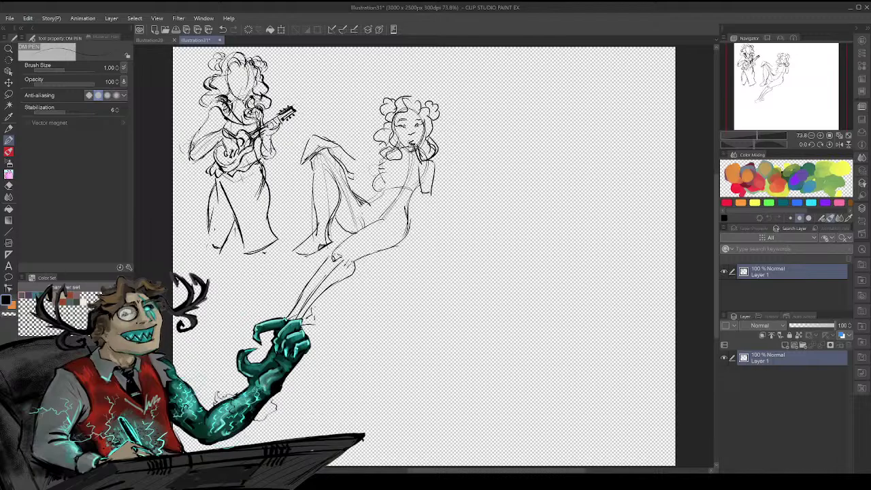
mouse_move(365, 161)
mouse_down()
mouse_move(379, 157)
mouse_move(350, 163)
mouse_move(370, 157)
mouse_move(358, 173)
mouse_up()
key(ctrl+z)
drag(345, 157, 359, 175)
key(ctrl+y)
key(ctrl+y)
key(ctrl+y)
- Draw the hand's fingers draped over the bent knee, and outline the front of the torso down to the lap
mouse_move(316, 143)
mouse_down()
mouse_move(312, 162)
mouse_move(317, 143)
mouse_move(304, 161)
mouse_up()
drag(310, 140, 302, 160)
drag(309, 140, 300, 155)
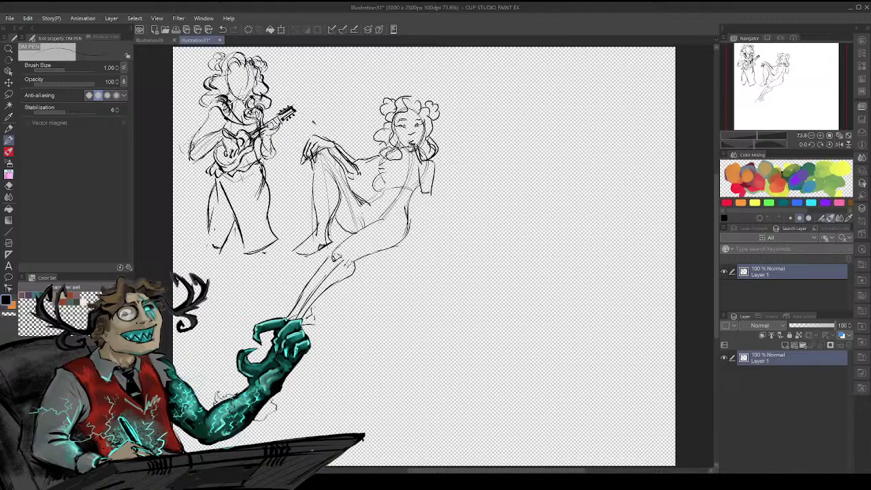
key(ctrl+z)
key(ctrl+z)
key(ctrl+z)
drag(377, 180, 363, 211)
- Try to sketch fingers wrapped around the cup, and undo those strokes
mouse_move(433, 176)
mouse_down()
mouse_move(427, 190)
mouse_move(440, 178)
mouse_up()
drag(428, 168, 437, 181)
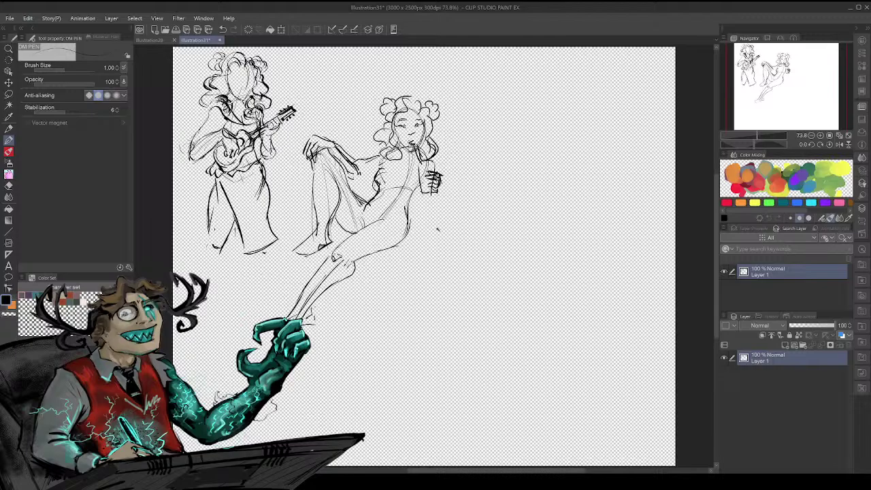
key(ctrl+z)
key(ctrl+z)
key(ctrl+z)
key(ctrl+z)
key(ctrl+z)
key(ctrl+z)
key(ctrl+z)
- Draw rounded fingers gripping the cup, and add short curl strokes between the cup and the shoulder
drag(428, 176, 440, 177)
drag(437, 179, 442, 186)
mouse_move(421, 166)
mouse_down()
mouse_move(433, 165)
mouse_move(423, 176)
mouse_move(435, 159)
mouse_up()
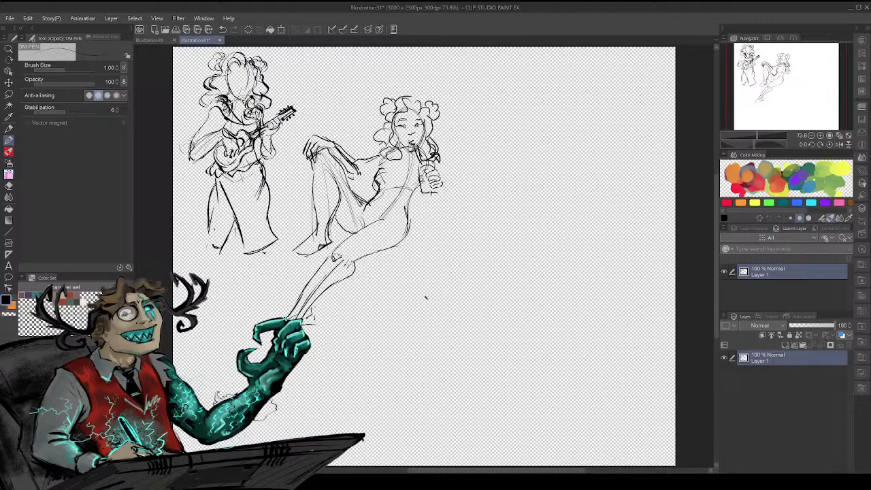
- Drape a skirt with a pointed hem over both legs, and add the top's neckline and waistband
mouse_move(350, 192)
mouse_down()
mouse_move(343, 224)
mouse_move(348, 208)
mouse_move(364, 284)
mouse_move(357, 292)
mouse_up()
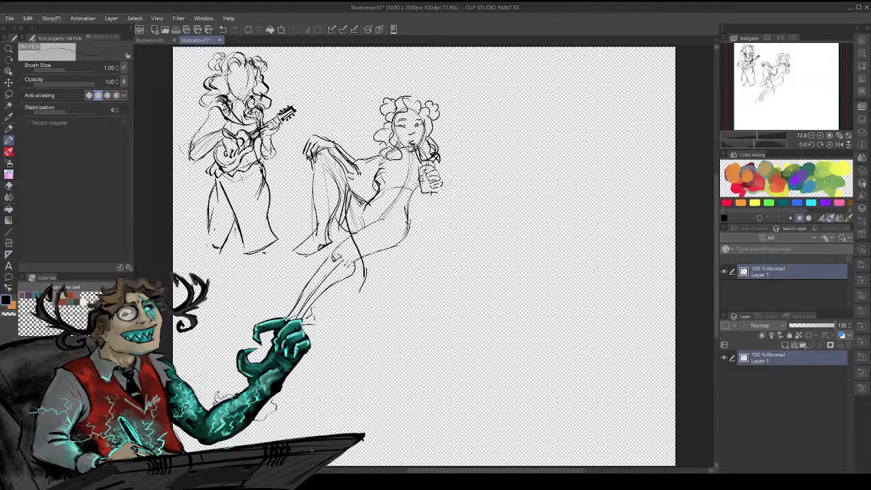
drag(410, 220, 341, 306)
drag(339, 230, 334, 247)
mouse_move(312, 161)
mouse_down()
mouse_move(310, 184)
mouse_move(334, 204)
mouse_move(345, 248)
mouse_up()
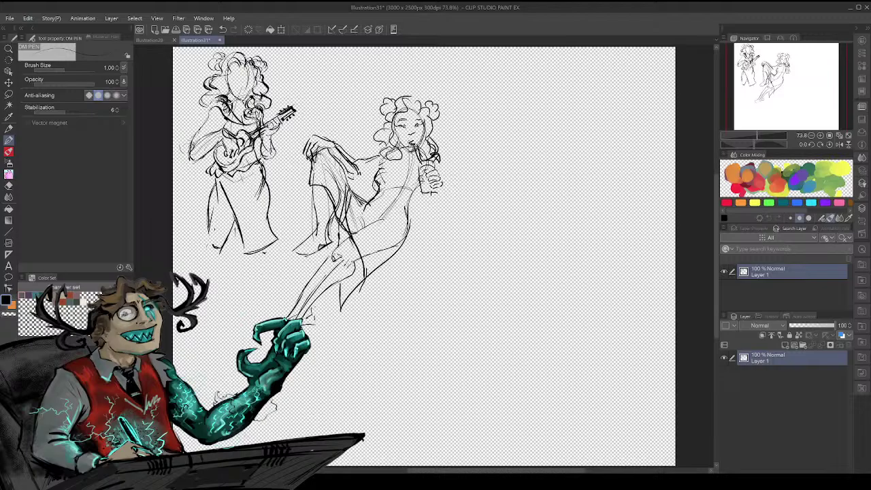
mouse_move(330, 155)
mouse_down()
mouse_move(374, 201)
mouse_move(413, 192)
mouse_move(381, 167)
mouse_move(394, 159)
mouse_move(415, 165)
mouse_move(413, 175)
mouse_move(414, 159)
mouse_up()
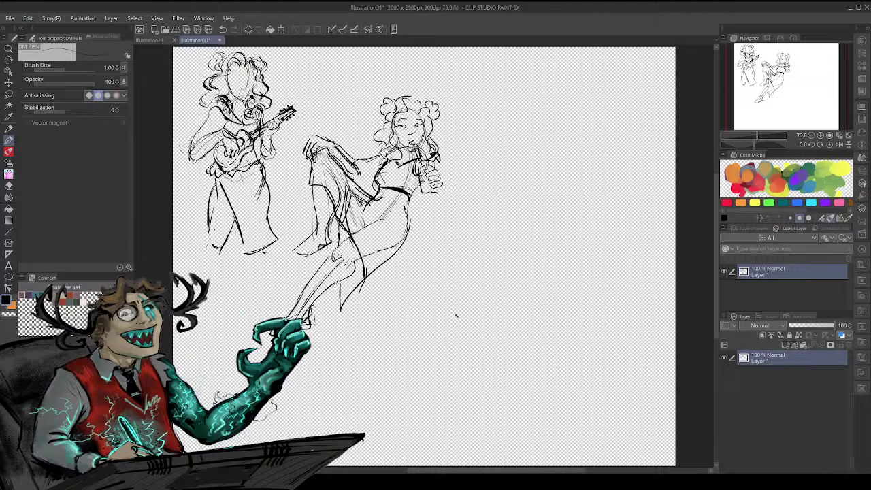
- Outline the cup-holding arm with its elbow bent outward, and add the resting arm's upper contour and elbow line
mouse_move(420, 197)
mouse_down()
mouse_move(462, 200)
mouse_move(462, 186)
mouse_move(465, 199)
mouse_move(441, 160)
mouse_move(464, 198)
mouse_move(449, 205)
mouse_move(436, 190)
mouse_move(461, 211)
mouse_move(470, 201)
mouse_move(475, 208)
mouse_move(431, 144)
mouse_up()
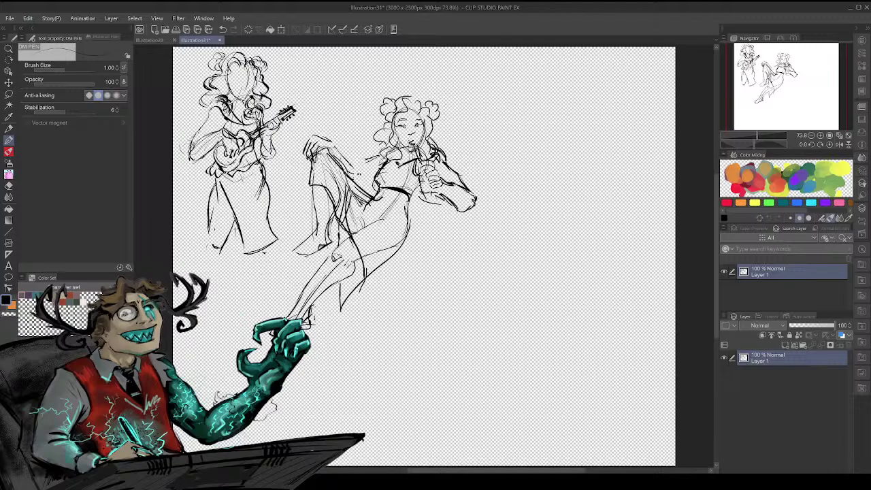
drag(351, 168, 381, 153)
drag(352, 180, 371, 183)
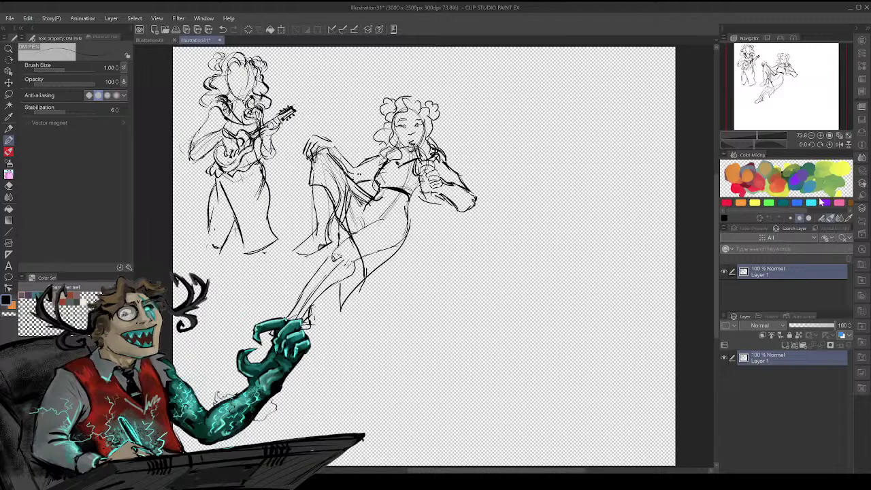
- Pick a light green from the color mixing palette, and create a new layer beneath the sketch layer
click(826, 182)
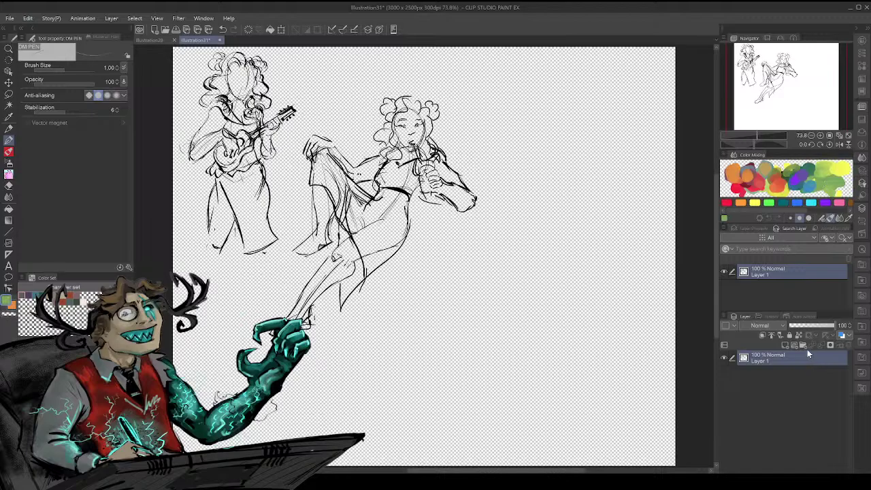
click(786, 345)
drag(785, 356, 781, 374)
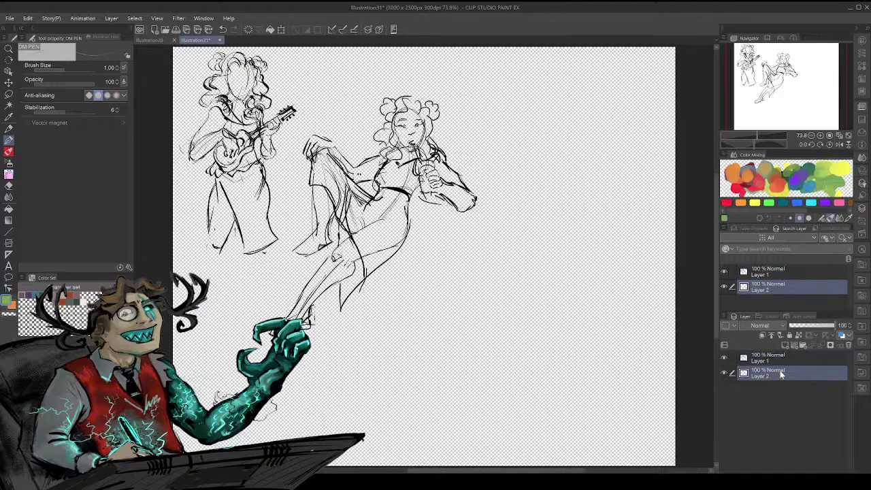
- Set the pen's brush size to 4.33 and fill the seated character's whole face with the light green
click(768, 136)
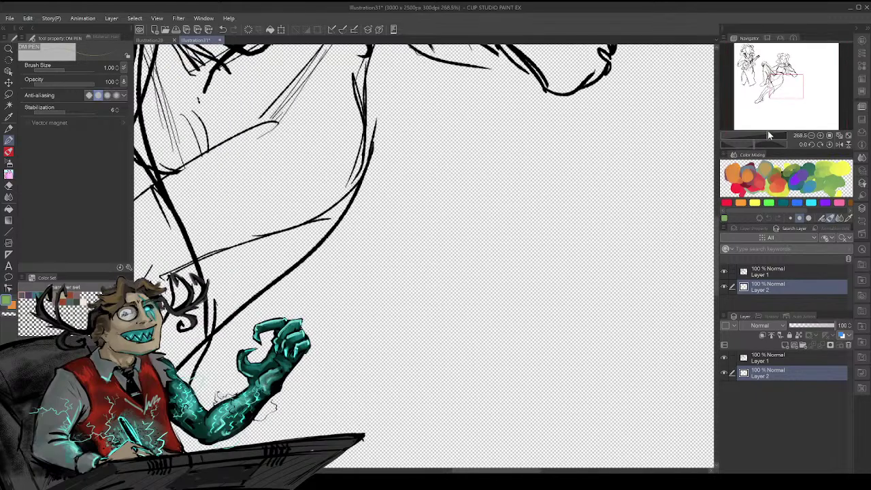
drag(779, 82, 775, 58)
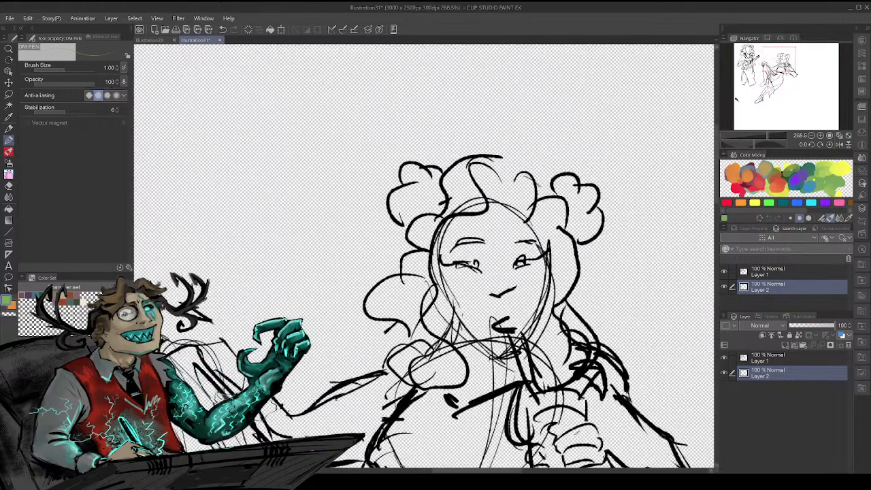
drag(448, 270, 473, 321)
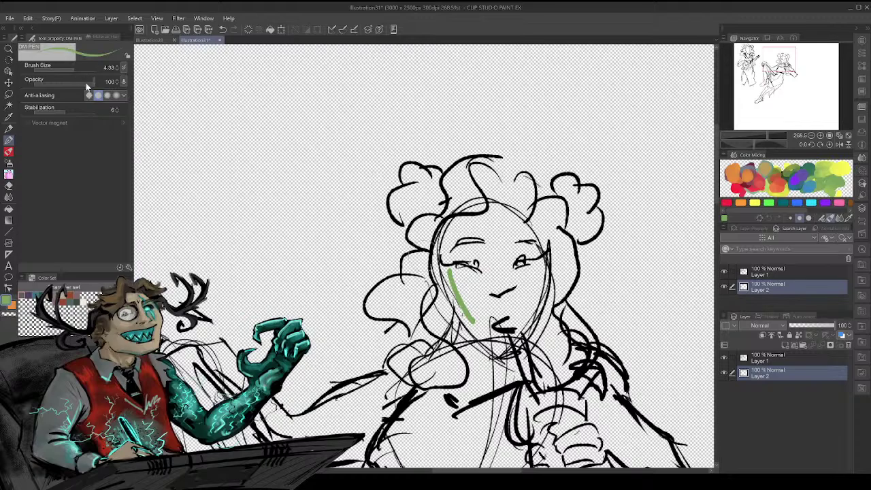
drag(435, 262, 454, 301)
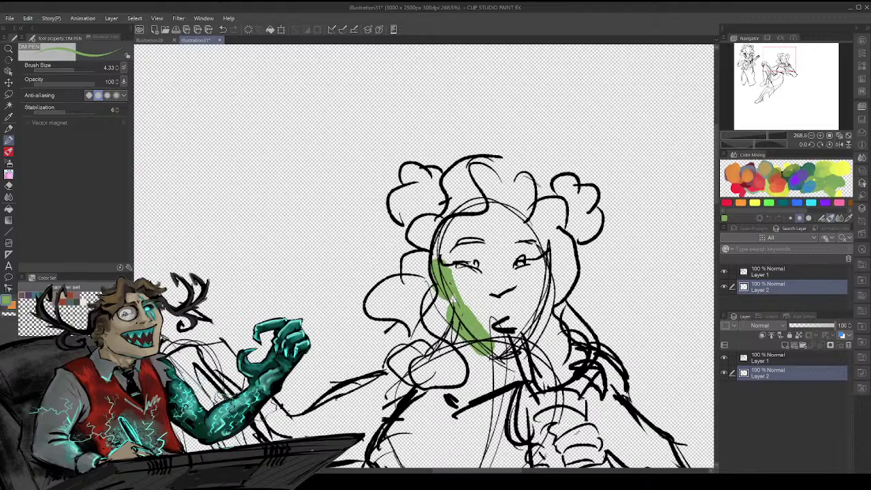
key(ctrl+z)
mouse_move(439, 262)
mouse_down()
mouse_move(502, 351)
mouse_move(454, 271)
mouse_move(497, 337)
mouse_move(504, 216)
mouse_move(523, 274)
mouse_up()
drag(480, 232, 493, 317)
drag(476, 253, 474, 299)
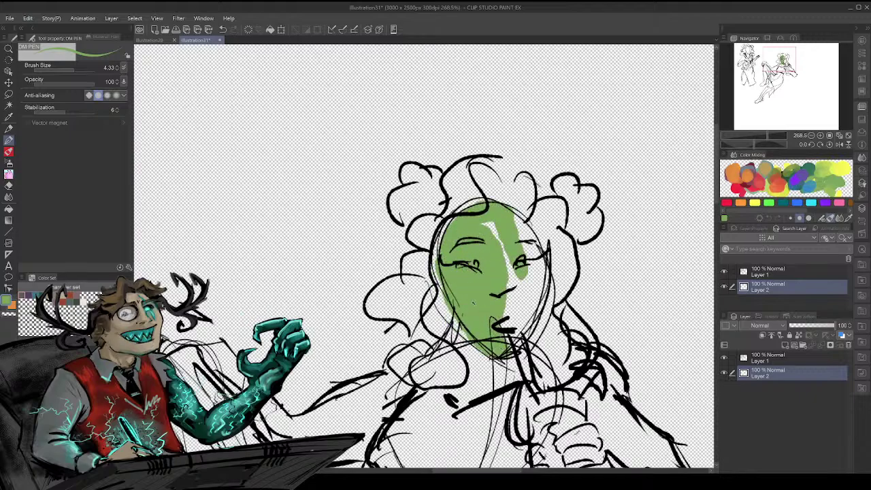
drag(495, 229, 510, 344)
mouse_move(519, 277)
mouse_down()
mouse_move(525, 360)
mouse_move(545, 351)
mouse_up()
mouse_move(548, 235)
mouse_down()
mouse_move(530, 272)
mouse_move(525, 228)
mouse_up()
mouse_move(528, 228)
mouse_down()
mouse_move(515, 210)
mouse_move(495, 224)
mouse_up()
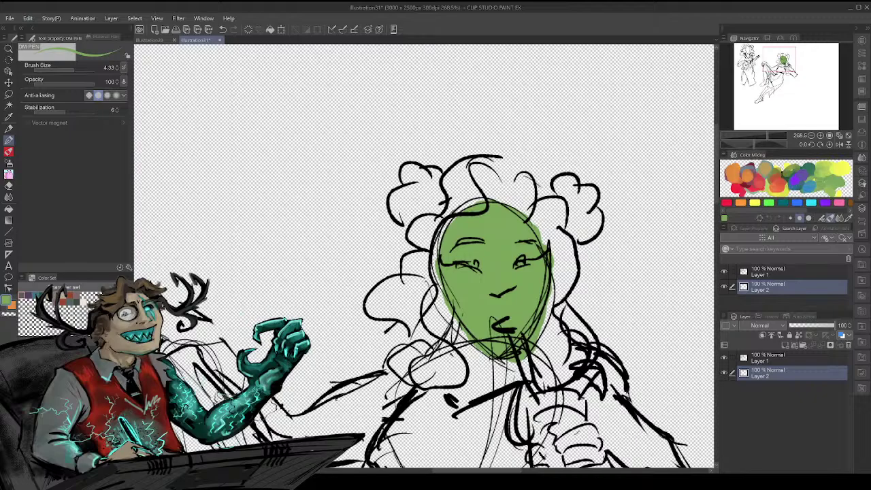
- Fill the hand resting on the raised knee with light green, covering its fingers and back
drag(422, 306, 552, 226)
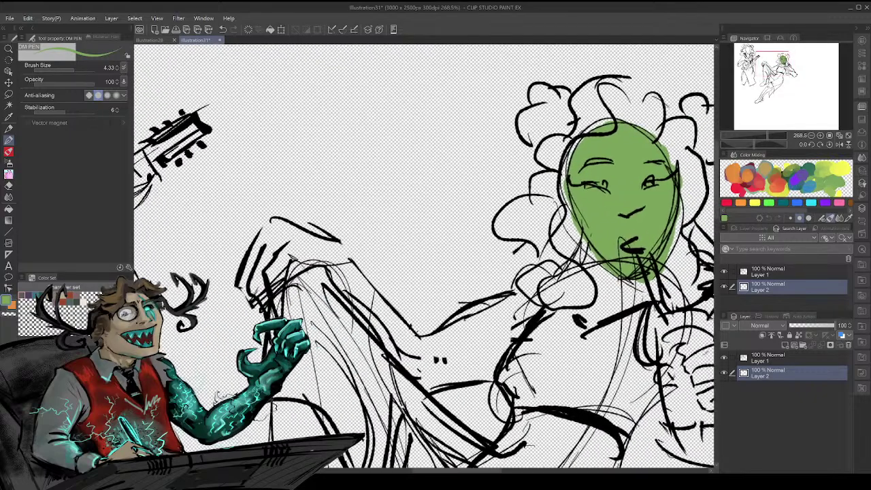
drag(271, 264, 279, 313)
mouse_move(269, 247)
mouse_down()
mouse_move(253, 306)
mouse_move(245, 289)
mouse_move(263, 228)
mouse_move(305, 261)
mouse_move(285, 266)
mouse_up()
drag(285, 228, 319, 264)
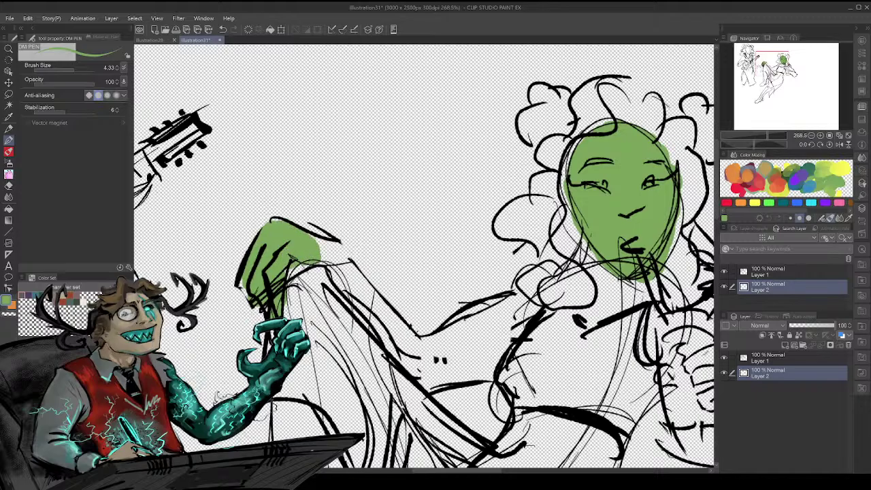
- Fill the cup-gripping hand and part of its forearm light green, and extend the green over the resting hand's wrist
drag(545, 340, 299, 262)
mouse_move(473, 326)
mouse_down()
mouse_move(456, 282)
mouse_move(456, 334)
mouse_up()
mouse_move(470, 269)
mouse_down()
mouse_move(486, 320)
mouse_move(479, 255)
mouse_move(456, 252)
mouse_up()
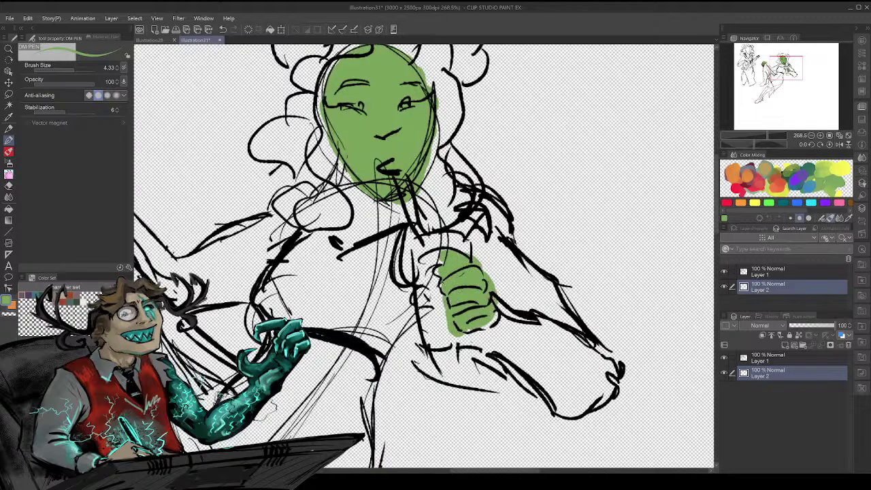
drag(415, 289, 432, 304)
drag(477, 326, 537, 371)
mouse_move(499, 297)
mouse_down()
mouse_move(561, 337)
mouse_move(514, 334)
mouse_move(557, 364)
mouse_move(553, 380)
mouse_up()
mouse_move(286, 225)
mouse_down()
mouse_move(598, 221)
mouse_move(593, 322)
mouse_up()
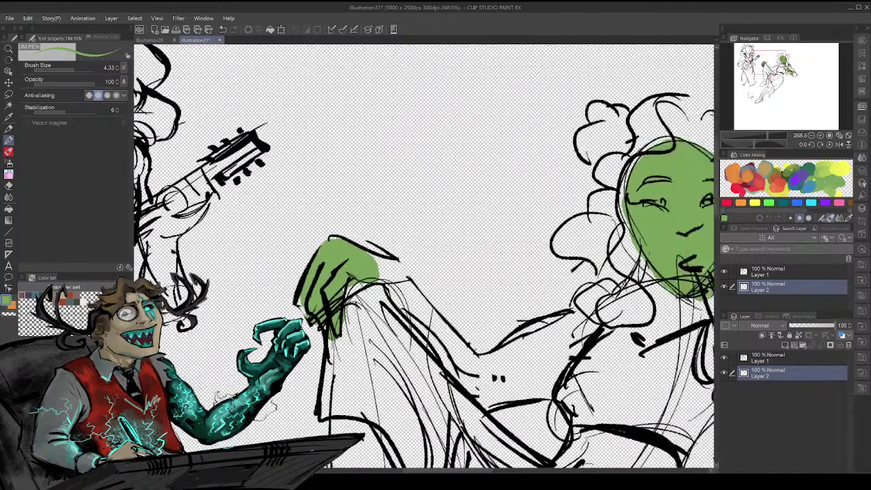
mouse_move(371, 286)
mouse_down()
mouse_move(417, 324)
mouse_move(432, 308)
mouse_move(429, 320)
mouse_up()
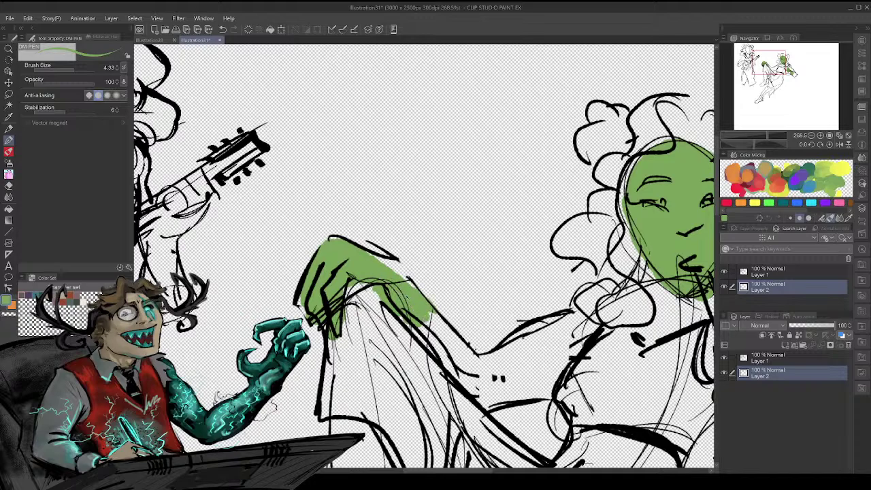
- Try shaping the top's deep neckline with thick black strokes on the color layer
drag(768, 62, 784, 61)
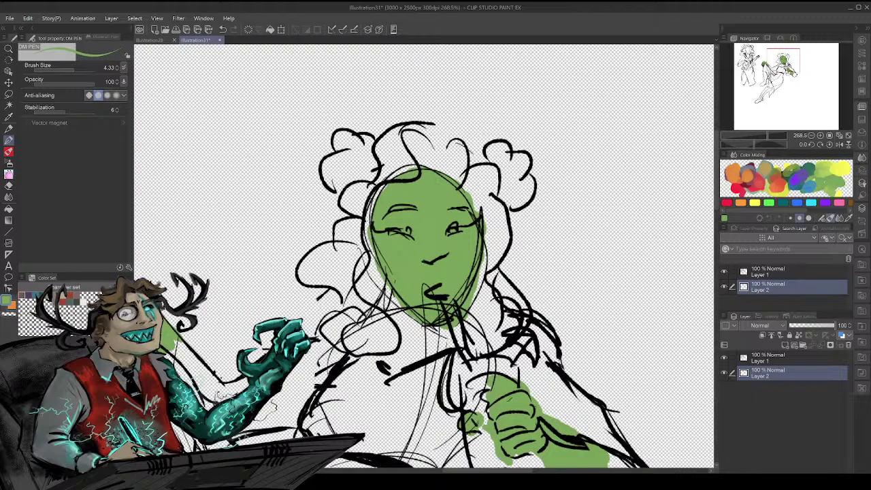
scroll(423, 256, down, 3)
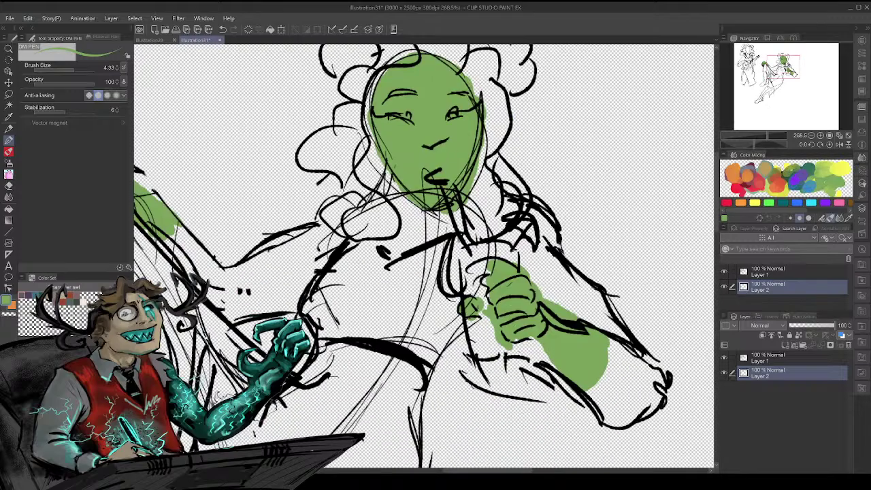
mouse_move(424, 256)
mouse_down()
mouse_move(541, 201)
mouse_move(556, 276)
mouse_up()
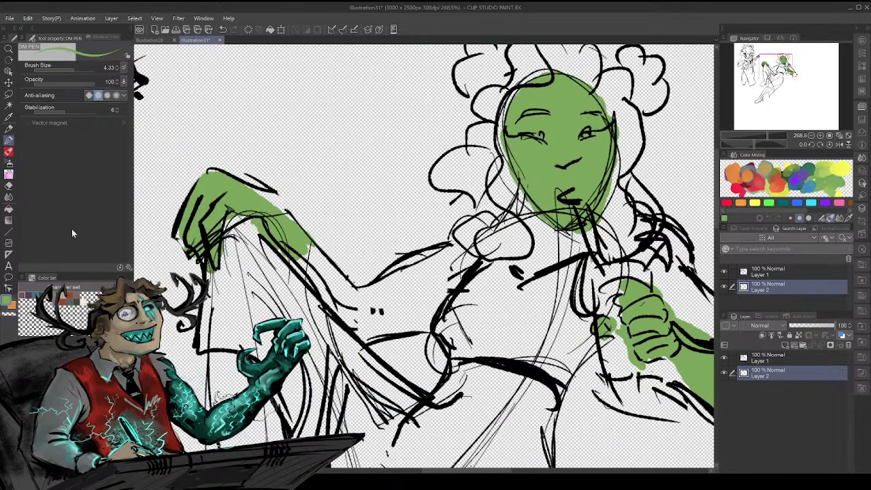
alt+click(512, 368)
mouse_move(497, 251)
mouse_down()
mouse_move(485, 344)
mouse_move(546, 327)
mouse_move(572, 293)
mouse_up()
drag(507, 348, 536, 269)
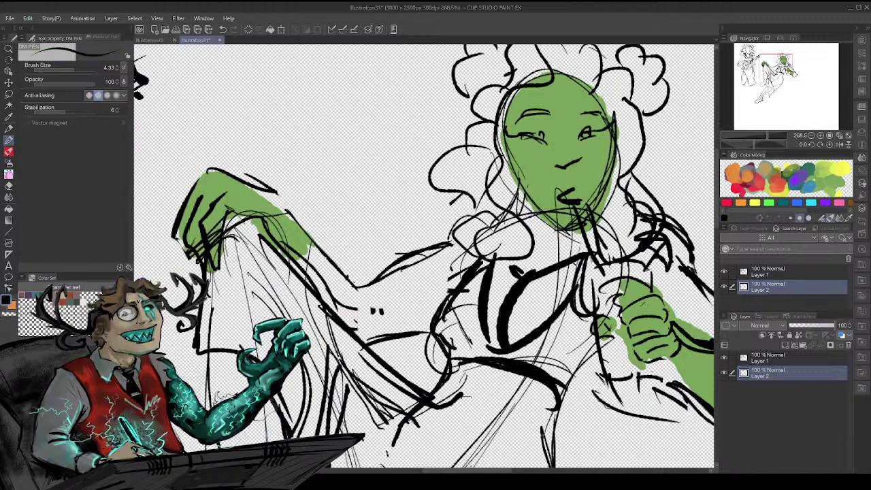
key(ctrl+z)
drag(499, 326, 518, 289)
mouse_move(501, 353)
mouse_down()
mouse_move(502, 316)
mouse_move(534, 274)
mouse_up()
key(ctrl+z)
mouse_move(498, 347)
mouse_down()
mouse_move(514, 295)
mouse_move(499, 323)
mouse_move(510, 325)
mouse_move(581, 267)
mouse_up()
drag(507, 338, 560, 293)
drag(492, 333, 483, 342)
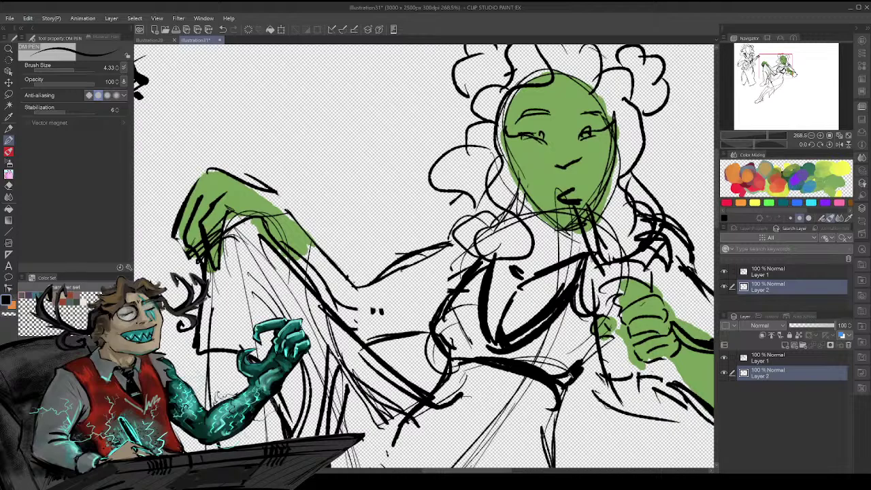
mouse_move(365, 341)
mouse_down()
mouse_move(424, 329)
mouse_move(439, 312)
mouse_up()
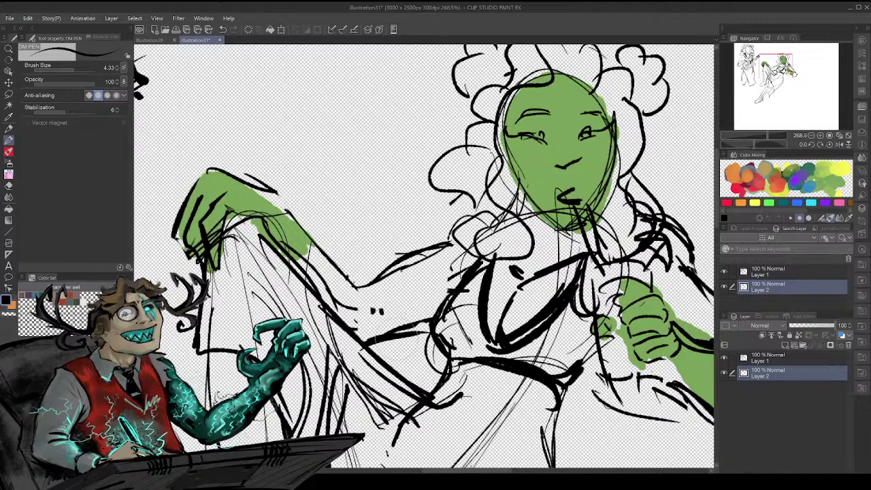
key(ctrl+z)
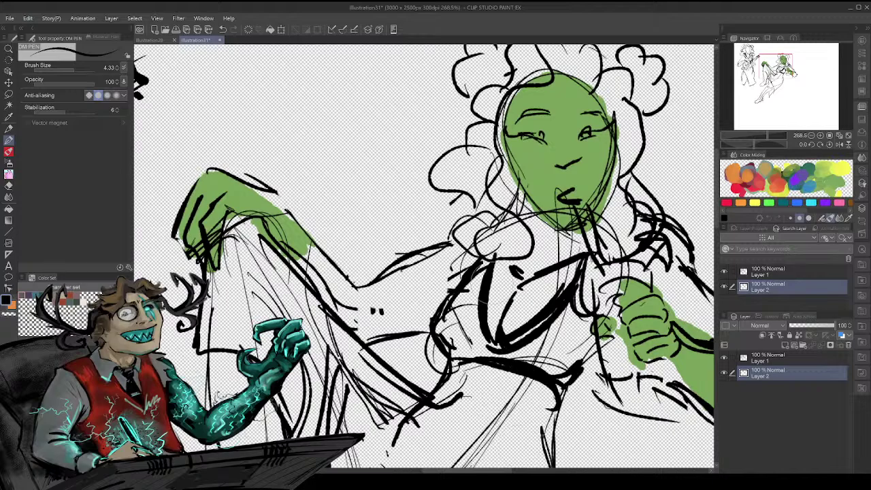
mouse_move(520, 330)
mouse_down()
mouse_move(490, 258)
mouse_move(545, 326)
mouse_move(572, 285)
mouse_move(515, 318)
mouse_move(487, 275)
mouse_move(480, 339)
mouse_up()
- On the sketch layer, draw the curved center of the low neckline in black, and thicken the neck and shoulder details
click(765, 359)
mouse_move(486, 287)
mouse_down()
mouse_move(475, 338)
mouse_move(529, 321)
mouse_move(568, 265)
mouse_up()
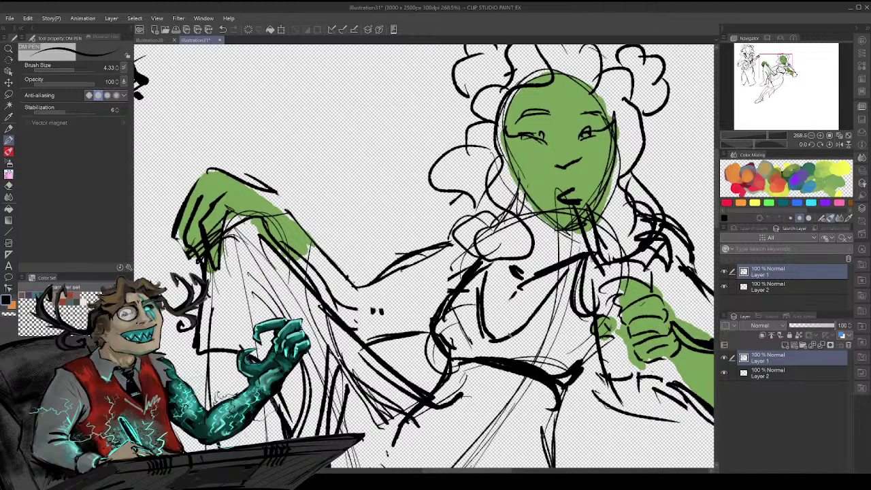
drag(514, 334, 477, 315)
mouse_move(483, 271)
mouse_down()
mouse_move(476, 320)
mouse_move(521, 281)
mouse_up()
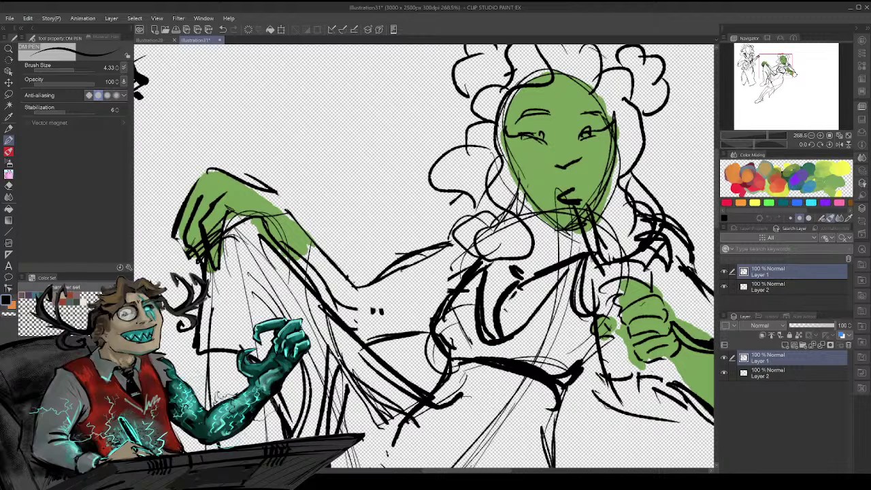
key(ctrl+z)
drag(502, 337, 513, 294)
key(ctrl+z)
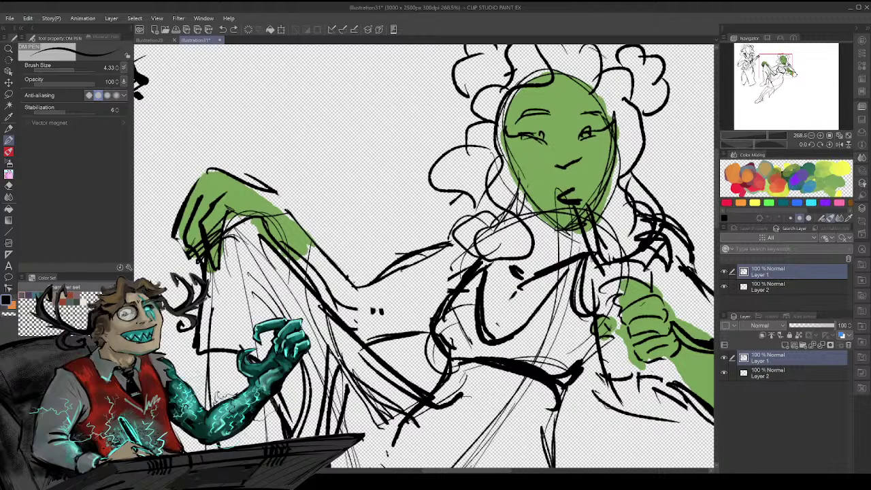
drag(497, 332, 513, 281)
key(ctrl+z)
mouse_move(499, 344)
mouse_down()
mouse_move(516, 272)
mouse_move(520, 280)
mouse_move(548, 266)
mouse_move(560, 245)
mouse_move(540, 290)
mouse_move(557, 249)
mouse_move(548, 245)
mouse_move(604, 239)
mouse_move(658, 225)
mouse_up()
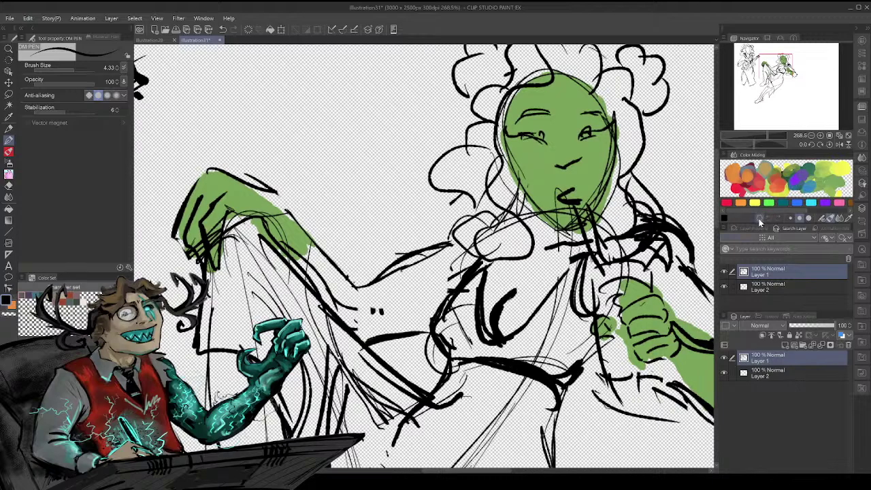
- Return to the color layer beneath the sketch and try a dark red stroke on the resting forearm
drag(742, 187, 747, 192)
click(766, 374)
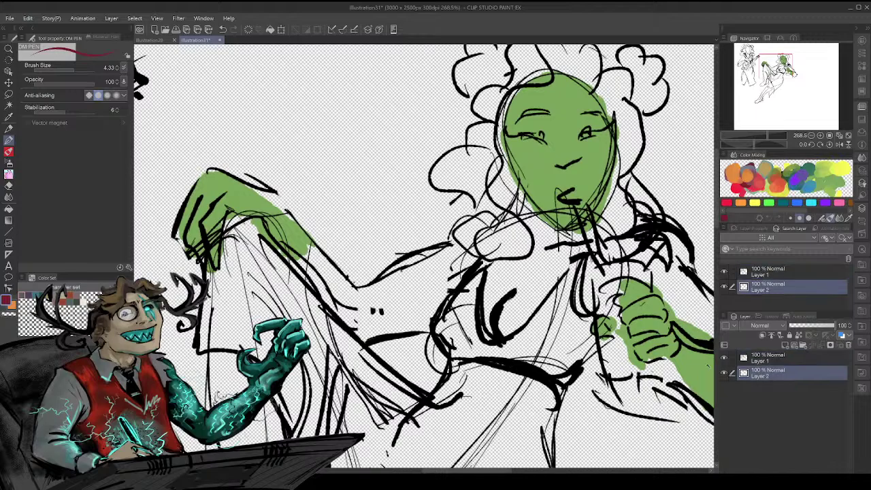
drag(299, 260, 348, 317)
key(ctrl+z)
- Try coloring the resting arm orange from below the wrist up to the shoulder
click(741, 203)
drag(297, 260, 364, 331)
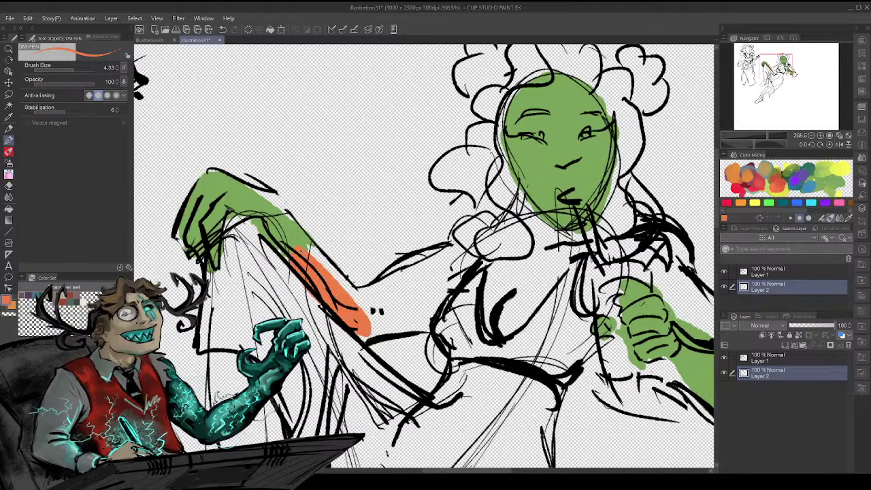
mouse_move(310, 247)
mouse_down()
mouse_move(376, 328)
mouse_move(344, 275)
mouse_move(379, 317)
mouse_move(433, 316)
mouse_move(436, 299)
mouse_up()
mouse_move(378, 311)
mouse_down()
mouse_move(434, 275)
mouse_move(438, 250)
mouse_move(439, 292)
mouse_move(449, 289)
mouse_up()
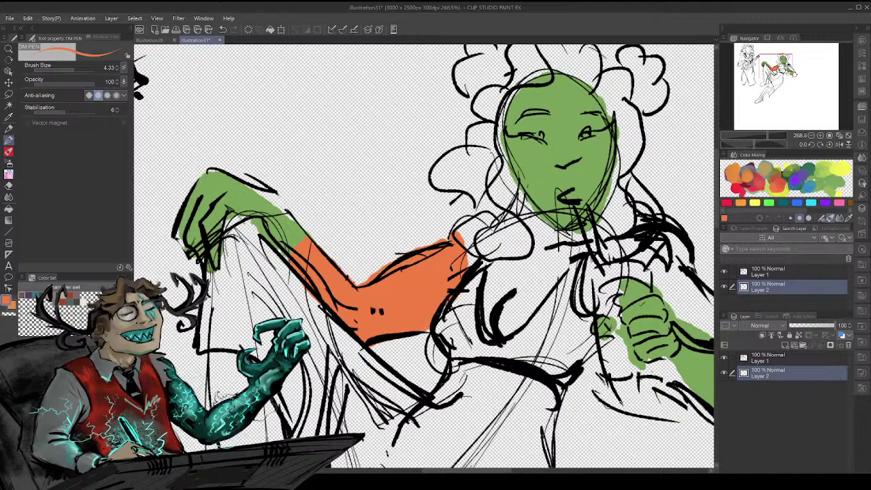
- Undo all the orange strokes on the resting arm
key(ctrl+z)
key(ctrl+z)
key(ctrl+z)
key(ctrl+z)
key(ctrl+z)
key(ctrl+z)
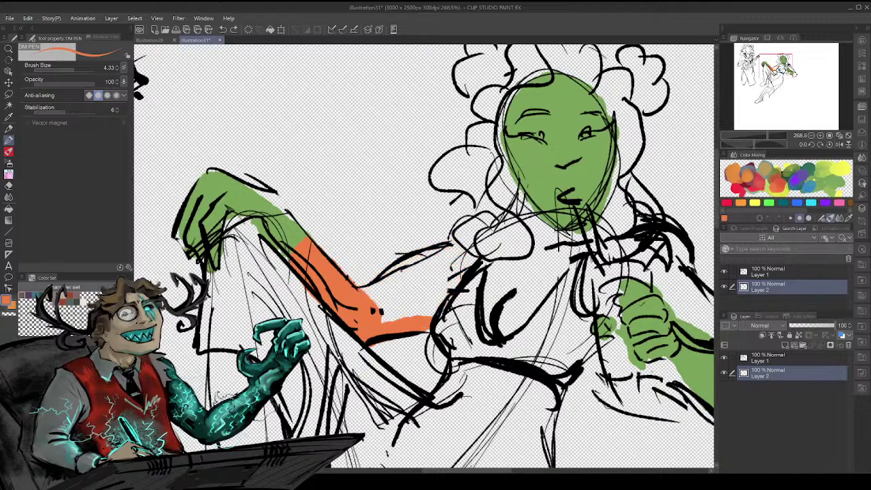
key(ctrl+z)
key(ctrl+z)
key(ctrl+z)
key(ctrl+z)
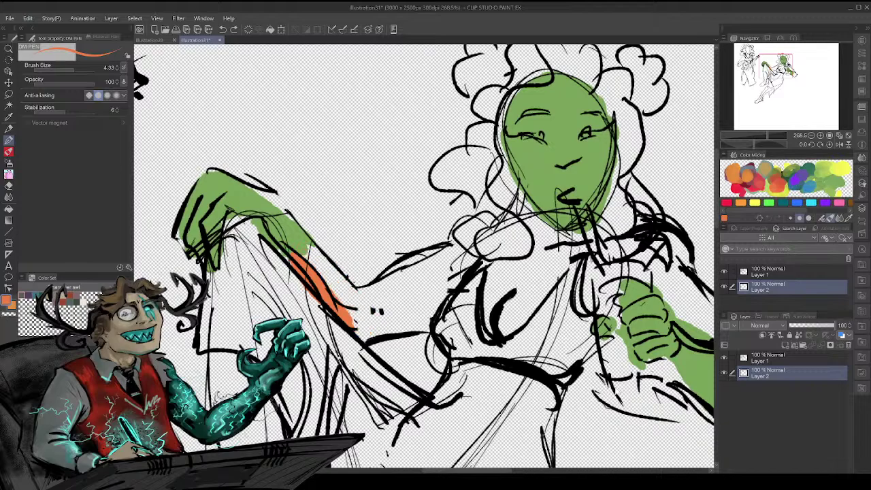
key(ctrl+z)
key(ctrl+z)
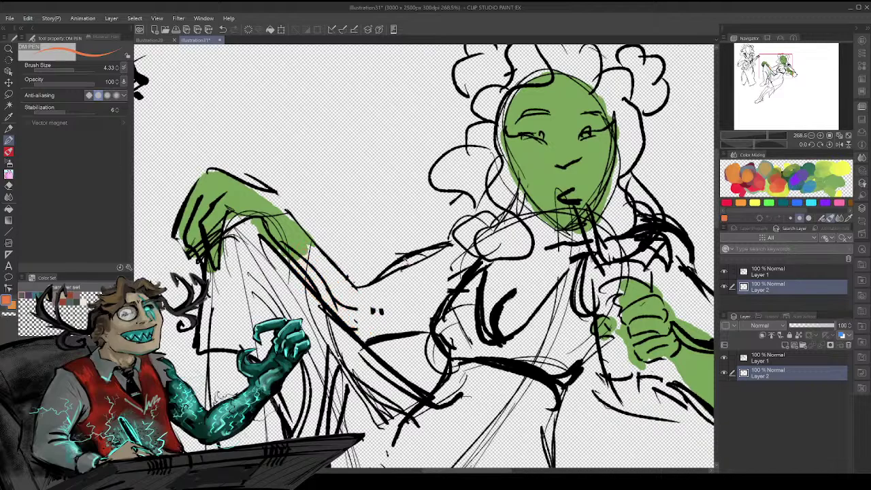
mouse_move(417, 271)
mouse_down()
mouse_move(420, 320)
mouse_move(417, 306)
mouse_up()
key(ctrl+z)
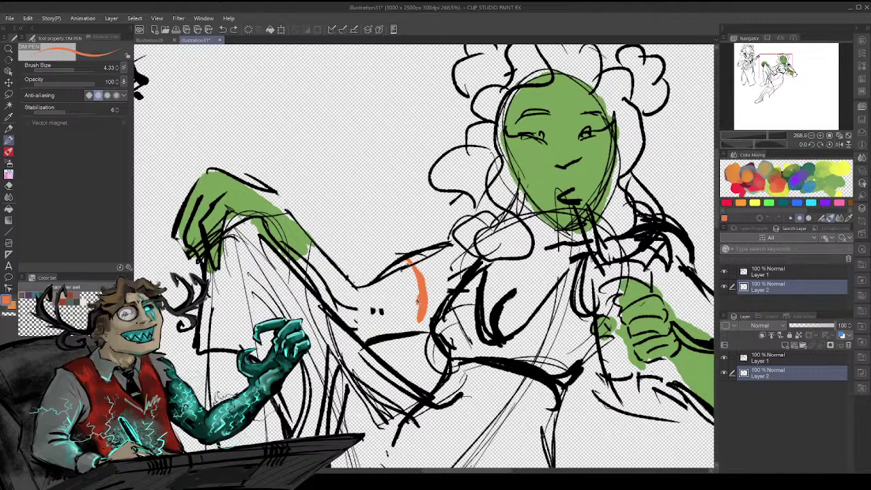
key(ctrl+z)
key(ctrl+z)
key(ctrl+z)
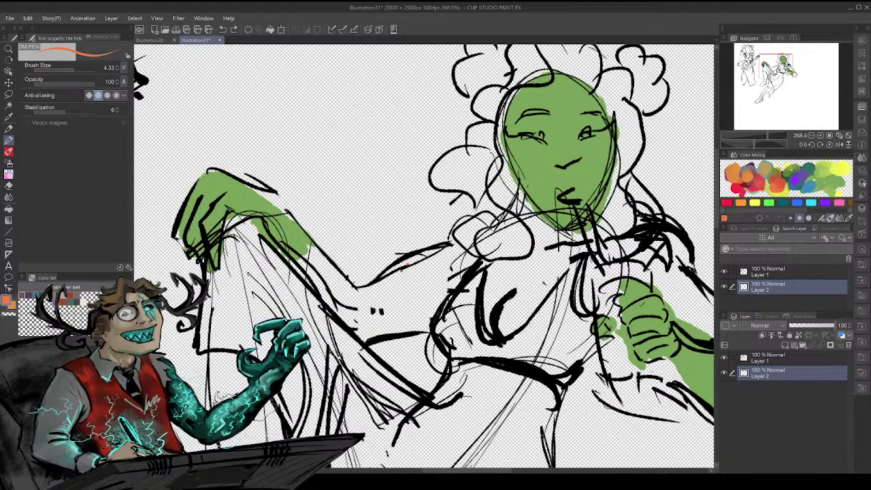
- Fill the resting arm with the light green skin color from the wrist past the elbow to the upper arm
mouse_move(299, 255)
mouse_down()
mouse_move(307, 279)
mouse_move(371, 315)
mouse_move(361, 332)
mouse_move(436, 304)
mouse_up()
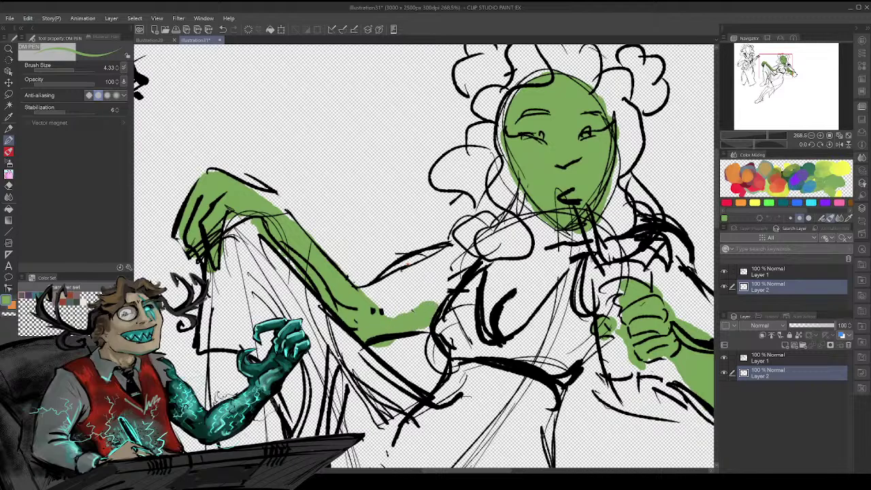
drag(381, 316, 432, 289)
mouse_move(364, 303)
mouse_down()
mouse_move(467, 256)
mouse_move(385, 272)
mouse_move(460, 244)
mouse_up()
mouse_move(406, 294)
mouse_down()
mouse_move(473, 247)
mouse_move(456, 268)
mouse_up()
- Fill the near shoulder, the chest inside the neckline and the neck light green, closing the leftover gaps
mouse_move(436, 296)
mouse_down()
mouse_move(470, 258)
mouse_move(494, 278)
mouse_move(500, 330)
mouse_move(548, 282)
mouse_move(571, 252)
mouse_up()
mouse_move(507, 320)
mouse_down()
mouse_move(544, 231)
mouse_move(517, 273)
mouse_move(541, 245)
mouse_up()
drag(538, 240, 512, 201)
drag(545, 225, 527, 214)
drag(525, 207, 538, 194)
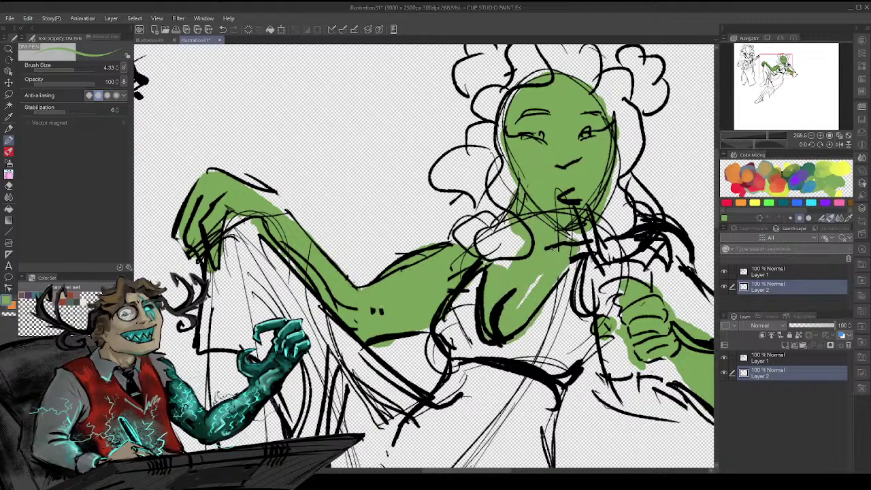
drag(570, 232, 594, 262)
drag(541, 275, 521, 291)
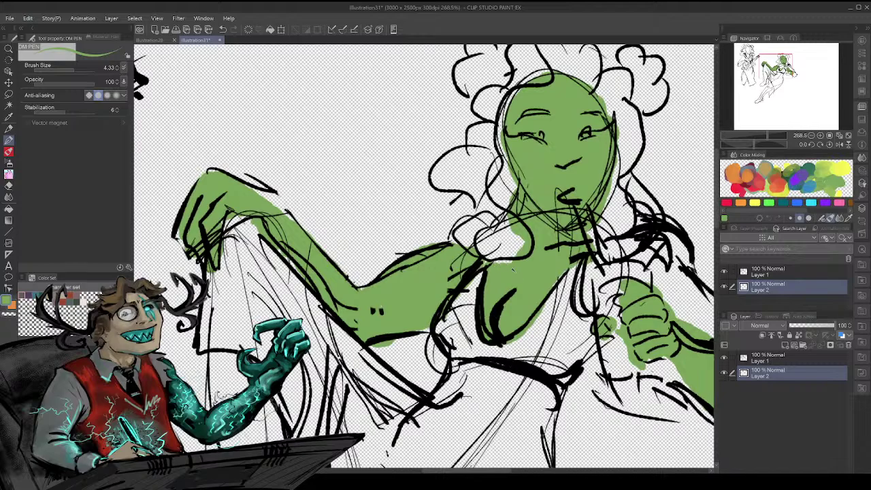
- Fill the cup-holding arm's shoulder and the start of its upper arm with light green
mouse_move(597, 394)
mouse_down()
mouse_move(460, 464)
mouse_move(384, 269)
mouse_up()
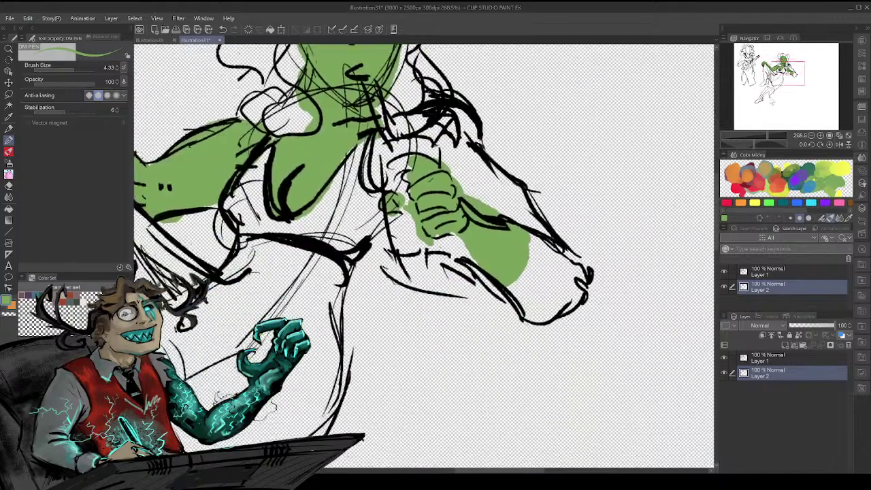
drag(444, 162, 507, 214)
mouse_move(503, 211)
mouse_down()
mouse_move(450, 145)
mouse_move(480, 184)
mouse_up()
drag(477, 164, 462, 119)
drag(434, 141, 417, 154)
drag(443, 121, 407, 148)
drag(452, 112, 468, 119)
- Extend the light green down the rest of the cup-holding arm, covering the forearm and bent elbow
drag(478, 159, 531, 223)
mouse_move(501, 175)
mouse_down()
mouse_move(547, 235)
mouse_move(579, 309)
mouse_move(520, 320)
mouse_up()
drag(552, 296, 516, 282)
mouse_move(523, 246)
mouse_down()
mouse_move(561, 290)
mouse_move(527, 271)
mouse_up()
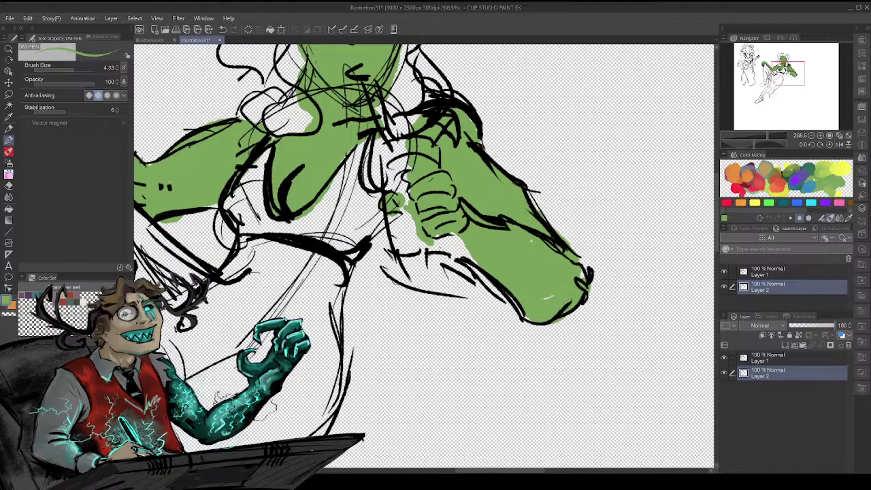
- Lay down light green skin color on the outstretched leg, around the knee and the top of the shin
drag(768, 77, 754, 90)
mouse_move(408, 272)
mouse_down()
mouse_move(433, 237)
mouse_move(506, 264)
mouse_up()
drag(538, 203, 632, 242)
mouse_move(532, 200)
mouse_down()
mouse_move(607, 254)
mouse_move(565, 233)
mouse_move(615, 256)
mouse_up()
drag(639, 202, 644, 255)
mouse_move(579, 218)
mouse_down()
mouse_move(633, 167)
mouse_move(623, 181)
mouse_up()
drag(612, 225, 565, 163)
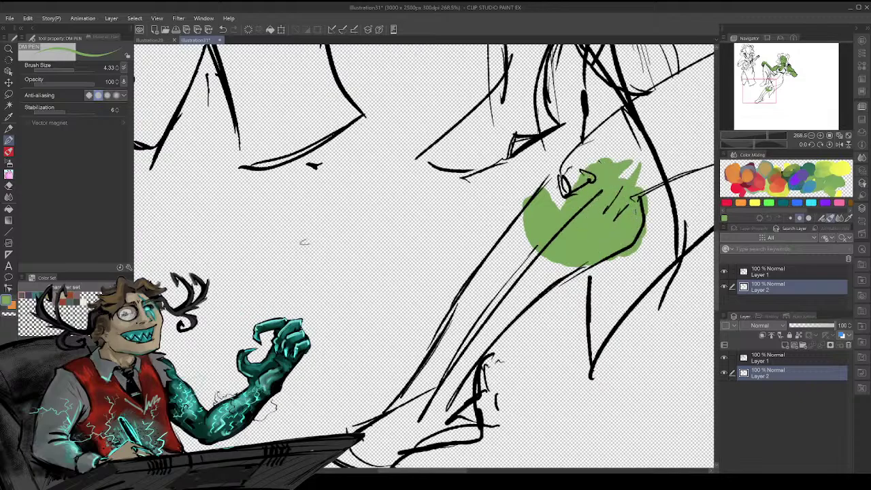
- Close the gaps in the outstretched leg's green area and extend it up to the converging lines above the knee
drag(592, 198, 552, 156)
drag(572, 185, 544, 164)
mouse_move(627, 158)
mouse_down()
mouse_move(579, 121)
mouse_move(596, 149)
mouse_up()
mouse_move(632, 121)
mouse_down()
mouse_move(609, 160)
mouse_move(624, 176)
mouse_move(648, 180)
mouse_up()
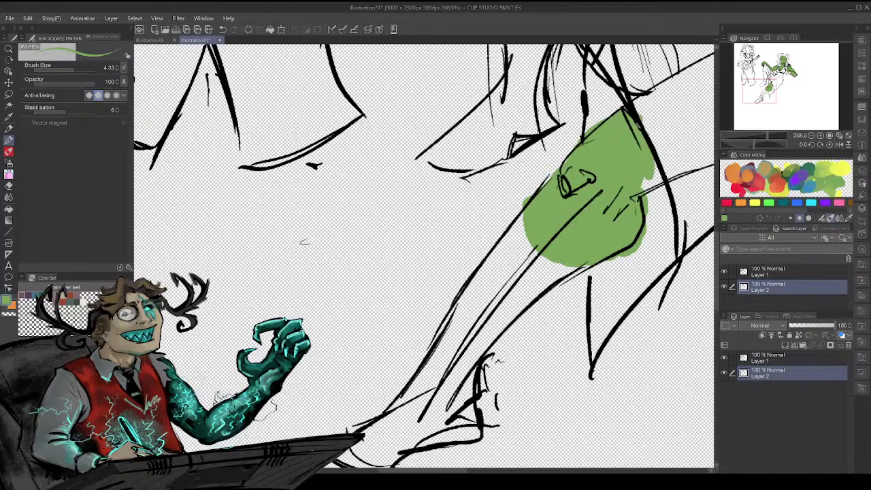
drag(655, 136, 650, 194)
- Paint a light green skin patch on the raised leg, just beneath the edge of the fabric draped over its knee
mouse_move(408, 123)
mouse_down()
mouse_move(481, 432)
mouse_move(386, 381)
mouse_move(459, 450)
mouse_up()
drag(549, 278, 598, 272)
drag(547, 285, 598, 289)
mouse_move(551, 282)
mouse_down()
mouse_move(547, 252)
mouse_move(567, 282)
mouse_move(565, 259)
mouse_move(608, 290)
mouse_up()
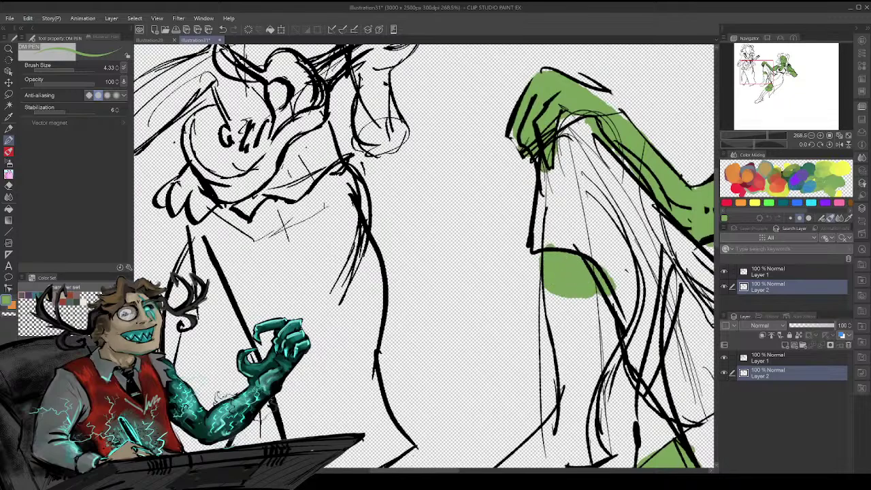
- On Layer 1, draw thin black lid creases above both eyes with the DM PEN at brush size 2.15
click(767, 79)
drag(767, 80, 778, 61)
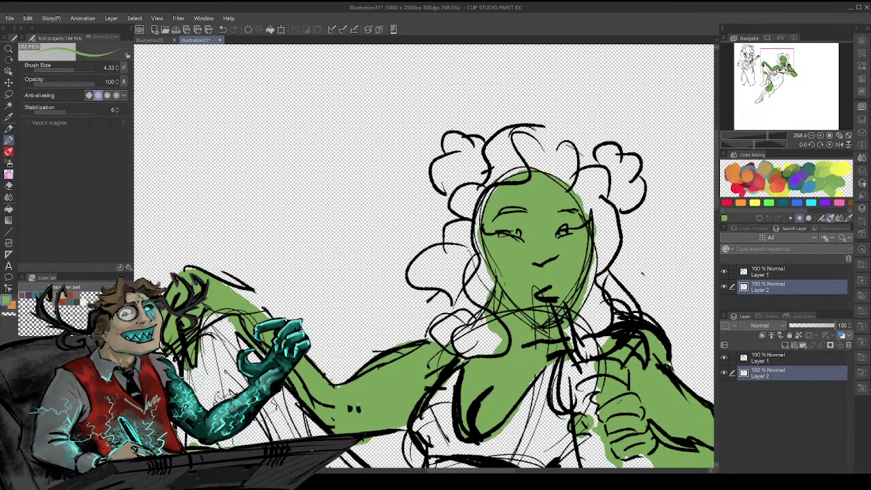
click(766, 359)
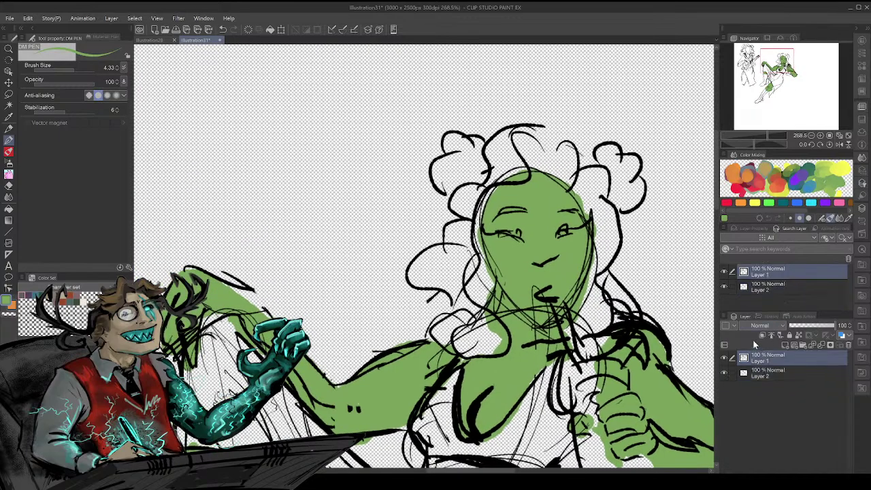
key(x)
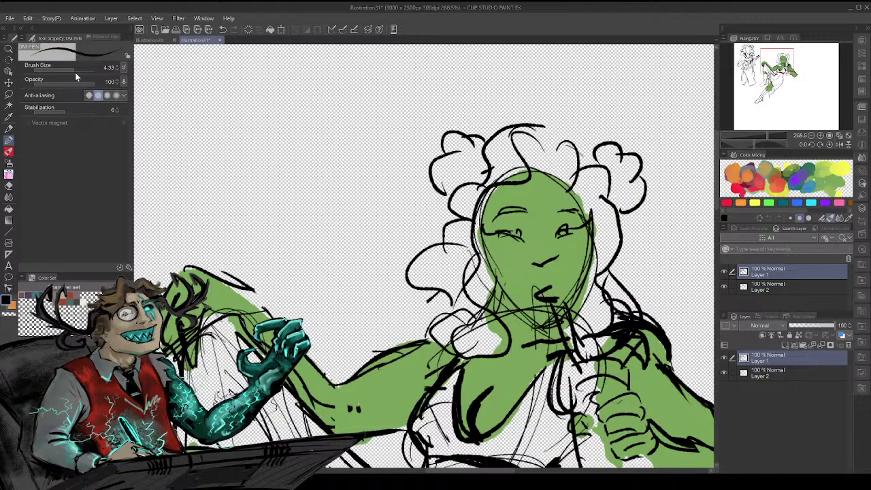
click(68, 71)
drag(497, 226, 576, 219)
- Cover the stray lash lines and old mouth strokes with sampled skin green, and redraw the straw at the lips in black
alt+click(497, 249)
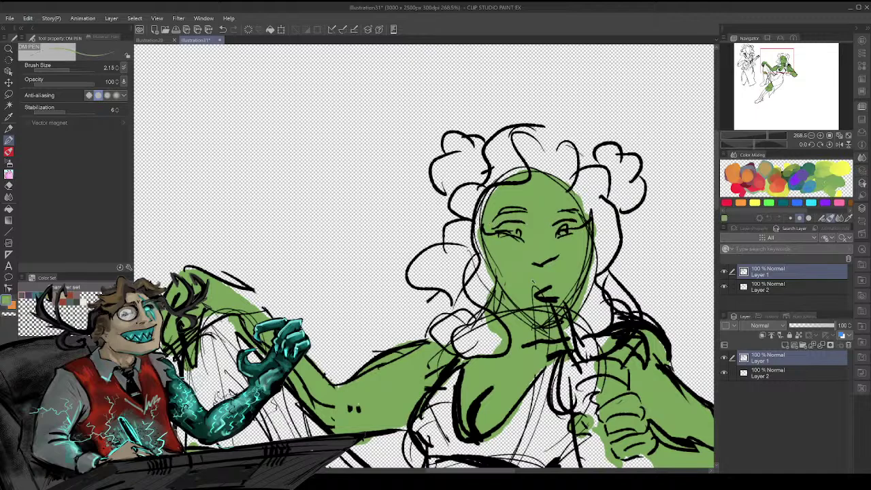
drag(495, 233, 480, 230)
drag(522, 240, 496, 235)
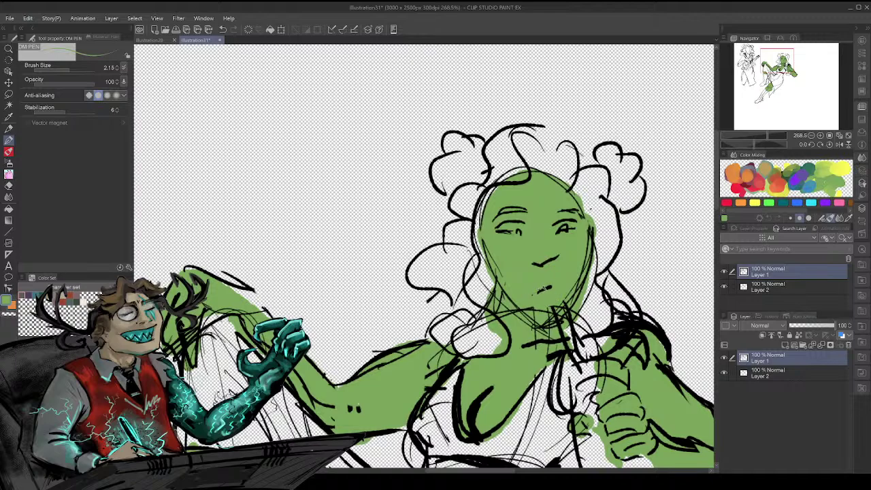
alt+click(548, 289)
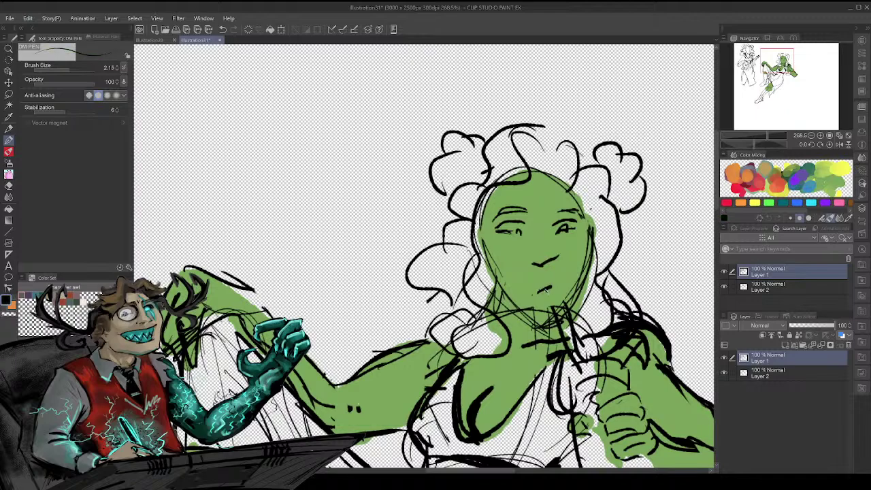
drag(545, 291, 573, 338)
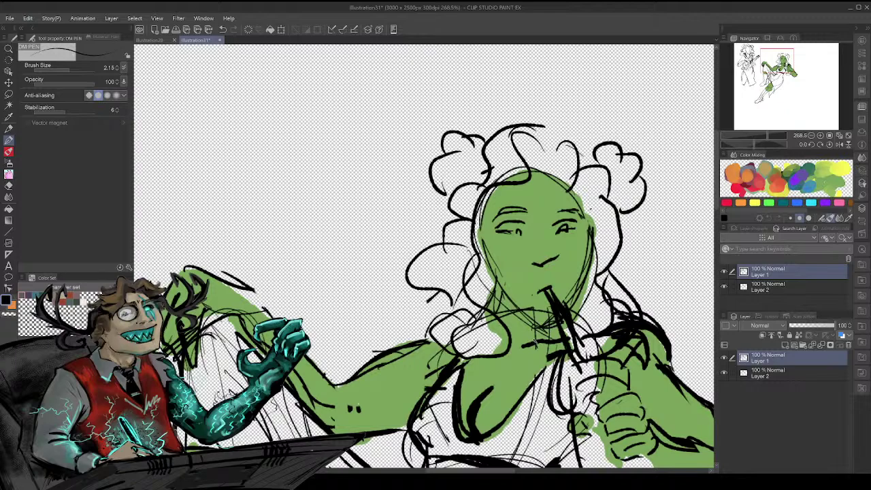
- Redraw both sides of the jawline in black and add a dark choker around the neck
drag(547, 321, 555, 339)
drag(491, 270, 517, 306)
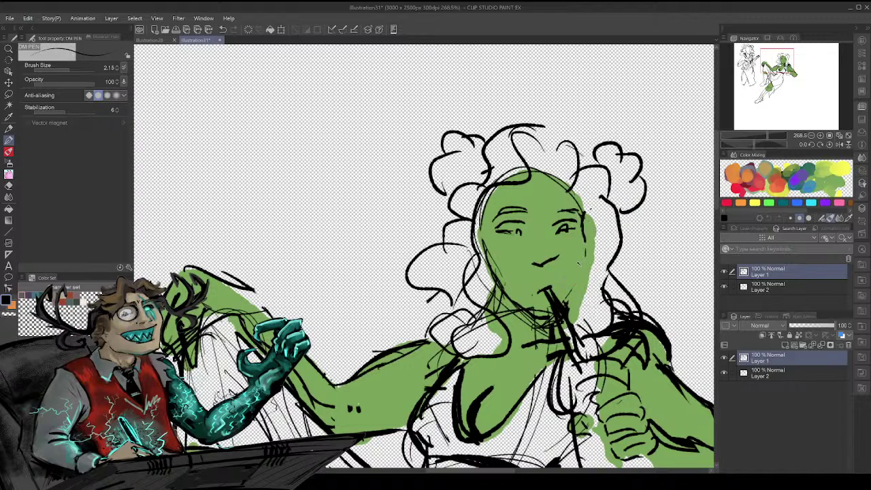
mouse_move(582, 242)
mouse_down()
mouse_move(571, 295)
mouse_move(538, 344)
mouse_up()
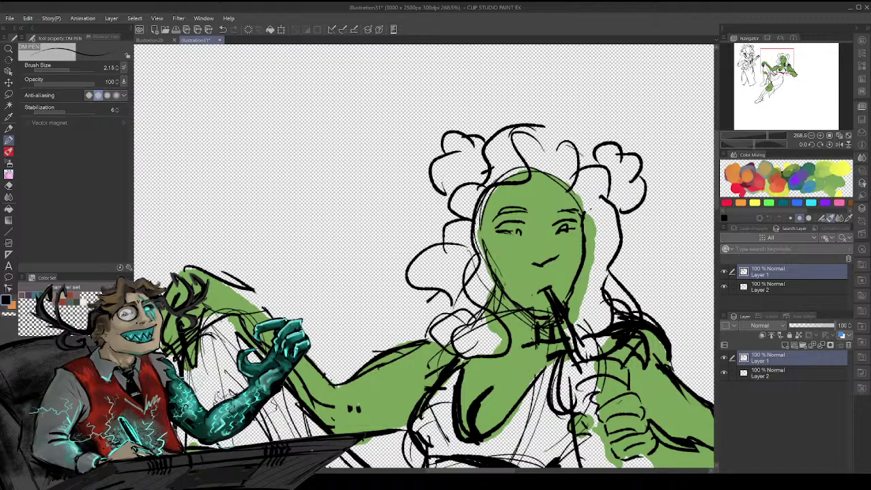
drag(533, 323, 505, 361)
- Ink bold black curls from the forehead past the cheek to the drink-arm shoulder, and reinforce the hair bun on that side
mouse_move(544, 180)
mouse_down()
mouse_move(572, 140)
mouse_move(568, 208)
mouse_move(600, 217)
mouse_move(607, 278)
mouse_up()
mouse_move(597, 225)
mouse_down()
mouse_move(581, 260)
mouse_move(594, 296)
mouse_move(636, 314)
mouse_up()
drag(655, 281, 633, 312)
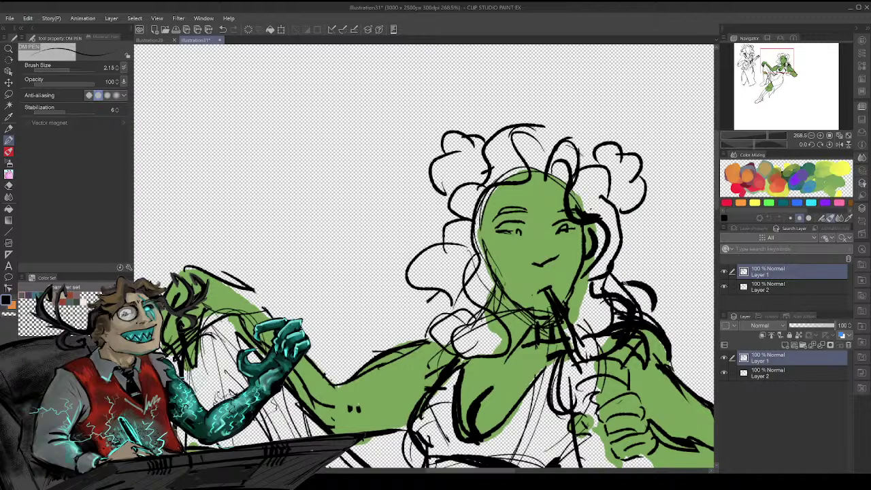
drag(625, 282, 640, 312)
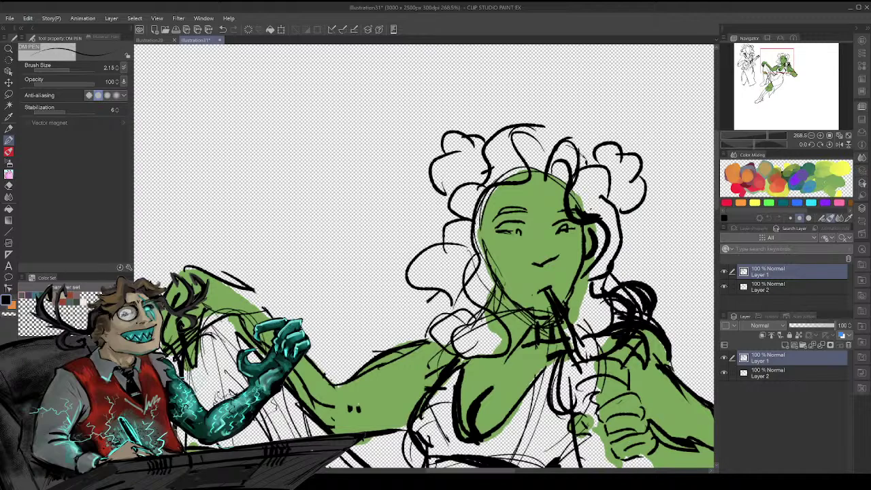
mouse_move(585, 160)
mouse_down()
mouse_move(612, 149)
mouse_move(610, 170)
mouse_up()
- Add black curl strokes to the bun and the lower curls on the resting-arm side of the head
mouse_move(444, 192)
mouse_down()
mouse_move(447, 205)
mouse_move(446, 170)
mouse_up()
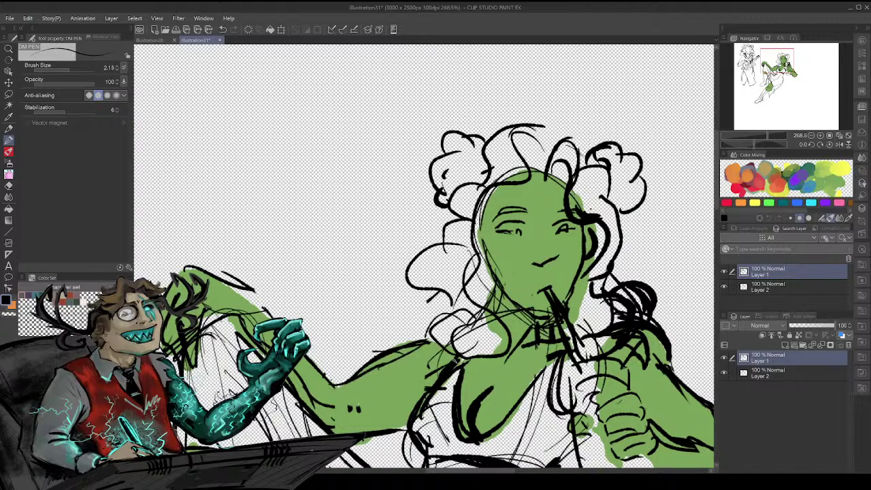
mouse_move(440, 292)
mouse_down()
mouse_move(427, 305)
mouse_move(421, 344)
mouse_up()
mouse_move(424, 313)
mouse_down()
mouse_move(445, 315)
mouse_move(447, 326)
mouse_up()
drag(434, 306, 451, 318)
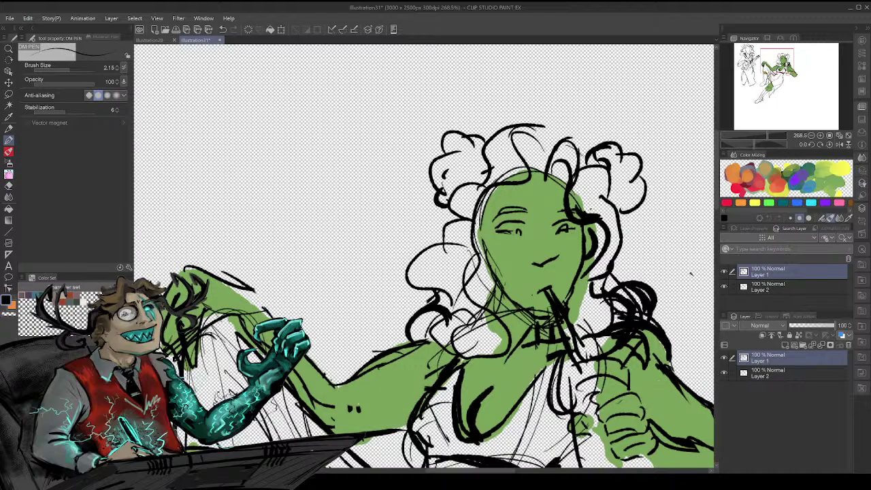
- Add a new layer directly above the green skin layer, beneath the line art
mouse_move(476, 306)
mouse_down()
mouse_move(520, 183)
mouse_move(492, 302)
mouse_move(471, 197)
mouse_move(308, 183)
mouse_move(340, 324)
mouse_move(439, 315)
mouse_move(439, 249)
mouse_up()
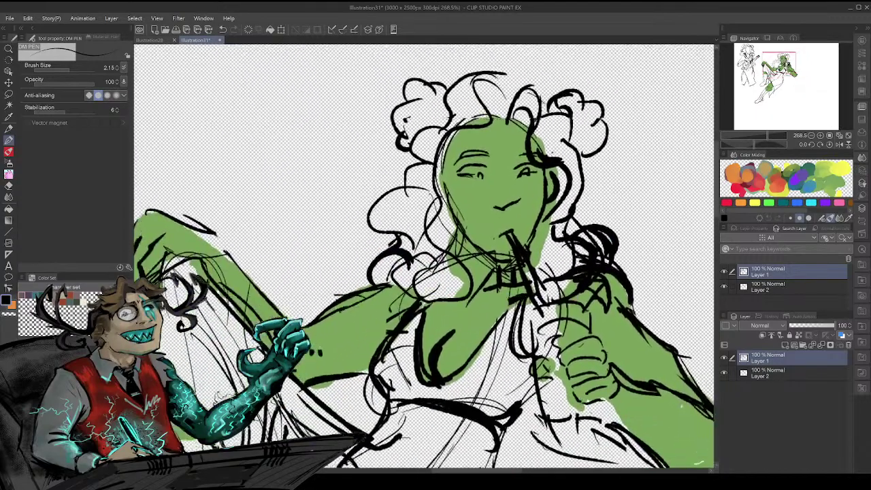
drag(789, 62, 787, 59)
click(811, 372)
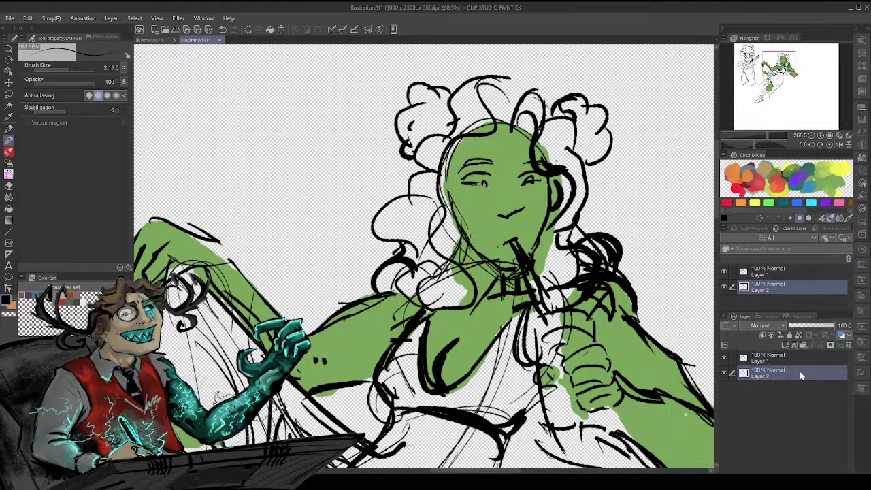
click(786, 345)
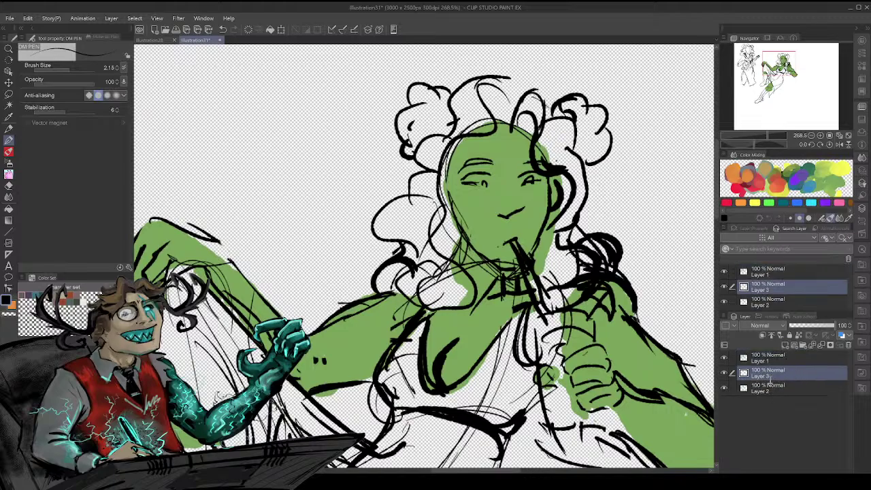
double_click(768, 376)
text(hair)
key(Return)
click(767, 168)
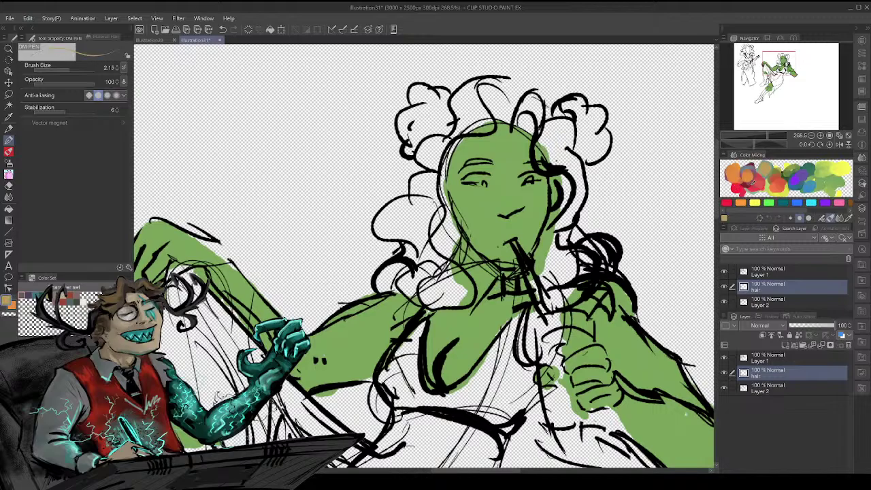
mouse_move(437, 222)
mouse_down()
mouse_move(432, 236)
mouse_move(416, 238)
mouse_move(428, 214)
mouse_move(373, 235)
mouse_move(436, 187)
mouse_move(436, 175)
mouse_move(450, 258)
mouse_move(467, 292)
mouse_up()
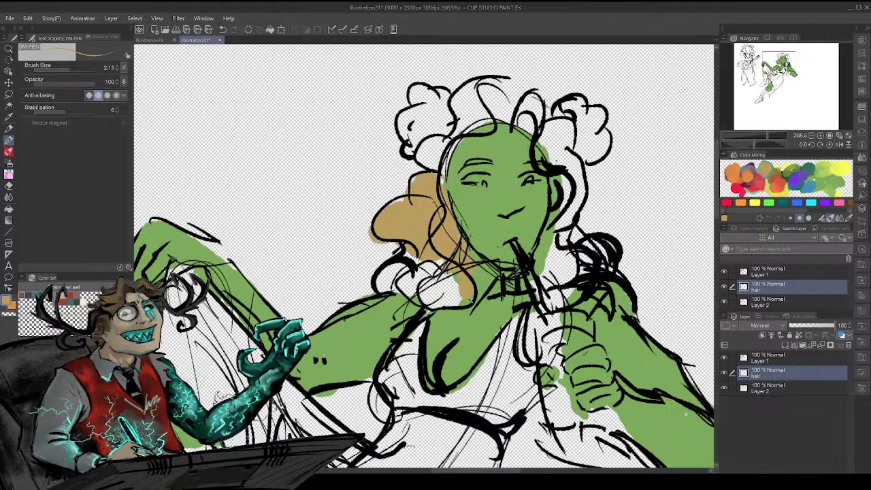
key(ctrl+z)
key(ctrl+z)
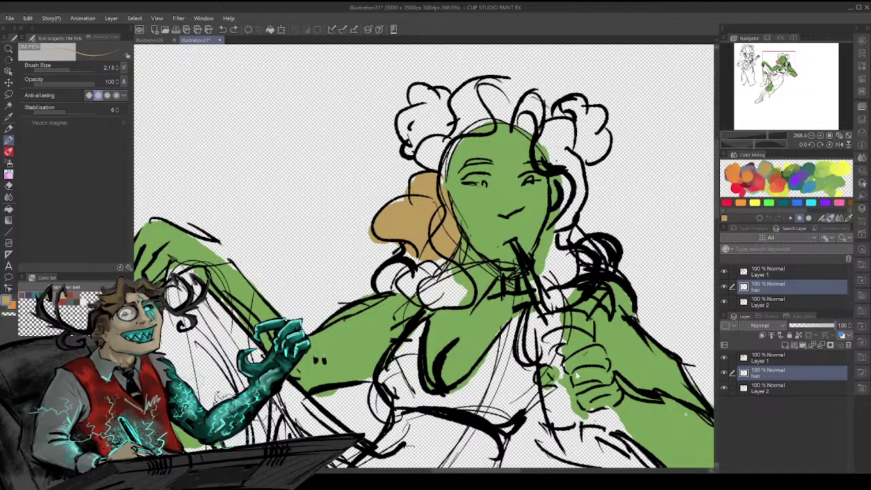
key(ctrl+z)
key(ctrl+z)
key(ctrl+z)
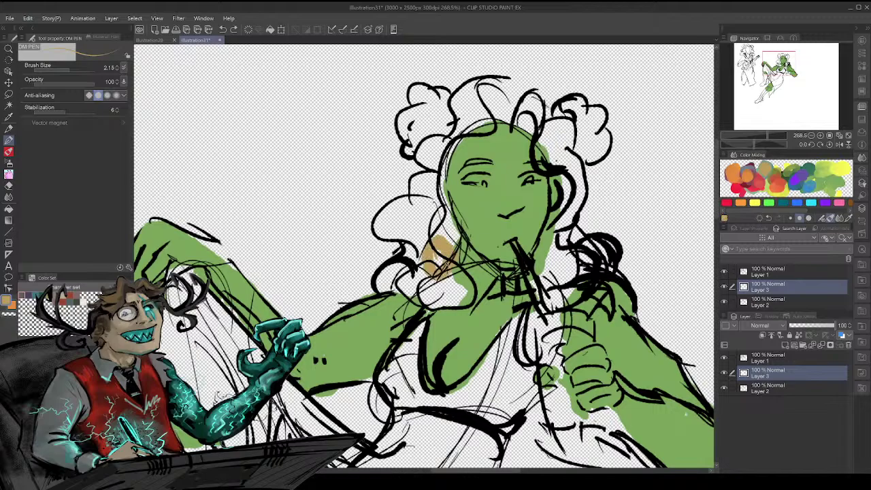
- Fill the hair beside the face, the crown and the bun on the resting-arm side with purple on Layer 3
click(805, 174)
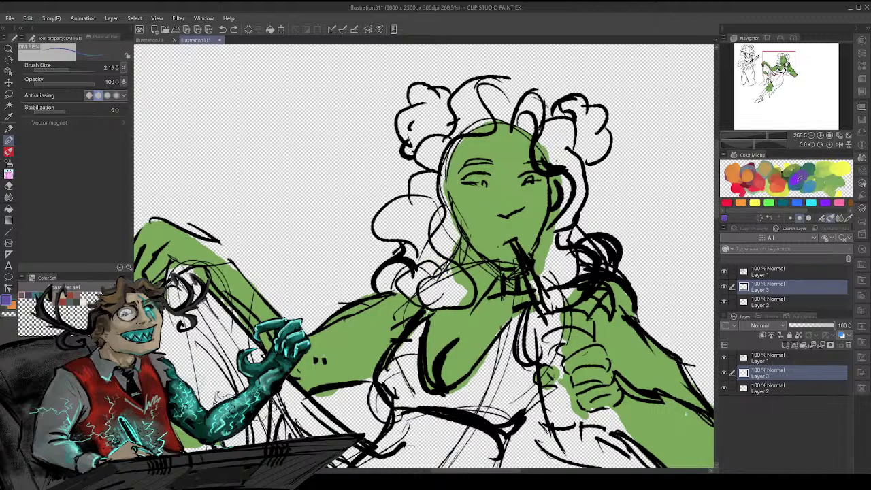
mouse_move(441, 207)
mouse_down()
mouse_move(463, 279)
mouse_move(468, 272)
mouse_up()
mouse_move(455, 229)
mouse_down()
mouse_move(467, 262)
mouse_move(435, 153)
mouse_move(446, 141)
mouse_up()
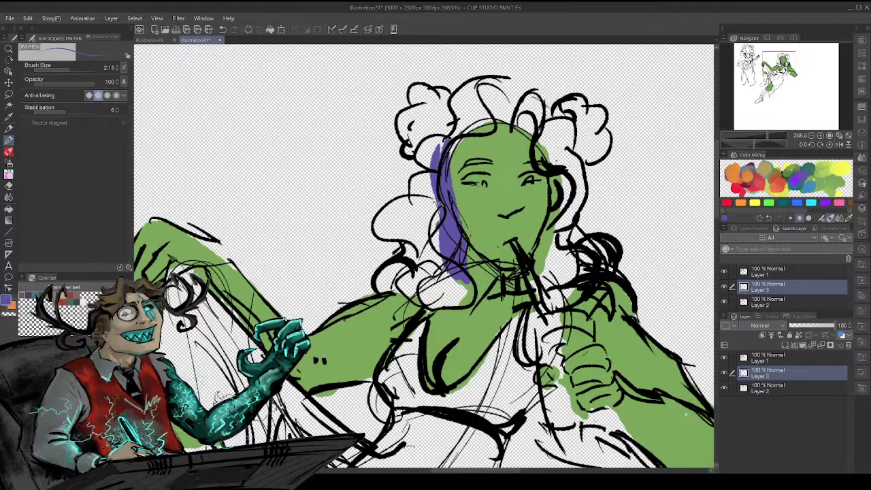
mouse_move(486, 112)
mouse_down()
mouse_move(450, 165)
mouse_move(484, 131)
mouse_move(495, 73)
mouse_up()
mouse_move(503, 125)
mouse_down()
mouse_move(483, 80)
mouse_move(492, 101)
mouse_move(457, 126)
mouse_up()
mouse_move(474, 85)
mouse_down()
mouse_move(454, 116)
mouse_move(461, 119)
mouse_move(465, 82)
mouse_move(439, 143)
mouse_up()
mouse_move(443, 113)
mouse_down()
mouse_move(426, 130)
mouse_move(418, 145)
mouse_move(420, 132)
mouse_move(413, 144)
mouse_move(409, 97)
mouse_move(453, 100)
mouse_up()
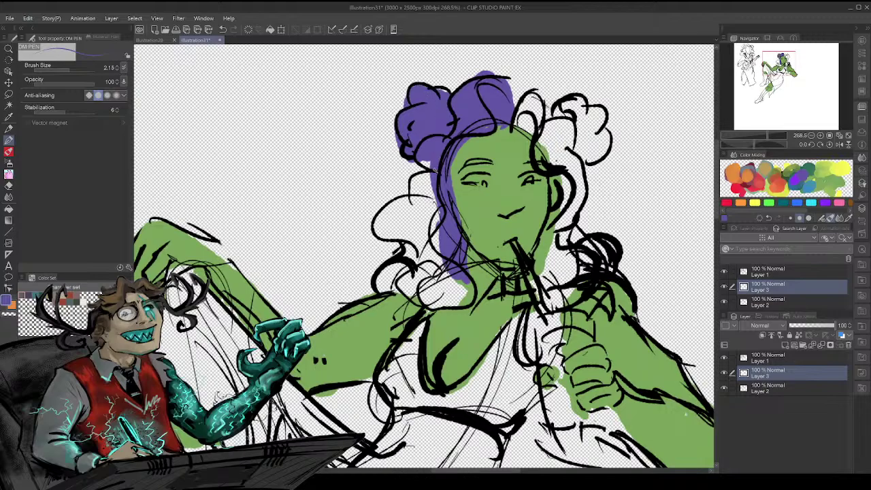
- Fill the long curls on both sides and the other bun with purple, closing the gaps along the hair outline
mouse_move(429, 179)
mouse_down()
mouse_move(422, 208)
mouse_move(419, 183)
mouse_move(436, 225)
mouse_move(426, 194)
mouse_move(428, 231)
mouse_move(395, 205)
mouse_move(404, 232)
mouse_move(405, 219)
mouse_move(399, 225)
mouse_move(435, 262)
mouse_move(401, 271)
mouse_move(408, 253)
mouse_move(382, 267)
mouse_move(407, 296)
mouse_move(426, 279)
mouse_move(412, 273)
mouse_move(429, 253)
mouse_move(422, 272)
mouse_move(436, 299)
mouse_move(459, 293)
mouse_move(450, 297)
mouse_up()
mouse_move(555, 273)
mouse_down()
mouse_move(571, 252)
mouse_move(566, 235)
mouse_move(579, 198)
mouse_move(571, 167)
mouse_move(549, 156)
mouse_move(565, 132)
mouse_move(533, 126)
mouse_move(536, 144)
mouse_move(544, 103)
mouse_move(541, 128)
mouse_move(517, 117)
mouse_move(579, 104)
mouse_move(574, 135)
mouse_move(597, 136)
mouse_move(579, 143)
mouse_move(574, 133)
mouse_move(606, 134)
mouse_up()
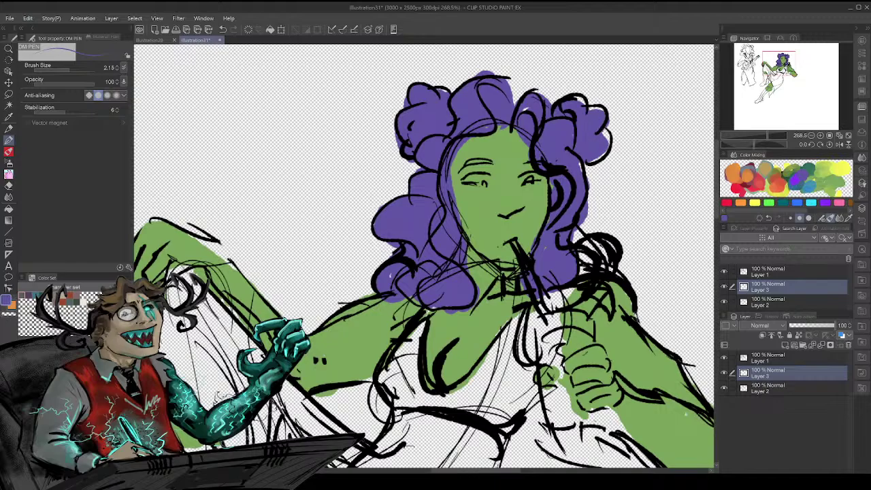
mouse_move(576, 271)
mouse_down()
mouse_move(588, 247)
mouse_move(577, 234)
mouse_move(621, 270)
mouse_move(589, 235)
mouse_up()
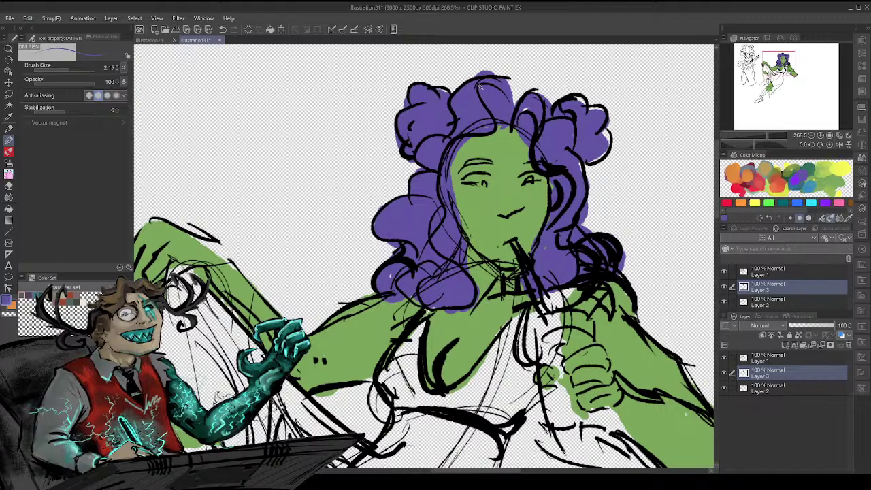
drag(503, 76, 472, 72)
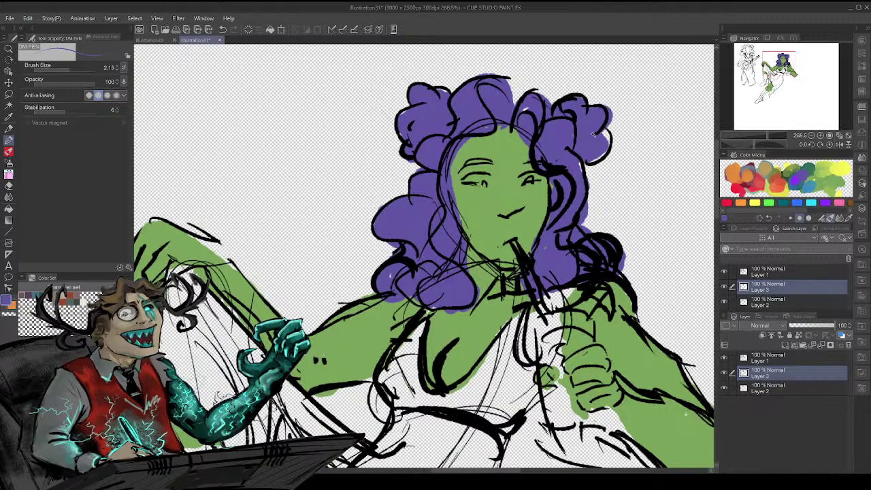
mouse_move(594, 134)
mouse_down()
mouse_move(613, 150)
mouse_move(587, 156)
mouse_up()
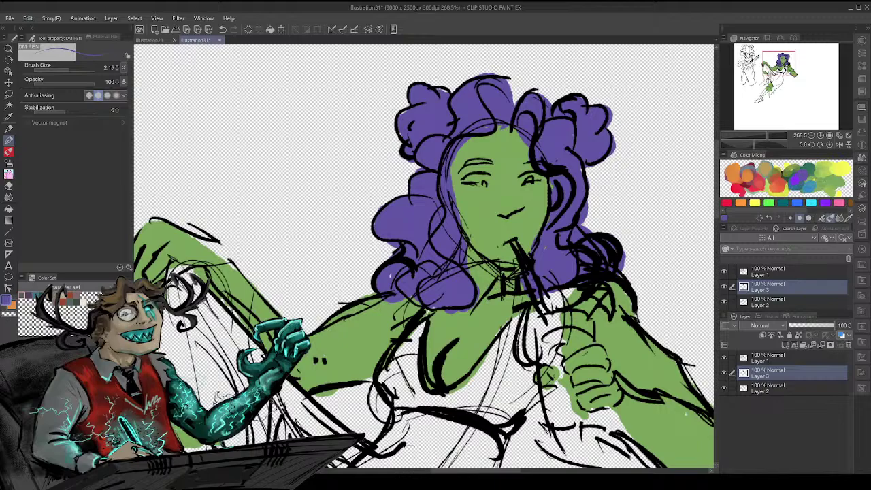
- Shade the lower curls on the resting-arm side with a darker color using the Soft airbrush
mouse_move(771, 64)
mouse_down()
mouse_move(764, 73)
mouse_move(770, 77)
mouse_move(777, 71)
mouse_move(741, 69)
mouse_move(775, 72)
mouse_move(781, 62)
mouse_up()
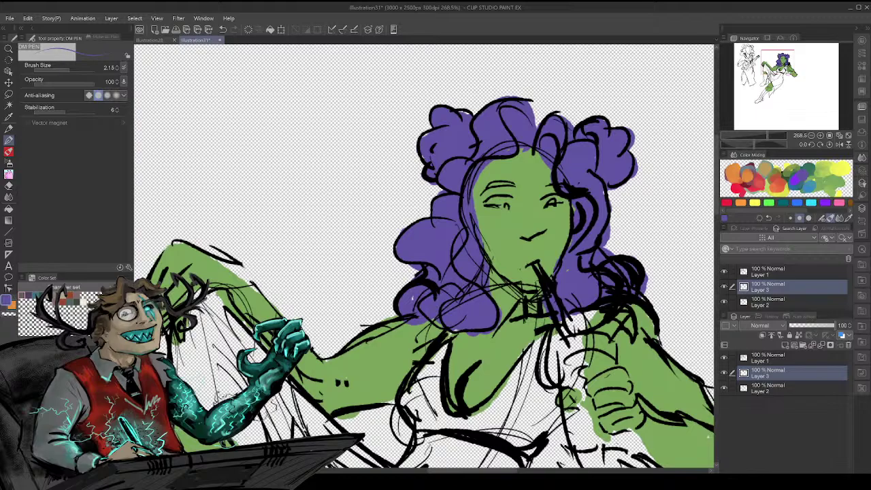
click(8, 162)
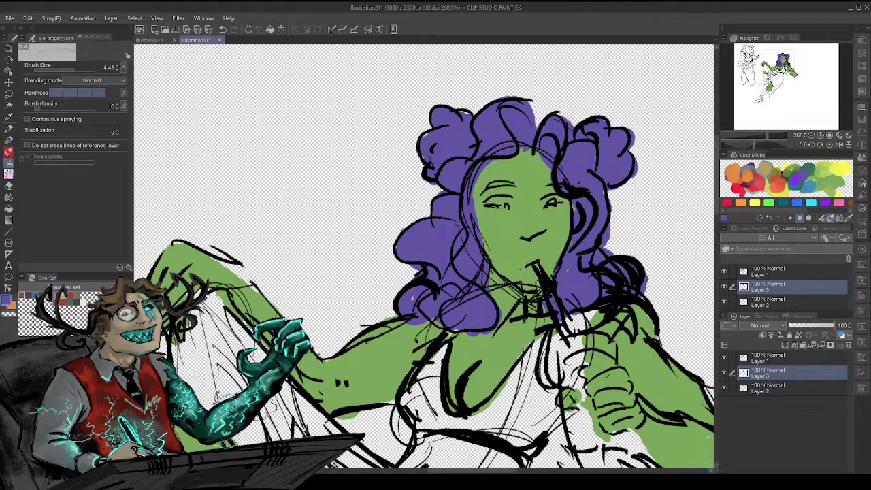
click(56, 295)
double_click(4, 304)
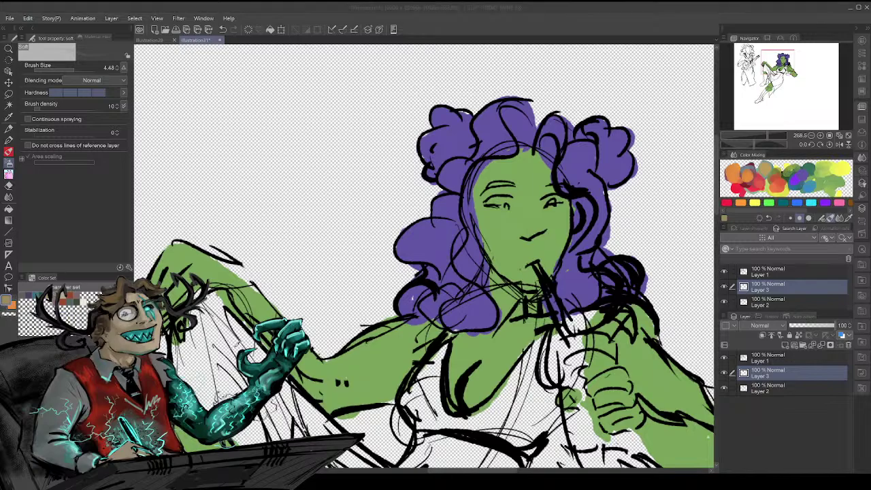
key(Return)
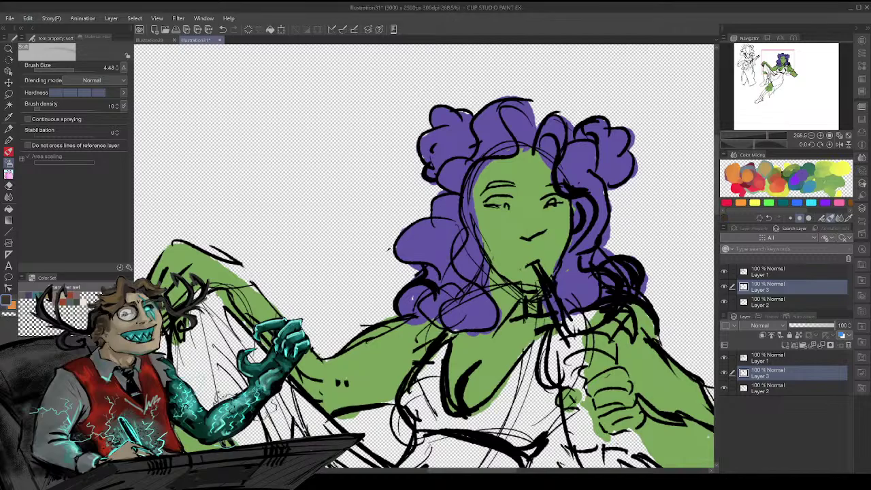
mouse_move(414, 287)
mouse_down()
mouse_move(451, 292)
mouse_move(460, 284)
mouse_move(490, 311)
mouse_up()
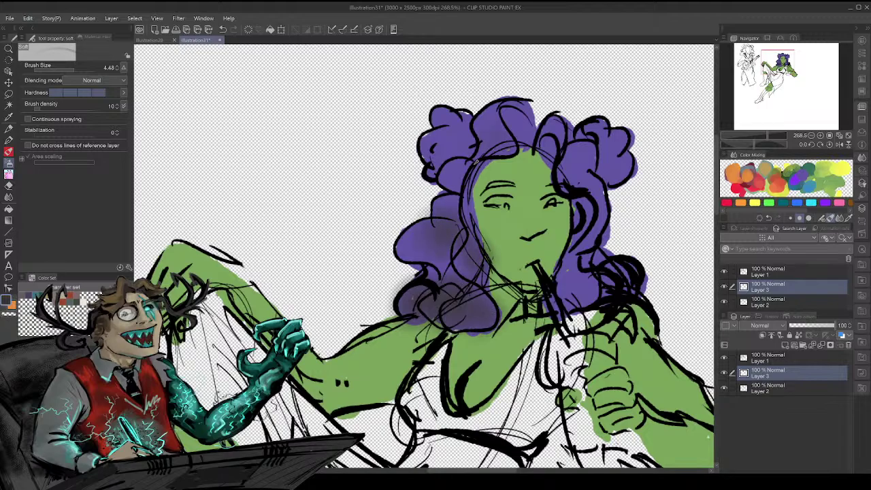
- Darken the crown, both buns and the lower curls with soft airbrush shading, sampling black from the line art for the deepest shadows
mouse_move(486, 128)
mouse_down()
mouse_move(503, 125)
mouse_move(522, 154)
mouse_move(568, 165)
mouse_move(569, 178)
mouse_up()
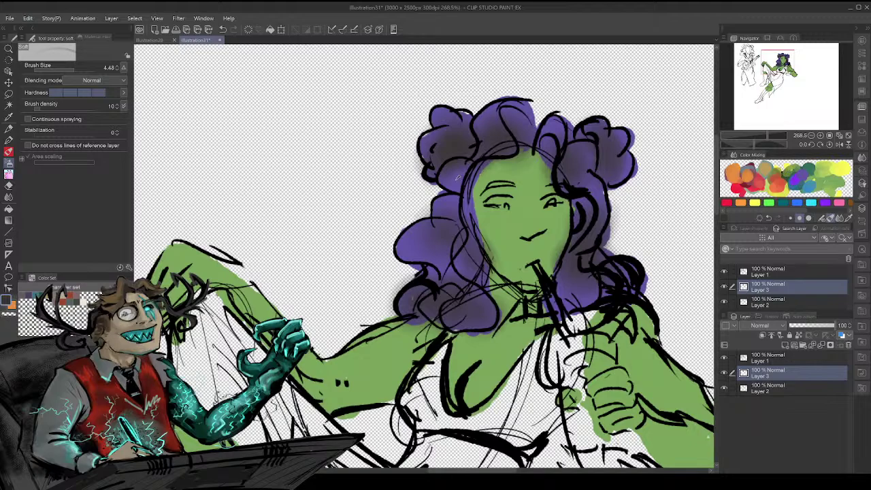
alt+click(455, 173)
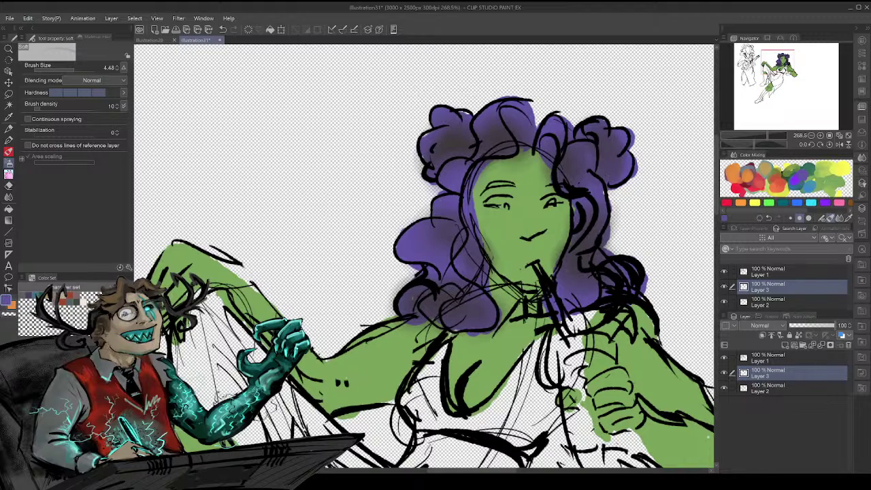
alt+click(624, 285)
mouse_move(610, 286)
mouse_down()
mouse_move(598, 288)
mouse_move(629, 278)
mouse_move(645, 290)
mouse_move(596, 300)
mouse_move(577, 314)
mouse_move(572, 299)
mouse_up()
mouse_move(484, 320)
mouse_down()
mouse_move(469, 333)
mouse_move(446, 311)
mouse_move(412, 320)
mouse_move(430, 301)
mouse_up()
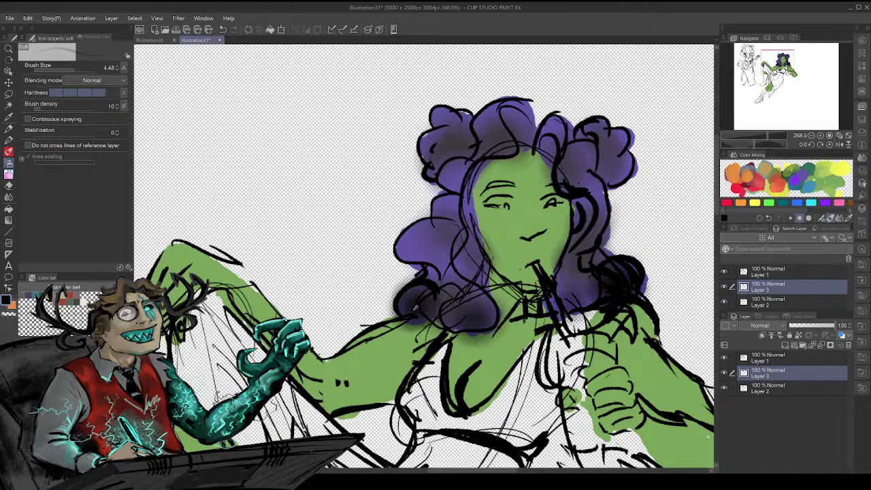
mouse_move(471, 187)
mouse_down()
mouse_move(441, 146)
mouse_move(457, 143)
mouse_move(448, 165)
mouse_move(457, 147)
mouse_move(473, 148)
mouse_move(444, 165)
mouse_up()
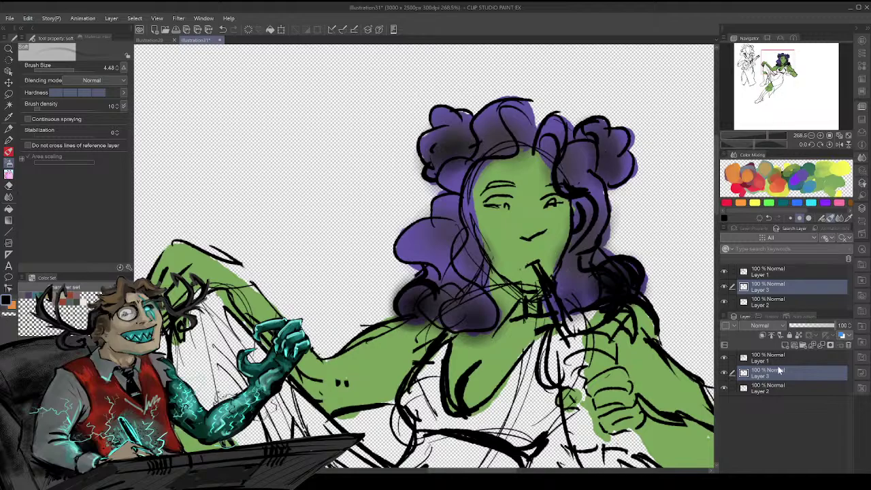
- Select Layer 2 and try a soft pink airbrush tint on one side of the character's top
click(781, 359)
click(769, 390)
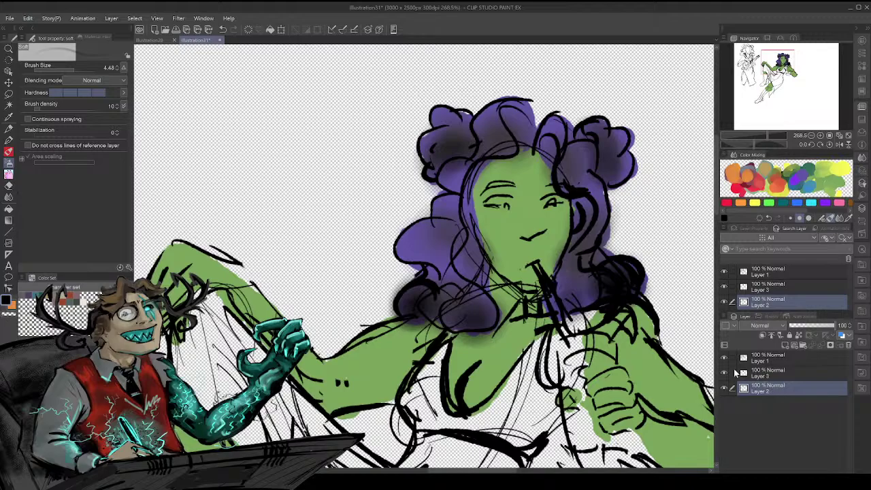
click(78, 294)
double_click(6, 300)
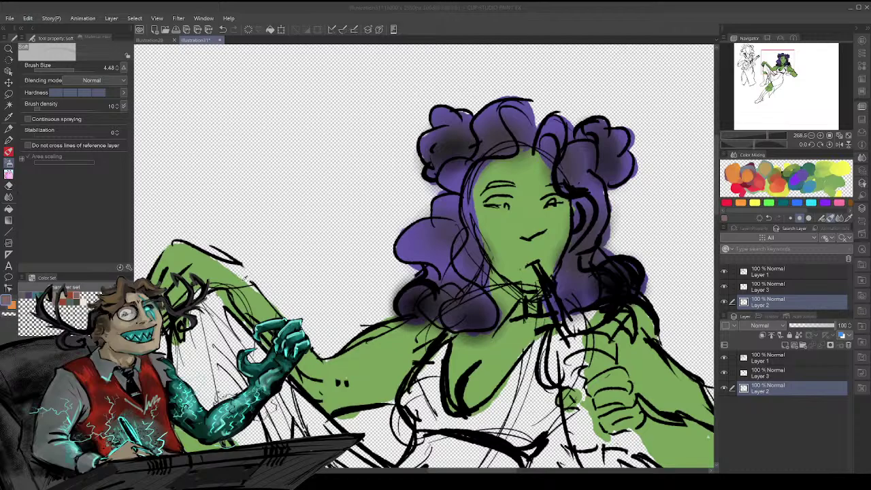
click(424, 243)
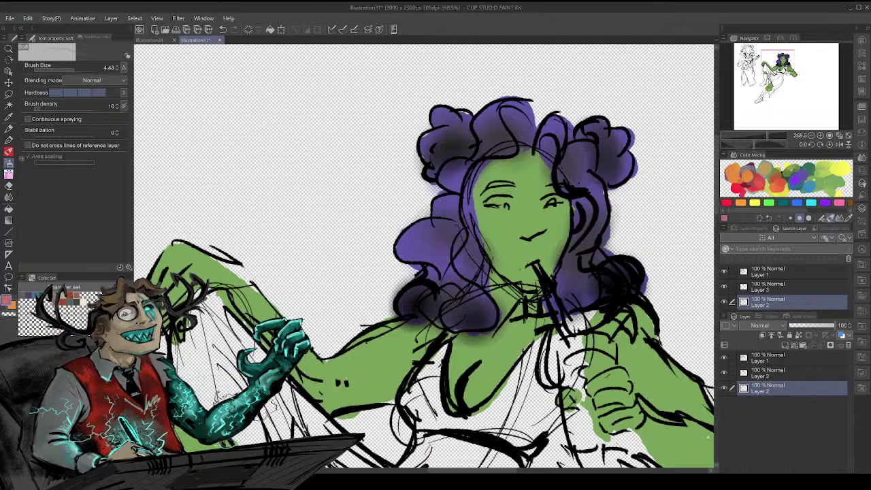
drag(433, 419, 430, 370)
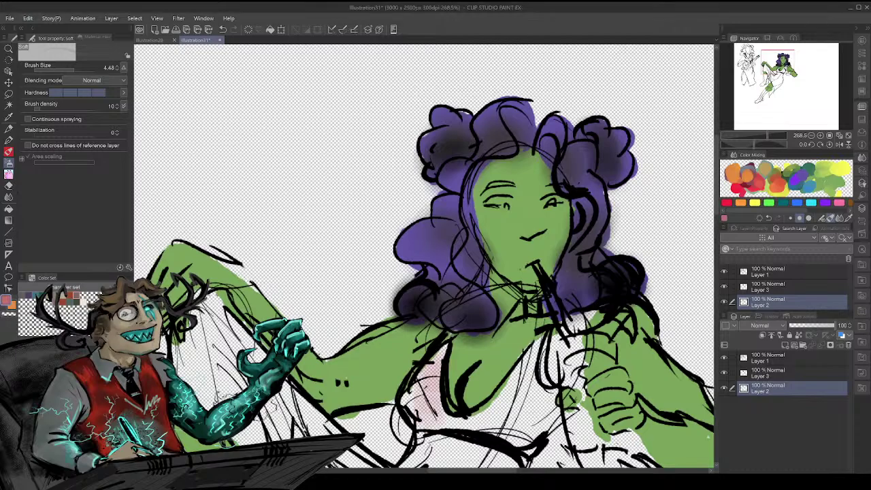
- Fill the character's top with bright yellow using the pen at full opacity
click(9, 139)
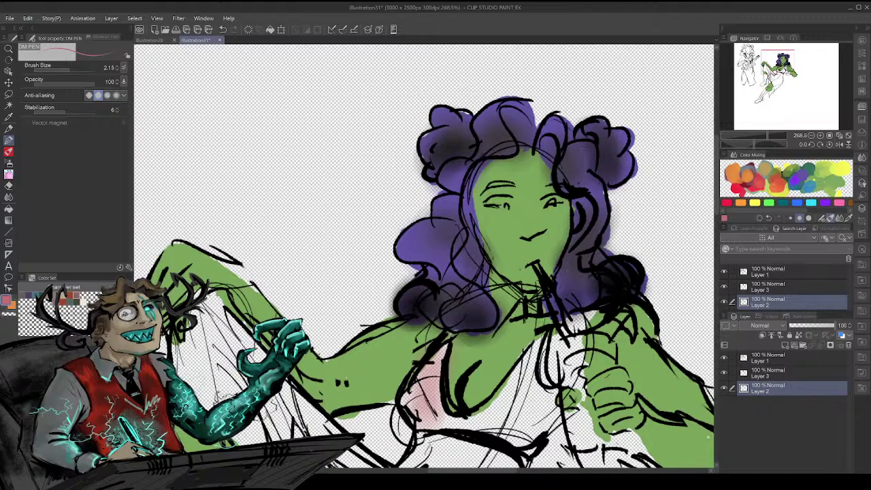
click(833, 164)
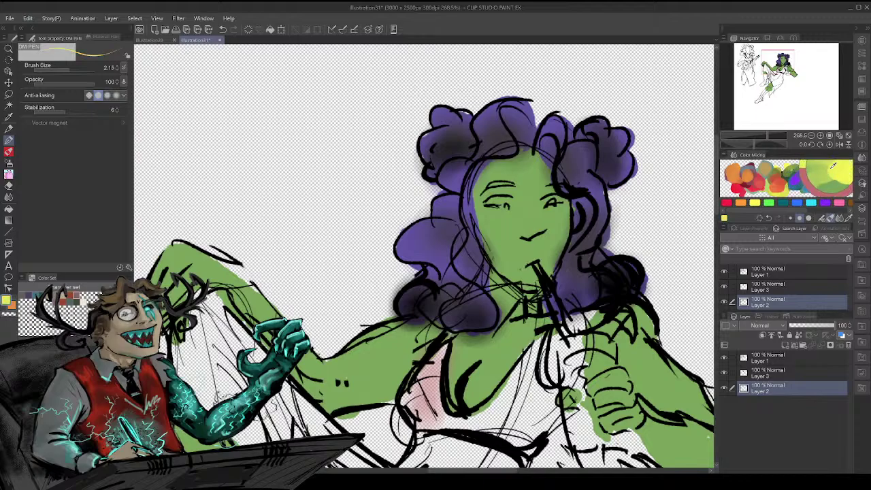
drag(435, 353, 415, 402)
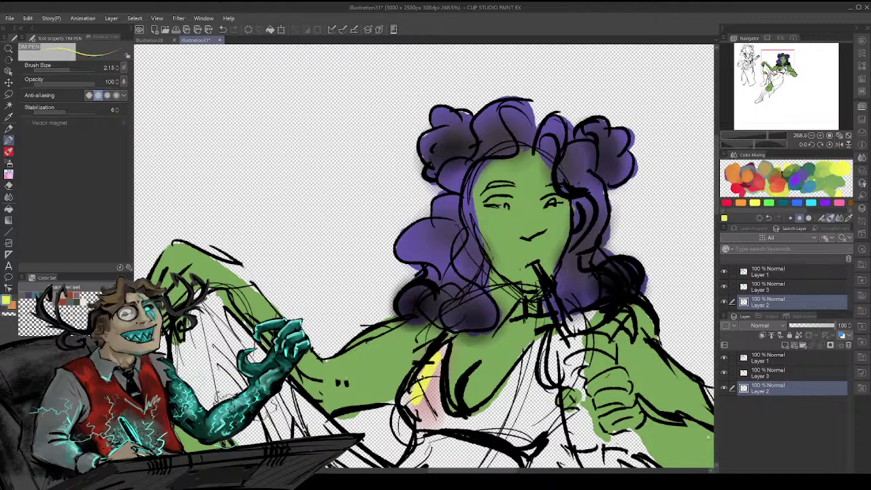
mouse_move(446, 338)
mouse_down()
mouse_move(403, 416)
mouse_move(444, 351)
mouse_move(398, 412)
mouse_move(435, 427)
mouse_up()
mouse_move(436, 348)
mouse_down()
mouse_move(439, 422)
mouse_move(449, 421)
mouse_move(423, 409)
mouse_up()
mouse_move(507, 429)
mouse_down()
mouse_move(457, 416)
mouse_move(521, 371)
mouse_move(549, 334)
mouse_up()
mouse_move(533, 371)
mouse_down()
mouse_move(542, 405)
mouse_move(562, 398)
mouse_up()
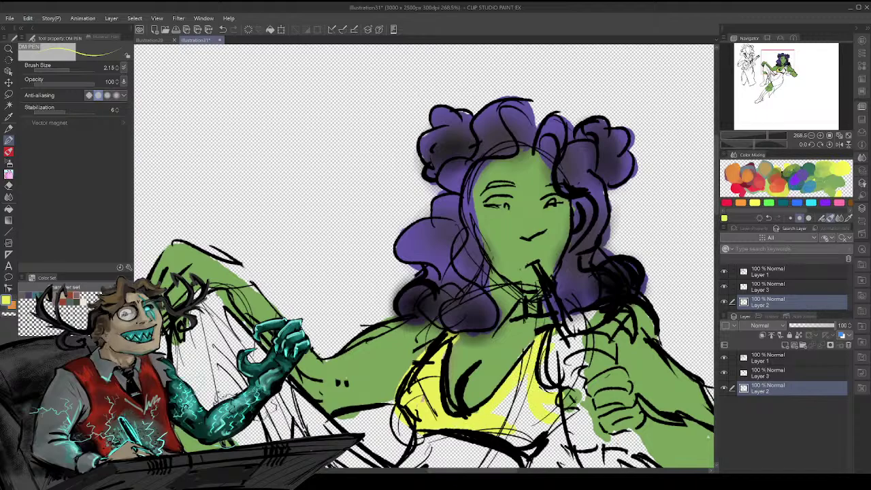
mouse_move(503, 412)
mouse_down()
mouse_move(518, 395)
mouse_move(534, 446)
mouse_move(555, 411)
mouse_up()
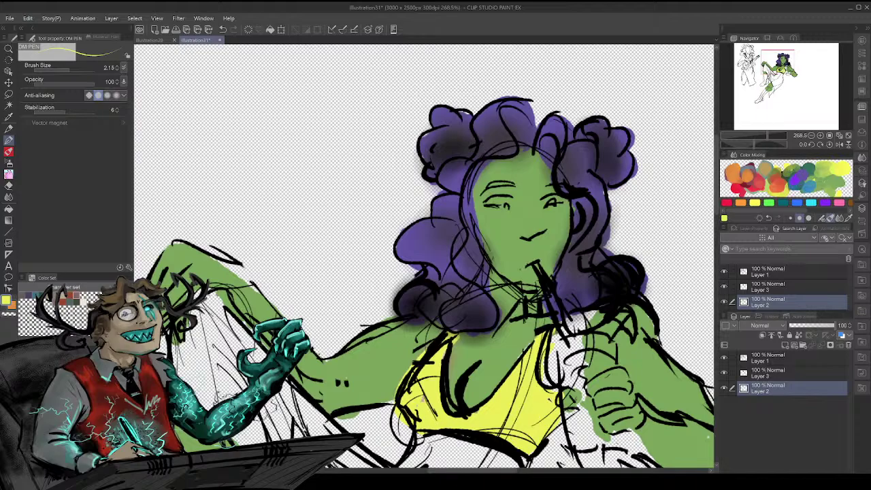
- Fill the skin gaps between the yellow top and the drink-holding hand with the sampled green
alt+click(592, 340)
drag(552, 361, 591, 315)
drag(576, 385, 570, 337)
drag(575, 367, 573, 334)
mouse_move(550, 385)
mouse_down()
mouse_move(503, 172)
mouse_move(555, 102)
mouse_move(659, 156)
mouse_up()
mouse_move(540, 182)
mouse_down()
mouse_move(567, 153)
mouse_move(523, 272)
mouse_move(503, 274)
mouse_move(556, 239)
mouse_move(536, 222)
mouse_move(568, 207)
mouse_move(544, 173)
mouse_move(451, 158)
mouse_up()
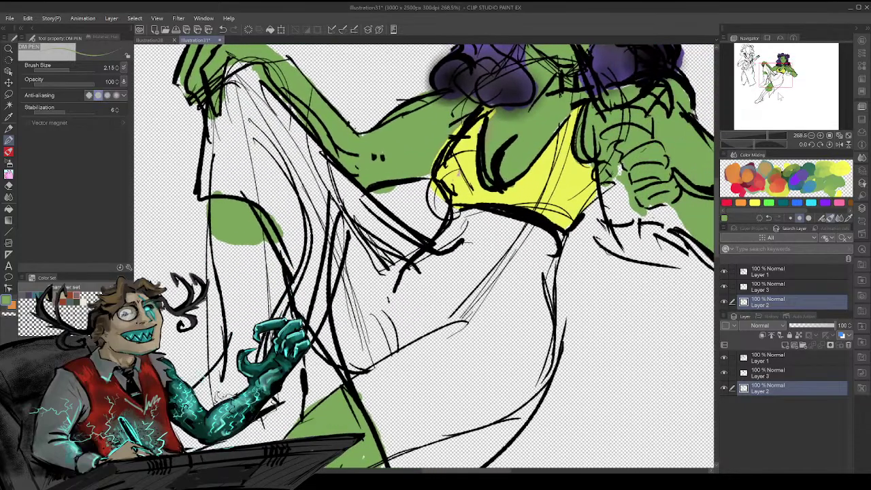
- Try curved yellow stripes across the skirt, from the waist down the thigh and over the raised knee
drag(544, 230, 505, 362)
key(ctrl+z)
alt+click(542, 209)
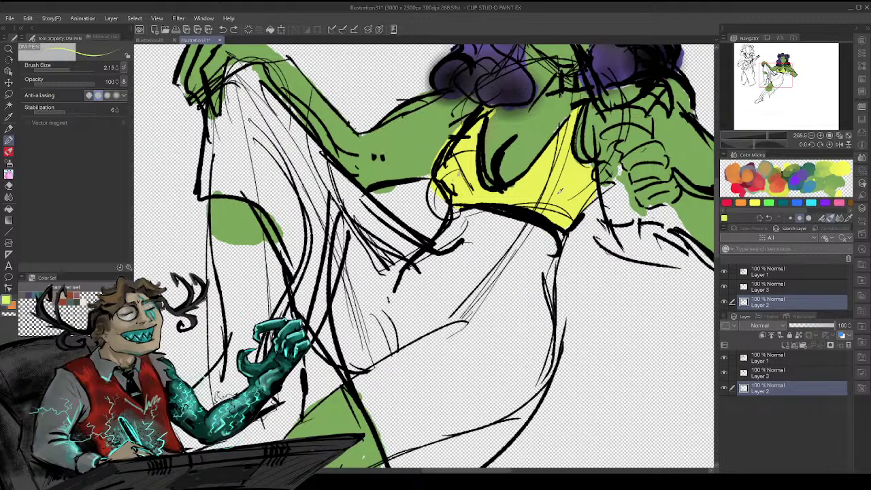
drag(542, 229, 492, 413)
key(ctrl+z)
mouse_move(528, 224)
mouse_down()
mouse_move(426, 435)
mouse_move(412, 442)
mouse_up()
mouse_move(500, 217)
mouse_down()
mouse_move(468, 336)
mouse_move(378, 429)
mouse_up()
mouse_move(476, 226)
mouse_down()
mouse_move(387, 386)
mouse_move(368, 403)
mouse_up()
mouse_move(466, 227)
mouse_down()
mouse_move(449, 265)
mouse_move(337, 320)
mouse_up()
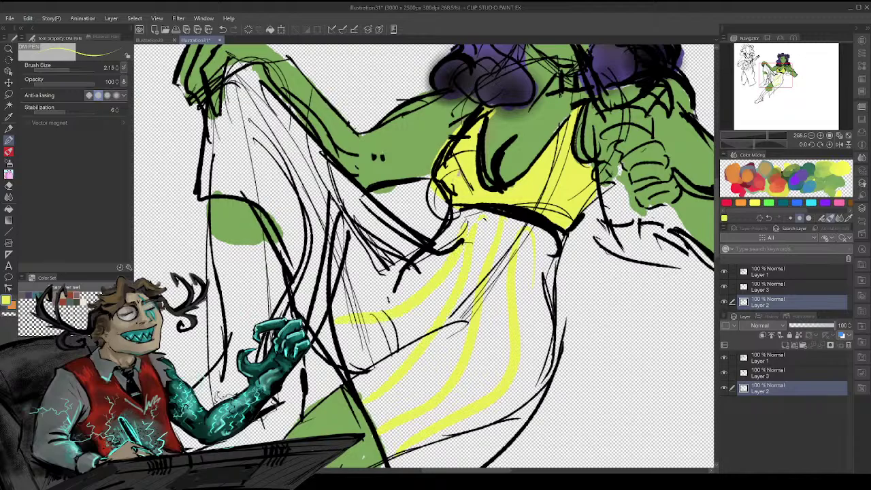
drag(448, 255, 349, 281)
drag(338, 243, 249, 214)
mouse_move(429, 279)
mouse_down()
mouse_move(371, 301)
mouse_move(293, 286)
mouse_up()
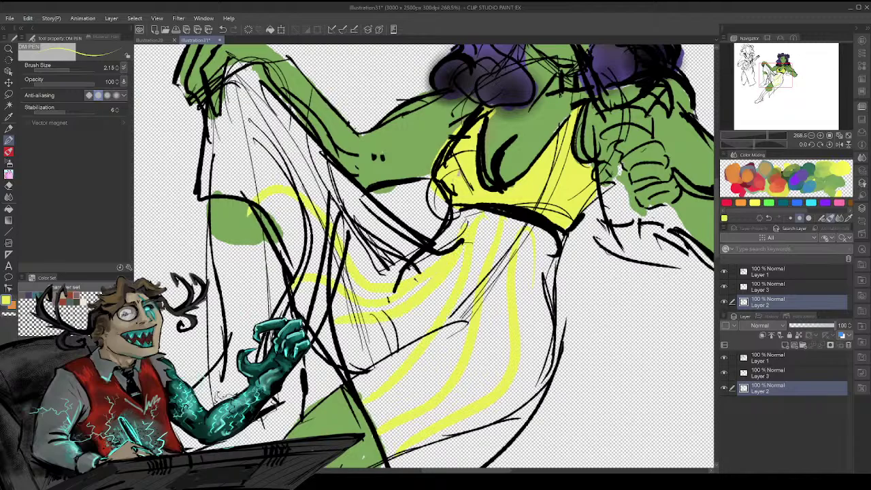
mouse_move(407, 248)
mouse_down()
mouse_move(297, 165)
mouse_move(224, 188)
mouse_up()
drag(280, 104, 210, 188)
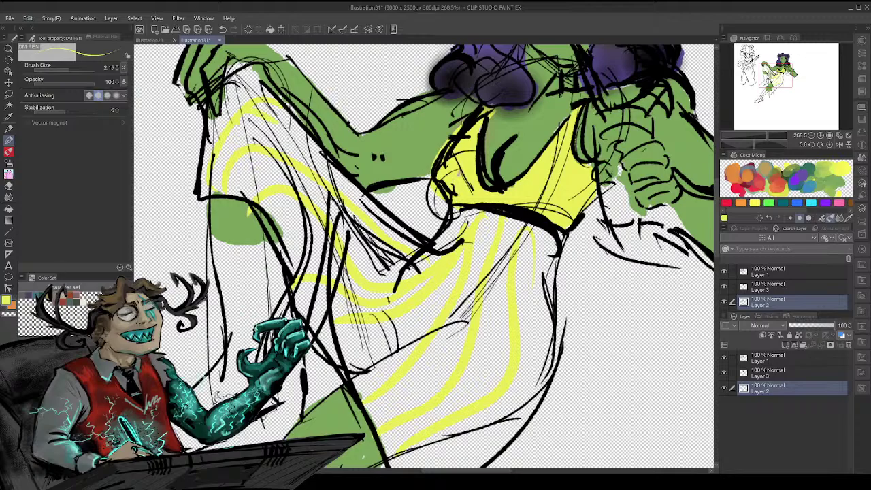
- Undo all the yellow stripes on the skirt
key(ctrl+z)
key(ctrl+z)
key(ctrl+z)
key(ctrl+z)
key(ctrl+z)
key(ctrl+z)
key(ctrl+z)
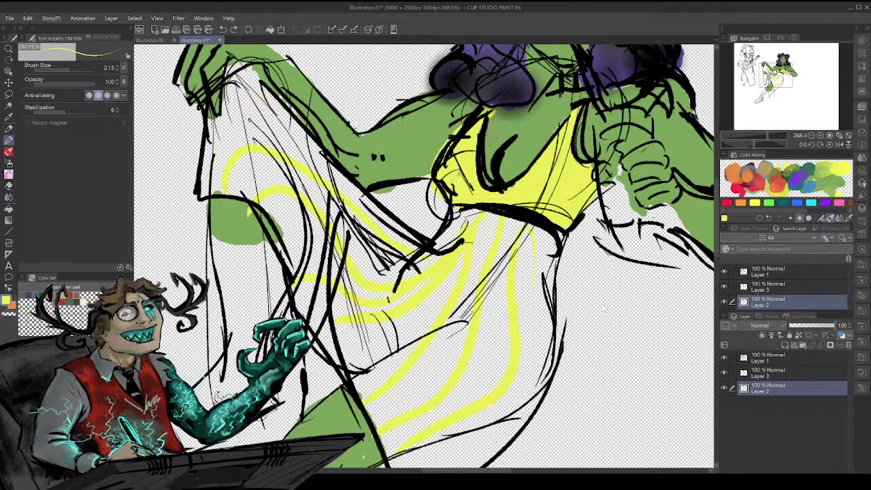
key(ctrl+z)
key(ctrl+z)
key(ctrl+z)
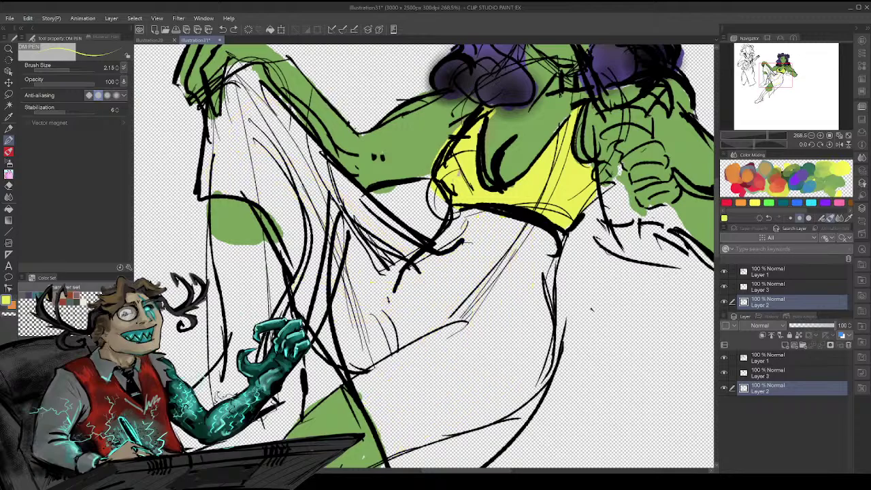
- Try three yellow flower shapes made of round dabs along the hip side of the skirt
drag(512, 368, 509, 375)
click(526, 374)
click(524, 393)
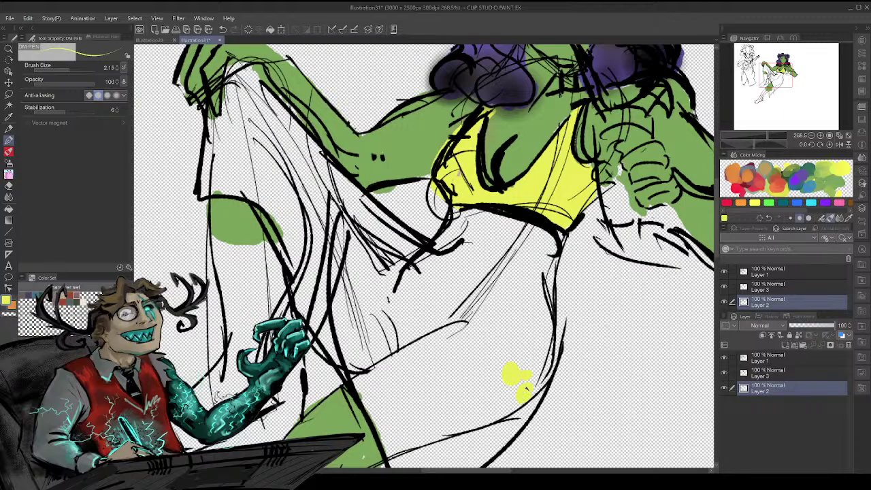
click(508, 397)
click(513, 311)
mouse_move(525, 319)
mouse_down()
mouse_move(526, 371)
mouse_move(520, 331)
mouse_up()
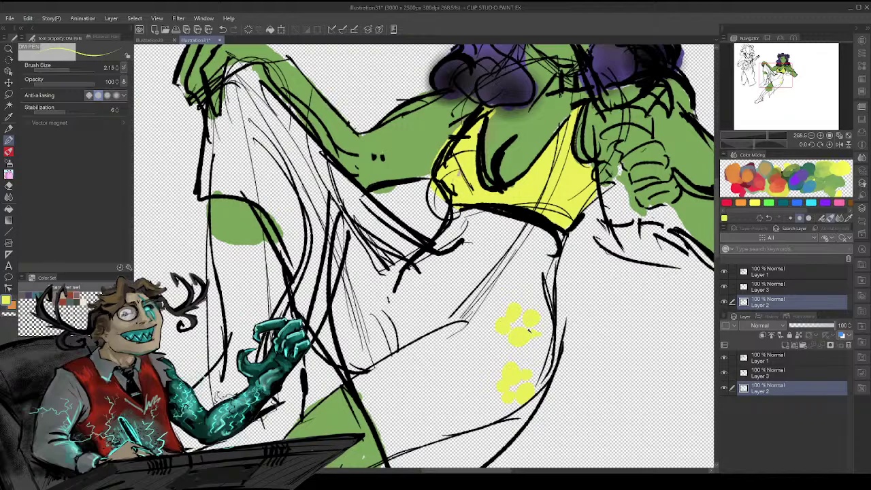
mouse_move(500, 264)
mouse_down()
mouse_move(516, 260)
mouse_move(531, 235)
mouse_move(535, 274)
mouse_move(518, 271)
mouse_up()
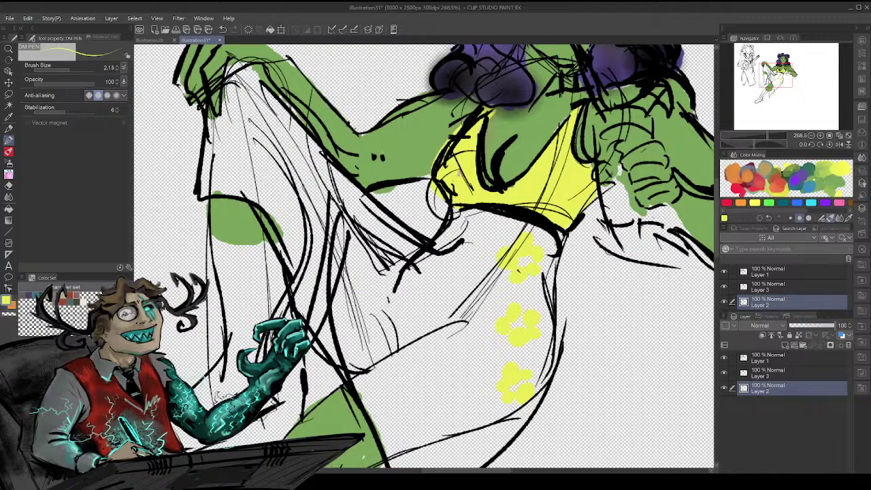
- Undo all the yellow flower shapes on the skirt
key(ctrl+z)
key(ctrl+z)
key(ctrl+z)
key(ctrl+z)
key(ctrl+z)
key(ctrl+z)
key(ctrl+z)
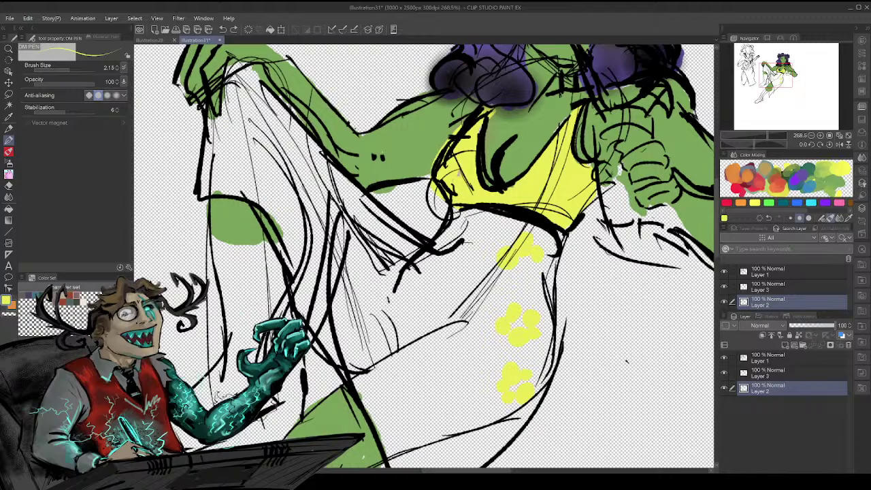
key(ctrl+z)
key(ctrl+z)
key(ctrl+z)
key(ctrl+z)
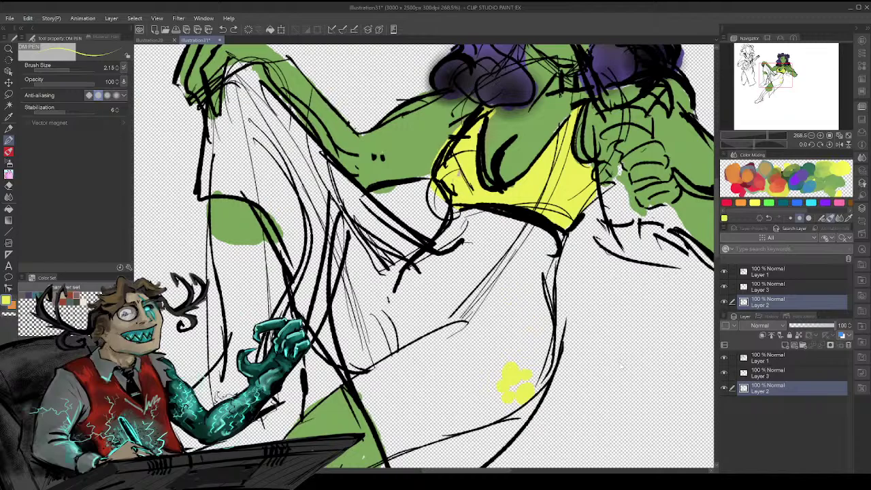
key(ctrl+z)
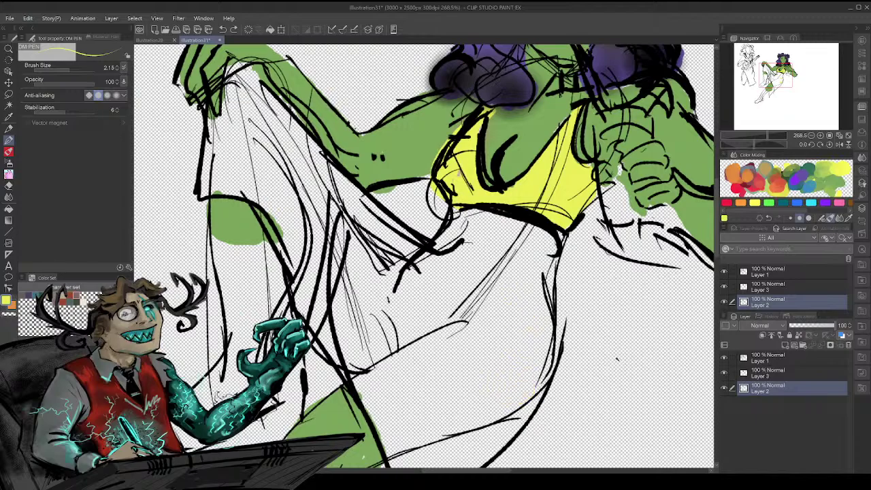
- Erase the sketchy fold lines on the skirt over the raised leg on Layer 1
click(786, 357)
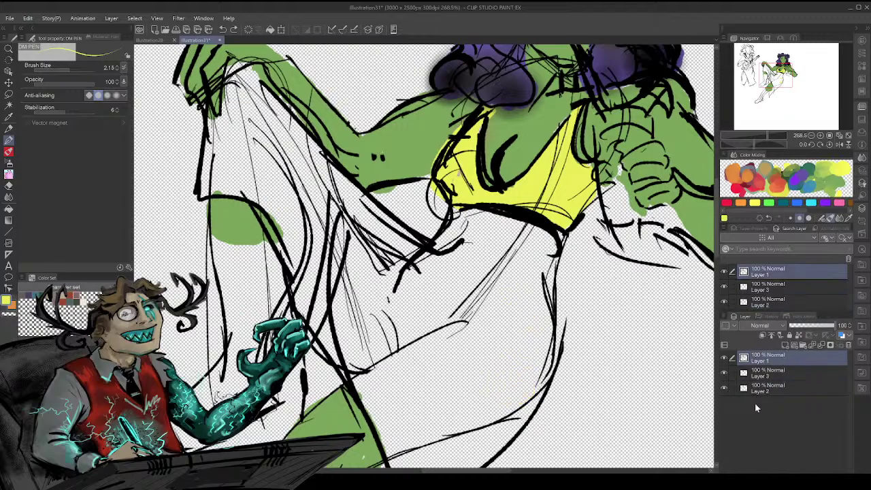
mouse_move(255, 102)
mouse_down()
mouse_move(371, 269)
mouse_move(273, 113)
mouse_move(401, 286)
mouse_up()
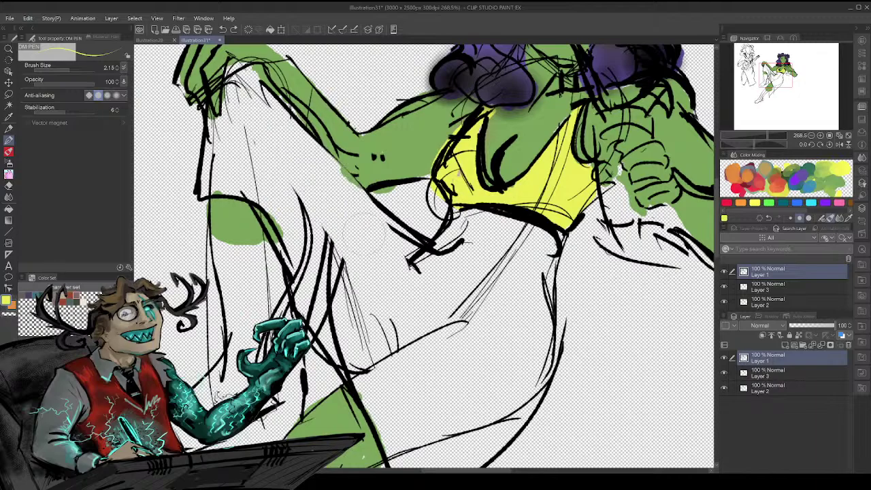
key(ctrl+z)
key(ctrl+z)
key(ctrl+z)
key(ctrl+z)
key(ctrl+z)
key(ctrl+z)
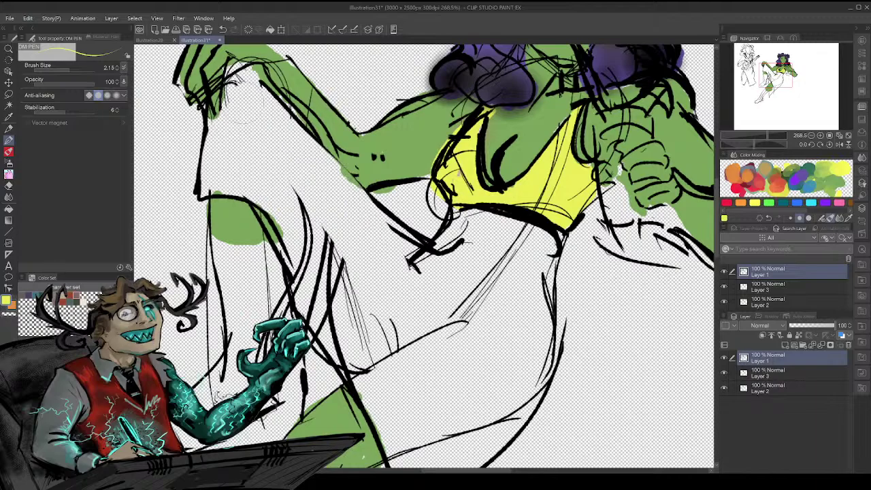
- Erase the remaining fold lines in the middle of the skirt and the sketched edge along the lap
key(ctrl+z)
key(ctrl+z)
key(ctrl+z)
key(ctrl+z)
key(ctrl+z)
key(ctrl+z)
key(ctrl+z)
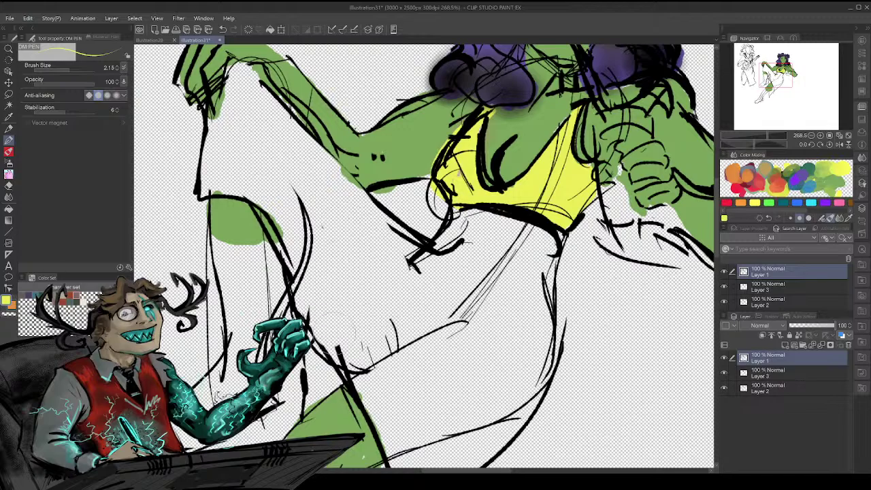
key(ctrl+z)
key(ctrl+z)
key(ctrl+z)
key(ctrl+z)
key(ctrl+z)
key(ctrl+z)
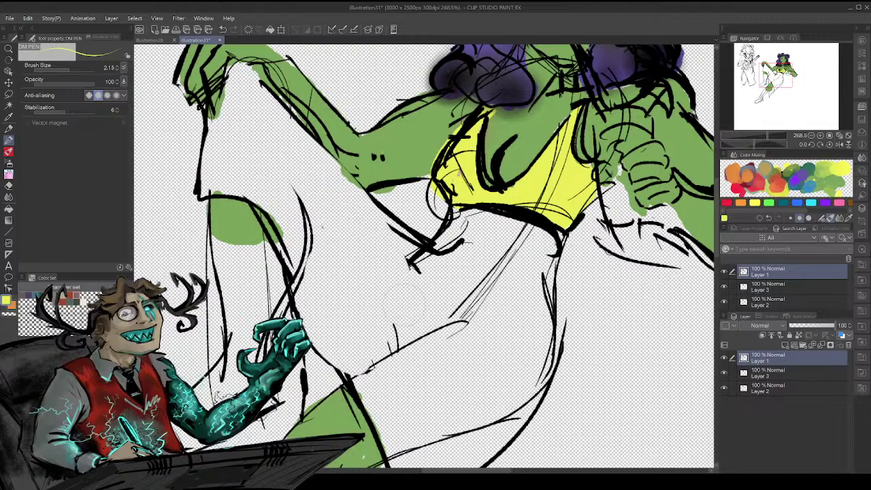
key(ctrl+z)
key(ctrl+z)
- Draw short black fold strokes on the skirt beside the raised knee, using black sampled from the line art
alt+click(229, 196)
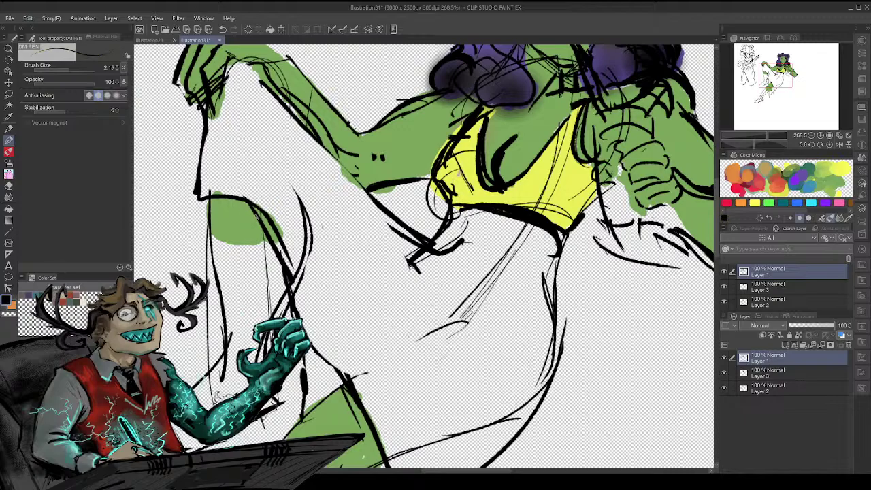
drag(299, 218, 269, 257)
drag(279, 227, 272, 244)
drag(287, 244, 315, 266)
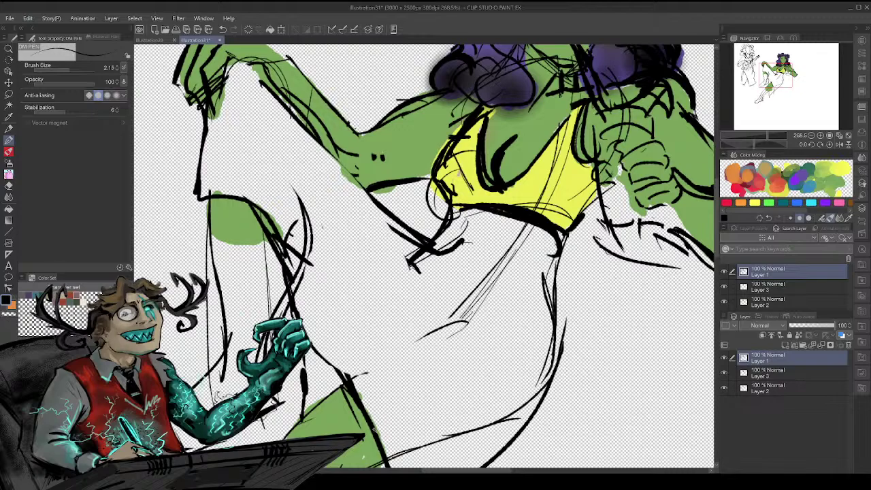
- Draw a bold black contour across the lower thigh up to the hip, undoing the extra stroke beneath it
drag(373, 430, 534, 380)
mouse_move(451, 410)
mouse_down()
mouse_move(557, 357)
mouse_move(460, 462)
mouse_up()
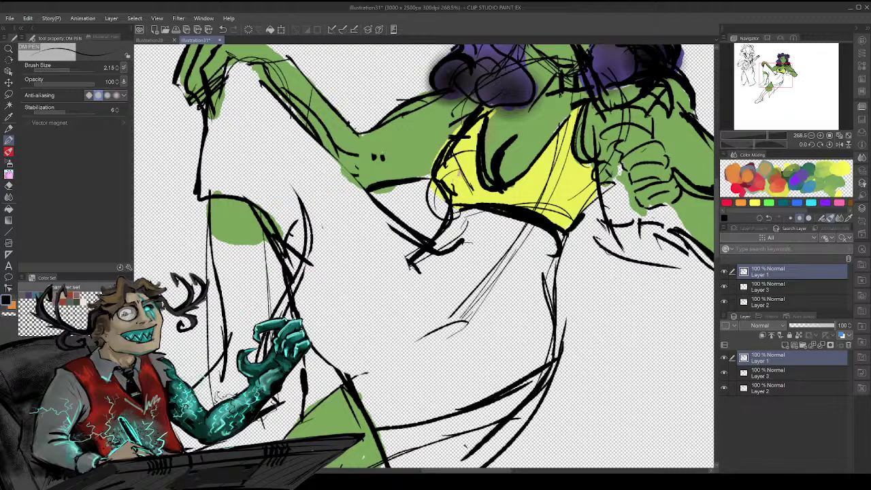
key(ctrl+z)
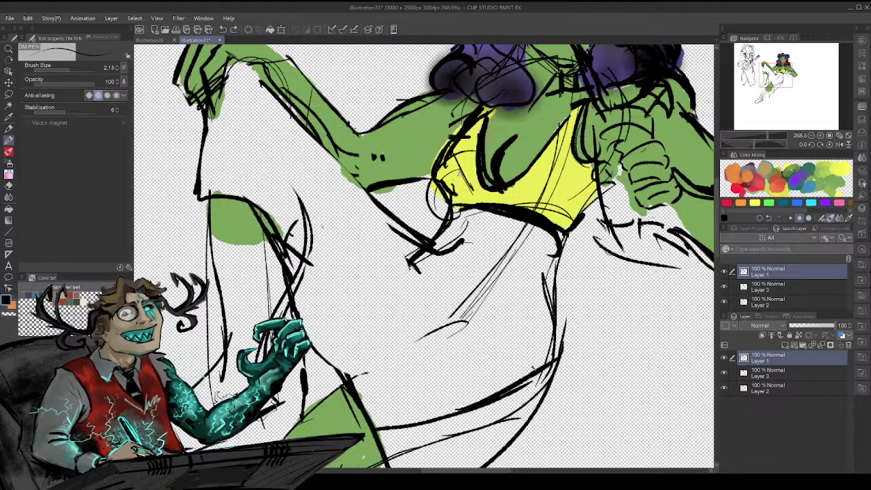
- Rework the underside of the thigh and the hip contour with black pen strokes, undoing the rejected attempts
drag(385, 461, 524, 423)
key(ctrl+z)
drag(384, 455, 542, 396)
drag(454, 424, 513, 410)
key(ctrl+z)
key(ctrl+z)
key(ctrl+z)
mouse_move(393, 458)
mouse_down()
mouse_move(545, 391)
mouse_move(557, 315)
mouse_move(536, 241)
mouse_move(535, 278)
mouse_up()
key(ctrl+z)
key(ctrl+z)
- Undo the trial stroke across the torso and erase the small fold mark below the yellow top
drag(484, 207, 422, 322)
key(ctrl+z)
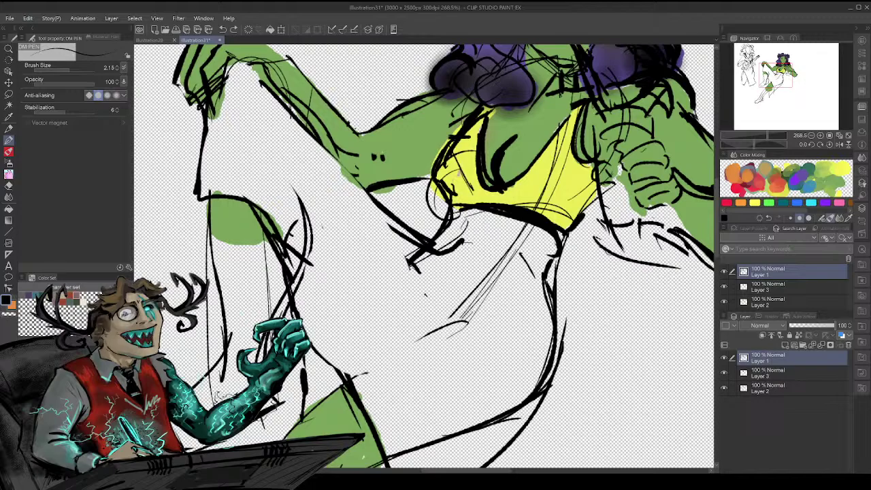
key(ctrl+z)
mouse_move(471, 238)
mouse_down()
mouse_move(439, 250)
mouse_move(456, 245)
mouse_up()
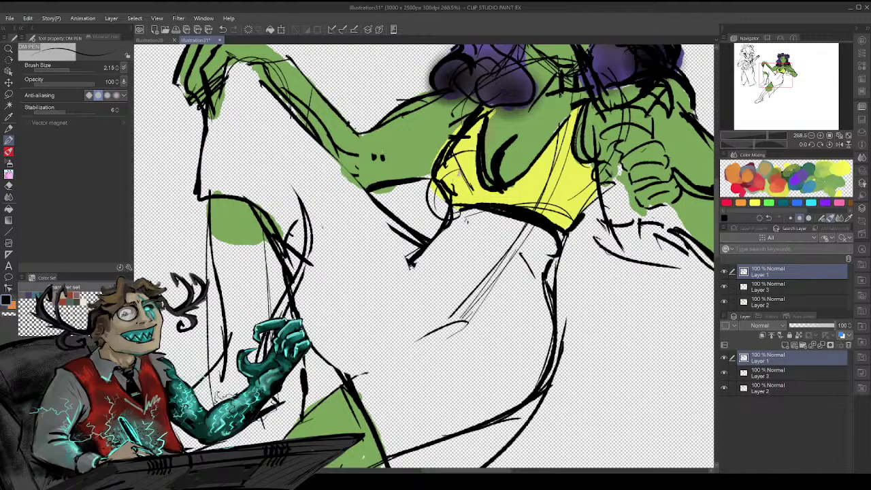
- Draw bold black fold strokes on the skirt above and beside the raised knee
drag(783, 72, 776, 63)
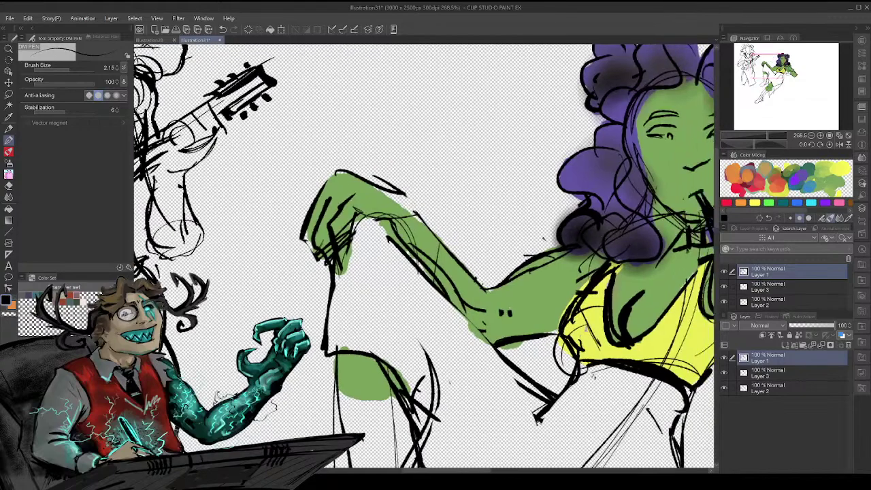
mouse_move(395, 294)
mouse_down()
mouse_move(390, 371)
mouse_move(388, 363)
mouse_up()
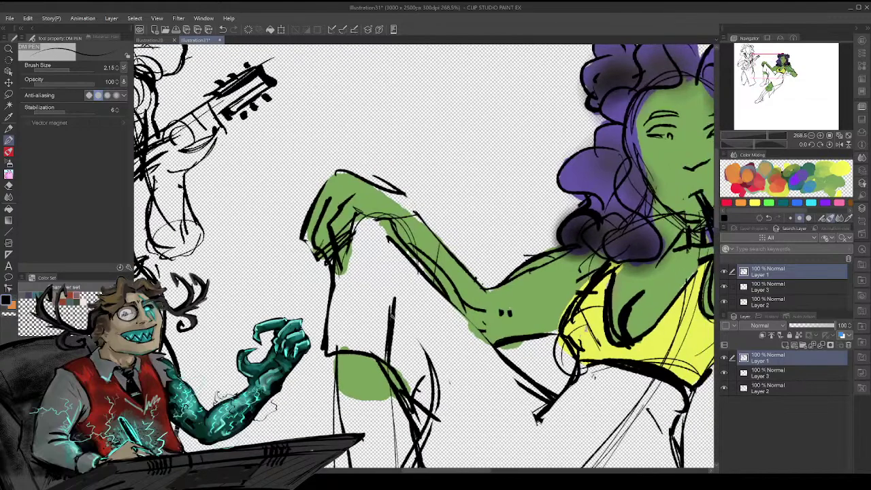
mouse_move(393, 320)
mouse_down()
mouse_move(395, 355)
mouse_move(413, 381)
mouse_move(410, 425)
mouse_up()
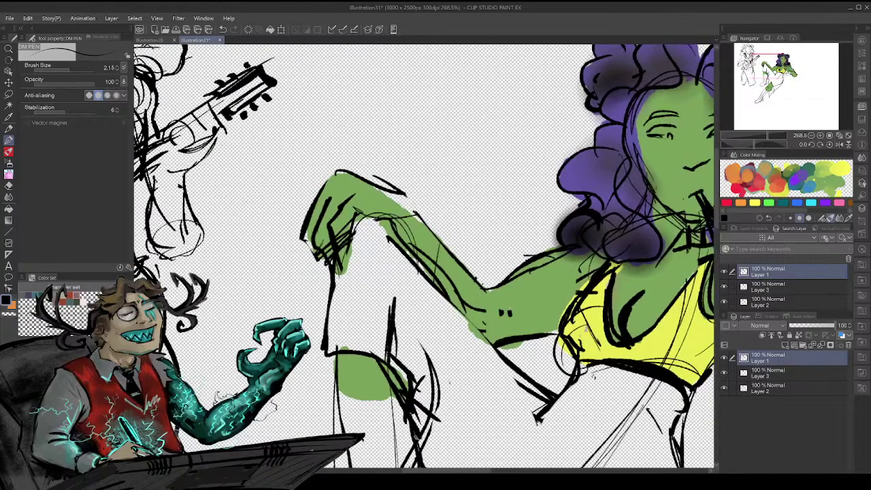
mouse_move(505, 409)
mouse_down()
mouse_move(418, 445)
mouse_move(505, 409)
mouse_up()
mouse_move(435, 417)
mouse_down()
mouse_move(501, 407)
mouse_move(489, 260)
mouse_move(456, 276)
mouse_up()
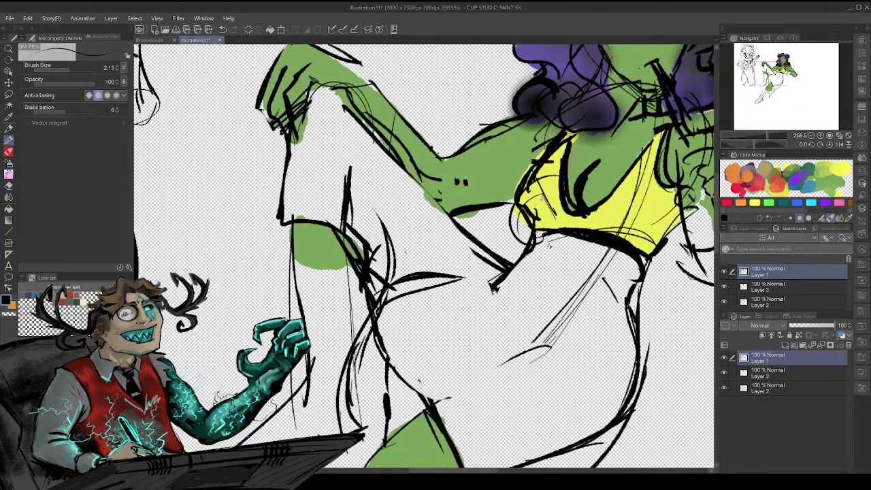
- Draw black fold lines on the skirt from the lower knee across the lap and along the thigh
mouse_move(417, 394)
mouse_down()
mouse_move(542, 332)
mouse_move(546, 320)
mouse_up()
mouse_move(434, 399)
mouse_down()
mouse_move(497, 352)
mouse_move(429, 388)
mouse_up()
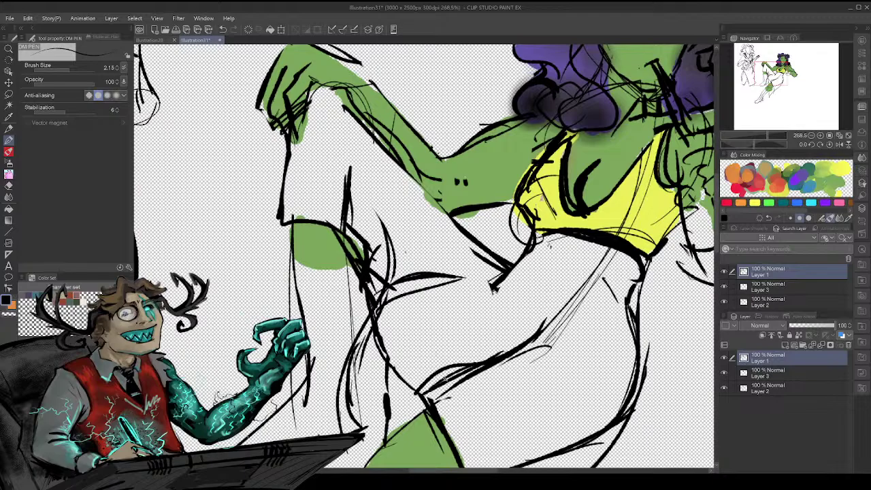
drag(604, 362, 500, 457)
mouse_move(606, 350)
mouse_down()
mouse_move(572, 403)
mouse_move(532, 440)
mouse_up()
drag(593, 371, 501, 467)
- Redraw the skirt's lower edge beneath the thigh as a bold line and close the hem corner behind the lower knee
drag(446, 467, 459, 334)
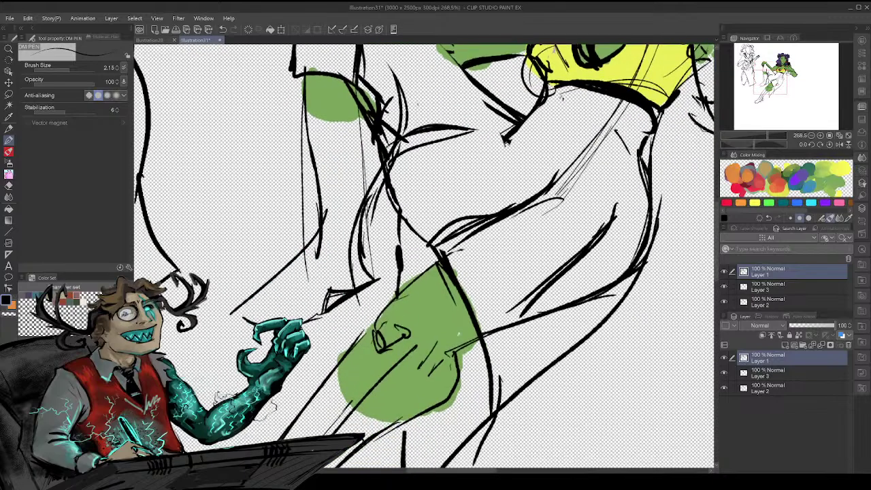
mouse_move(529, 298)
mouse_down()
mouse_move(501, 330)
mouse_move(527, 301)
mouse_up()
mouse_move(490, 362)
mouse_down()
mouse_move(537, 330)
mouse_move(487, 366)
mouse_move(571, 322)
mouse_move(490, 367)
mouse_move(595, 301)
mouse_move(646, 251)
mouse_up()
mouse_move(631, 291)
mouse_down()
mouse_move(505, 402)
mouse_move(479, 441)
mouse_move(507, 377)
mouse_up()
drag(446, 435, 477, 368)
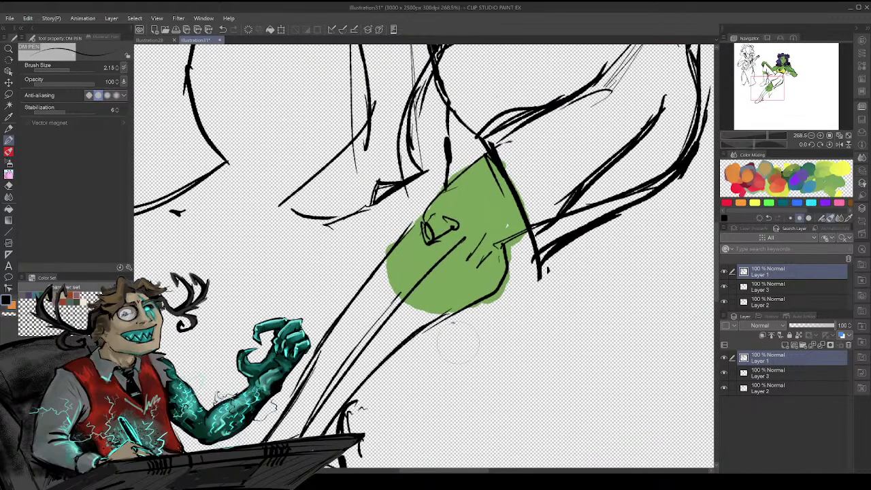
drag(508, 263, 538, 281)
- Replace the thick mark on the skirt hem above the lower knee with a short stroke
mouse_move(447, 145)
mouse_down()
mouse_move(447, 170)
mouse_move(421, 98)
mouse_move(438, 128)
mouse_up()
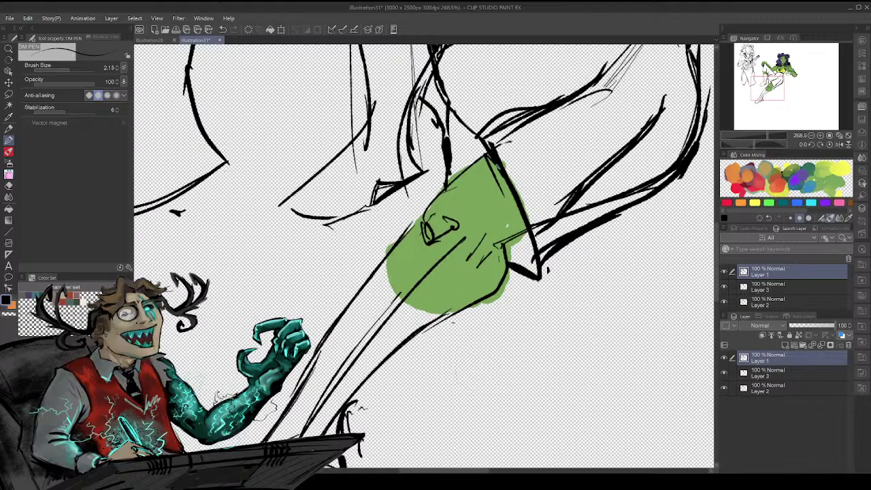
key(ctrl+z)
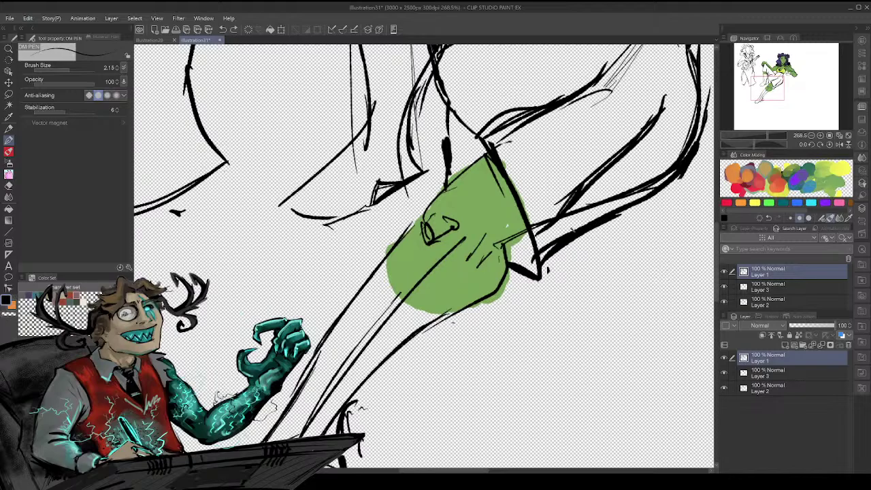
key(ctrl+z)
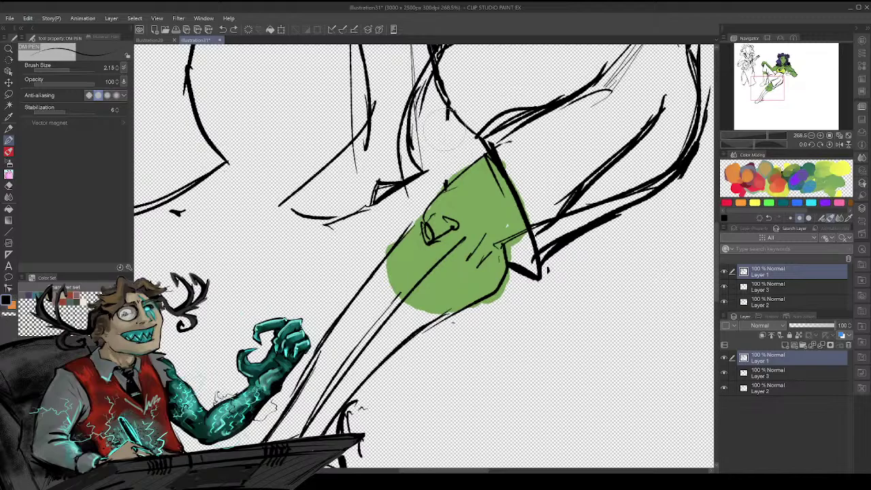
drag(467, 130, 472, 152)
drag(769, 77, 766, 76)
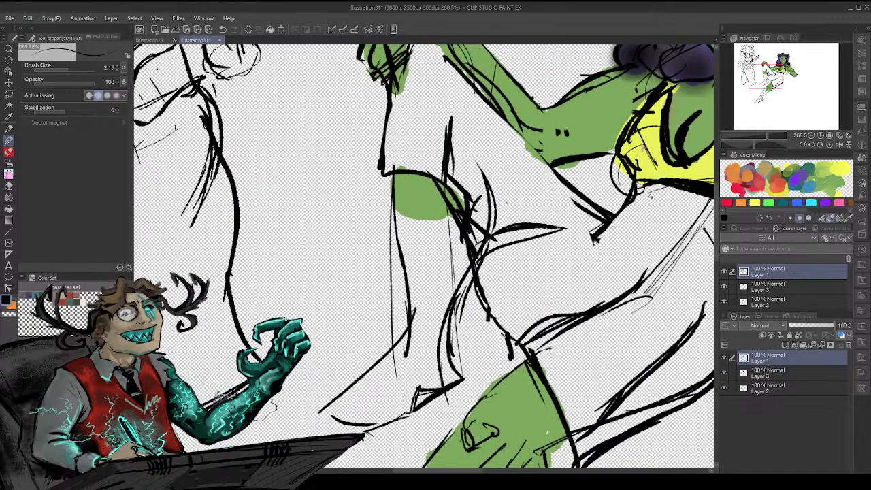
drag(508, 356, 511, 368)
- Erase the old skirt hem between the two knees and draw a bold new hem draping over the raised leg
mouse_move(388, 170)
mouse_down()
mouse_move(407, 160)
mouse_move(465, 211)
mouse_move(487, 303)
mouse_move(456, 204)
mouse_move(526, 347)
mouse_up()
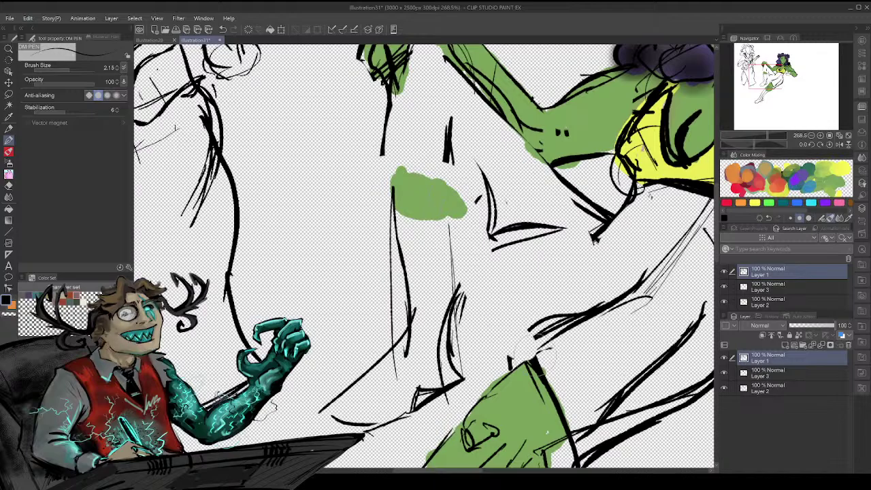
mouse_move(391, 101)
mouse_down()
mouse_move(460, 146)
mouse_move(446, 150)
mouse_move(470, 151)
mouse_move(492, 284)
mouse_move(489, 336)
mouse_move(556, 390)
mouse_up()
mouse_move(509, 345)
mouse_down()
mouse_move(536, 377)
mouse_move(467, 358)
mouse_up()
key(ctrl+z)
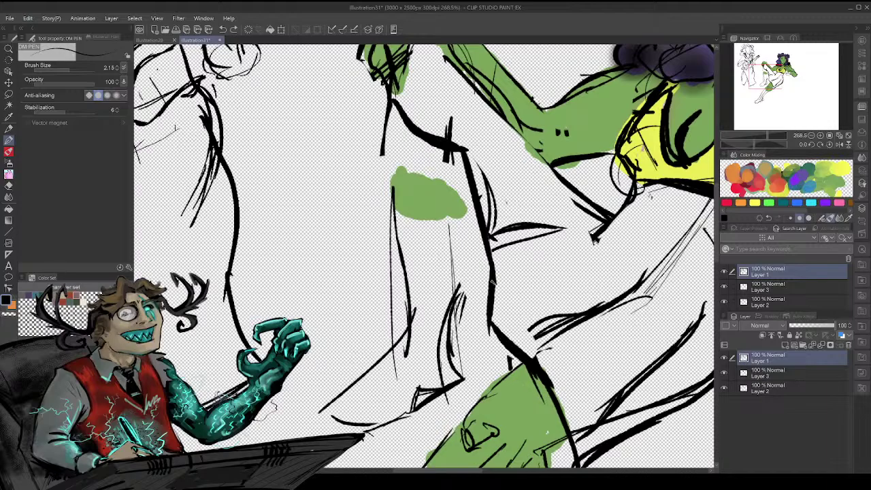
drag(493, 304, 507, 358)
- Redraw the calf and shin contours of the raised leg and add a bold curved cuff below its knee
drag(473, 257, 447, 361)
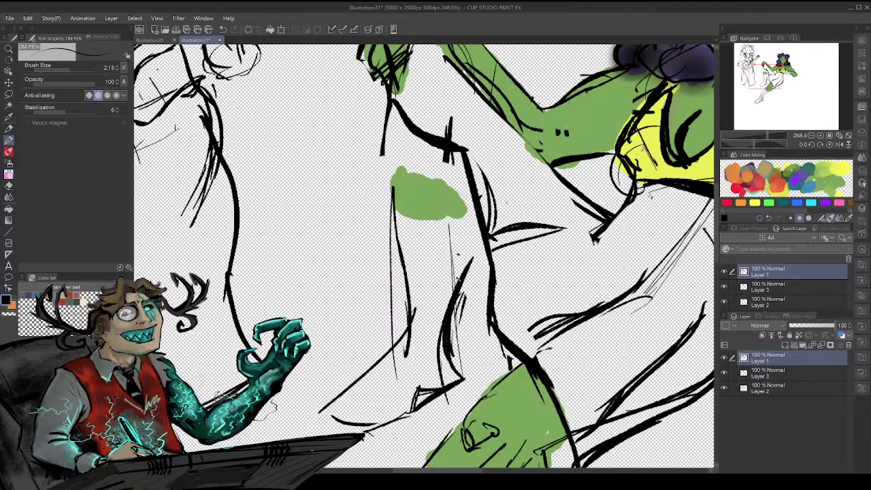
mouse_move(466, 192)
mouse_down()
mouse_move(477, 268)
mouse_move(463, 282)
mouse_up()
drag(391, 211, 407, 326)
mouse_move(394, 169)
mouse_down()
mouse_move(393, 213)
mouse_move(465, 216)
mouse_up()
drag(398, 193, 467, 216)
- Outline the raised leg's shoe with a bold heel, sole, instep and curved toe line
mouse_move(420, 395)
mouse_down()
mouse_move(468, 382)
mouse_move(400, 417)
mouse_up()
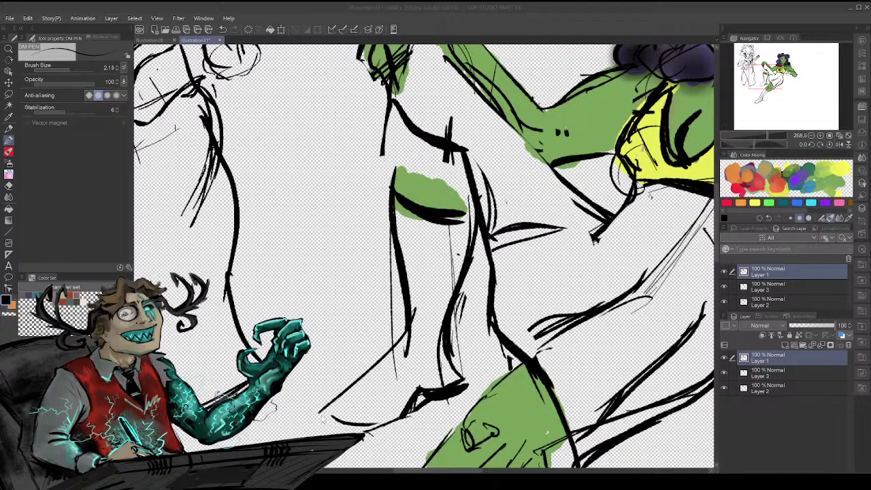
mouse_move(323, 419)
mouse_down()
mouse_move(321, 401)
mouse_move(377, 369)
mouse_move(385, 418)
mouse_move(316, 415)
mouse_move(367, 430)
mouse_up()
drag(353, 383, 403, 326)
drag(376, 362, 386, 357)
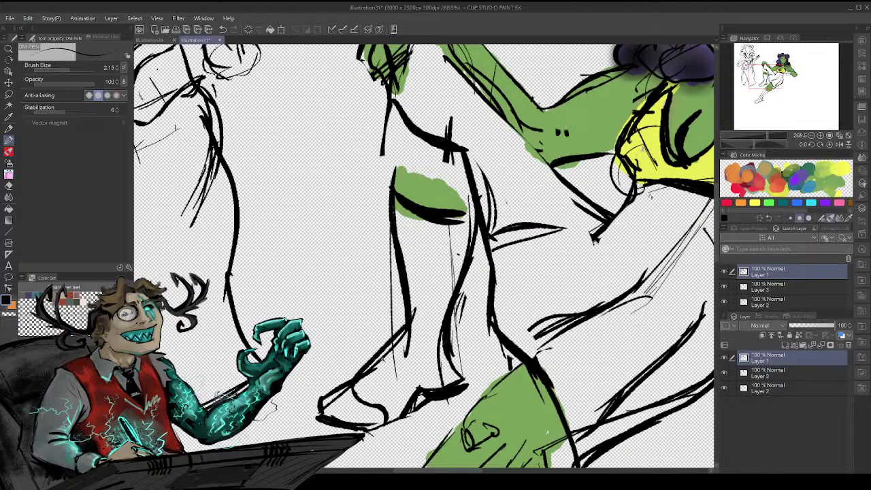
- Add inner fold lines down the raised leg's shin and a small pointed shape at the cuff's front edge
mouse_move(444, 226)
mouse_down()
mouse_move(425, 365)
mouse_move(421, 230)
mouse_move(426, 293)
mouse_up()
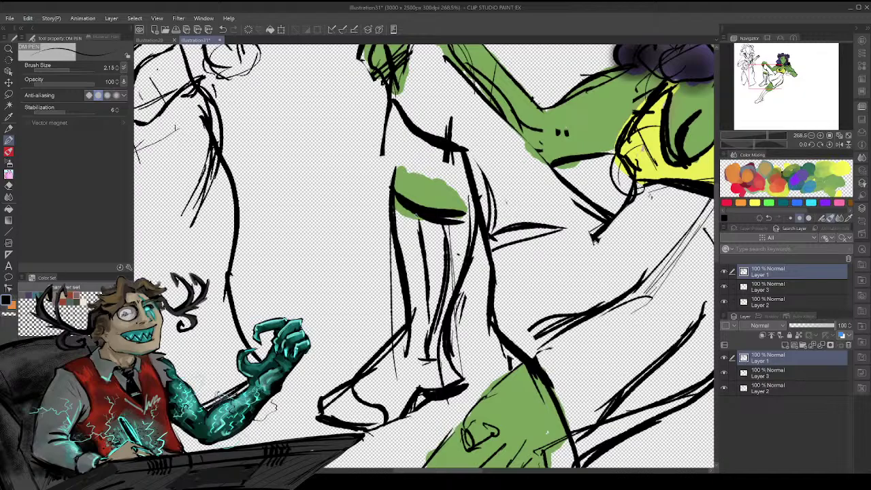
drag(420, 219, 432, 289)
drag(388, 197, 396, 259)
mouse_move(391, 216)
mouse_down()
mouse_move(381, 204)
mouse_move(391, 188)
mouse_move(379, 204)
mouse_up()
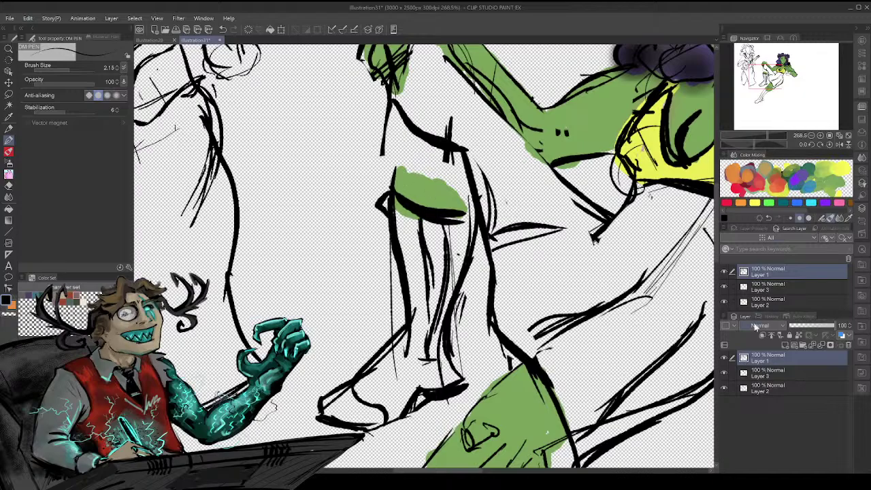
- Erase the front shin line of the extended leg below the green knee and redraw it as a bold contour
drag(476, 273, 443, 208)
mouse_move(422, 408)
mouse_down()
mouse_move(449, 214)
mouse_move(467, 185)
mouse_up()
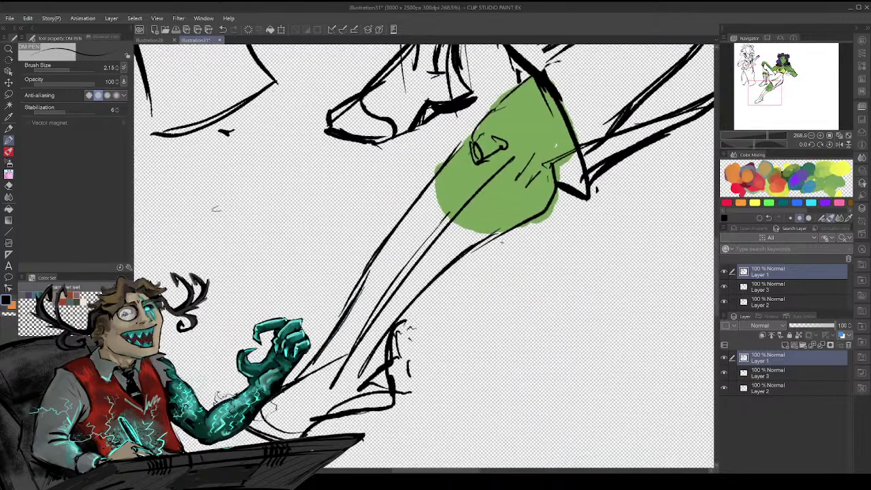
drag(370, 363, 446, 242)
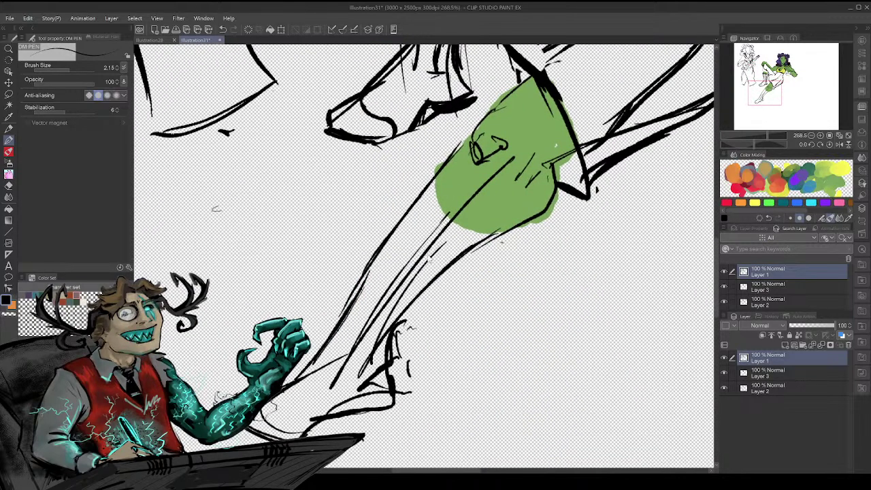
key(ctrl+z)
drag(305, 373, 425, 178)
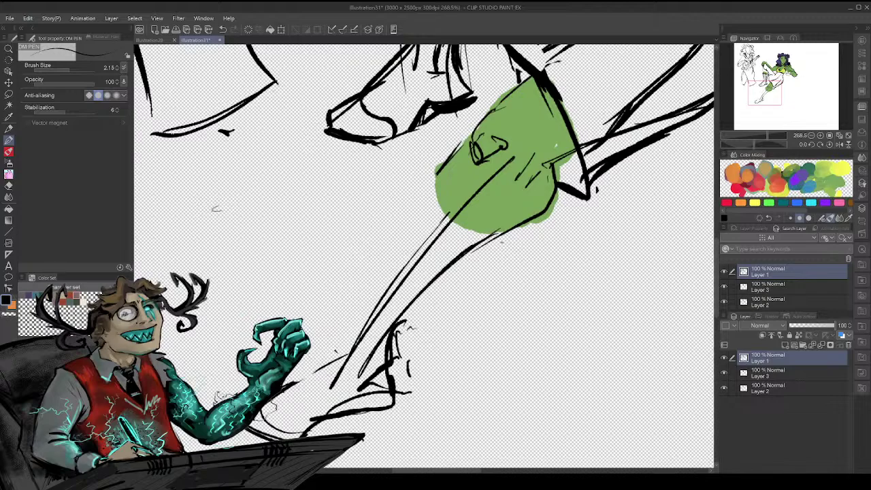
drag(347, 349, 336, 360)
drag(411, 220, 361, 303)
drag(383, 246, 338, 354)
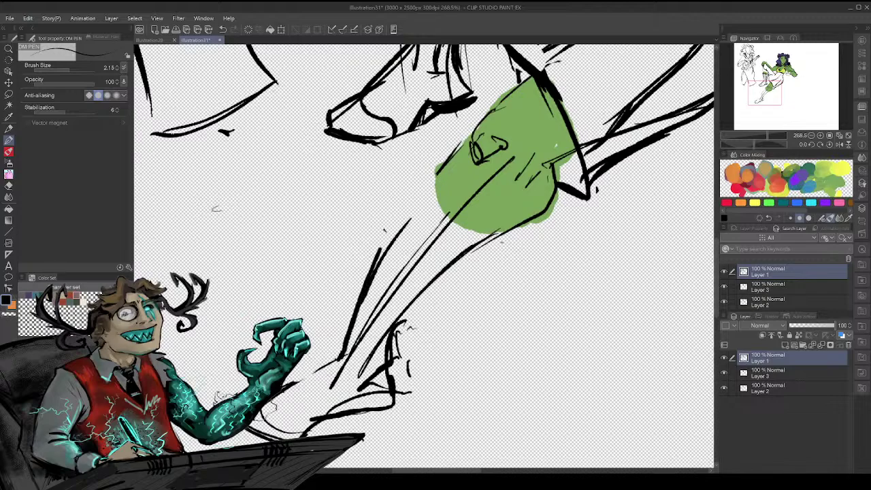
- Draw a curved cuff below the extended leg's knee and thicken the back of its calf
mouse_move(397, 209)
mouse_down()
mouse_move(377, 251)
mouse_move(388, 241)
mouse_move(448, 257)
mouse_up()
mouse_move(405, 195)
mouse_down()
mouse_move(469, 249)
mouse_move(482, 241)
mouse_move(390, 358)
mouse_up()
drag(411, 311, 404, 320)
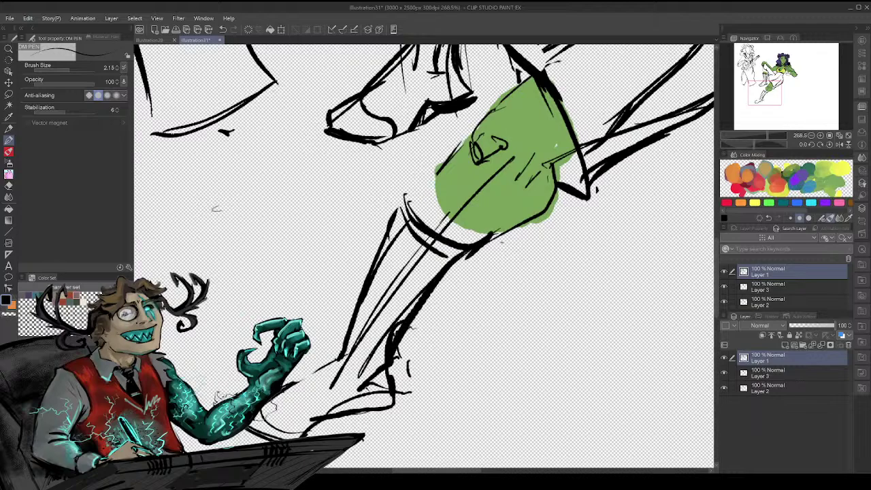
- Draw the extended foot's instep line and try a toe-cap curve with the brush size at 1.23
mouse_move(338, 356)
mouse_down()
mouse_move(283, 387)
mouse_move(286, 412)
mouse_move(304, 435)
mouse_up()
key(ctrl+z)
key(ctrl+z)
click(64, 69)
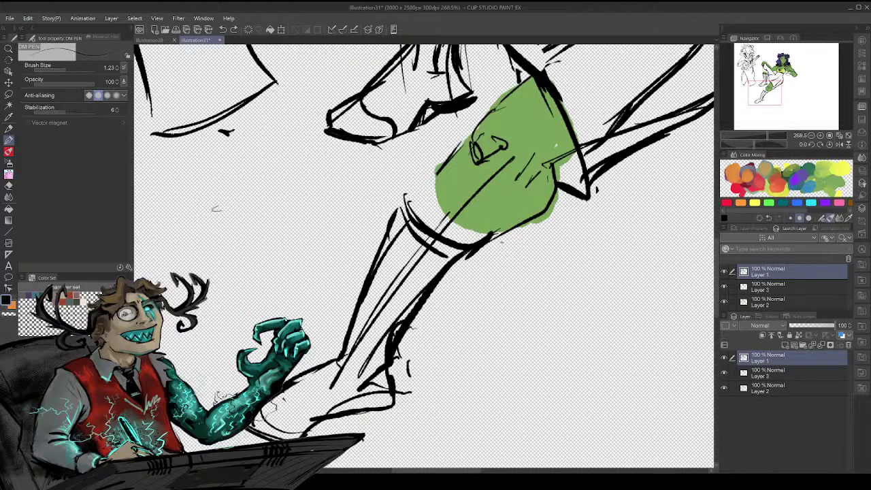
drag(272, 400, 302, 440)
key(ctrl+z)
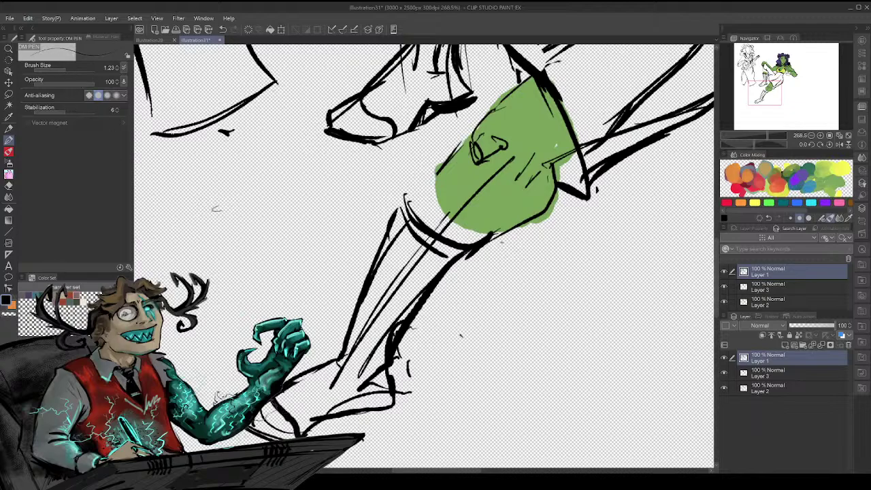
drag(548, 313, 592, 337)
drag(534, 380, 625, 413)
key(ctrl+z)
key(ctrl+z)
drag(61, 68, 61, 66)
mouse_move(211, 233)
mouse_down()
mouse_move(256, 299)
mouse_move(313, 318)
mouse_move(306, 245)
mouse_move(320, 305)
mouse_move(352, 306)
mouse_up()
key(ctrl+z)
mouse_move(478, 322)
mouse_down()
mouse_move(532, 386)
mouse_move(618, 388)
mouse_up()
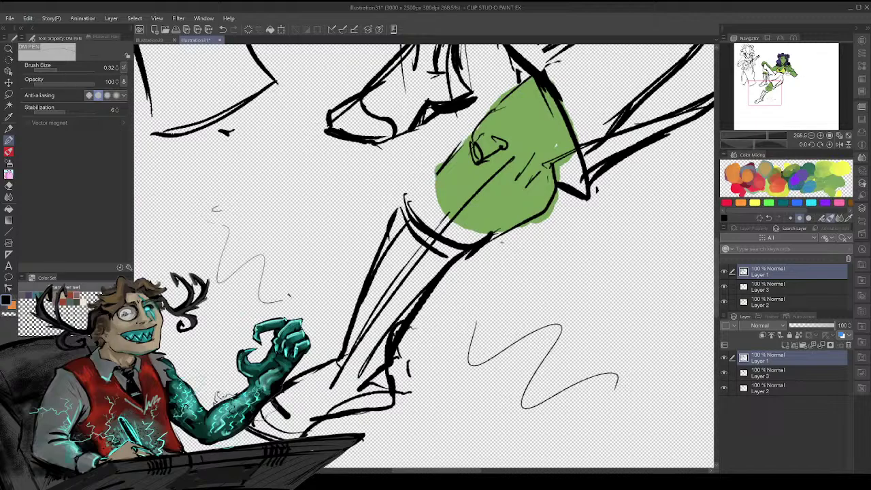
key(ctrl+z)
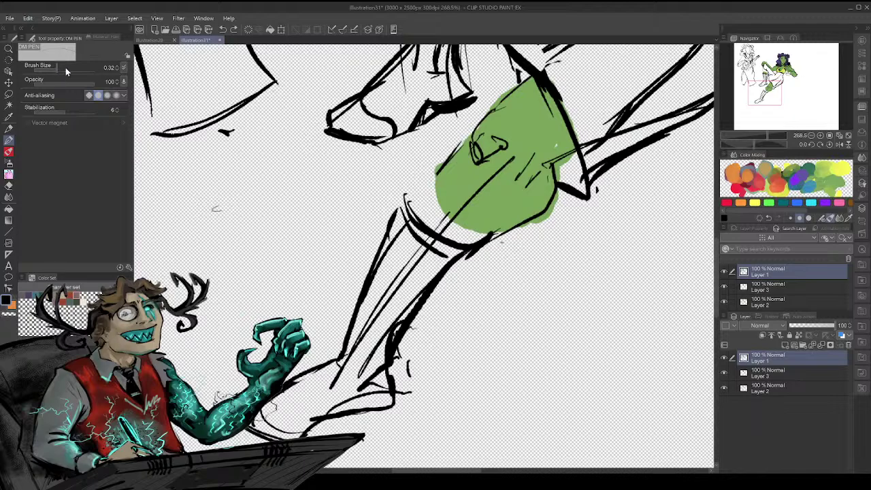
- Set the pen's brush size to 1.32, undo the test squiggle and draw the toe-cap curve on the extended foot
click(67, 70)
drag(179, 191, 248, 249)
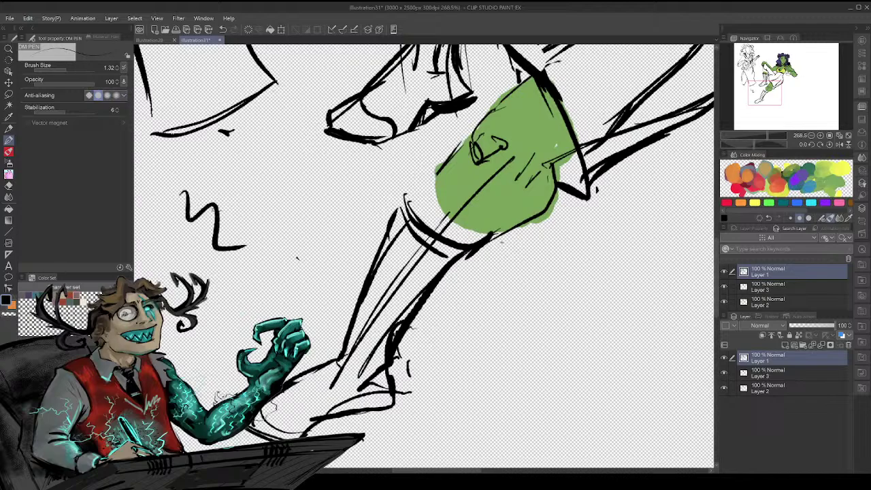
key(ctrl+z)
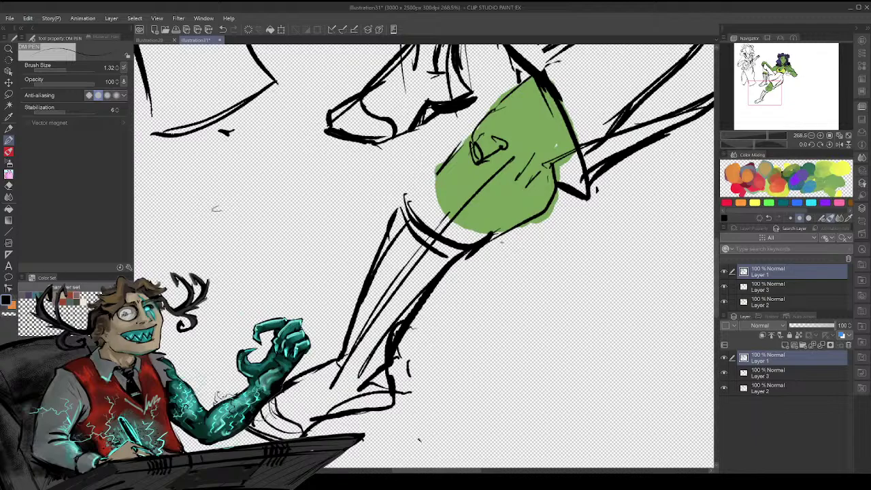
- Erase the sketchy inner lines along the extended leg's shin and around its ankle
mouse_move(366, 362)
mouse_down()
mouse_move(407, 271)
mouse_move(393, 284)
mouse_up()
mouse_move(334, 379)
mouse_down()
mouse_move(378, 386)
mouse_move(419, 297)
mouse_up()
mouse_move(426, 362)
mouse_down()
mouse_move(415, 378)
mouse_move(444, 295)
mouse_up()
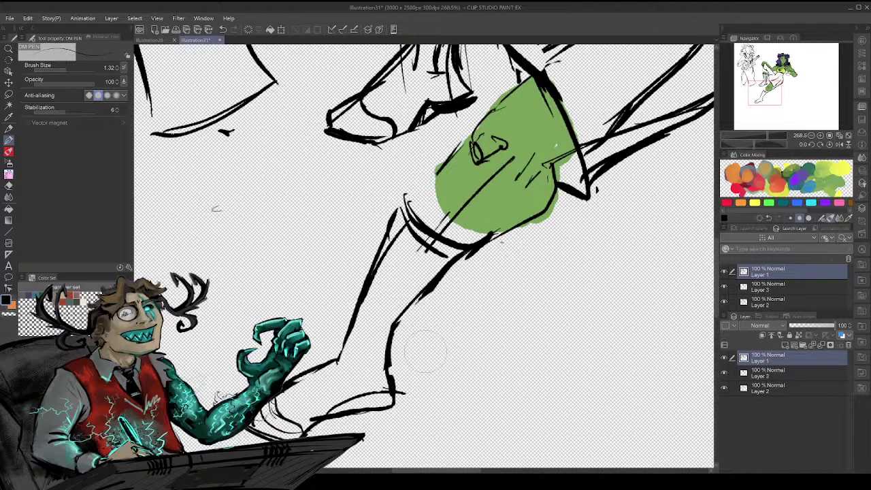
- Redraw the back of the extended leg's calf and add the knee outline and a second cuff line
mouse_move(405, 407)
mouse_down()
mouse_move(420, 332)
mouse_move(463, 299)
mouse_up()
drag(384, 361, 457, 260)
mouse_move(393, 347)
mouse_down()
mouse_move(422, 298)
mouse_move(459, 268)
mouse_up()
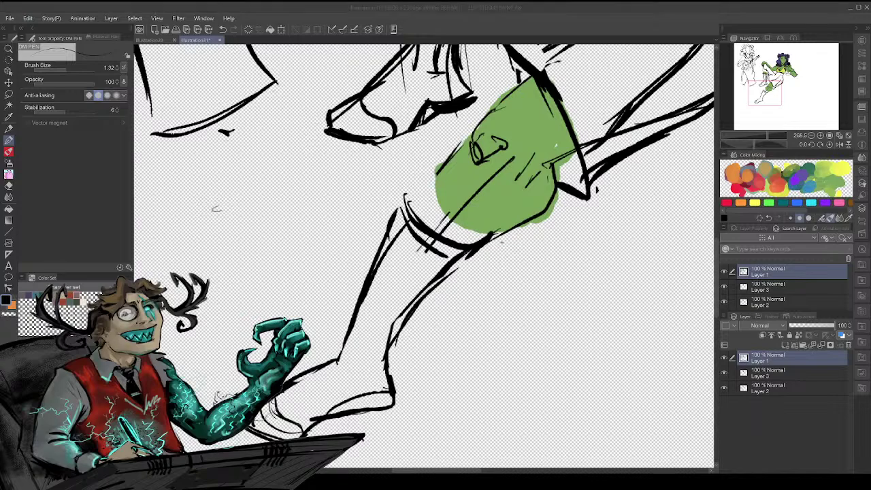
mouse_move(411, 166)
mouse_down()
mouse_move(427, 174)
mouse_move(410, 196)
mouse_move(449, 156)
mouse_up()
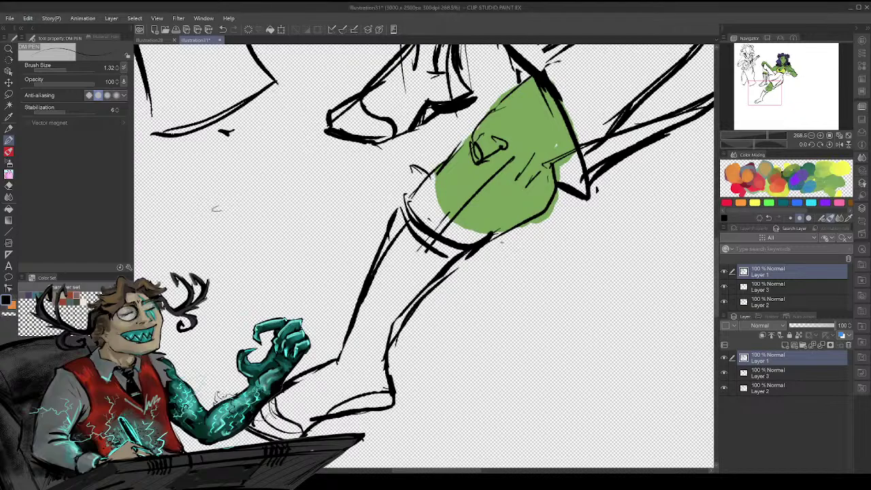
drag(416, 186, 470, 238)
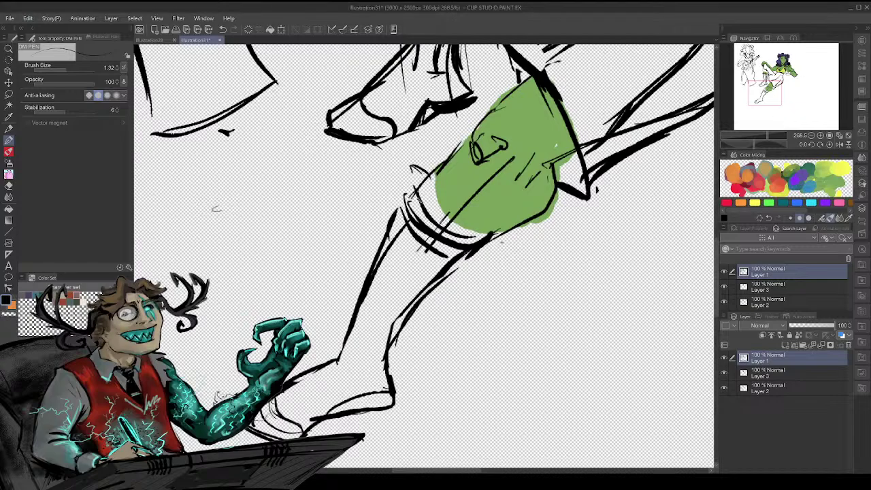
- Touch up the extended leg's cuff edge, draw a new, slimmer underside line for the leg and erase its old outline on Layer 1
mouse_move(415, 178)
mouse_down()
mouse_move(397, 218)
mouse_move(431, 180)
mouse_up()
drag(487, 243, 516, 206)
drag(531, 153, 511, 209)
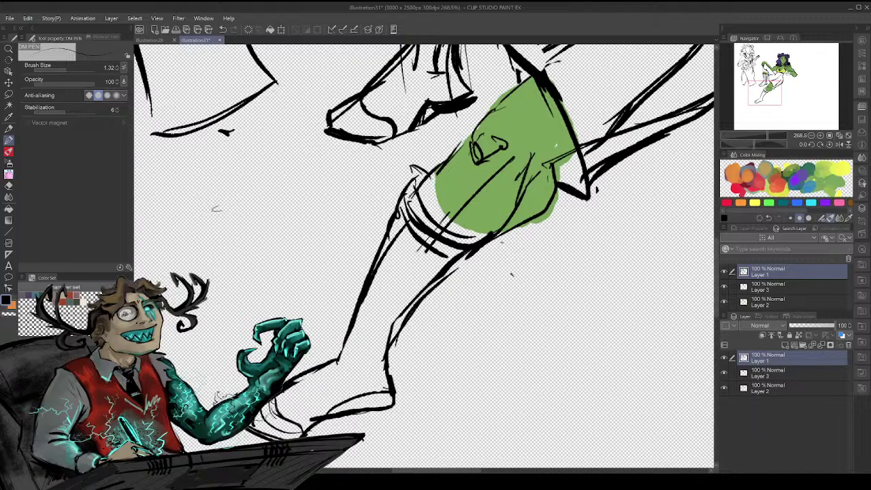
drag(562, 179, 535, 223)
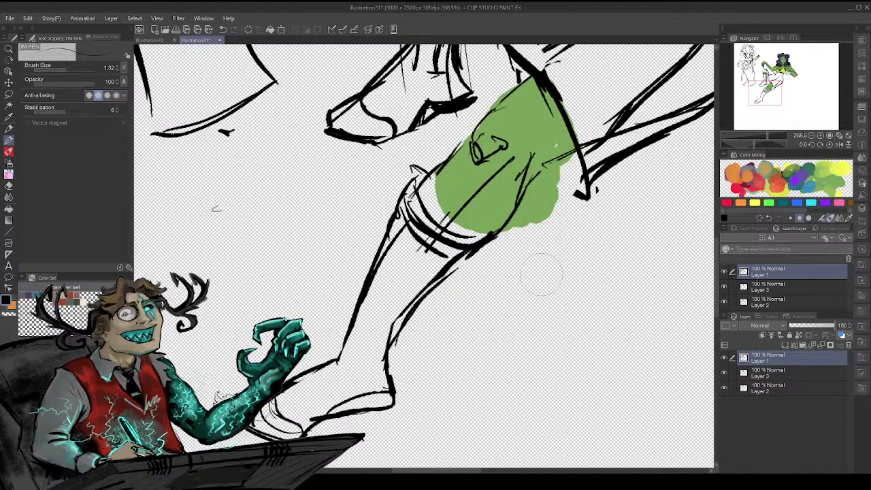
- Erase the green fill on Layer 2 that spills past the extended leg's new underside line
click(790, 374)
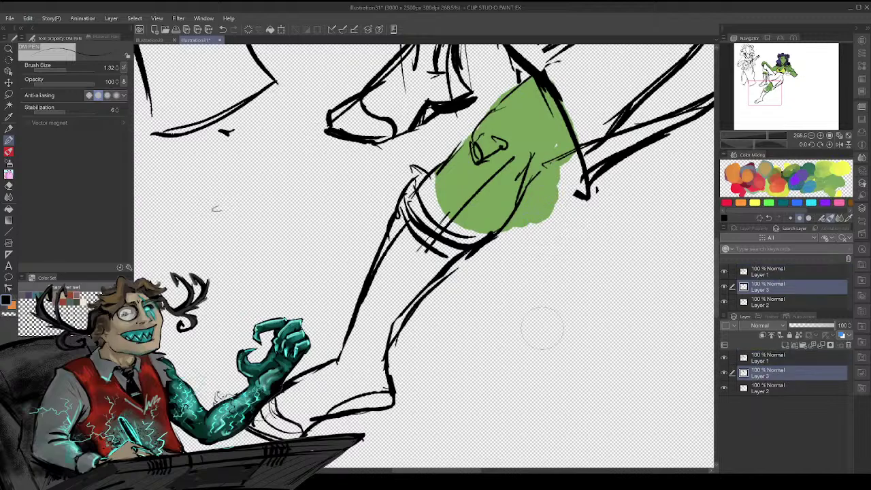
click(776, 388)
mouse_move(538, 194)
mouse_down()
mouse_move(541, 161)
mouse_move(519, 228)
mouse_up()
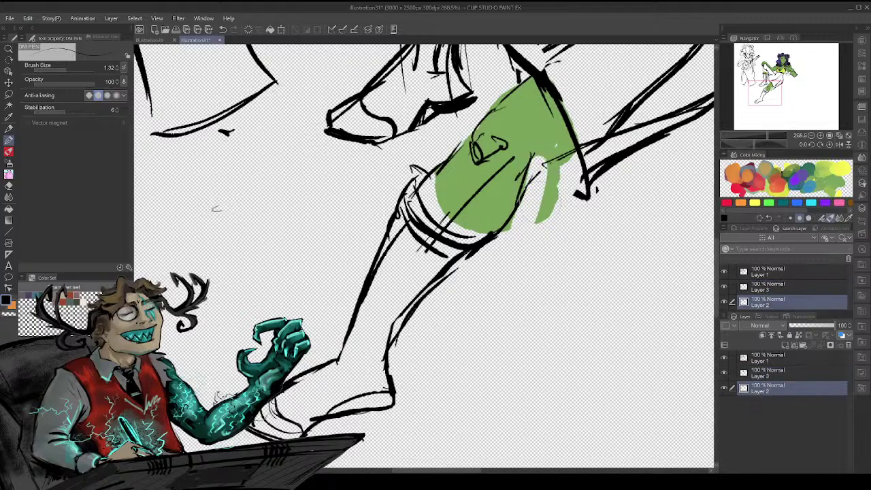
mouse_move(553, 166)
mouse_down()
mouse_move(534, 226)
mouse_move(554, 168)
mouse_up()
- Sample the skin green and fill the bent leg between its two bands and down along its rear edge on Layer 2
drag(795, 85, 753, 116)
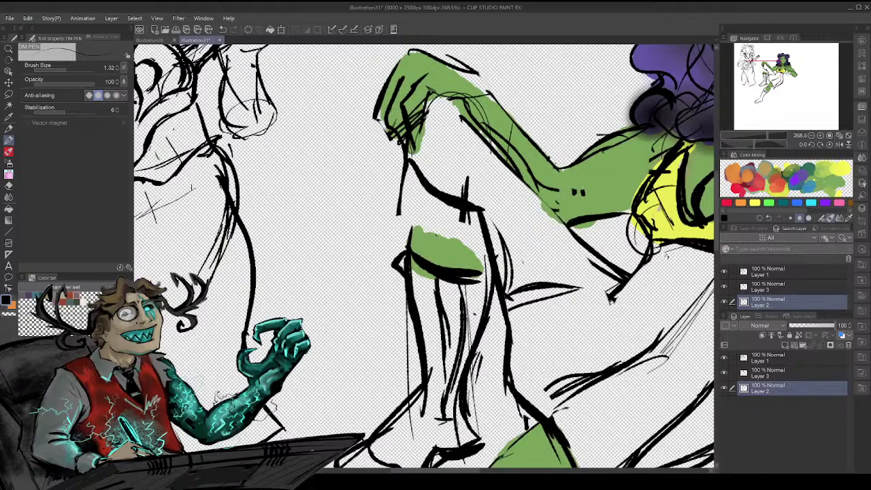
alt+click(436, 243)
mouse_move(421, 183)
mouse_down()
mouse_move(418, 218)
mouse_move(437, 185)
mouse_move(433, 236)
mouse_up()
mouse_move(446, 203)
mouse_down()
mouse_move(450, 238)
mouse_move(458, 245)
mouse_up()
drag(469, 215, 482, 267)
drag(484, 234, 487, 273)
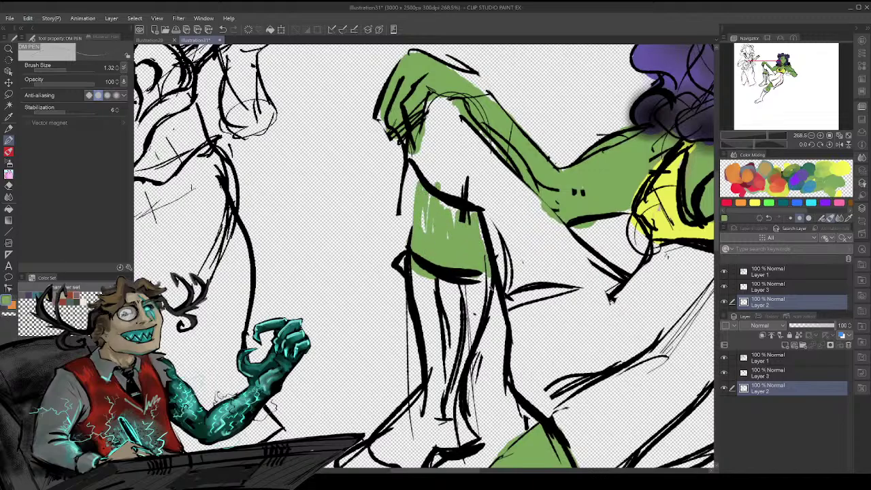
drag(486, 303, 505, 327)
mouse_move(483, 271)
mouse_down()
mouse_move(504, 324)
mouse_move(488, 298)
mouse_move(491, 288)
mouse_up()
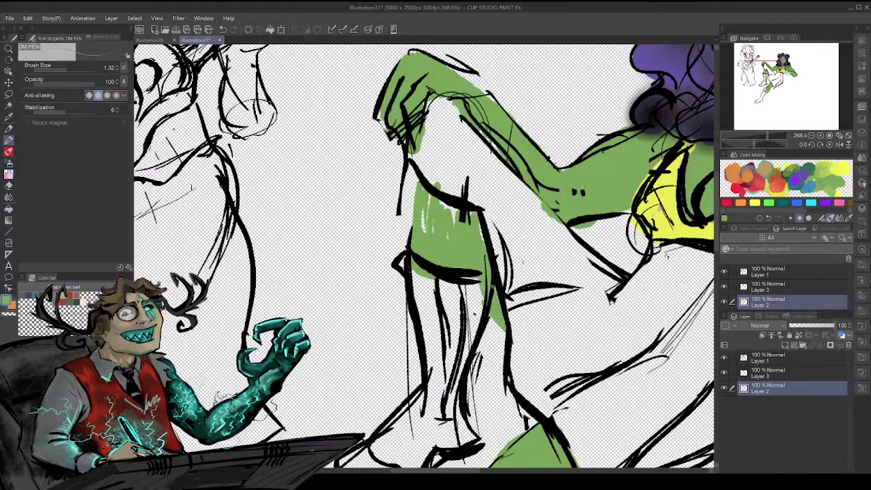
mouse_move(442, 200)
mouse_down()
mouse_move(455, 219)
mouse_move(423, 227)
mouse_up()
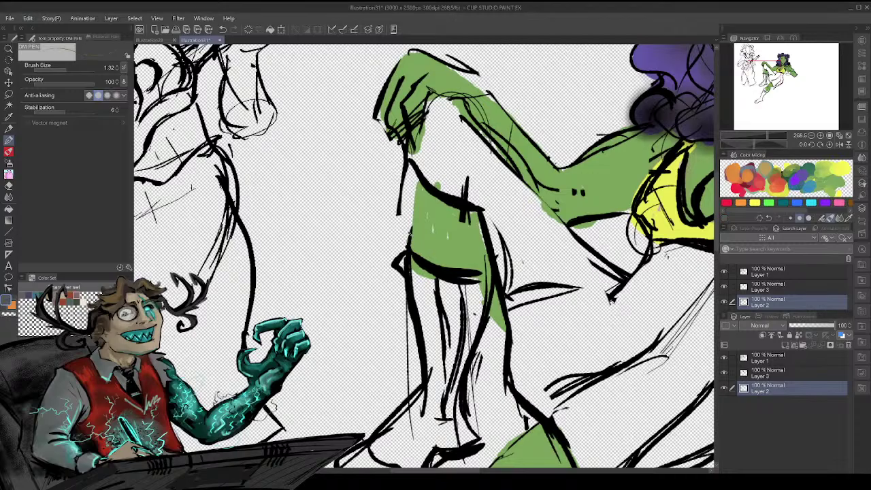
- Dot dark gray spots of varying size across both sides of the yellow top
drag(764, 77, 776, 75)
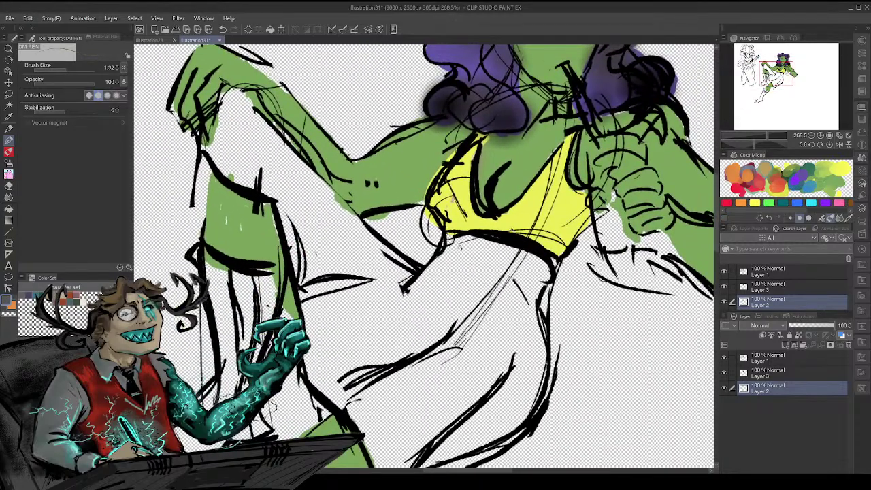
key(ctrl+z)
click(512, 211)
click(548, 238)
click(539, 200)
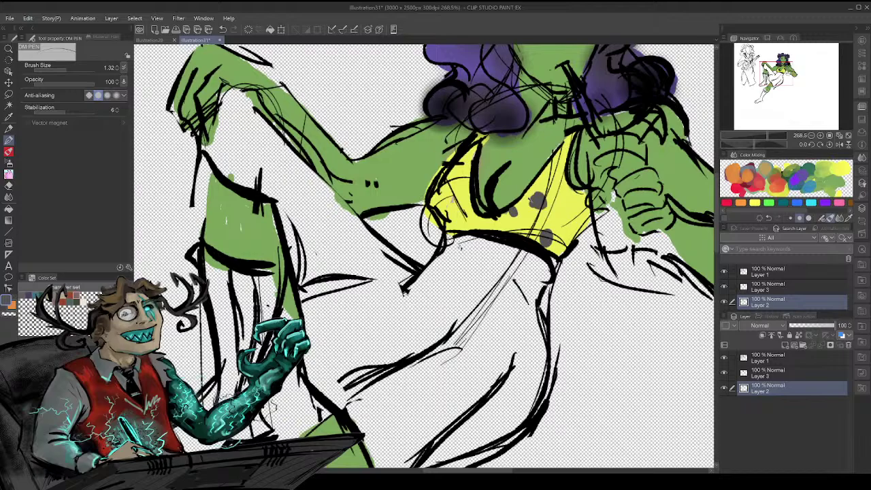
click(550, 173)
click(565, 202)
click(565, 228)
click(514, 232)
click(482, 227)
click(466, 223)
click(466, 226)
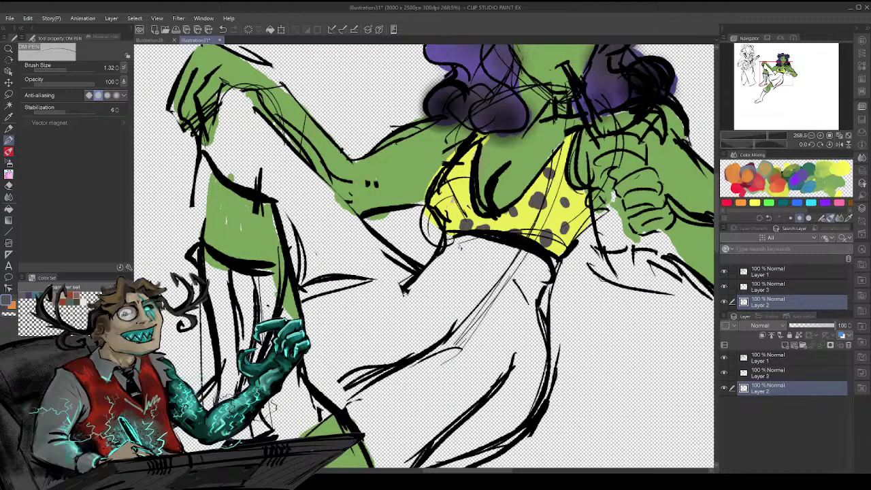
click(456, 197)
click(446, 210)
click(439, 193)
click(460, 164)
- Sample the top's yellow and paint the upper midriff just below the black underbust line
alt+click(505, 225)
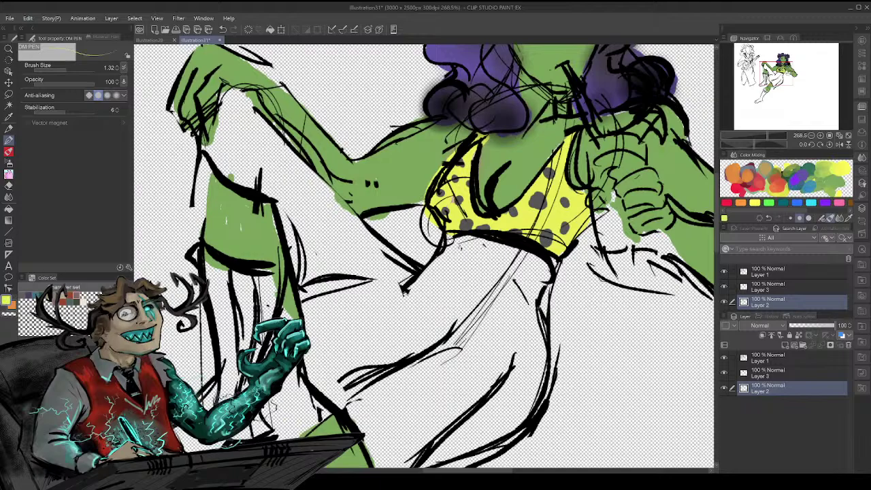
mouse_move(462, 242)
mouse_down()
mouse_move(441, 257)
mouse_move(536, 292)
mouse_up()
drag(489, 242, 534, 302)
drag(496, 265, 532, 302)
drag(505, 250, 541, 290)
drag(519, 253, 563, 277)
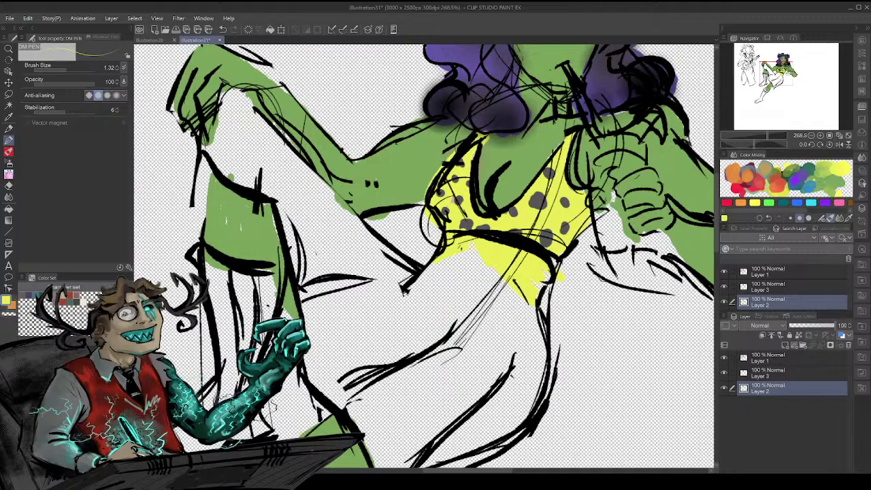
- Extend the yellow garment down to a curved hem across the hips and fill in the remaining gaps
drag(436, 267, 531, 315)
mouse_move(432, 297)
mouse_down()
mouse_move(448, 323)
mouse_move(543, 344)
mouse_up()
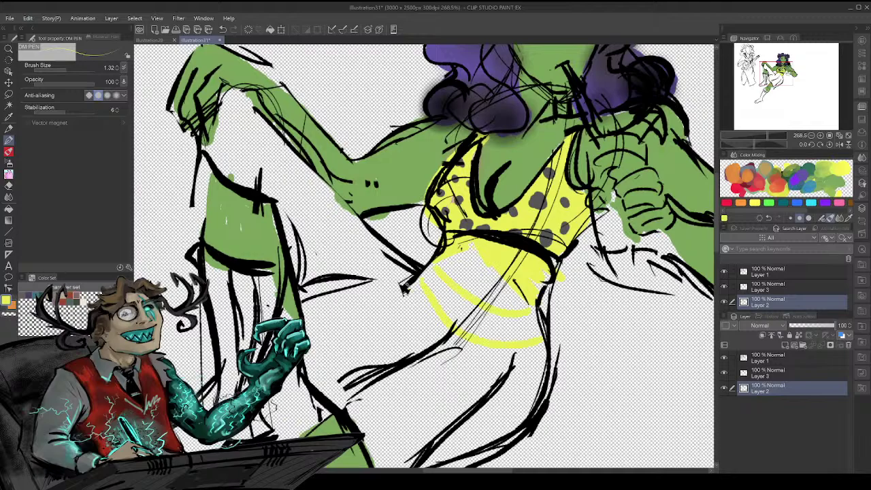
drag(480, 332, 538, 318)
drag(417, 292, 457, 259)
mouse_move(439, 304)
mouse_down()
mouse_move(476, 257)
mouse_move(469, 317)
mouse_move(492, 276)
mouse_move(520, 337)
mouse_up()
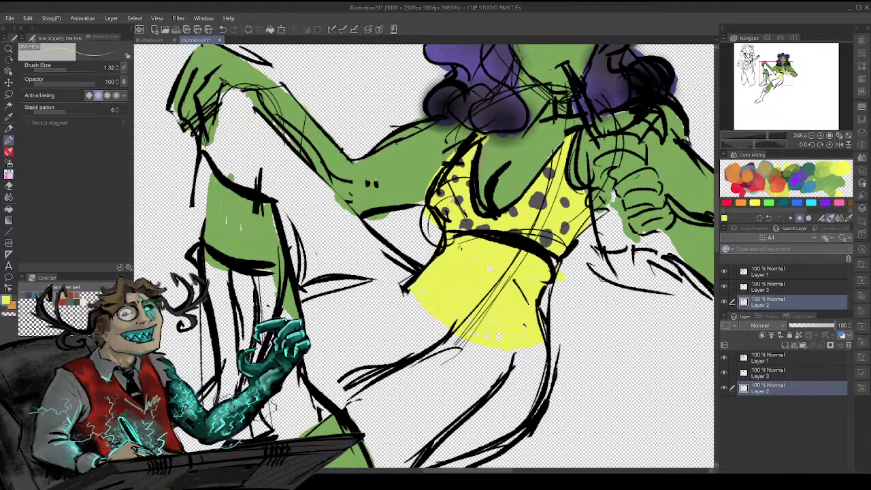
drag(490, 347, 493, 355)
- Sample black, outline the yellow garment's curved hem and draw the bent knee's rounded contour
alt+click(519, 238)
mouse_move(419, 305)
mouse_down()
mouse_move(448, 336)
mouse_move(536, 341)
mouse_up()
drag(486, 350, 543, 337)
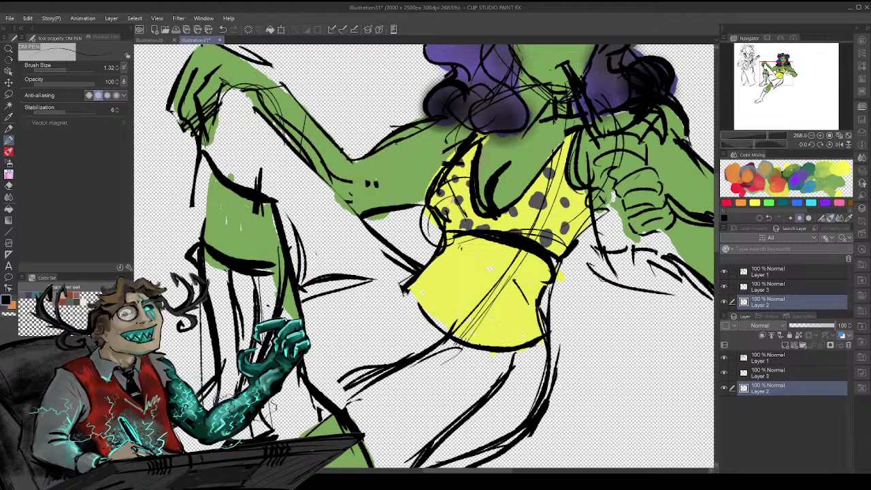
mouse_move(203, 242)
mouse_down()
mouse_move(225, 187)
mouse_move(228, 143)
mouse_move(271, 127)
mouse_up()
drag(219, 165, 290, 136)
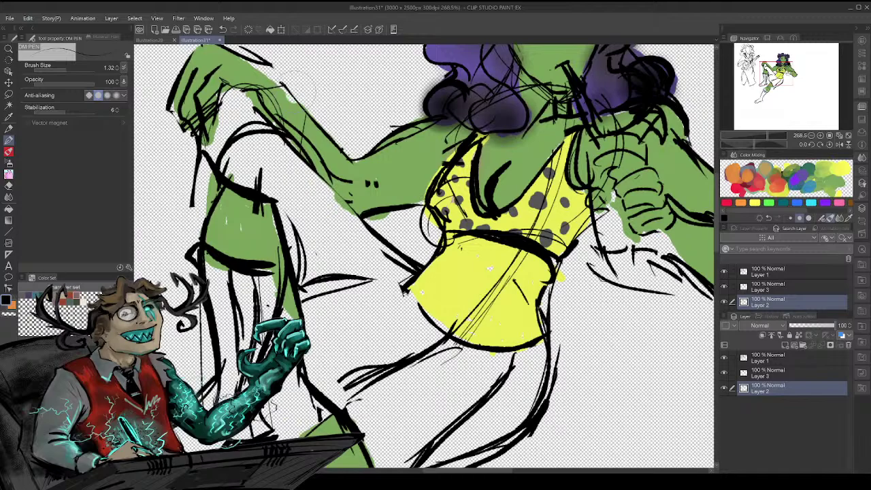
- Erase the resting hand and wrist, removing the green fill on Layer 2 and the line art on Layer 1
drag(294, 102, 245, 113)
mouse_move(208, 136)
mouse_down()
mouse_move(208, 75)
mouse_move(245, 64)
mouse_up()
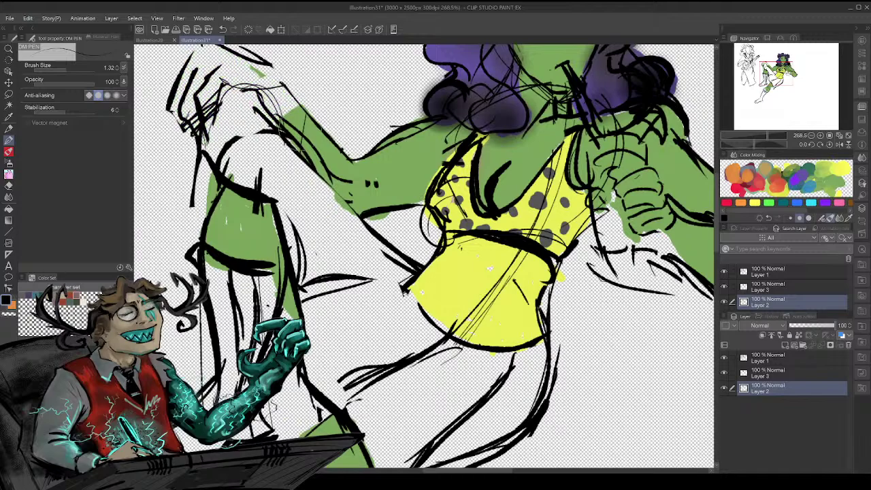
click(797, 359)
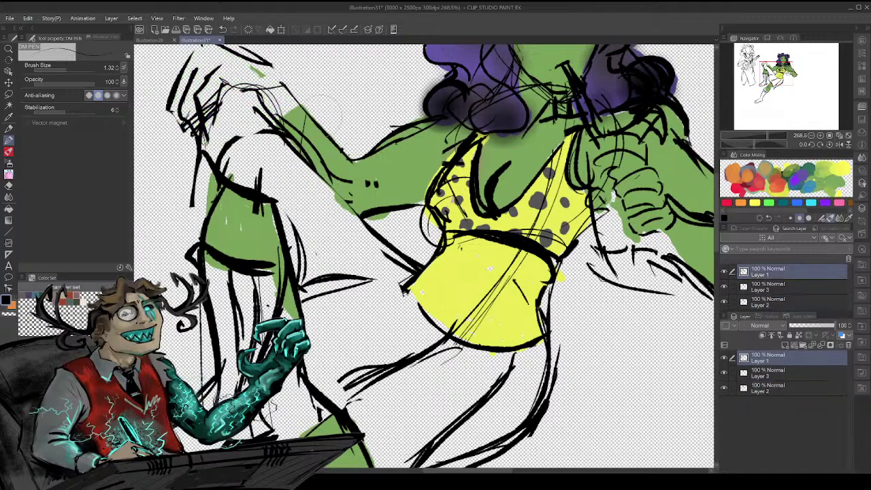
mouse_move(254, 92)
mouse_down()
mouse_move(226, 85)
mouse_move(175, 126)
mouse_move(242, 88)
mouse_move(208, 102)
mouse_move(197, 187)
mouse_up()
drag(267, 131, 240, 169)
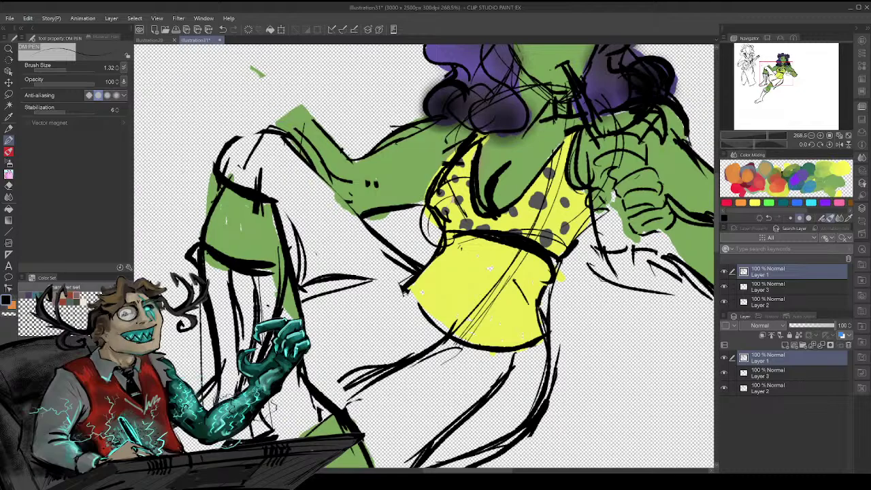
- Sketch new wrist, forearm and elbow lines for the resting arm on Layer 1 and erase the stray inner forearm lines
mouse_move(240, 136)
mouse_down()
mouse_move(226, 165)
mouse_move(228, 117)
mouse_move(245, 114)
mouse_up()
drag(258, 116, 315, 120)
drag(315, 173, 362, 202)
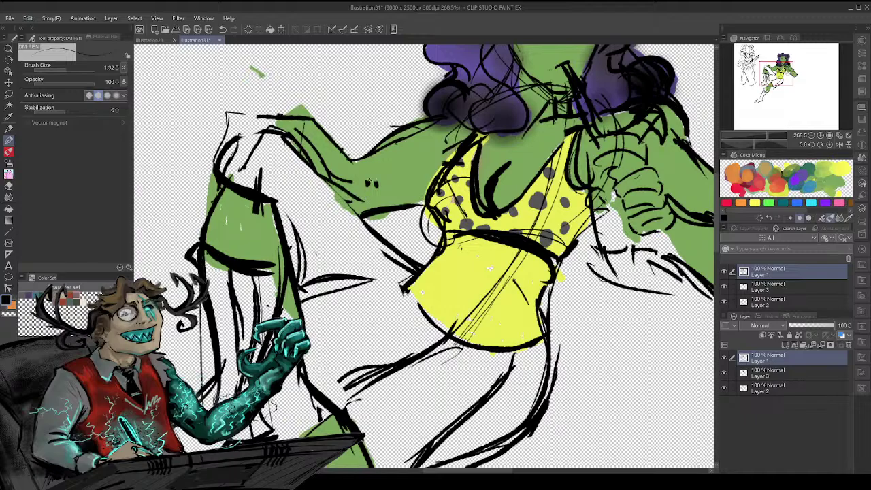
mouse_move(299, 121)
mouse_down()
mouse_move(364, 162)
mouse_move(368, 196)
mouse_up()
drag(366, 160, 376, 183)
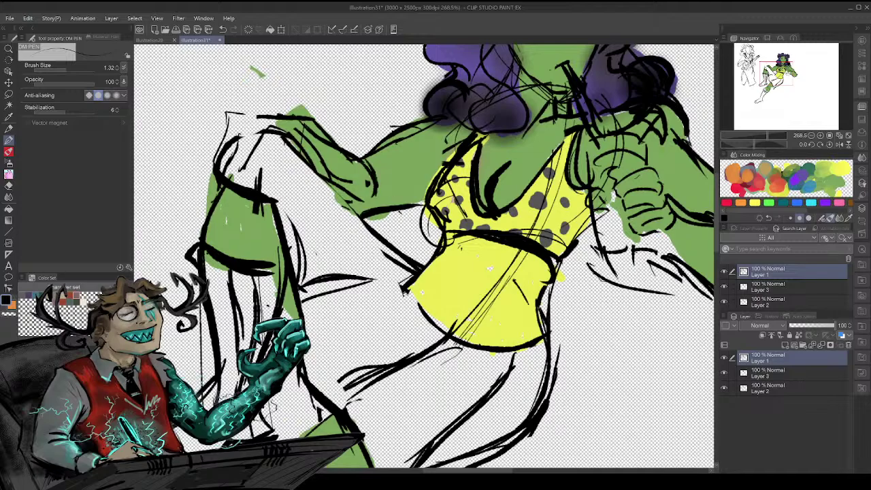
drag(424, 195, 384, 205)
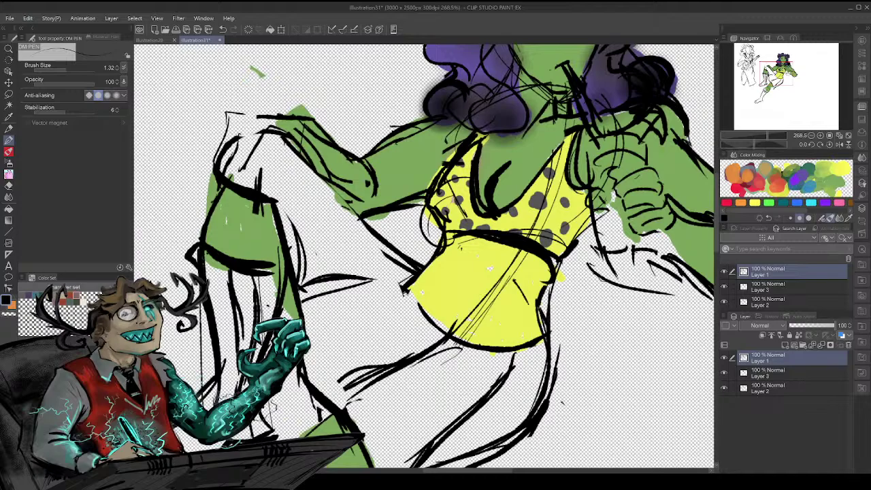
drag(306, 140, 344, 180)
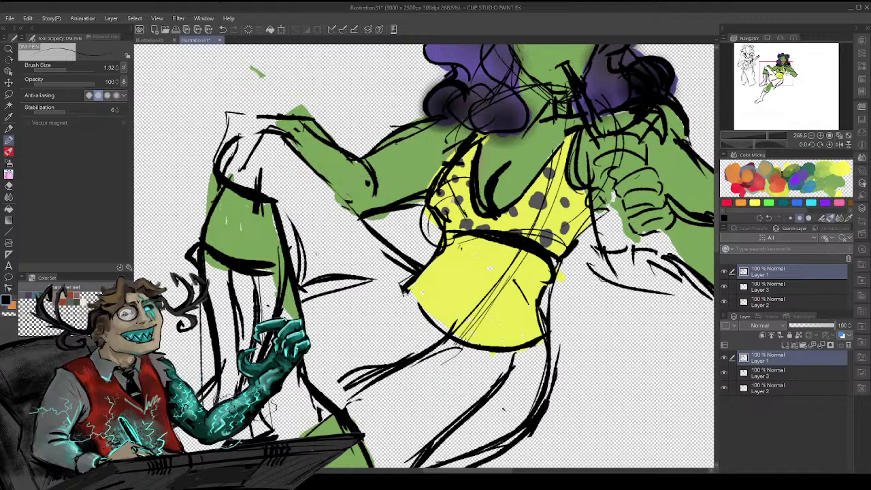
- Remove the old eye strokes on the seated character's face and redraw the eye with a lid and pupil
drag(422, 245, 328, 431)
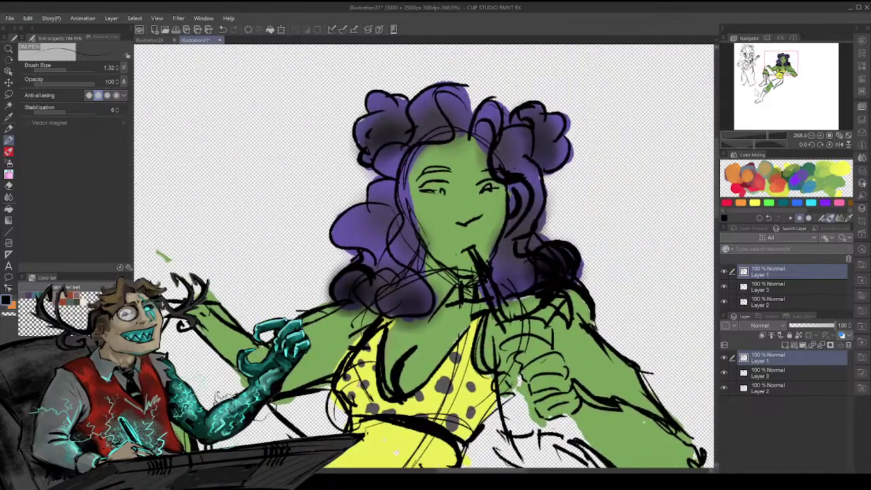
key(ctrl+z)
key(ctrl+z)
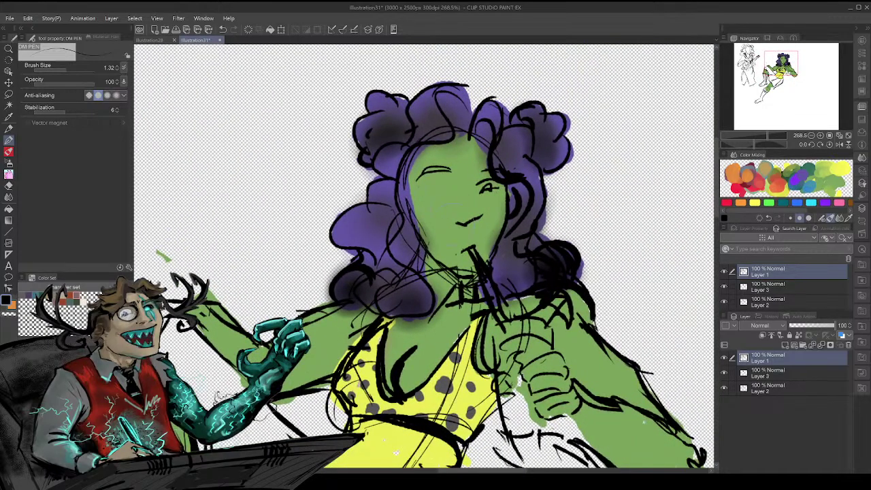
mouse_move(429, 187)
mouse_down()
mouse_move(444, 191)
mouse_move(456, 177)
mouse_move(447, 195)
mouse_move(457, 172)
mouse_up()
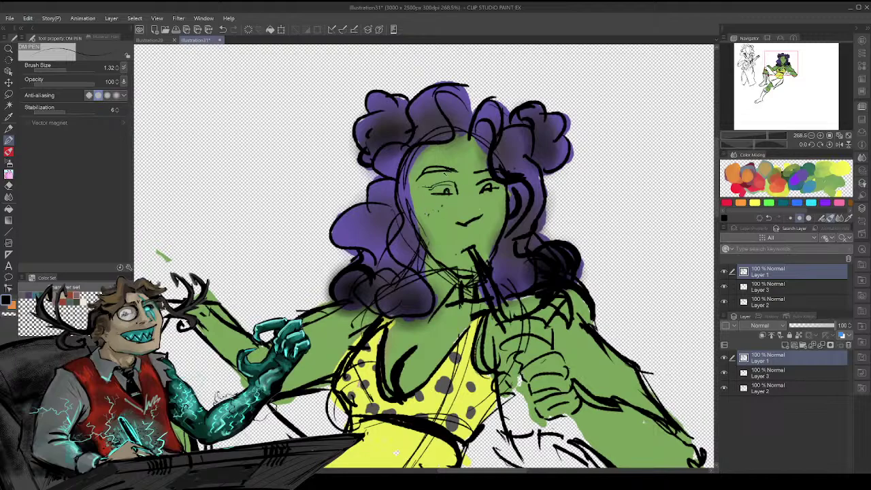
- Dot small black freckles on the seated character's cheeks, undoing the misplaced ones
key(ctrl+z)
click(485, 201)
key(ctrl+z)
click(484, 196)
click(498, 194)
click(501, 198)
key(ctrl+z)
- Pick a darker green and add freckles to both cheeks, undoing the unwanted dots
alt+click(449, 241)
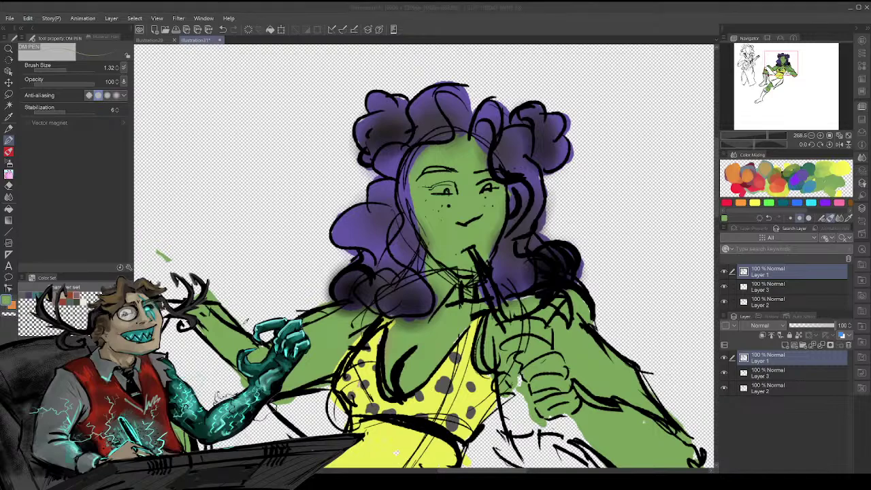
alt+click(413, 233)
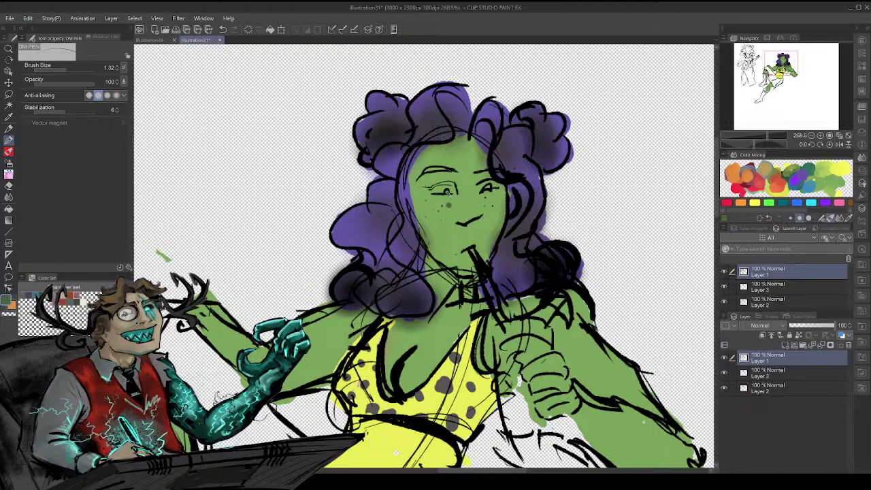
click(439, 205)
click(435, 211)
key(ctrl+z)
key(ctrl+z)
click(429, 210)
key(ctrl+z)
click(498, 210)
key(ctrl+z)
- Add a new layer above Layer 3 and paint dark green shading on the chest and the raised arm
click(778, 372)
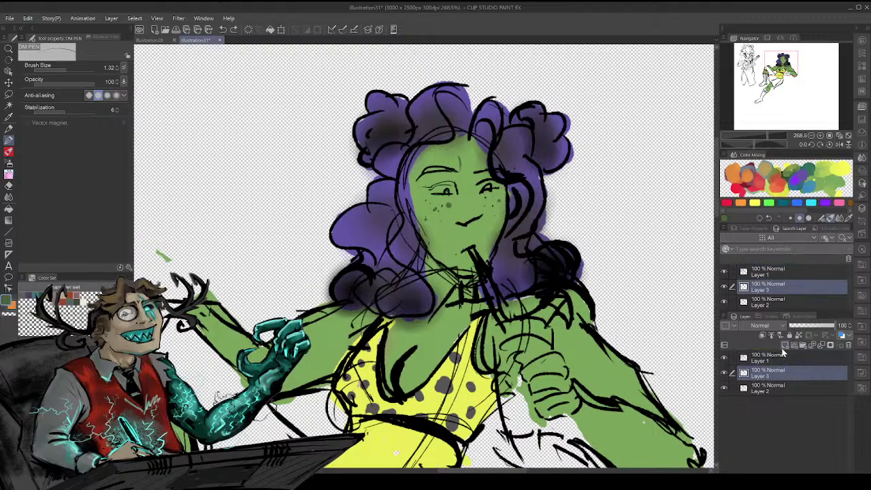
click(784, 344)
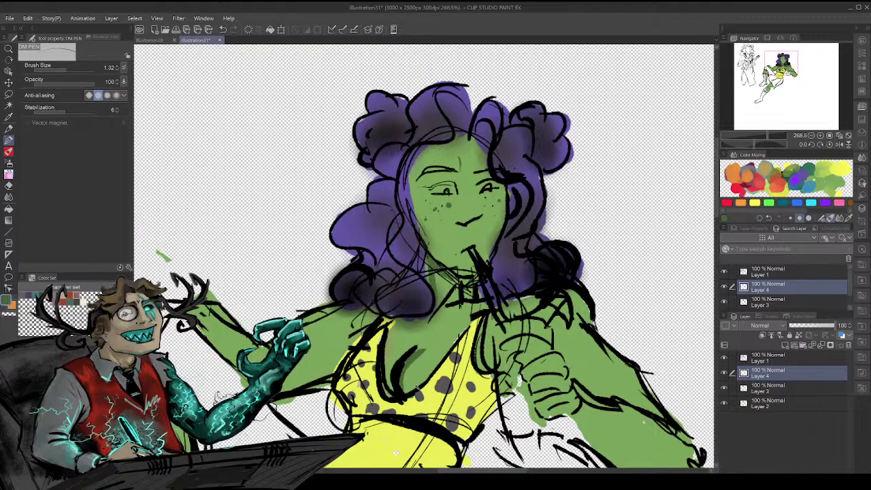
drag(407, 390, 469, 330)
key(ctrl+z)
drag(407, 392, 468, 323)
mouse_move(504, 360)
mouse_down()
mouse_move(505, 333)
mouse_move(536, 329)
mouse_move(515, 324)
mouse_move(550, 336)
mouse_up()
key(ctrl+z)
key(ctrl+z)
mouse_move(576, 294)
mouse_down()
mouse_move(581, 324)
mouse_move(644, 407)
mouse_up()
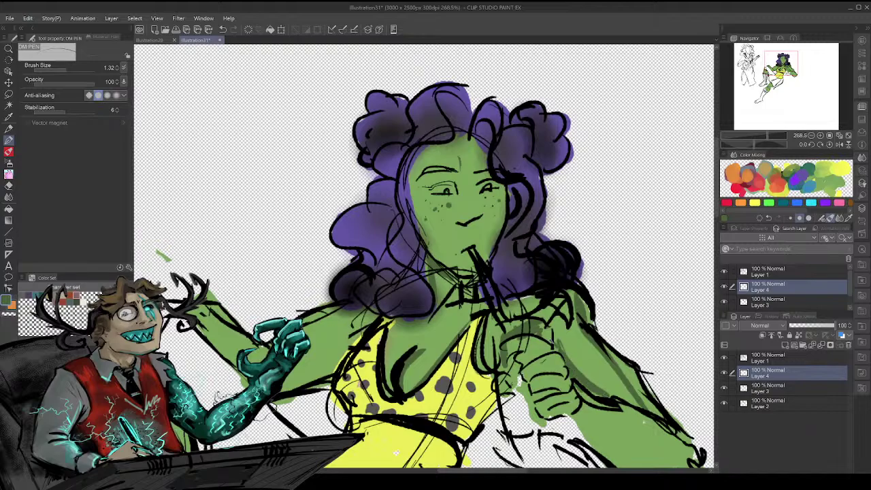
- Switch to the Soft airbrush and shade the seated character's cheek with dark green
click(777, 87)
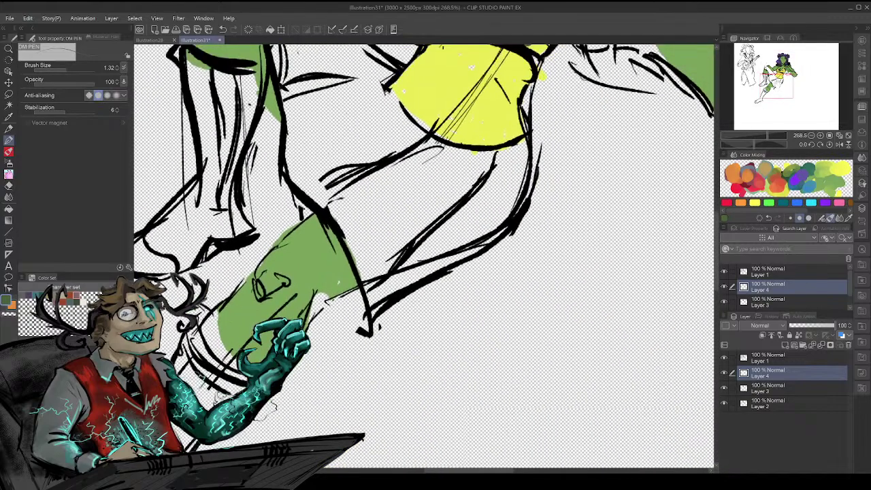
drag(777, 86, 788, 68)
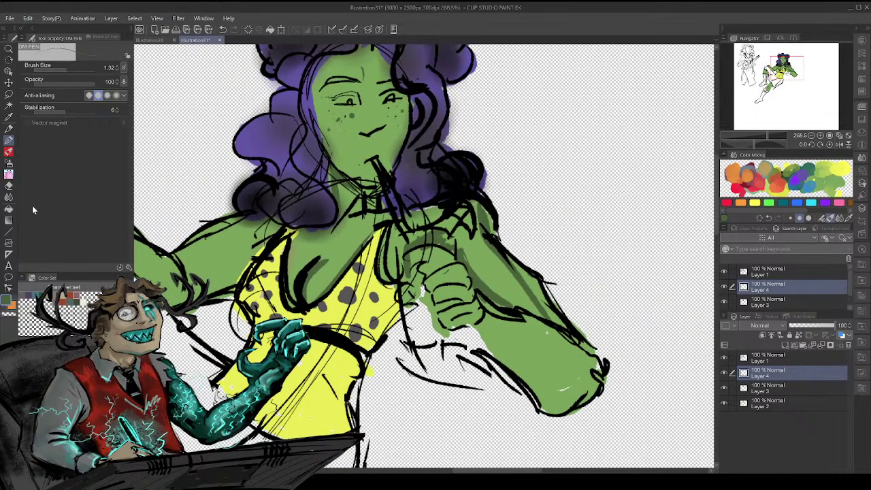
click(8, 162)
drag(341, 129, 330, 114)
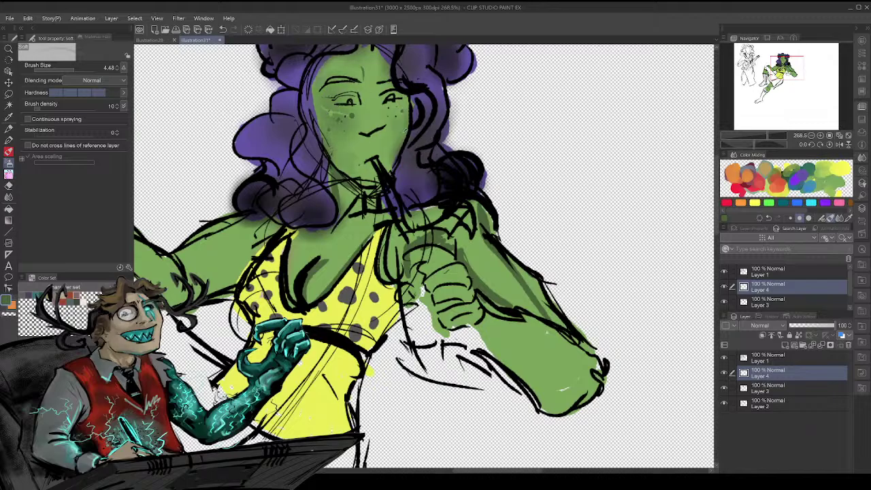
- Airbrush soft darker green shadows over the reclining figure's face, chest, arms and the hand holding the drink
drag(407, 129, 396, 151)
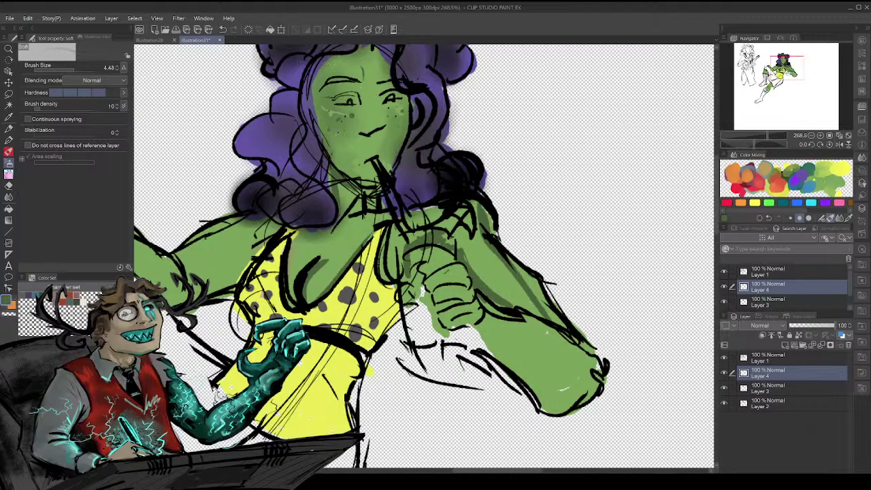
mouse_move(320, 252)
mouse_down()
mouse_move(299, 272)
mouse_move(327, 245)
mouse_move(302, 239)
mouse_up()
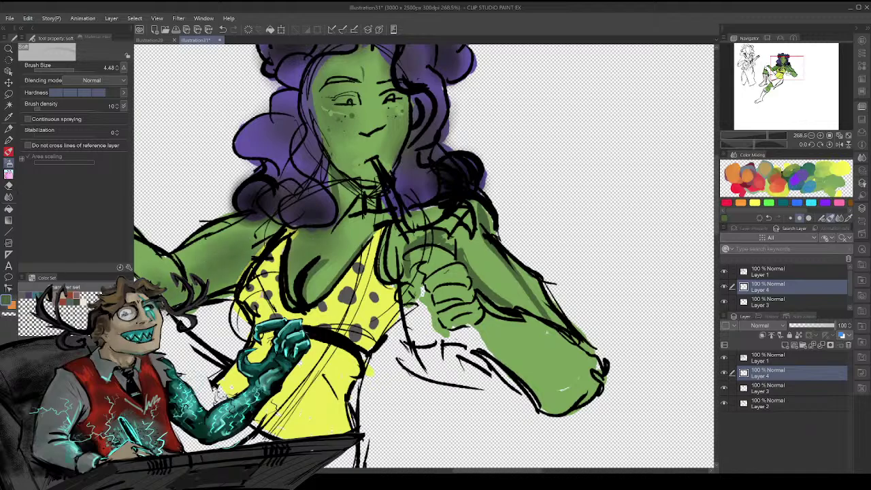
mouse_move(540, 374)
mouse_down()
mouse_move(518, 354)
mouse_move(533, 356)
mouse_move(503, 341)
mouse_move(563, 400)
mouse_move(497, 338)
mouse_move(528, 400)
mouse_up()
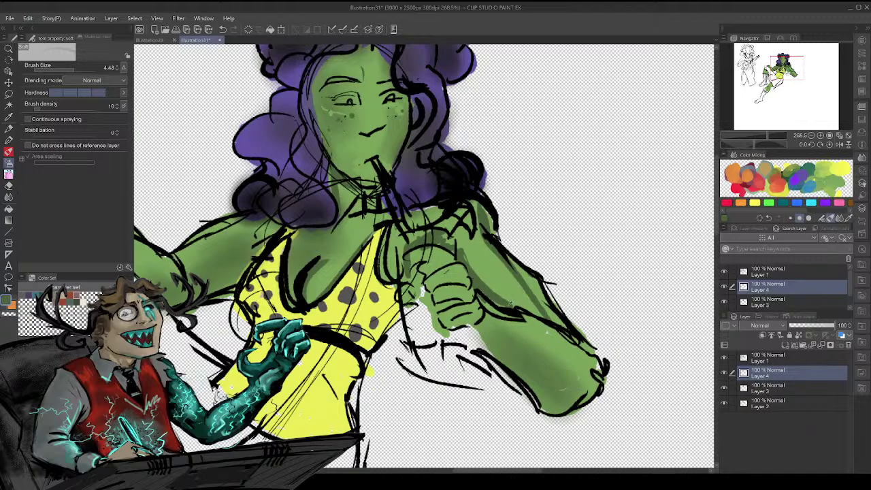
drag(474, 260, 496, 291)
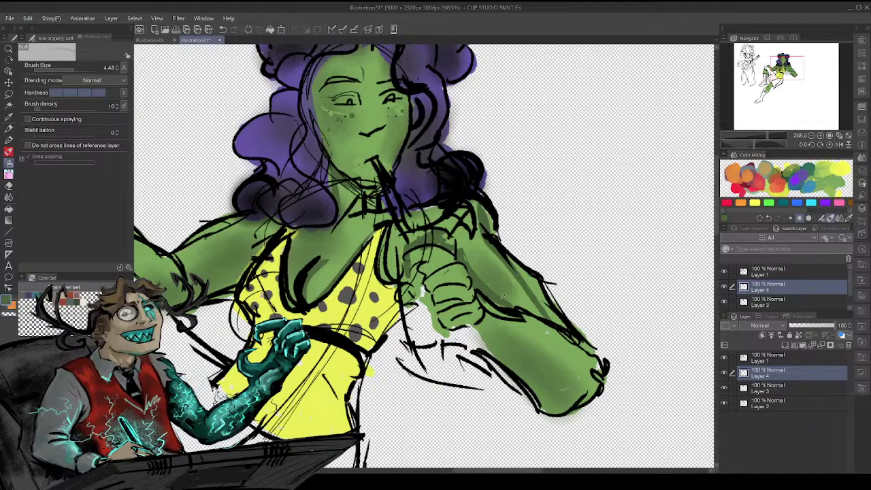
mouse_move(474, 256)
mouse_down()
mouse_move(444, 228)
mouse_move(450, 249)
mouse_up()
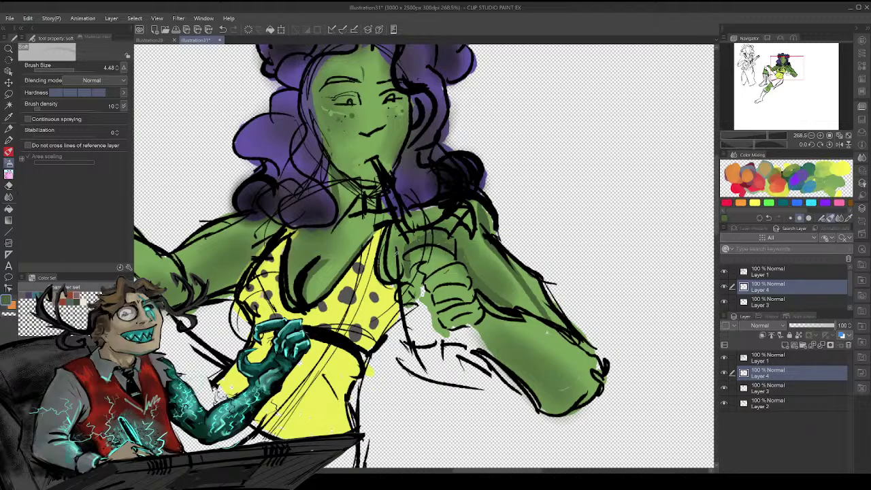
drag(396, 253, 398, 278)
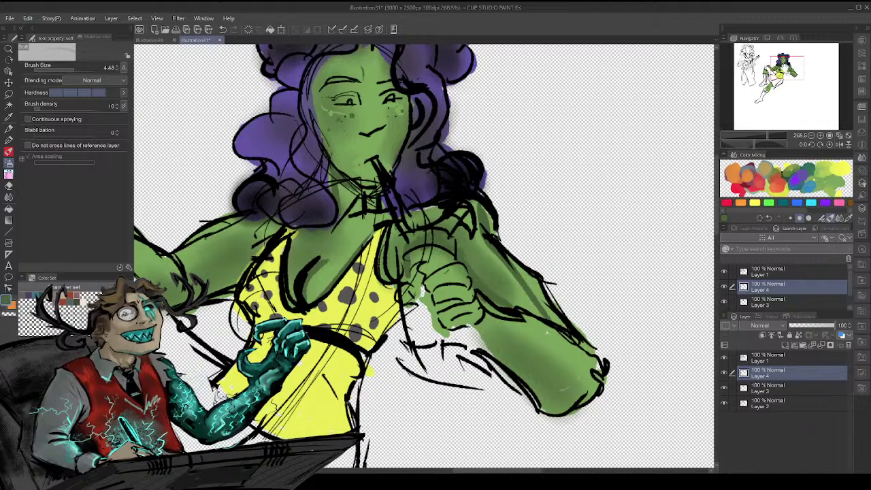
- Airbrush darker green shadows on the reclining figure's lower leg and raised knee
drag(786, 68, 771, 86)
mouse_move(426, 303)
mouse_down()
mouse_move(450, 279)
mouse_move(428, 297)
mouse_move(419, 276)
mouse_move(470, 268)
mouse_move(446, 255)
mouse_move(347, 367)
mouse_move(378, 332)
mouse_up()
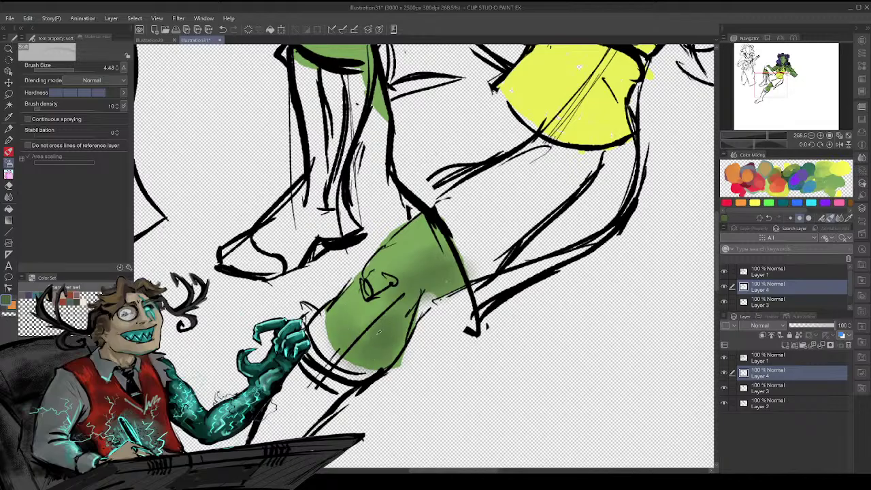
drag(770, 85, 766, 71)
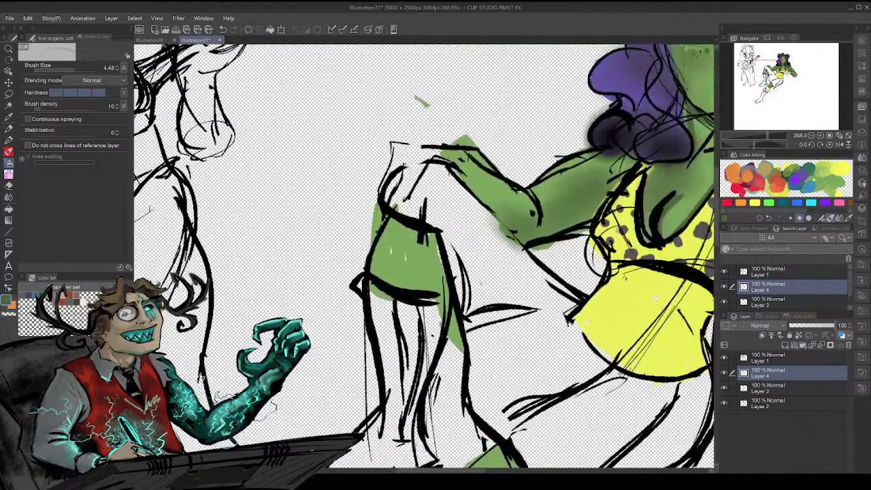
mouse_move(409, 280)
mouse_down()
mouse_move(430, 253)
mouse_move(436, 280)
mouse_up()
drag(769, 71, 780, 69)
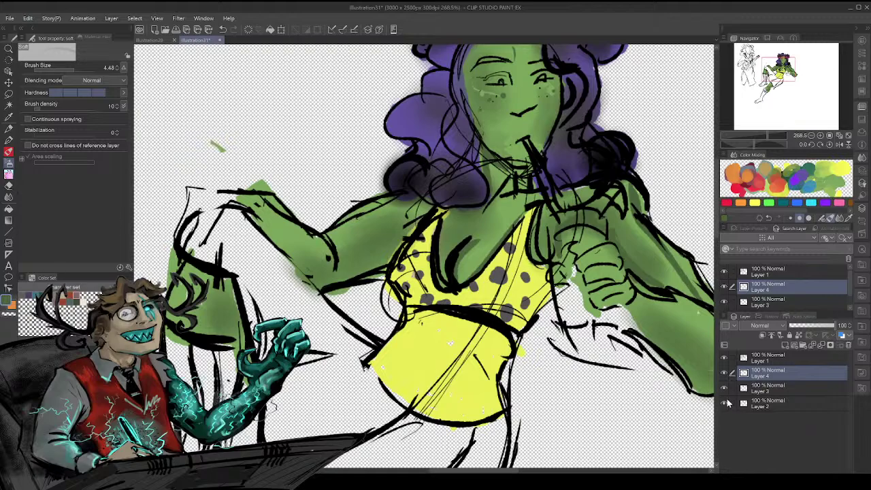
- On a new layer, airbrush pink over the outer side of the spotted bodice and the lower half of the yellow top
click(839, 203)
click(785, 345)
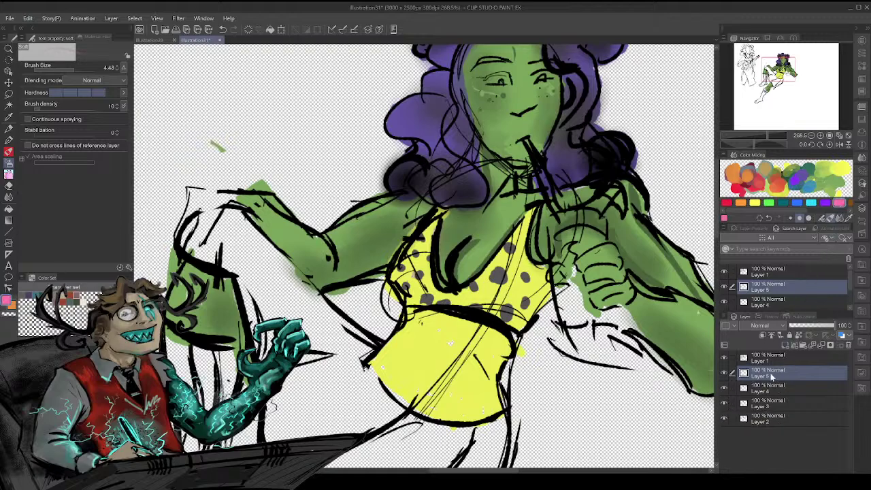
mouse_move(429, 224)
mouse_down()
mouse_move(412, 292)
mouse_move(436, 313)
mouse_up()
key(ctrl+z)
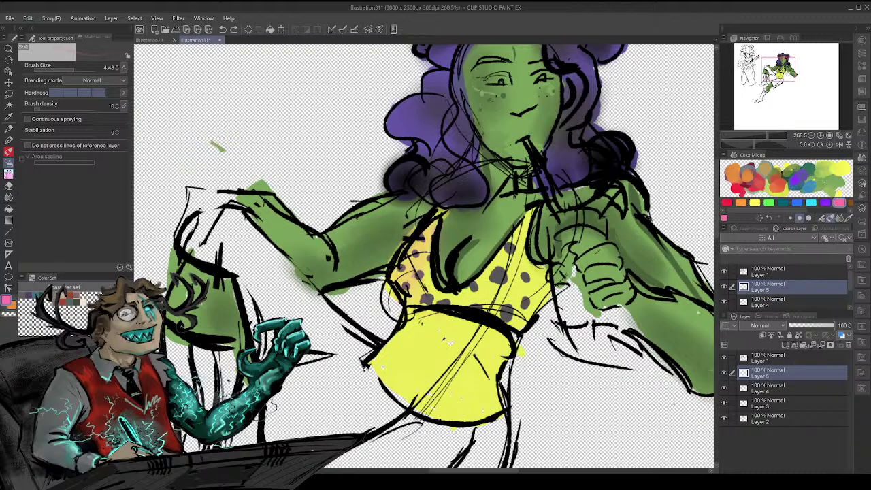
drag(385, 386, 497, 413)
mouse_move(435, 385)
mouse_down()
mouse_move(384, 367)
mouse_move(502, 402)
mouse_move(486, 383)
mouse_move(408, 365)
mouse_up()
mouse_move(492, 369)
mouse_down()
mouse_move(452, 372)
mouse_move(390, 347)
mouse_up()
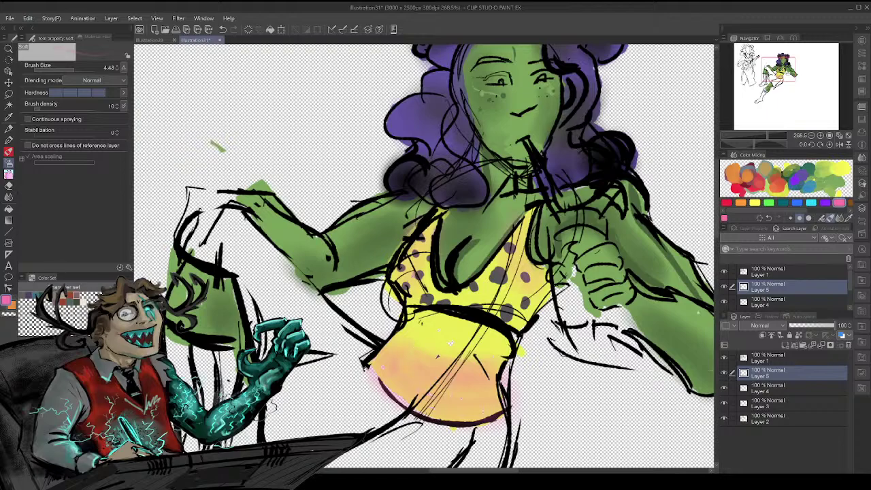
- Sample the top's yellow and airbrush it over the waist and bodice to soften the upper edge of the pink
alt+click(489, 341)
drag(500, 281, 507, 232)
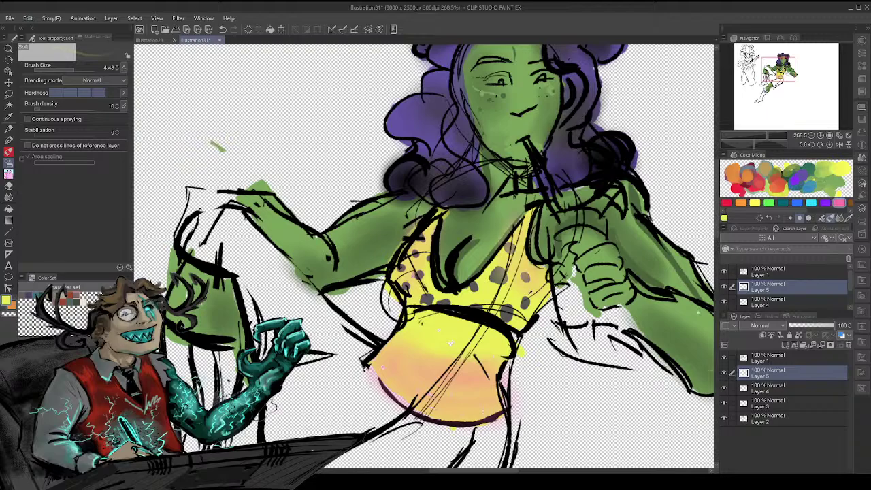
drag(525, 301, 536, 246)
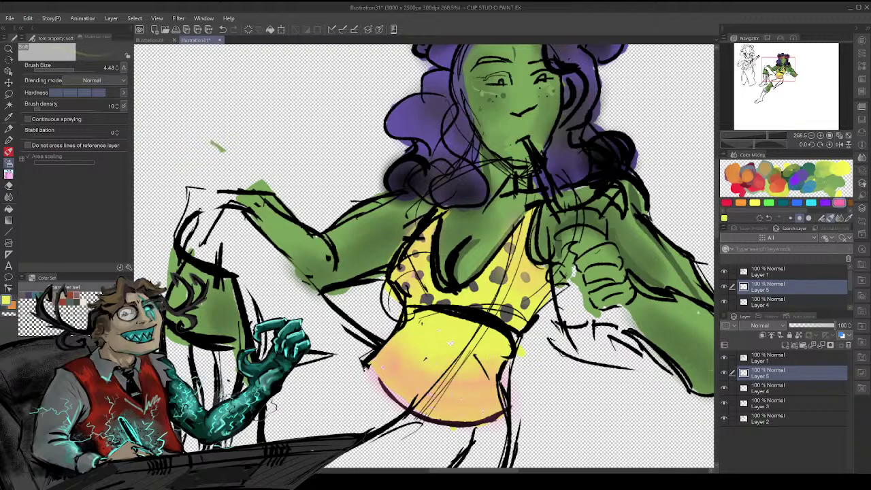
- Deepen the pink airbrushed gradient along the hem of the yellow top, undoing the excess strokes
click(842, 205)
mouse_move(386, 394)
mouse_down()
mouse_move(467, 419)
mouse_move(515, 404)
mouse_up()
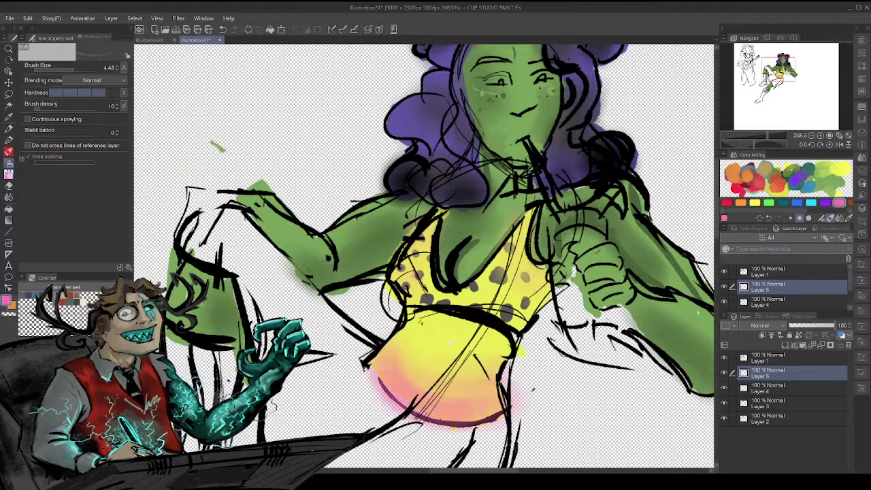
key(ctrl+z)
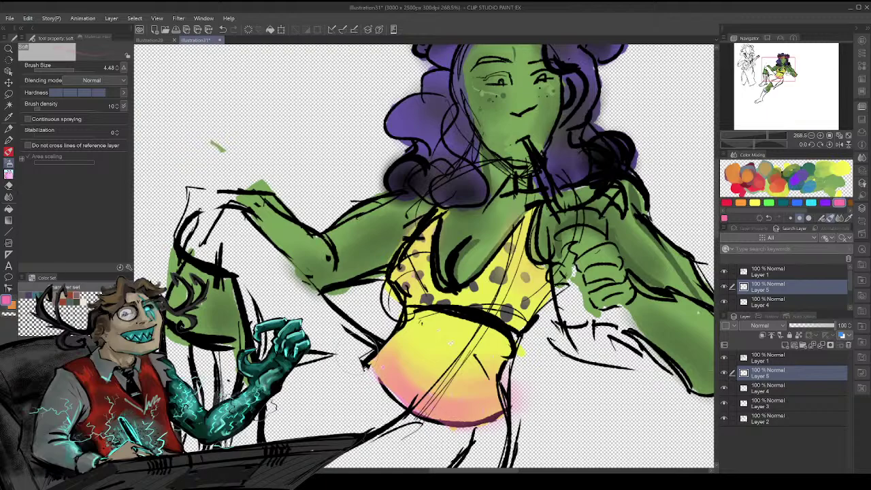
key(ctrl+z)
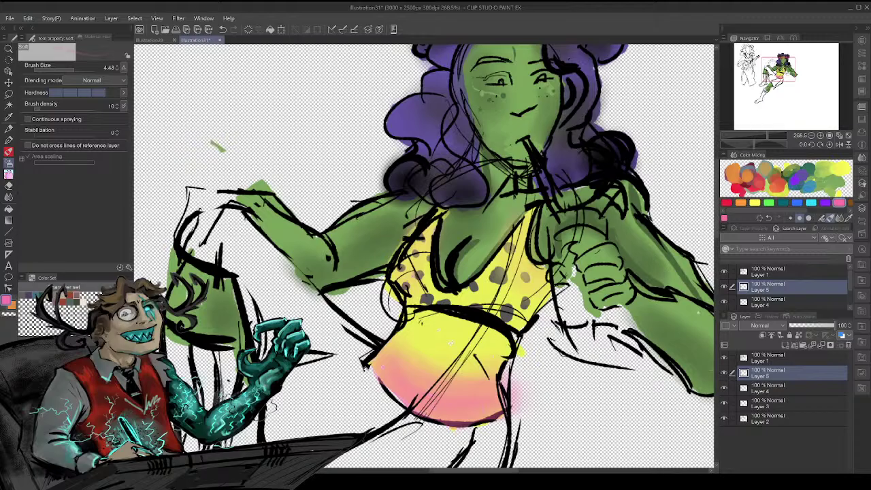
- Bring the skirt into view and select dark grey as the painting colour
click(771, 73)
mouse_move(758, 72)
mouse_down()
mouse_move(759, 62)
mouse_move(754, 74)
mouse_move(760, 70)
mouse_up()
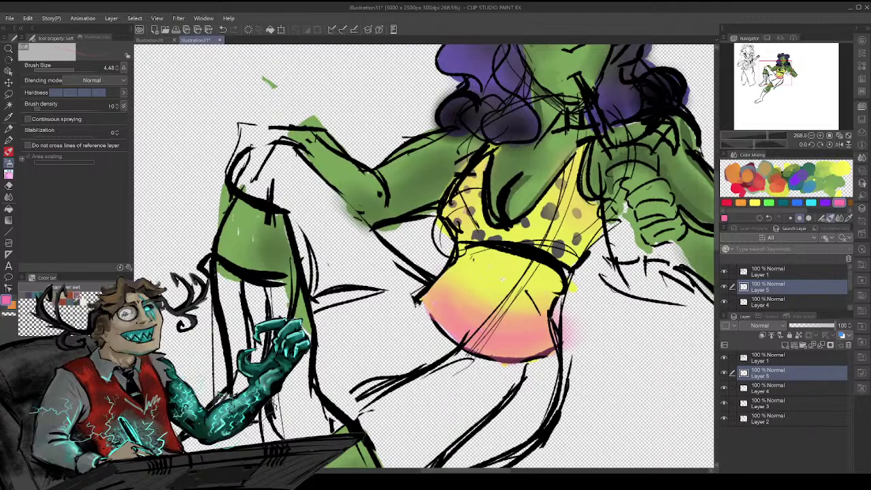
click(24, 293)
- Try colouring the skirt over the raised thigh with soft dark grey airbrush strokes
mouse_move(330, 269)
mouse_down()
mouse_move(350, 402)
mouse_move(327, 238)
mouse_up()
mouse_move(334, 381)
mouse_down()
mouse_move(320, 232)
mouse_move(306, 245)
mouse_move(300, 204)
mouse_move(263, 168)
mouse_move(293, 166)
mouse_move(387, 275)
mouse_up()
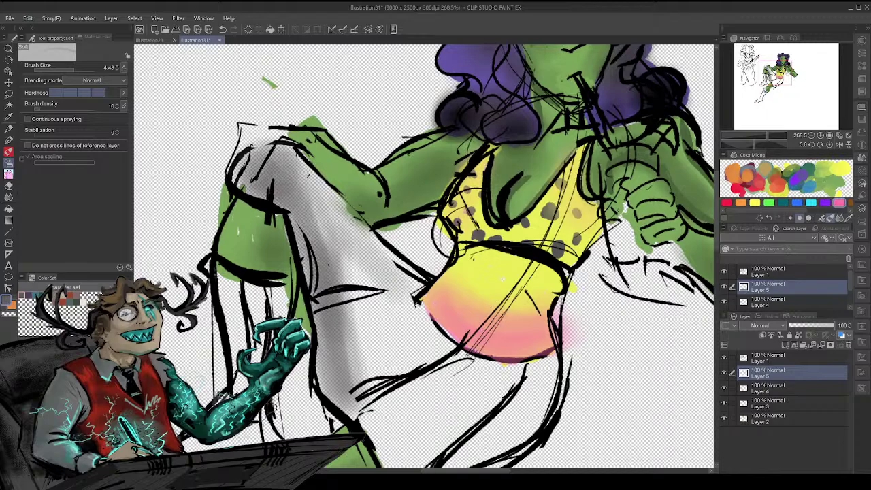
drag(319, 189, 396, 309)
drag(320, 211, 371, 337)
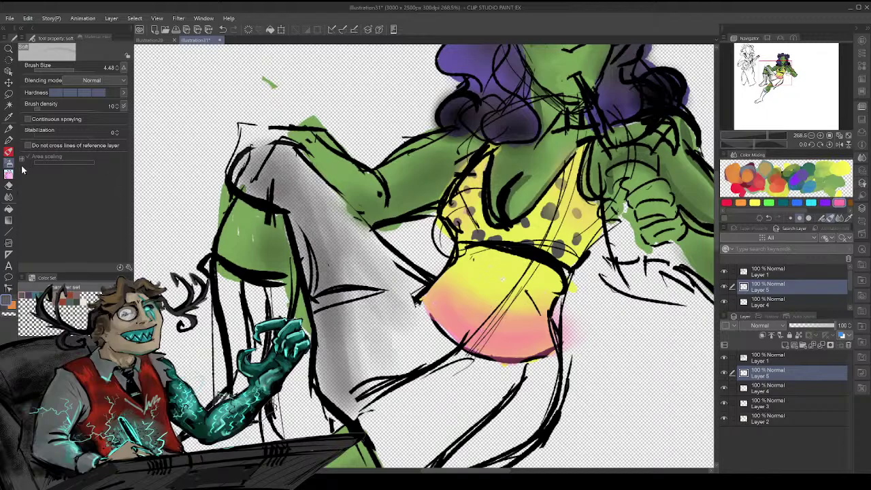
- Try blocking in the skirt with the Comic Ink Pen, using brush size 37.65 and a reduced size of 6.58
click(9, 140)
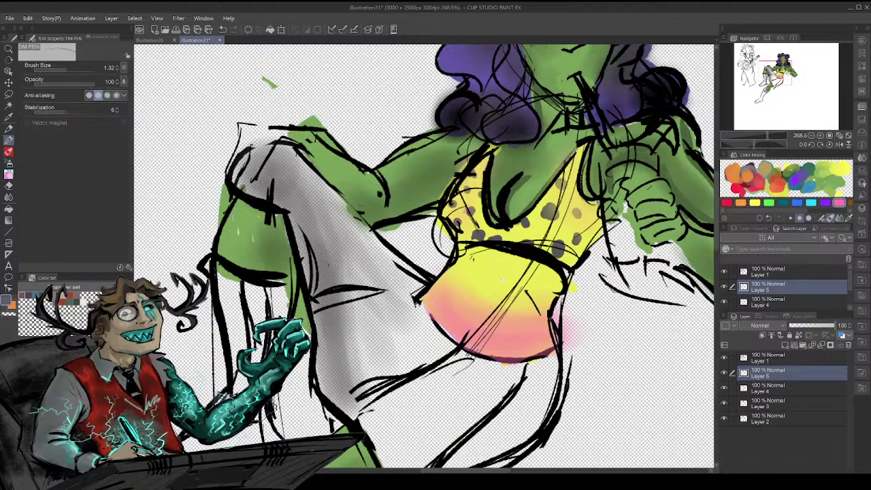
key(.)
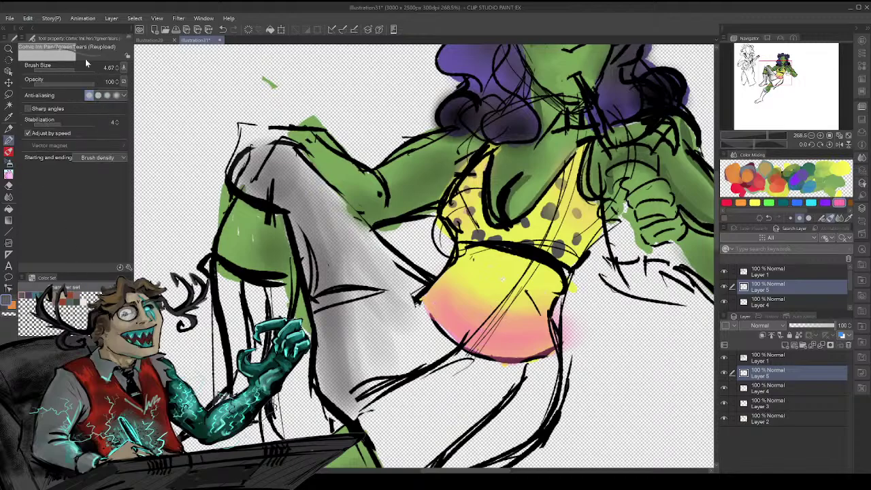
click(88, 69)
mouse_move(316, 258)
mouse_down()
mouse_move(357, 384)
mouse_move(350, 426)
mouse_up()
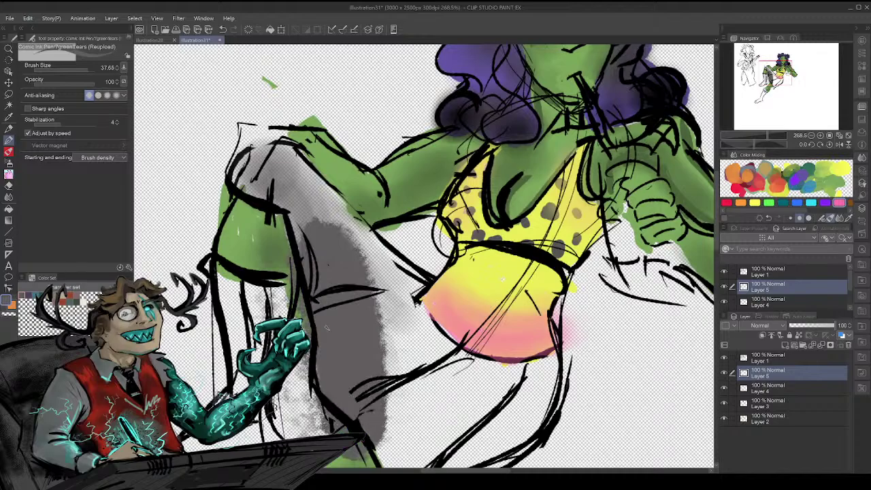
key(ctrl+z)
drag(83, 70, 75, 69)
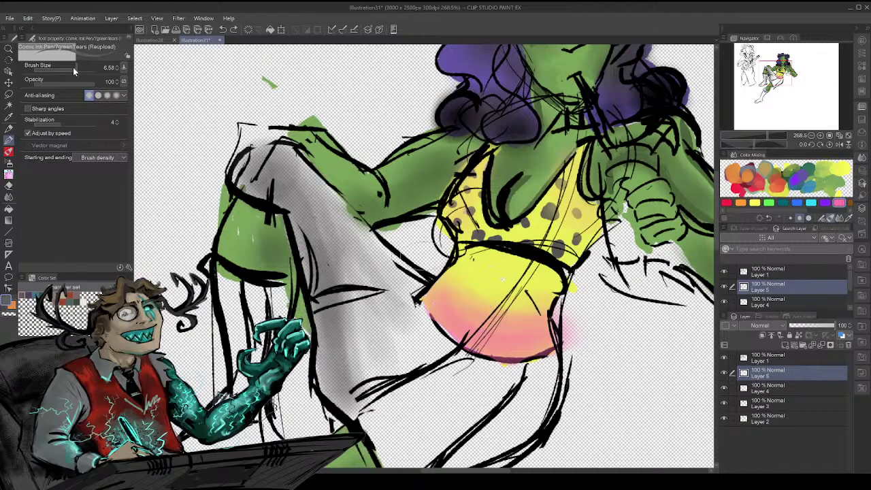
mouse_move(317, 237)
mouse_down()
mouse_move(350, 409)
mouse_move(319, 367)
mouse_move(318, 298)
mouse_up()
- Undo all the grey pen and airbrush strokes on the skirt
key(ctrl+z)
key(ctrl+z)
key(ctrl+z)
key(ctrl+z)
key(ctrl+z)
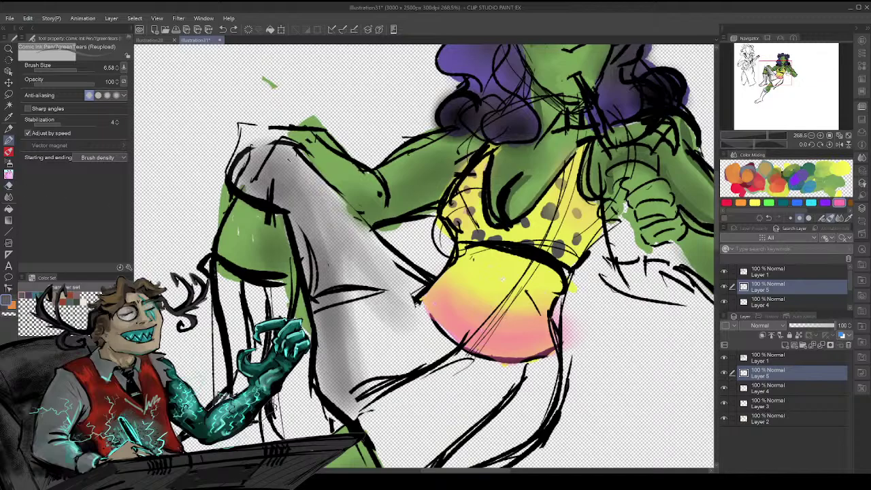
key(ctrl+z)
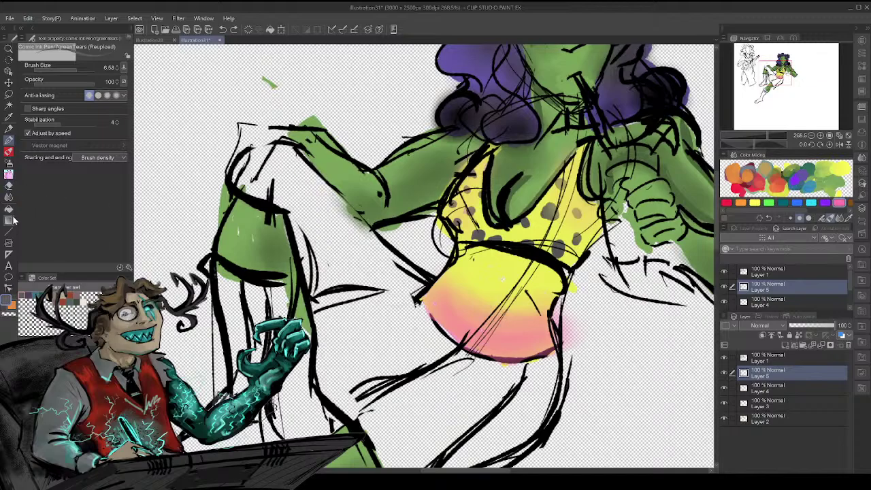
- Fill every section of the skirt with flat dark grey, including the small gaps between the sketch lines
click(9, 208)
click(342, 234)
click(411, 412)
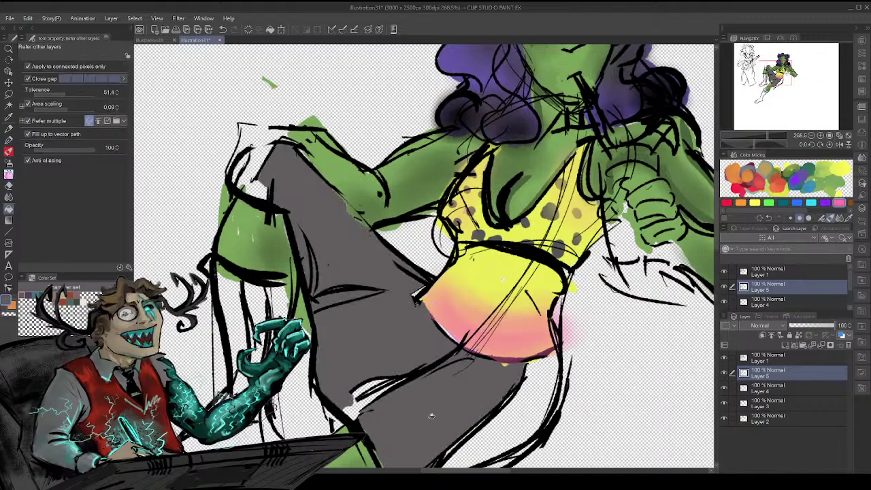
click(517, 433)
click(361, 407)
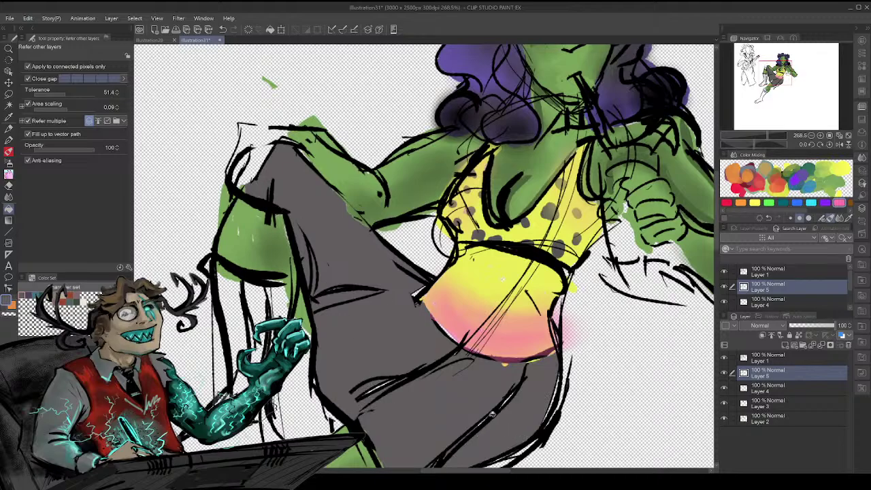
click(388, 389)
click(513, 454)
click(505, 461)
click(554, 401)
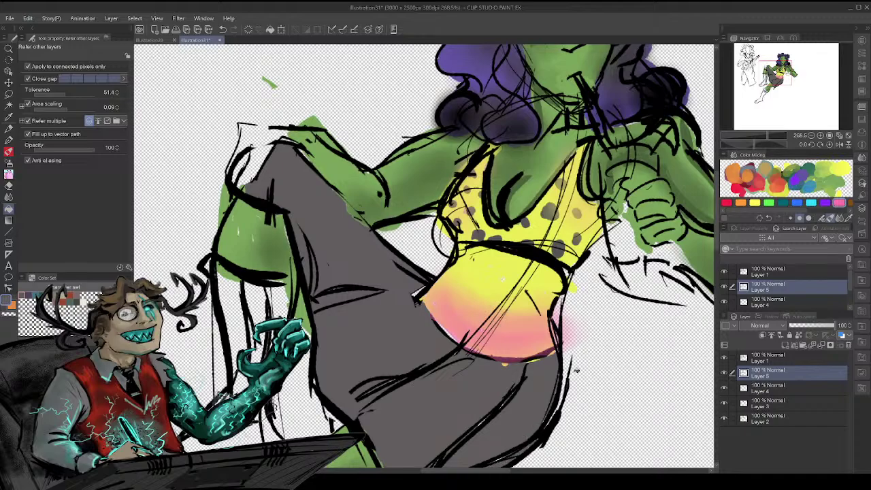
- Choose a darker grey and airbrush soft shadows along the folds and edges of the skirt
click(760, 140)
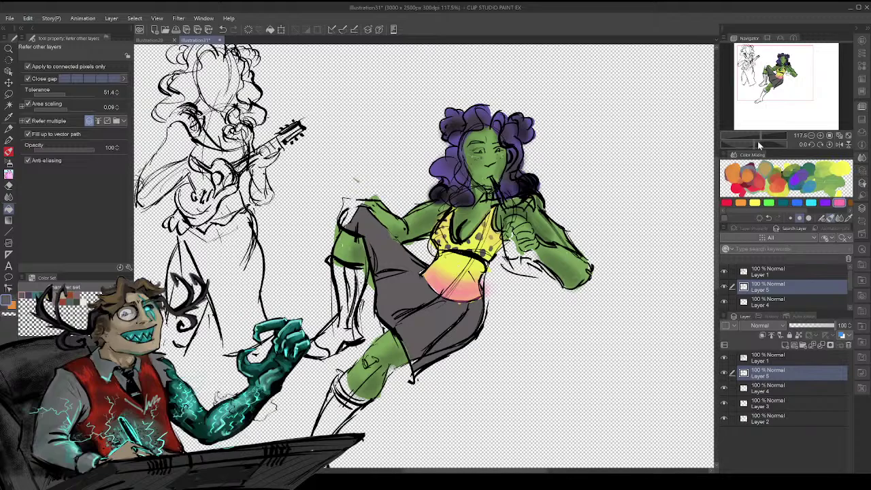
drag(786, 79, 787, 75)
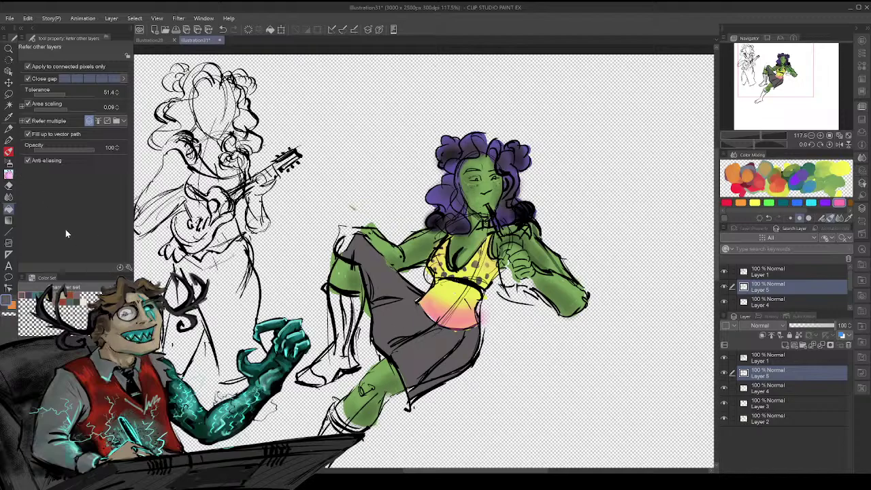
double_click(7, 301)
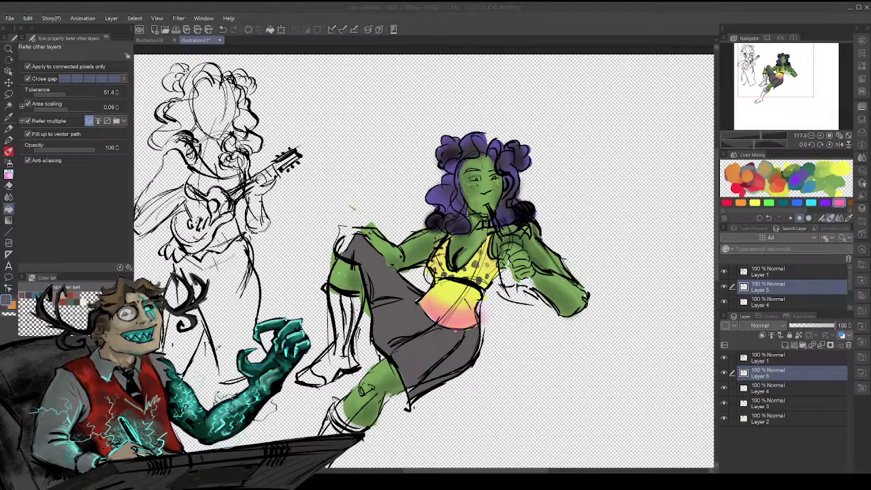
key(Return)
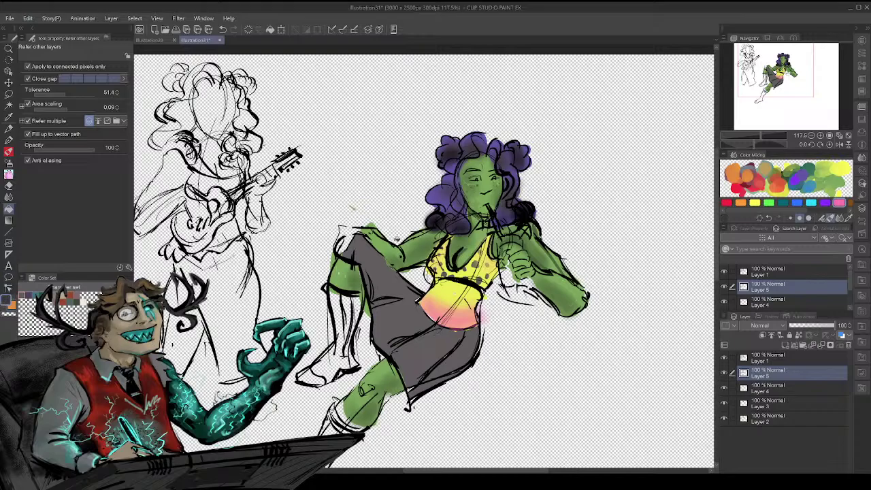
click(9, 139)
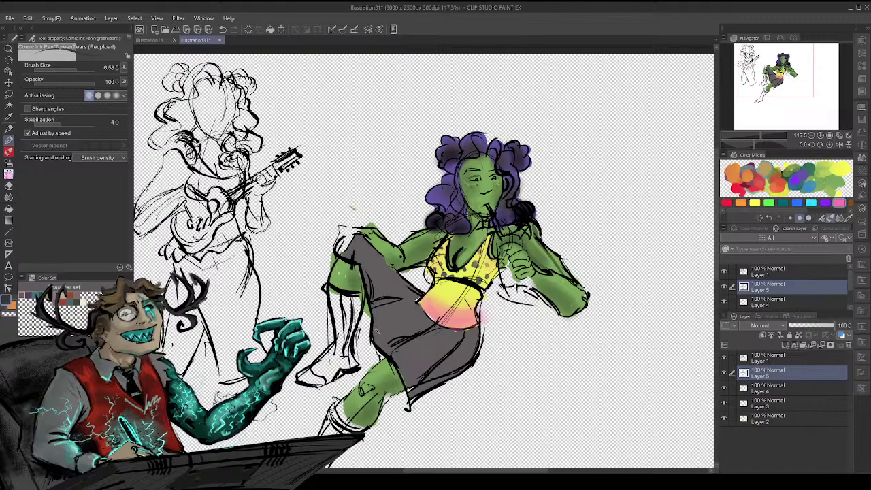
click(9, 163)
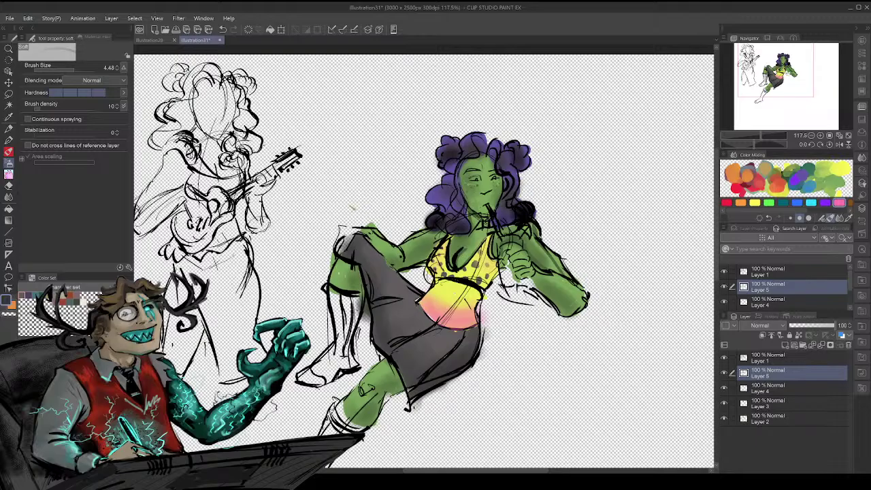
- Try airbrushing soft grey shading on the shoe of the extended lower leg, and undo it
drag(761, 101, 767, 82)
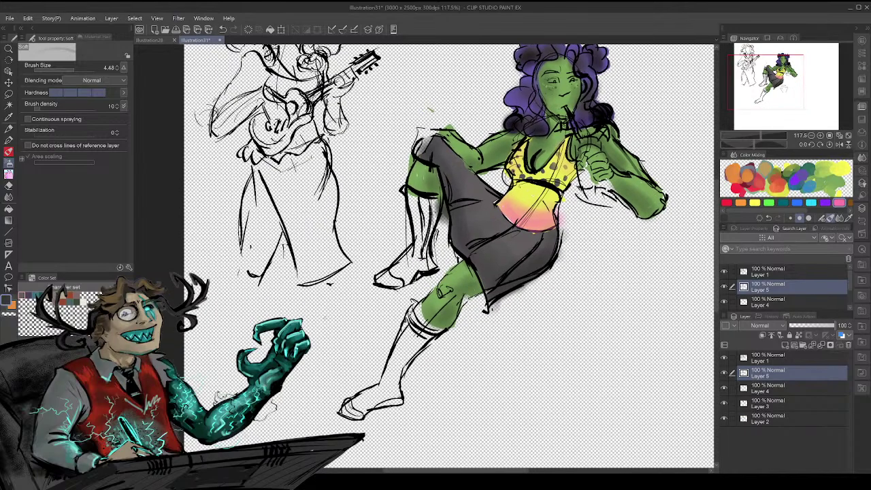
drag(379, 391, 386, 390)
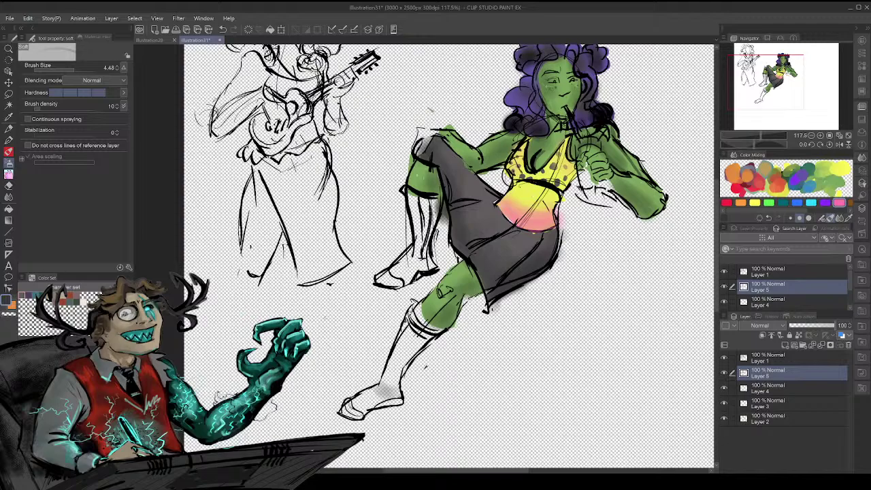
key(ctrl+z)
key(ctrl+z)
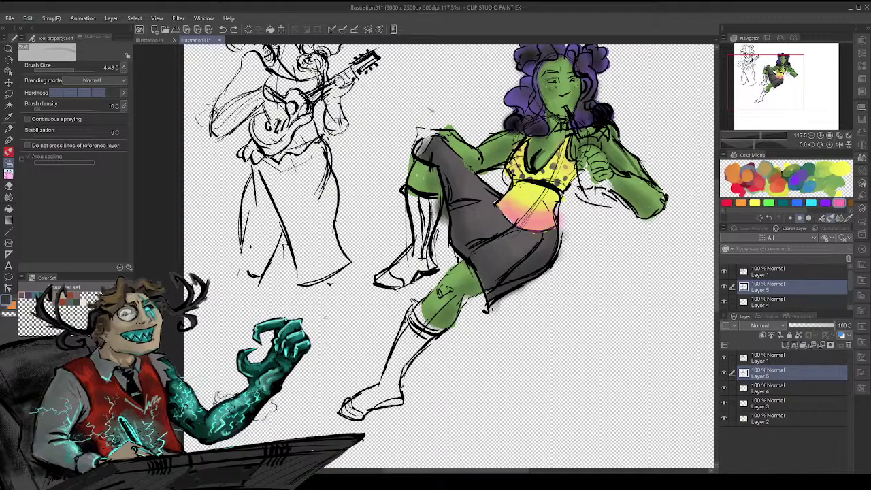
- Switch to the Comic Ink Pen and set the drawing colour to black
drag(755, 74, 756, 71)
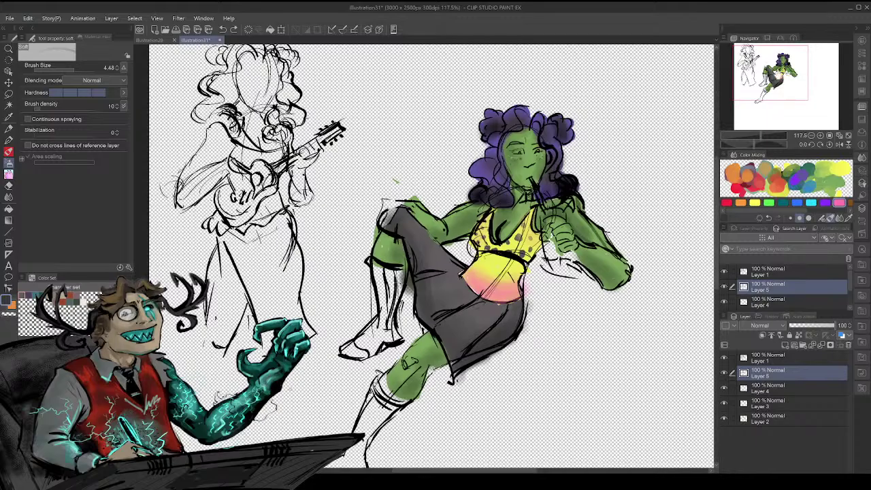
mouse_move(775, 76)
mouse_down()
mouse_move(760, 91)
mouse_move(766, 95)
mouse_move(790, 60)
mouse_move(789, 83)
mouse_move(767, 106)
mouse_up()
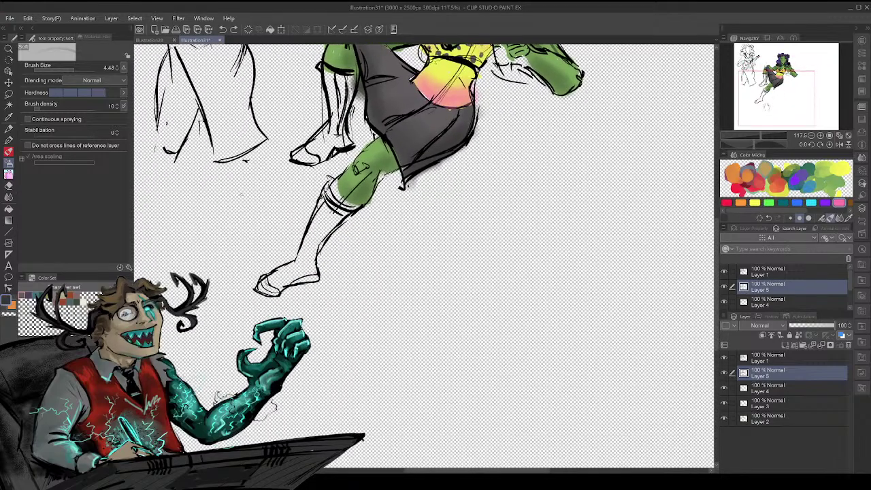
click(9, 140)
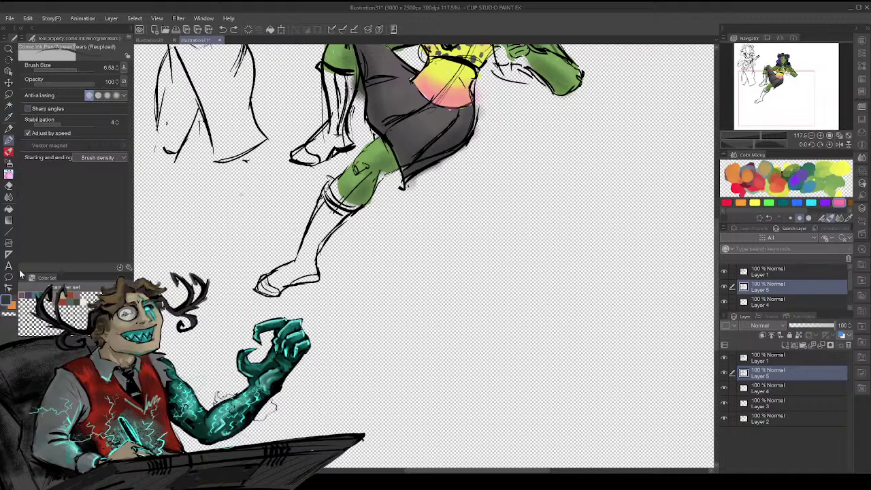
double_click(5, 302)
click(219, 340)
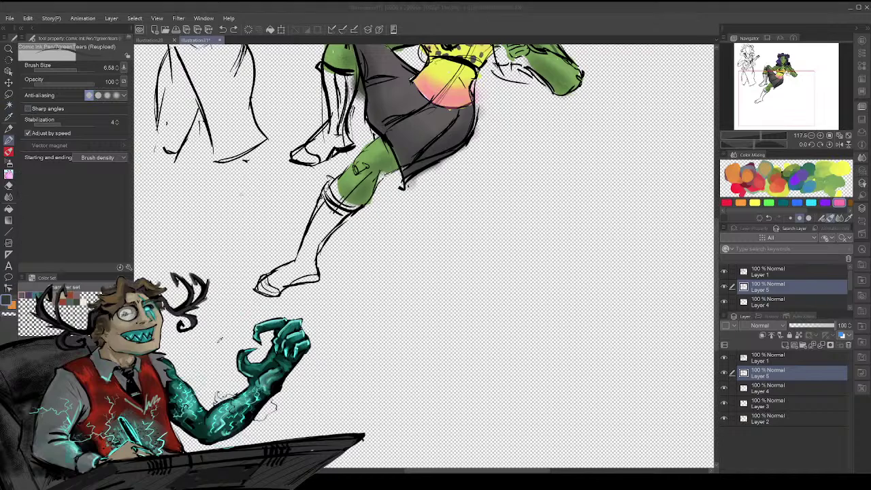
click(410, 232)
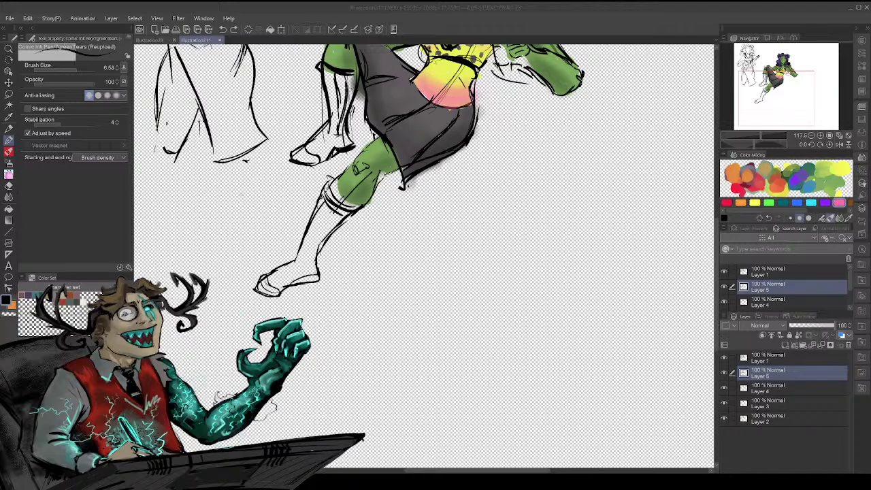
- Sketch a new head outline in the empty area below the reclining woman, framed by long wavy hair ending in curls
mouse_move(489, 321)
mouse_down()
mouse_move(506, 246)
mouse_move(525, 272)
mouse_up()
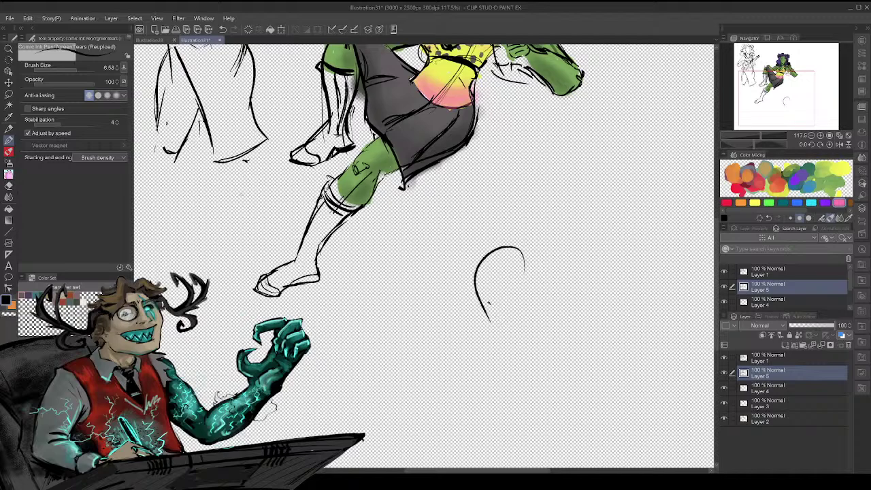
drag(475, 281, 489, 344)
mouse_move(472, 297)
mouse_down()
mouse_move(499, 347)
mouse_move(516, 346)
mouse_move(539, 319)
mouse_up()
mouse_move(535, 267)
mouse_down()
mouse_move(543, 326)
mouse_move(545, 307)
mouse_up()
mouse_move(543, 310)
mouse_down()
mouse_move(530, 329)
mouse_move(560, 299)
mouse_move(544, 311)
mouse_move(564, 275)
mouse_move(546, 290)
mouse_up()
mouse_move(531, 250)
mouse_down()
mouse_move(565, 301)
mouse_move(564, 320)
mouse_move(540, 329)
mouse_up()
mouse_move(544, 327)
mouse_down()
mouse_move(534, 354)
mouse_move(581, 352)
mouse_move(557, 350)
mouse_move(602, 371)
mouse_move(559, 383)
mouse_up()
mouse_move(589, 328)
mouse_down()
mouse_move(586, 283)
mouse_move(514, 233)
mouse_move(512, 266)
mouse_move(480, 278)
mouse_move(455, 317)
mouse_move(469, 335)
mouse_up()
mouse_move(464, 335)
mouse_down()
mouse_move(452, 363)
mouse_move(439, 355)
mouse_move(462, 328)
mouse_up()
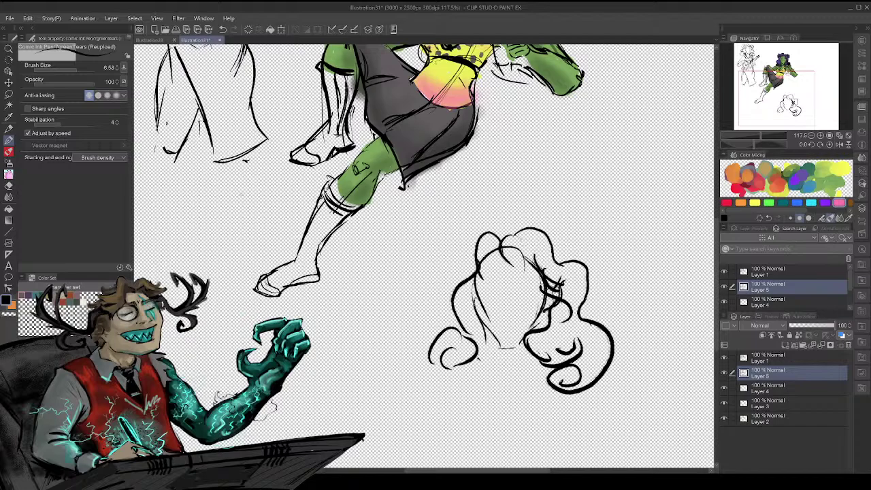
mouse_move(463, 367)
mouse_down()
mouse_move(486, 377)
mouse_move(503, 359)
mouse_up()
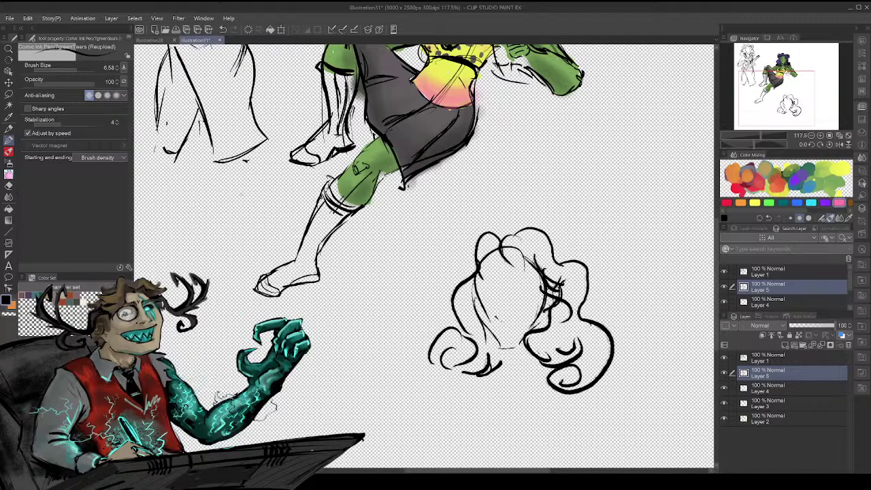
- Try sketching a mouth inside the new face outline, and undo the strokes
mouse_move(496, 323)
mouse_down()
mouse_move(516, 319)
mouse_move(508, 323)
mouse_up()
mouse_move(501, 321)
mouse_down()
mouse_move(490, 316)
mouse_move(521, 313)
mouse_up()
key(ctrl+z)
key(ctrl+z)
key(ctrl+z)
key(ctrl+z)
key(ctrl+z)
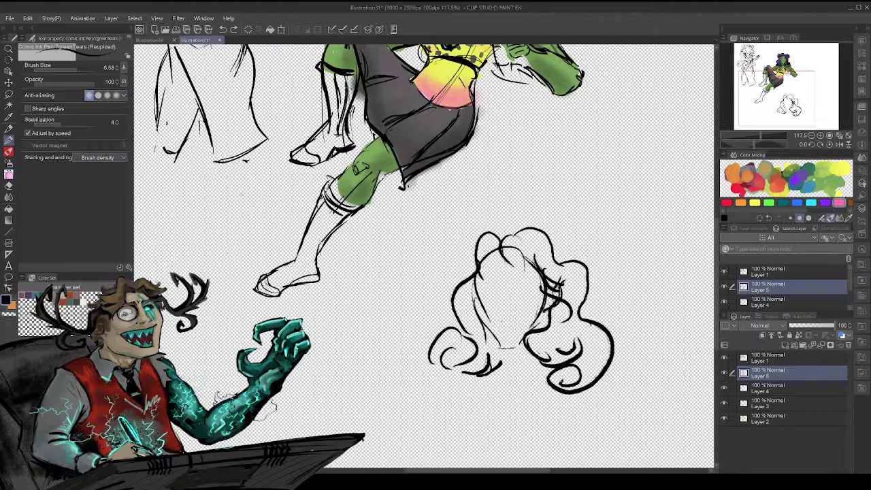
- Draw a wide open mouth with lips on the new face, undoing unwanted strokes
mouse_move(492, 318)
mouse_down()
mouse_move(523, 310)
mouse_move(508, 326)
mouse_move(522, 313)
mouse_move(494, 319)
mouse_move(515, 317)
mouse_up()
key(ctrl+z)
key(ctrl+z)
key(ctrl+z)
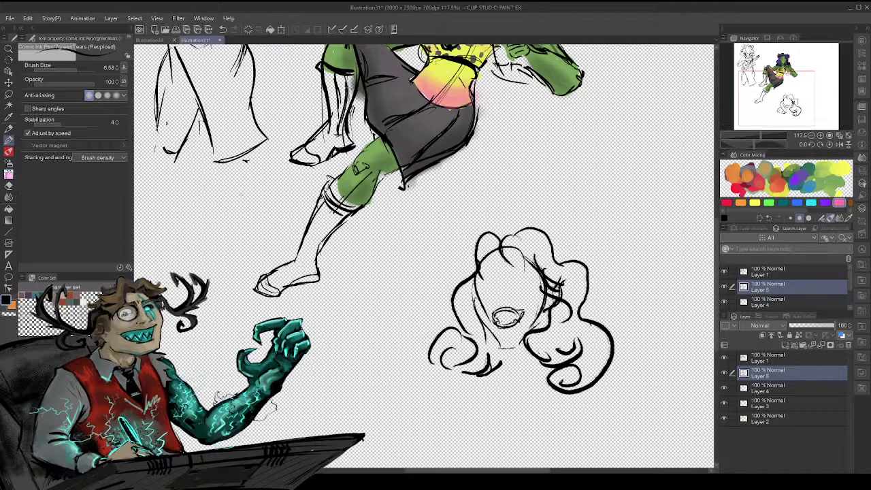
drag(494, 314, 516, 312)
- Try out several eyebrow lines above the small nose mark, undoing and erasing the brow strokes
drag(476, 276, 513, 268)
drag(510, 274, 530, 273)
mouse_move(477, 279)
mouse_down()
mouse_move(493, 288)
mouse_move(523, 280)
mouse_up()
key(ctrl+z)
key(ctrl+z)
key(ctrl+z)
key(ctrl+z)
key(ctrl+z)
drag(479, 284, 491, 279)
key(ctrl+z)
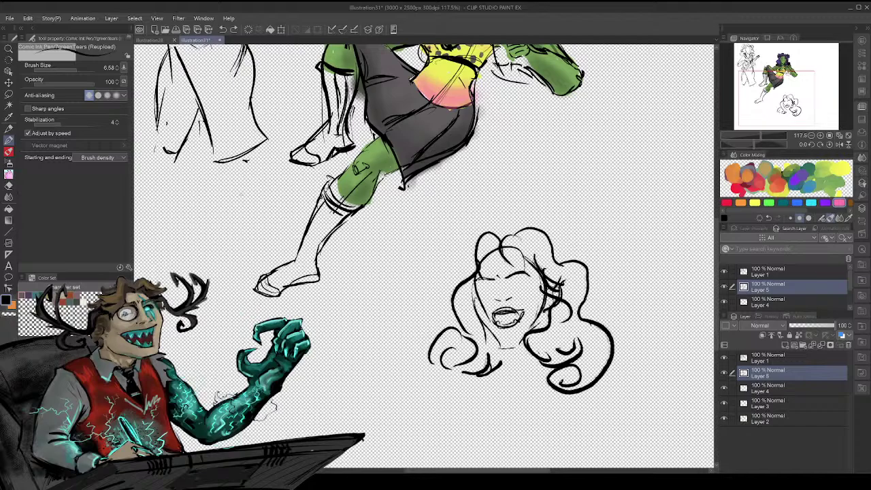
drag(525, 274, 493, 278)
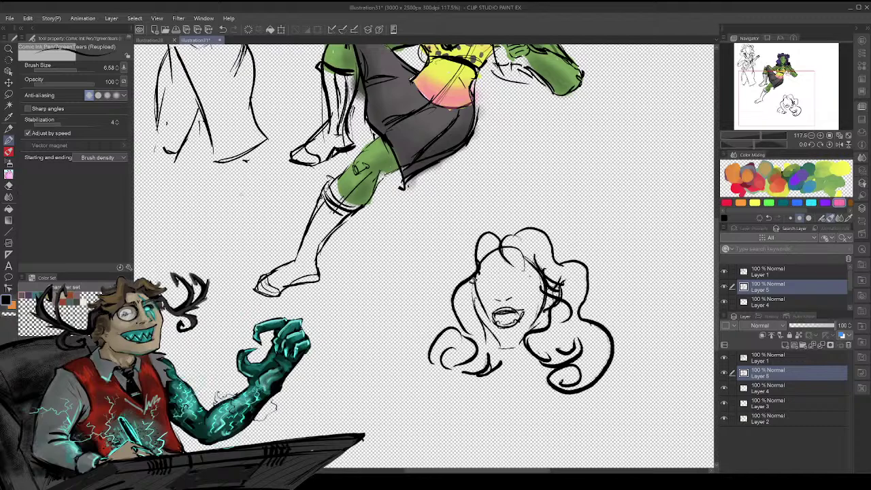
- Draw the eyes, eyebrows and nose on the new face, and add short neck lines under the chin
mouse_move(508, 281)
mouse_down()
mouse_move(525, 279)
mouse_move(487, 287)
mouse_move(515, 282)
mouse_move(520, 270)
mouse_move(490, 274)
mouse_move(496, 297)
mouse_move(499, 282)
mouse_up()
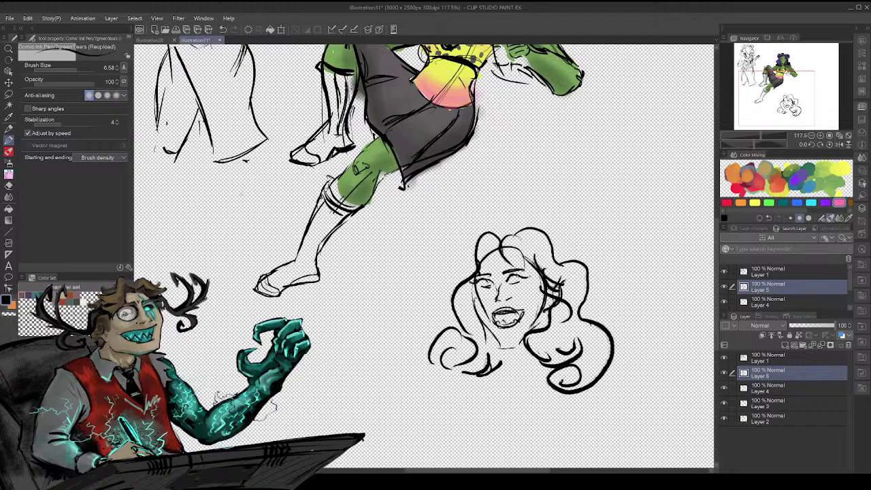
mouse_move(504, 317)
mouse_down()
mouse_move(512, 371)
mouse_move(500, 370)
mouse_move(518, 380)
mouse_up()
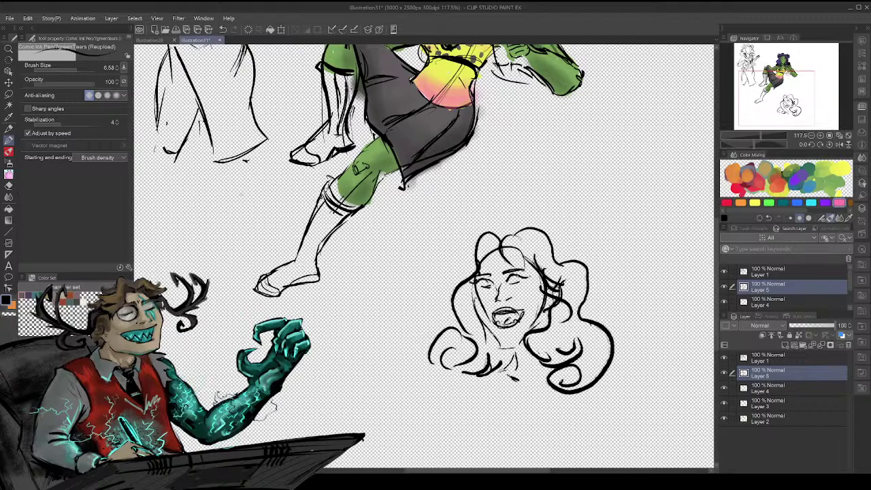
drag(474, 287, 486, 326)
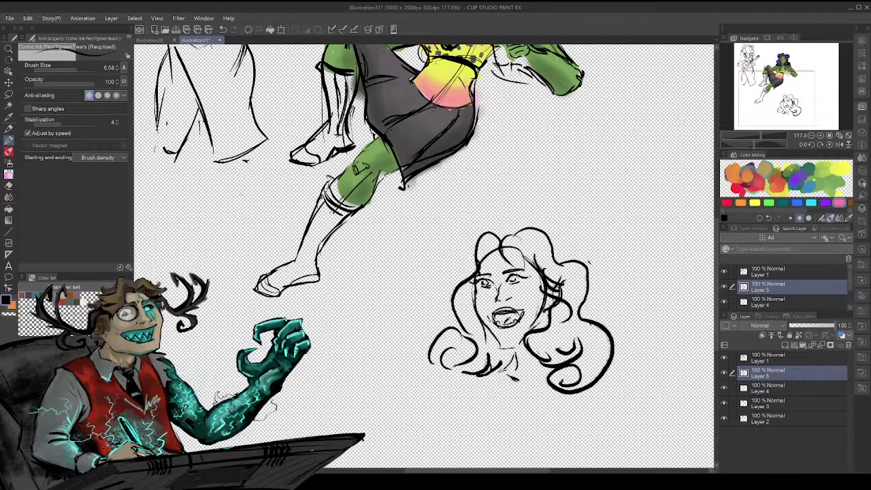
- Try adding a hair strand down the right side of the new face, and undo it
mouse_move(515, 255)
mouse_down()
mouse_move(542, 271)
mouse_move(509, 429)
mouse_move(509, 354)
mouse_move(559, 316)
mouse_move(550, 346)
mouse_up()
key(ctrl+z)
key(ctrl+z)
key(ctrl+z)
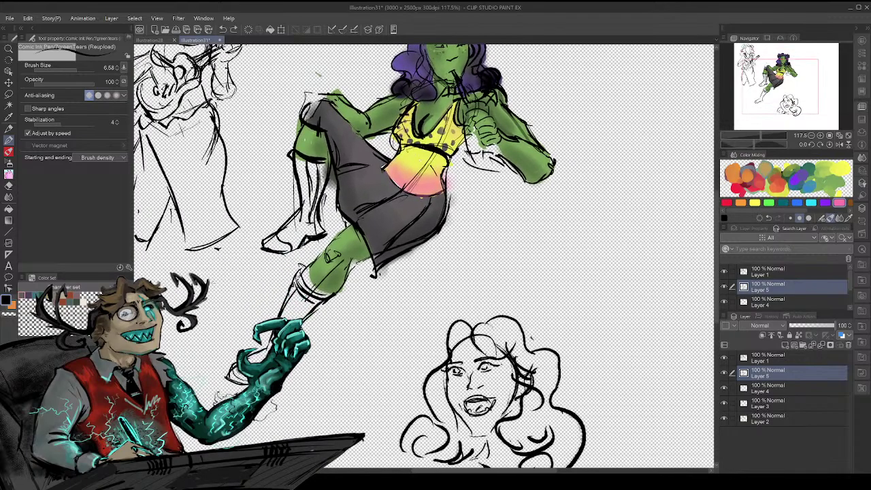
- Try reshaping the new head's hair with narrower strands on the right and tighter looping curls on both sides
mouse_move(544, 440)
mouse_down()
mouse_move(517, 354)
mouse_move(504, 384)
mouse_up()
mouse_move(553, 347)
mouse_down()
mouse_move(524, 341)
mouse_move(481, 363)
mouse_move(509, 360)
mouse_move(516, 318)
mouse_move(529, 308)
mouse_move(527, 354)
mouse_up()
mouse_move(499, 258)
mouse_down()
mouse_move(529, 347)
mouse_move(480, 367)
mouse_move(490, 350)
mouse_move(460, 372)
mouse_up()
drag(512, 342, 520, 362)
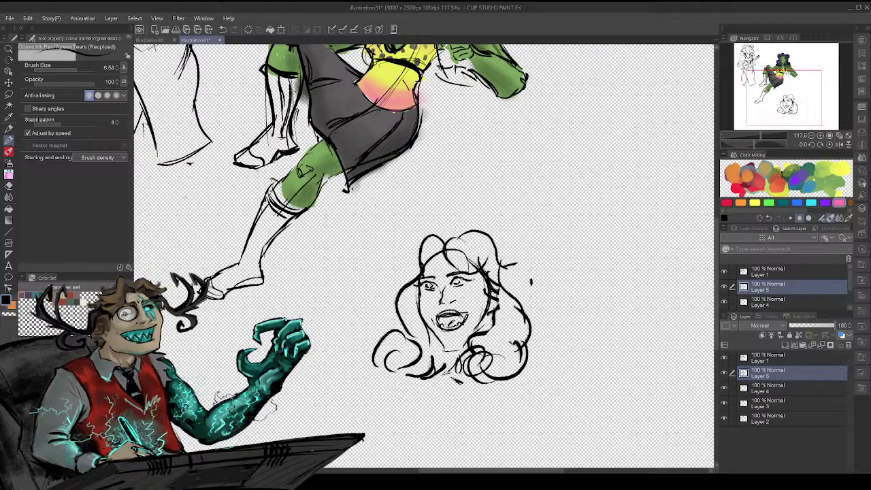
drag(520, 307, 518, 348)
drag(502, 280, 515, 316)
drag(496, 253, 508, 291)
mouse_move(427, 372)
mouse_down()
mouse_move(402, 378)
mouse_move(395, 331)
mouse_move(429, 335)
mouse_move(416, 313)
mouse_up()
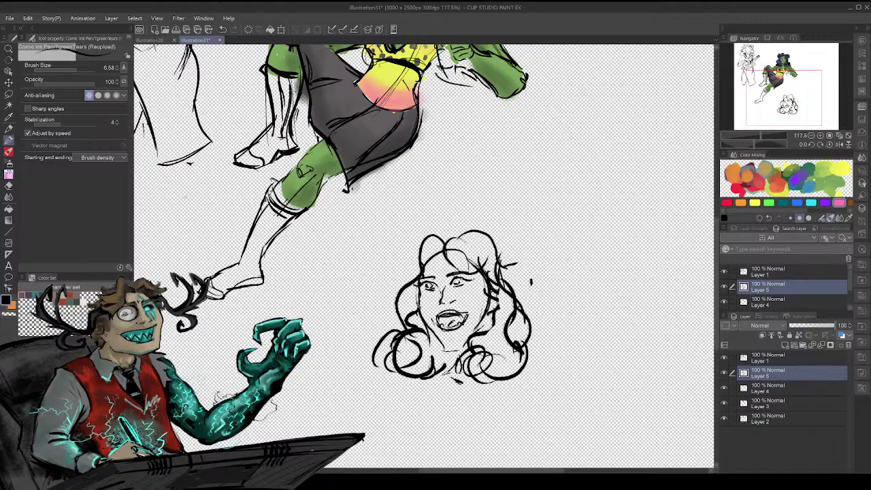
- Remove the looping curls at the lower ends of the hair on both sides of the new head
key(ctrl+z)
key(ctrl+z)
key(ctrl+z)
key(ctrl+z)
key(ctrl+z)
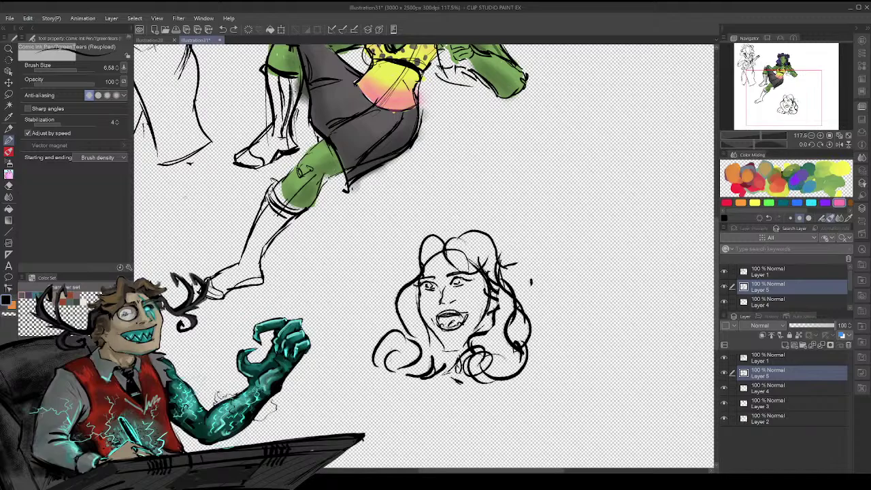
key(ctrl+z)
key(ctrl+z)
key(ctrl+z)
key(ctrl+z)
key(ctrl+z)
key(ctrl+z)
key(ctrl+z)
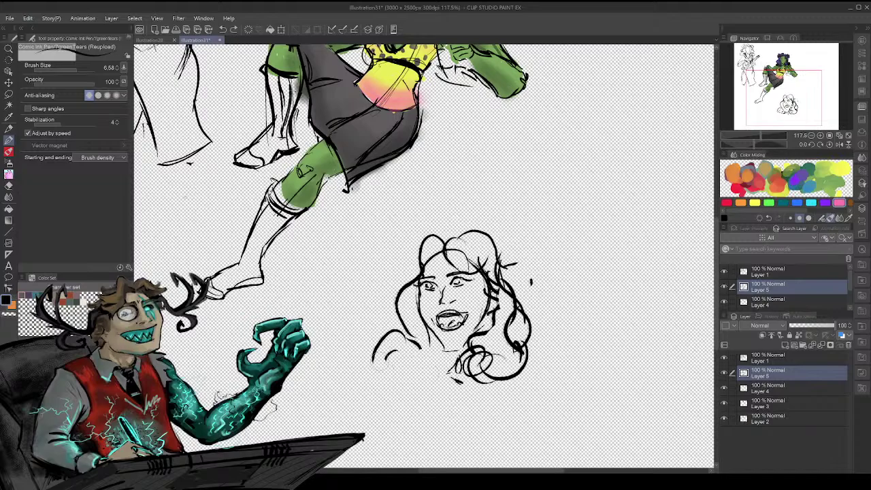
key(ctrl+z)
key(ctrl+z)
key(ctrl+z)
key(ctrl+z)
key(ctrl+z)
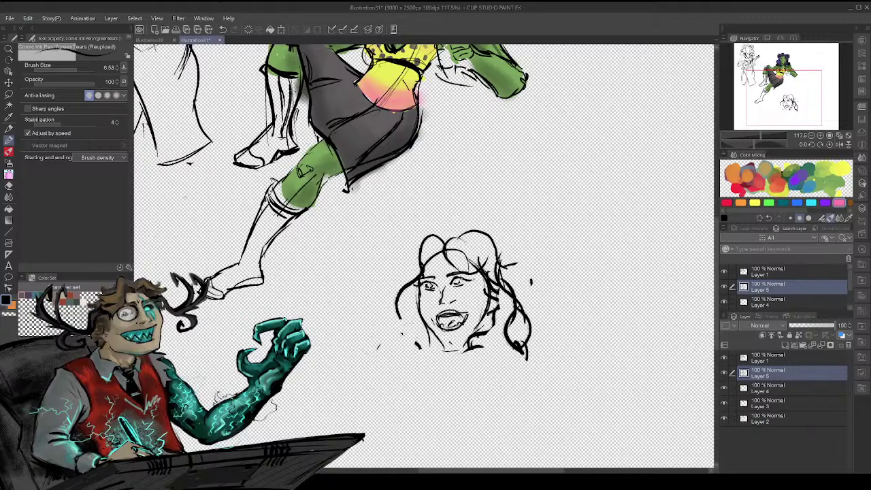
- Redraw the jaw and cheek with firmer lines, and erase the remaining long hair strands to the right of the face
mouse_move(435, 333)
mouse_down()
mouse_move(457, 349)
mouse_move(479, 318)
mouse_up()
mouse_move(420, 286)
mouse_down()
mouse_move(419, 311)
mouse_move(435, 337)
mouse_up()
mouse_move(495, 273)
mouse_down()
mouse_move(472, 343)
mouse_move(481, 328)
mouse_move(478, 343)
mouse_move(512, 327)
mouse_move(524, 359)
mouse_move(516, 299)
mouse_move(529, 337)
mouse_up()
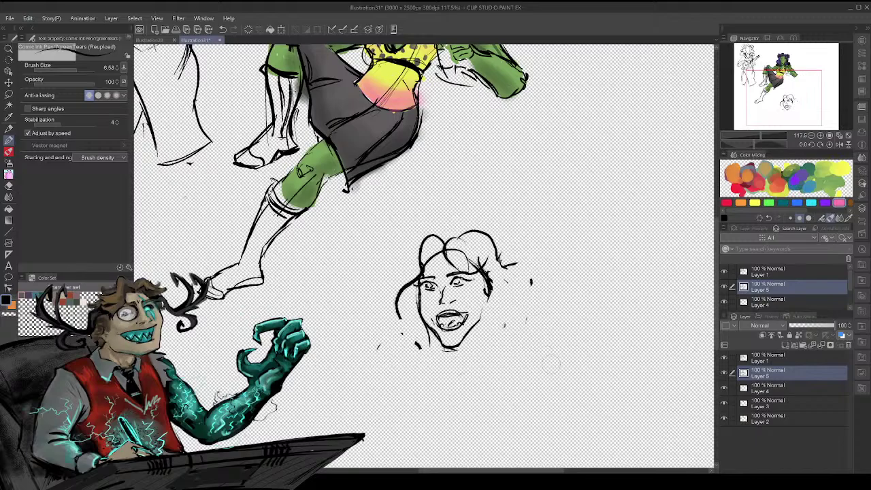
- Erase the inner hairline strokes and draw loose curls over the forehead and beside both sides of the face
drag(779, 102, 783, 82)
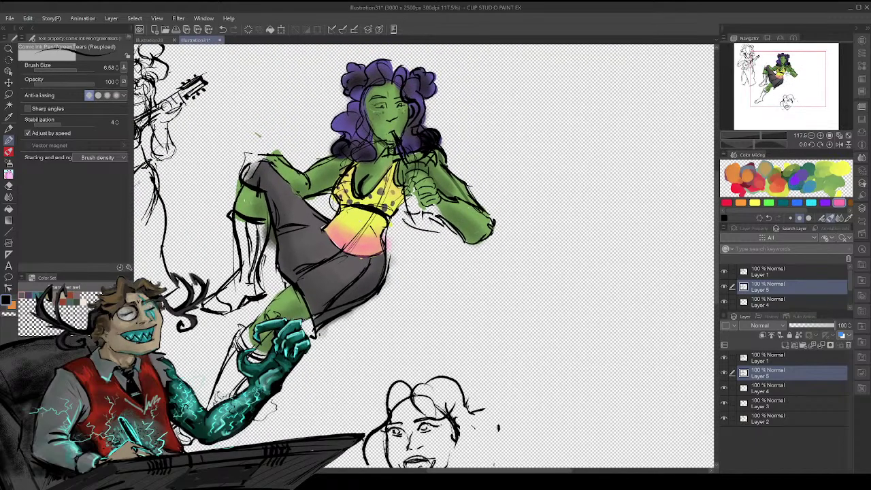
mouse_move(413, 402)
mouse_down()
mouse_move(449, 421)
mouse_move(427, 398)
mouse_move(454, 427)
mouse_up()
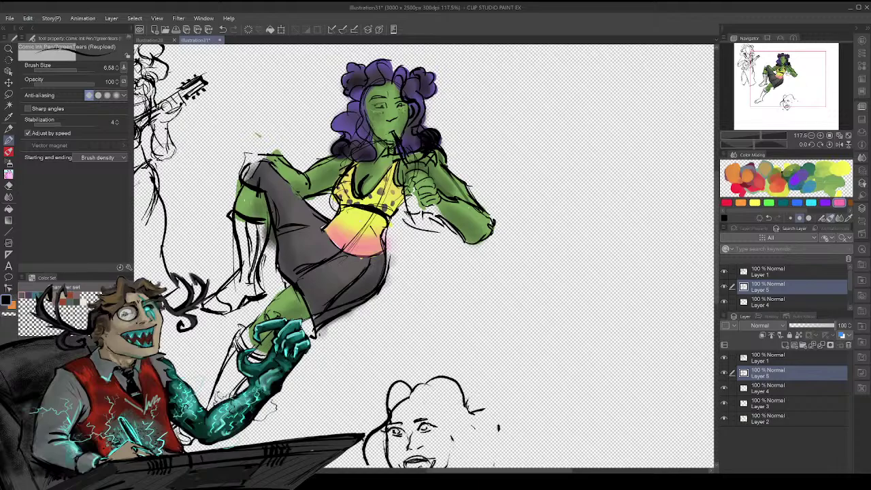
mouse_move(417, 406)
mouse_down()
mouse_move(436, 378)
mouse_move(436, 416)
mouse_up()
mouse_move(407, 373)
mouse_down()
mouse_move(414, 401)
mouse_move(366, 422)
mouse_move(385, 444)
mouse_move(385, 407)
mouse_up()
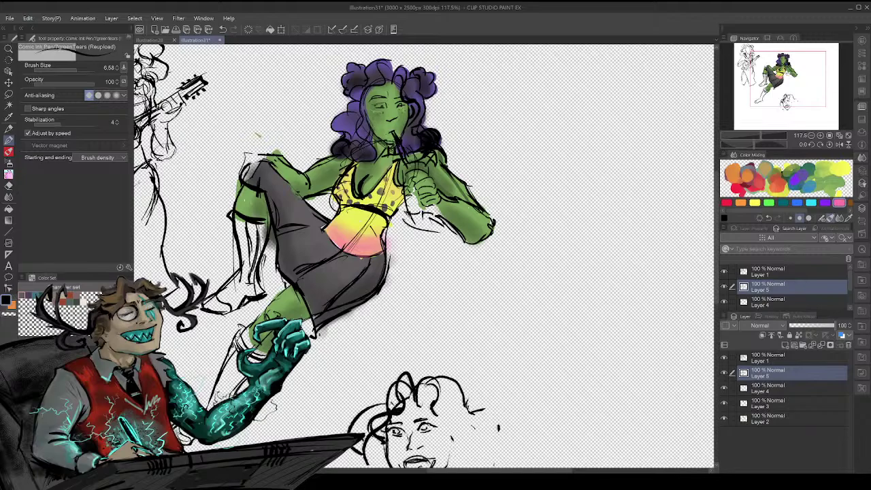
key(ctrl+z)
drag(360, 448, 385, 411)
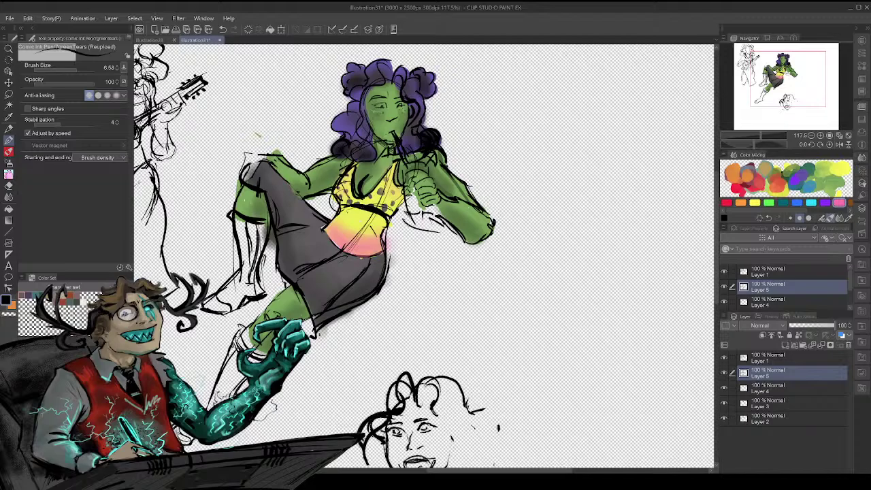
mouse_move(470, 406)
mouse_down()
mouse_move(436, 454)
mouse_move(441, 464)
mouse_move(462, 463)
mouse_up()
- Add bunches of tight curls at the upper left and upper right of the new head's hair
drag(782, 96, 783, 101)
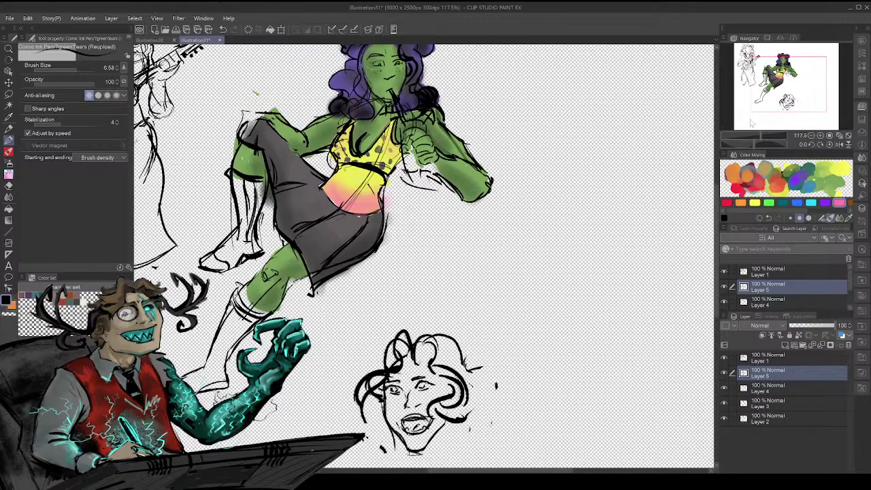
mouse_move(452, 354)
mouse_down()
mouse_move(475, 332)
mouse_move(497, 373)
mouse_move(473, 388)
mouse_up()
mouse_move(412, 335)
mouse_down()
mouse_move(407, 322)
mouse_move(375, 355)
mouse_move(424, 325)
mouse_up()
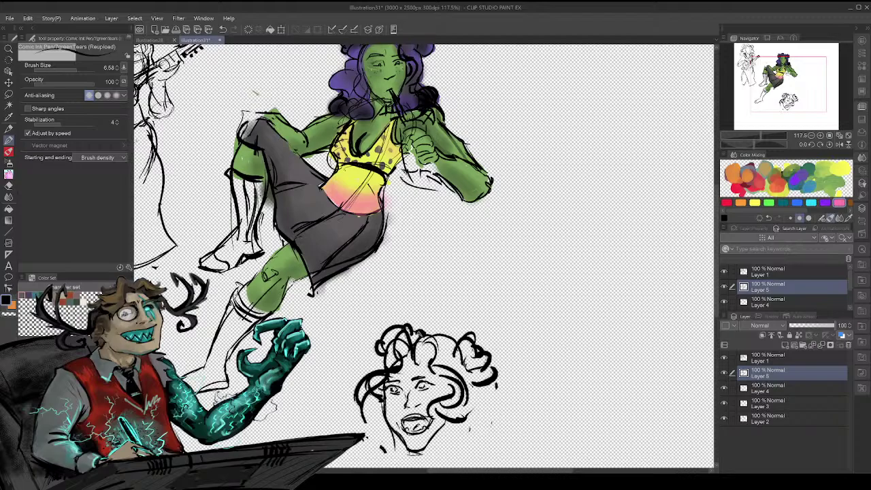
- Try drawing a long strand falling from the right-hand curls, and undo it
drag(762, 91, 784, 96)
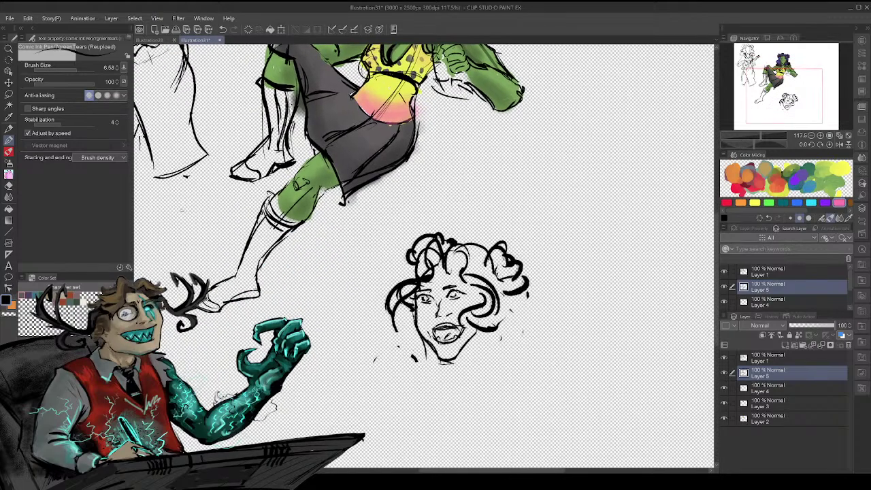
mouse_move(503, 287)
mouse_down()
mouse_move(526, 340)
mouse_move(512, 344)
mouse_up()
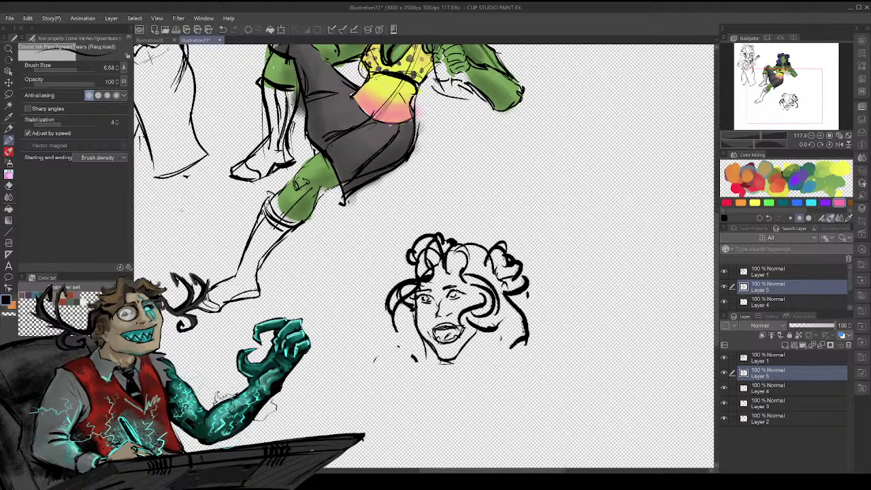
mouse_move(787, 98)
mouse_down()
mouse_move(781, 82)
mouse_move(777, 93)
mouse_up()
key(ctrl+z)
key(ctrl+z)
- Darken the area below the open mouth and draw long wavy curls down the right side of the head
drag(563, 324, 568, 333)
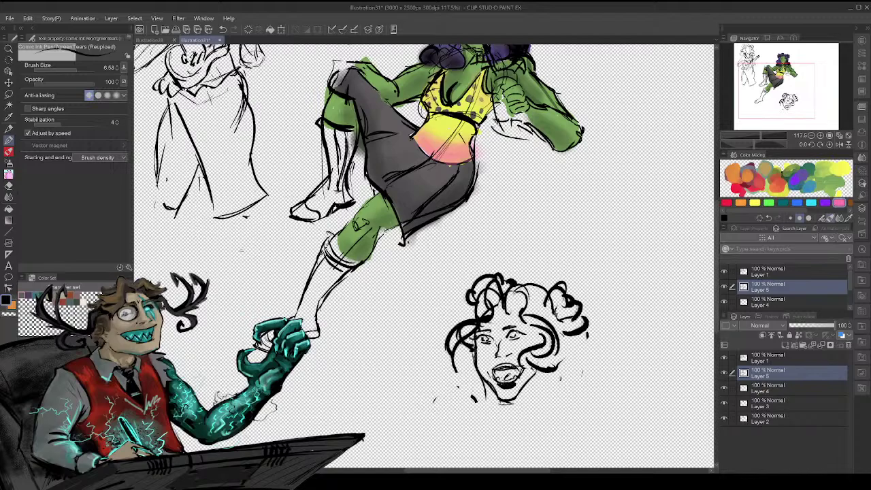
drag(512, 383, 518, 379)
mouse_move(565, 334)
mouse_down()
mouse_move(590, 372)
mouse_move(565, 396)
mouse_move(546, 377)
mouse_move(564, 409)
mouse_move(539, 397)
mouse_move(535, 411)
mouse_move(562, 381)
mouse_up()
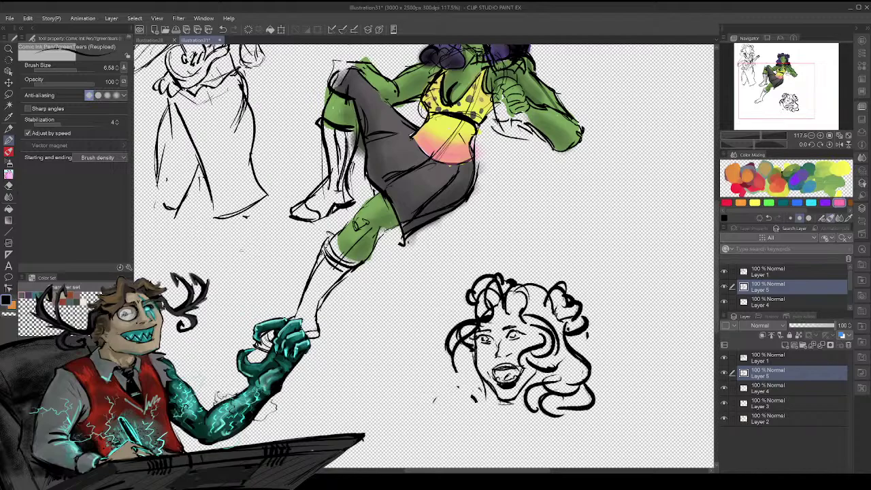
- Draw looping curls at the lower left of the open-mouthed head's hair and remove its eyes and eyebrows
mouse_move(477, 375)
mouse_down()
mouse_move(455, 403)
mouse_move(433, 399)
mouse_move(452, 376)
mouse_up()
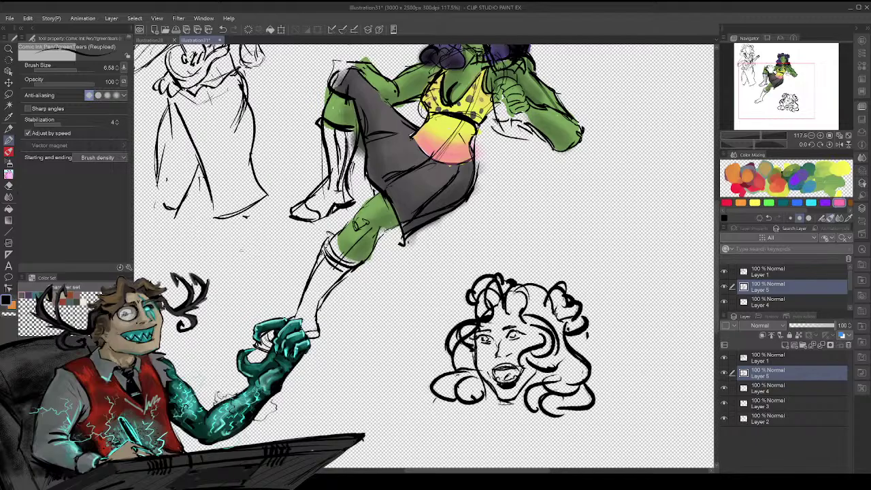
mouse_move(422, 258)
mouse_down()
mouse_move(398, 231)
mouse_move(429, 299)
mouse_move(391, 284)
mouse_up()
key(ctrl+z)
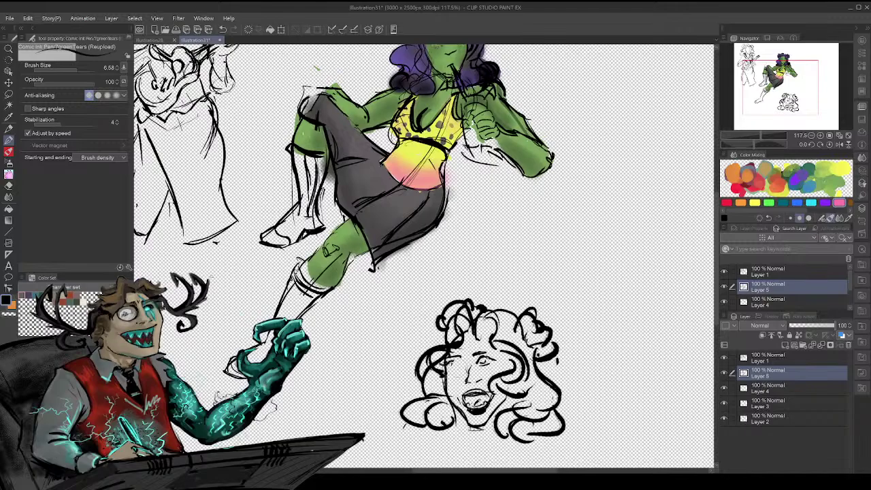
key(ctrl+z)
key(ctrl+z)
key(ctrl+z)
key(ctrl+z)
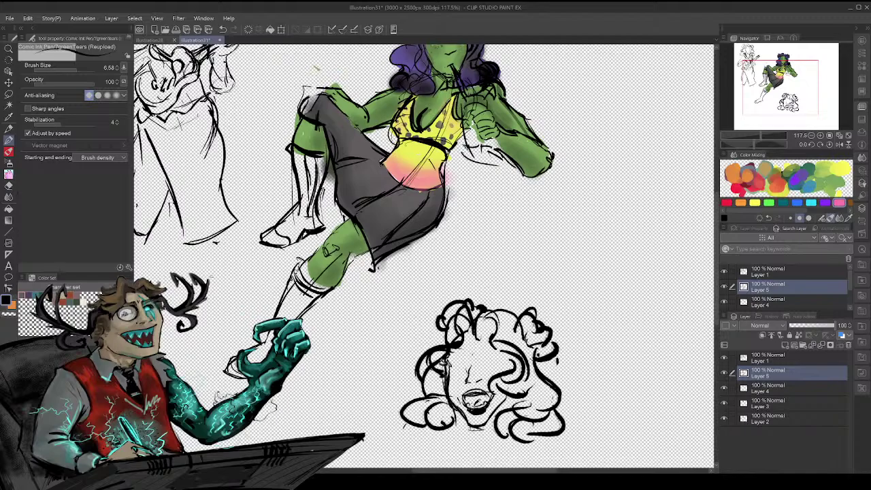
- Try sketching a curved guide line across the eye level of the open-mouthed face, and undo it
mouse_move(440, 359)
mouse_down()
mouse_move(502, 365)
mouse_move(512, 354)
mouse_up()
key(ctrl+z)
key(ctrl+z)
drag(451, 362, 506, 367)
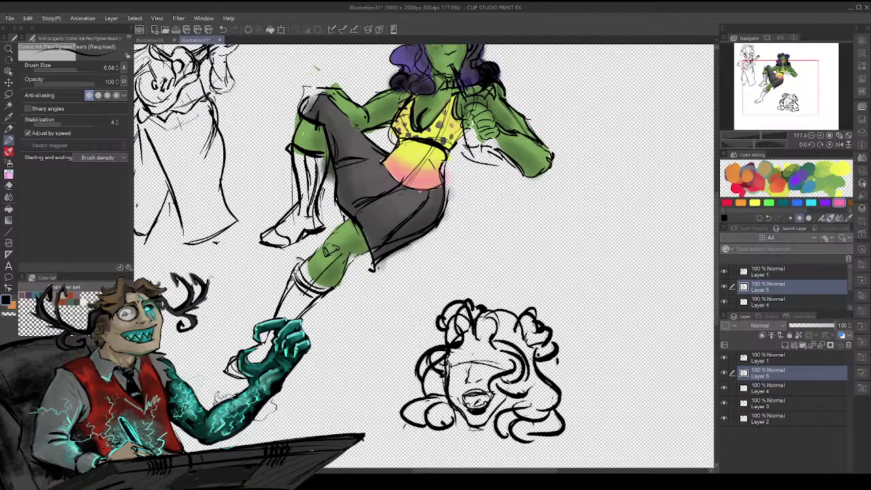
key(ctrl+z)
key(ctrl+z)
drag(467, 378, 472, 382)
key(ctrl+z)
- Redraw the eyes and eyebrows of the open-mouthed head, with dark pupils
drag(481, 350, 497, 356)
drag(444, 362, 463, 362)
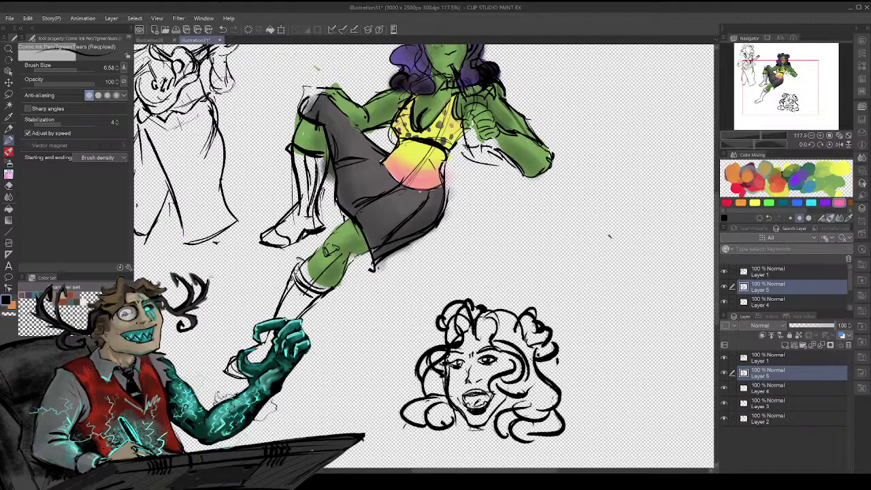
- Sketch a second head outline to the right of the reclining woman, with wavy hair and curls down its right side
mouse_move(599, 161)
mouse_down()
mouse_move(614, 237)
mouse_move(594, 196)
mouse_move(628, 233)
mouse_move(652, 208)
mouse_up()
mouse_move(644, 151)
mouse_down()
mouse_move(652, 214)
mouse_move(642, 221)
mouse_move(603, 162)
mouse_move(577, 196)
mouse_up()
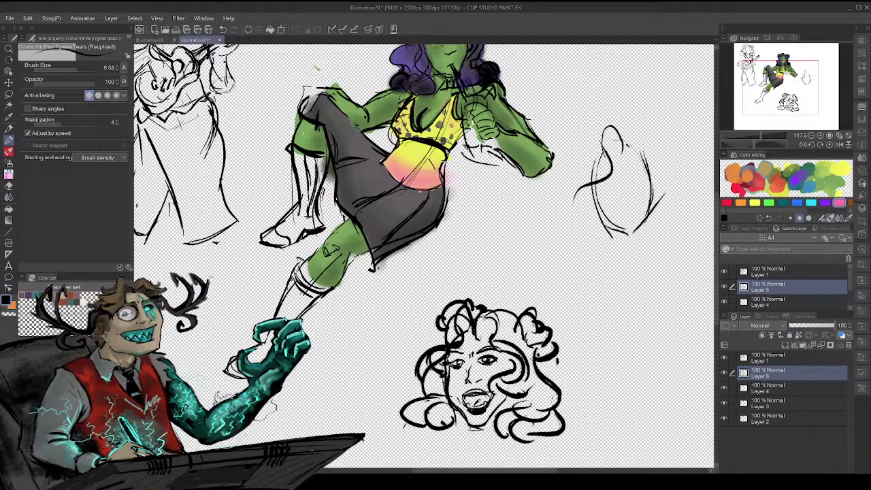
mouse_move(630, 156)
mouse_down()
mouse_move(648, 153)
mouse_move(668, 167)
mouse_move(683, 204)
mouse_move(668, 229)
mouse_move(652, 231)
mouse_move(693, 232)
mouse_up()
mouse_move(692, 237)
mouse_down()
mouse_move(654, 247)
mouse_move(669, 248)
mouse_up()
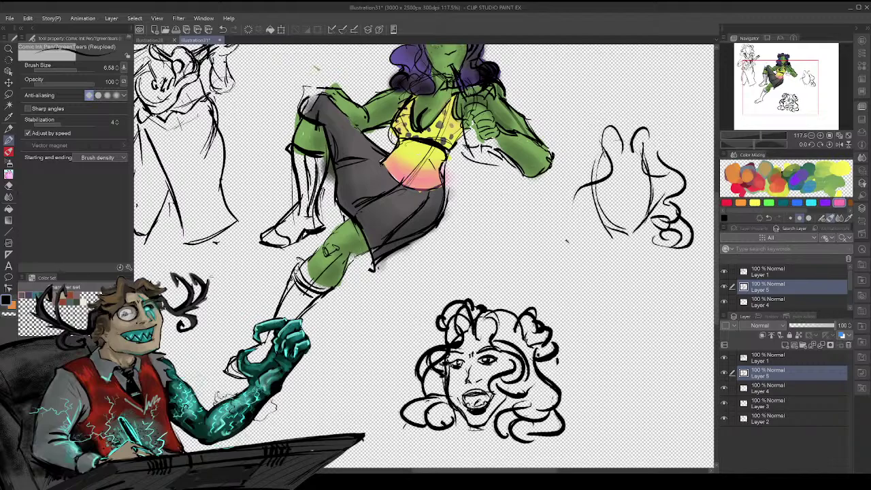
- Draw the looping curls at the lower left of the second head
drag(606, 193, 588, 232)
drag(611, 227, 600, 239)
drag(603, 234, 592, 259)
mouse_move(606, 228)
mouse_down()
mouse_move(590, 249)
mouse_move(601, 244)
mouse_up()
drag(592, 214, 557, 242)
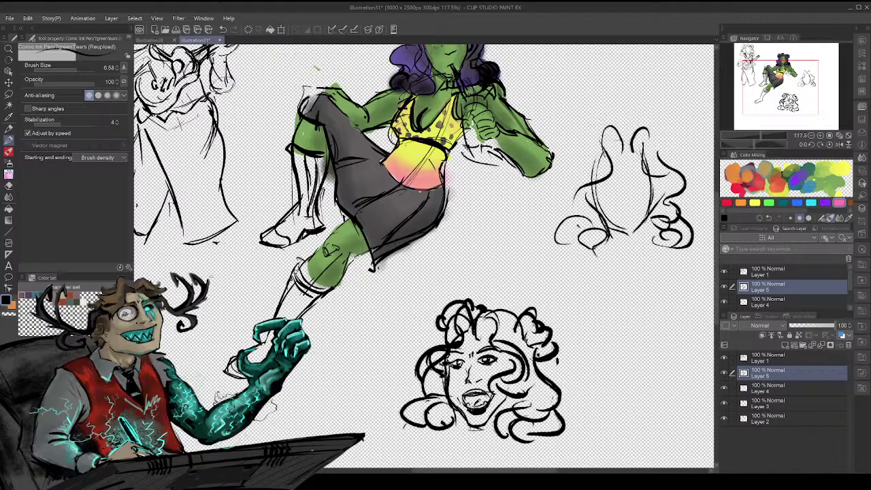
- Draw the wavy hair down the second head's left side and add tight curls at its upper left and upper right
drag(584, 199, 570, 217)
drag(591, 162, 572, 204)
mouse_move(627, 125)
mouse_down()
mouse_move(590, 159)
mouse_move(587, 133)
mouse_move(577, 167)
mouse_move(584, 150)
mouse_up()
drag(587, 145, 572, 164)
drag(594, 126, 583, 138)
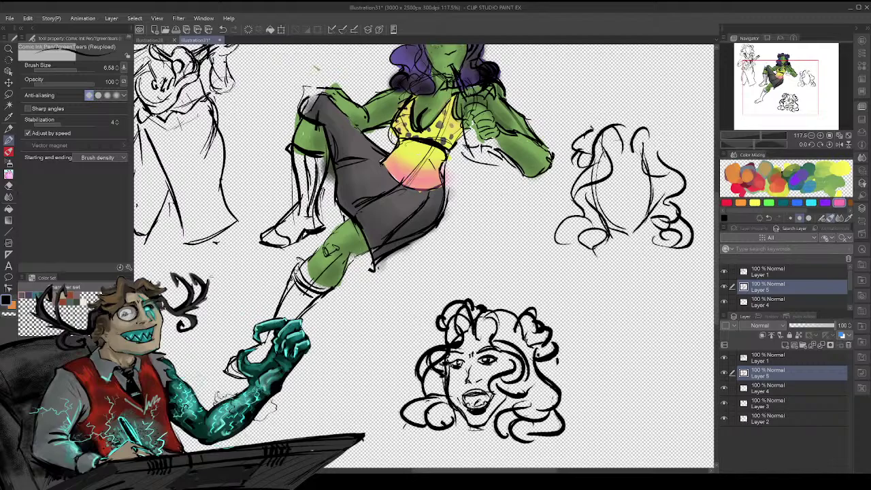
mouse_move(642, 130)
mouse_down()
mouse_move(672, 159)
mouse_move(661, 170)
mouse_move(672, 167)
mouse_up()
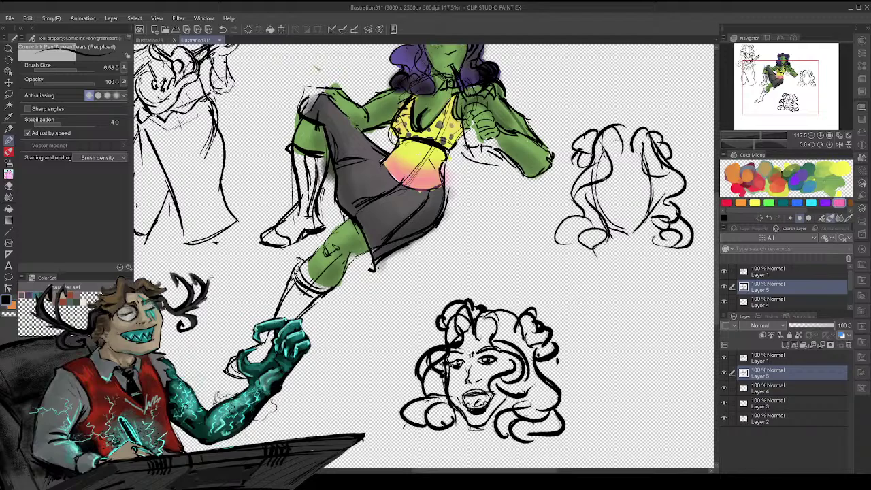
- Give the second head a frowning face with narrowed eyes, a nose and a slanted mouth, plus a neck line
drag(603, 170, 624, 169)
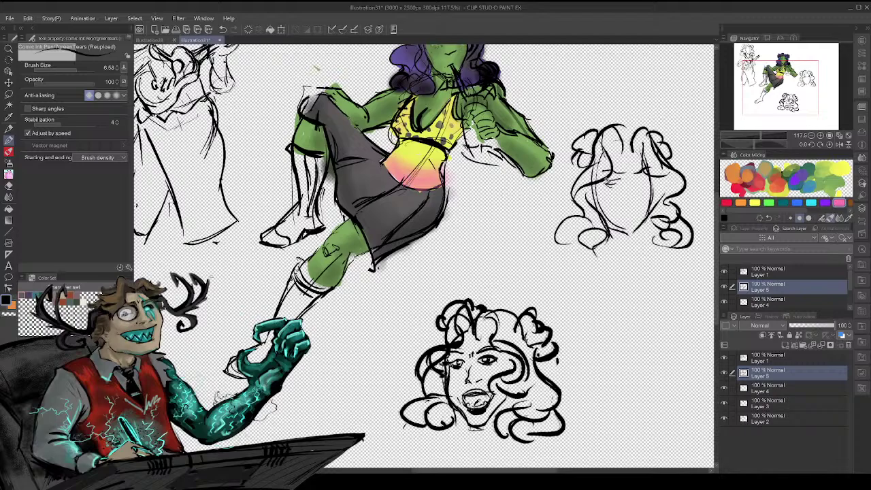
mouse_move(628, 177)
mouse_down()
mouse_move(648, 173)
mouse_move(628, 218)
mouse_move(647, 271)
mouse_up()
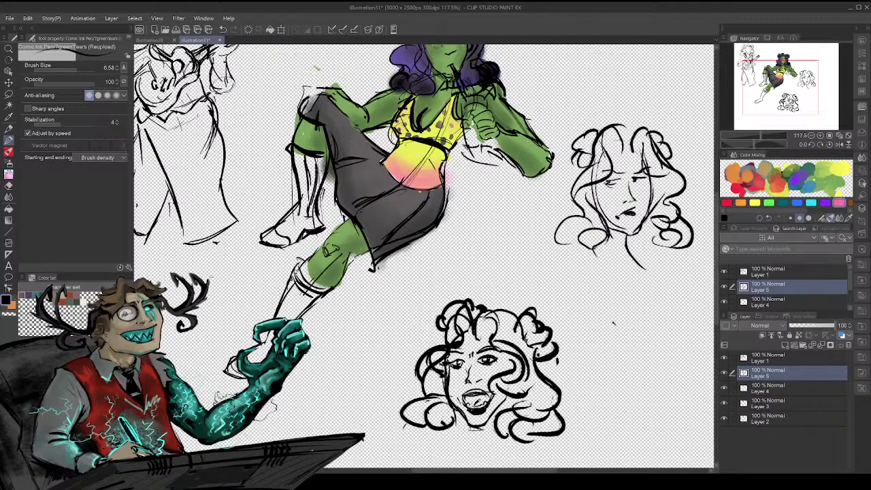
key(ctrl+z)
drag(619, 207, 632, 207)
drag(636, 206, 622, 211)
- Sketch a third, round head below the frowning one, with closed eyes and a wide open mouth
mouse_move(625, 355)
mouse_down()
mouse_move(613, 313)
mouse_move(671, 325)
mouse_up()
drag(616, 312, 647, 370)
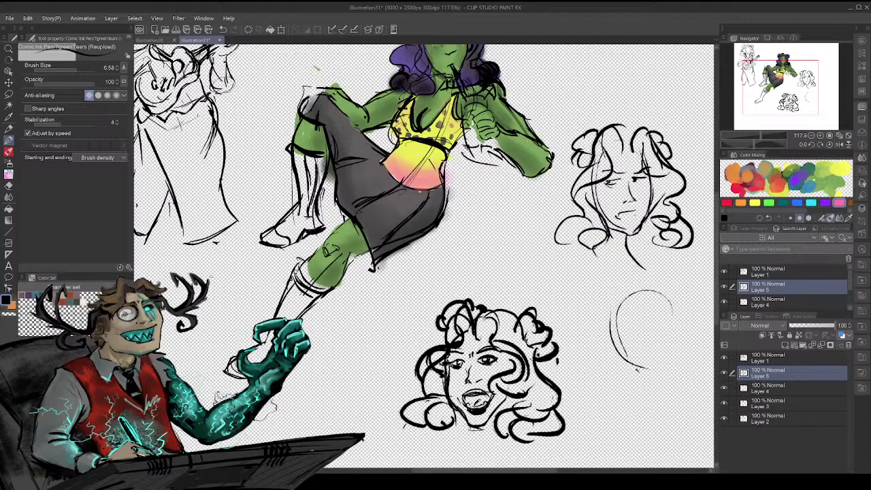
mouse_move(614, 338)
mouse_down()
mouse_move(632, 372)
mouse_move(664, 354)
mouse_up()
mouse_move(624, 355)
mouse_down()
mouse_move(636, 370)
mouse_move(660, 350)
mouse_up()
drag(627, 360, 656, 374)
mouse_move(628, 335)
mouse_down()
mouse_move(663, 330)
mouse_move(654, 341)
mouse_move(662, 332)
mouse_move(633, 338)
mouse_move(654, 339)
mouse_move(659, 330)
mouse_move(648, 326)
mouse_move(652, 299)
mouse_move(654, 315)
mouse_move(637, 297)
mouse_move(666, 299)
mouse_move(638, 292)
mouse_move(669, 292)
mouse_move(622, 290)
mouse_move(612, 319)
mouse_up()
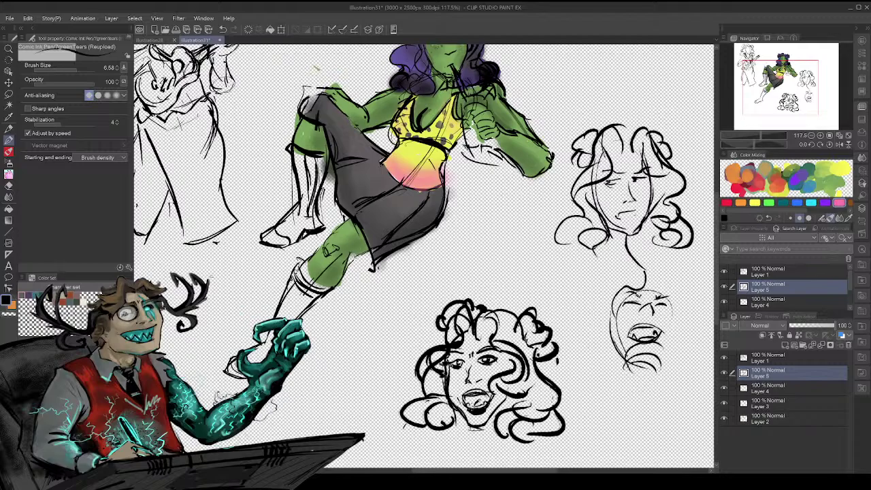
- Draw long wavy hair with loose curls on both sides of the third head and firm up its face outline and mouth
mouse_move(643, 278)
mouse_down()
mouse_move(664, 275)
mouse_move(688, 322)
mouse_up()
mouse_move(667, 288)
mouse_down()
mouse_move(697, 328)
mouse_move(696, 364)
mouse_move(656, 385)
mouse_move(655, 398)
mouse_move(676, 387)
mouse_up()
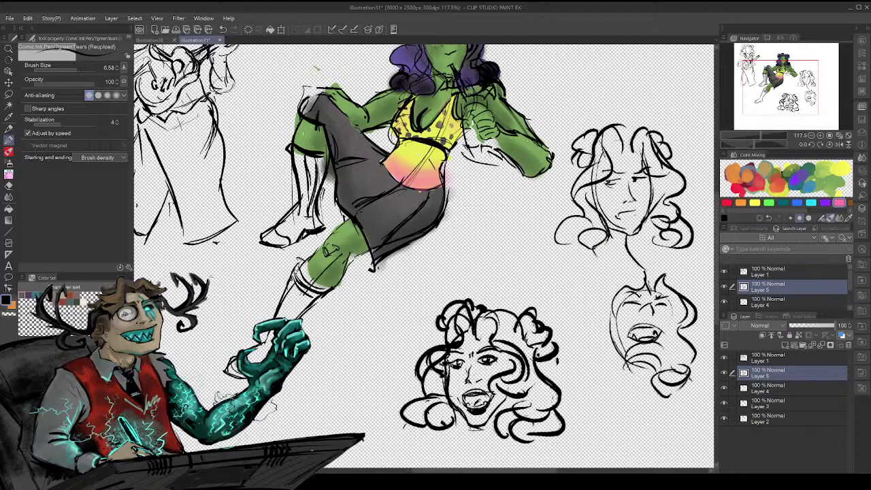
drag(711, 363, 680, 397)
drag(614, 351, 610, 375)
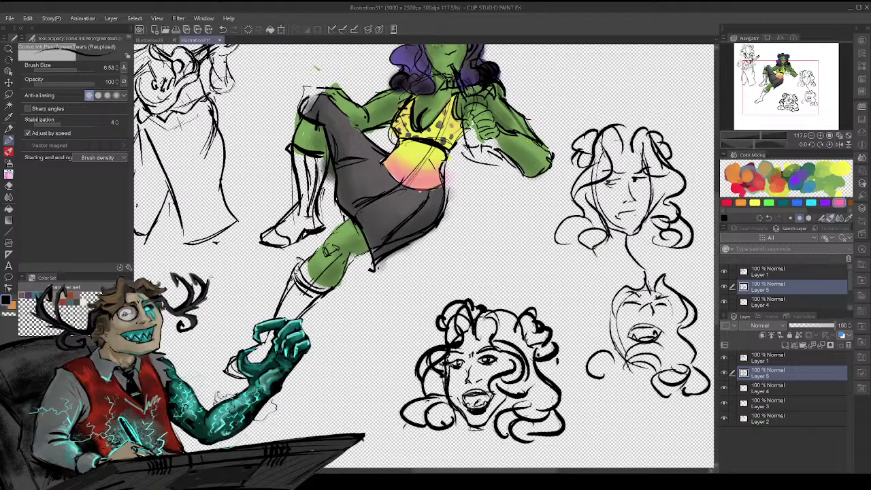
mouse_move(625, 344)
mouse_down()
mouse_move(600, 381)
mouse_move(601, 311)
mouse_move(640, 279)
mouse_move(637, 267)
mouse_move(648, 283)
mouse_move(666, 279)
mouse_move(672, 290)
mouse_move(677, 324)
mouse_move(661, 343)
mouse_up()
drag(674, 312, 663, 357)
mouse_move(612, 333)
mouse_down()
mouse_move(636, 361)
mouse_move(662, 349)
mouse_move(649, 388)
mouse_up()
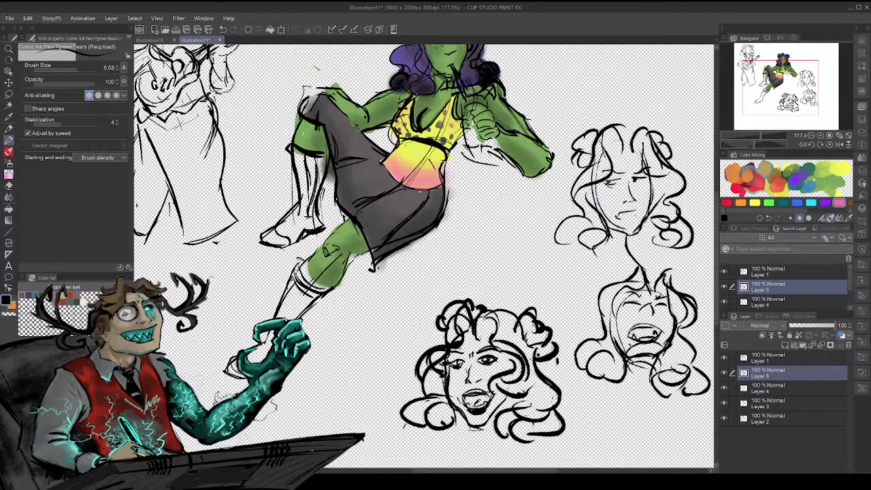
- Create a new layer folder and place it at the top of the layer stack
drag(408, 272, 490, 259)
mouse_move(782, 92)
mouse_down()
mouse_move(778, 78)
mouse_move(767, 108)
mouse_move(778, 106)
mouse_move(782, 88)
mouse_up()
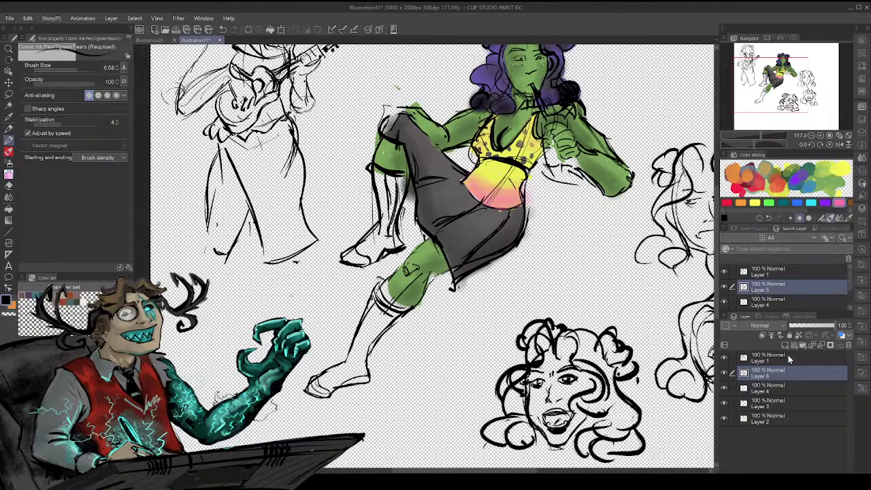
click(803, 346)
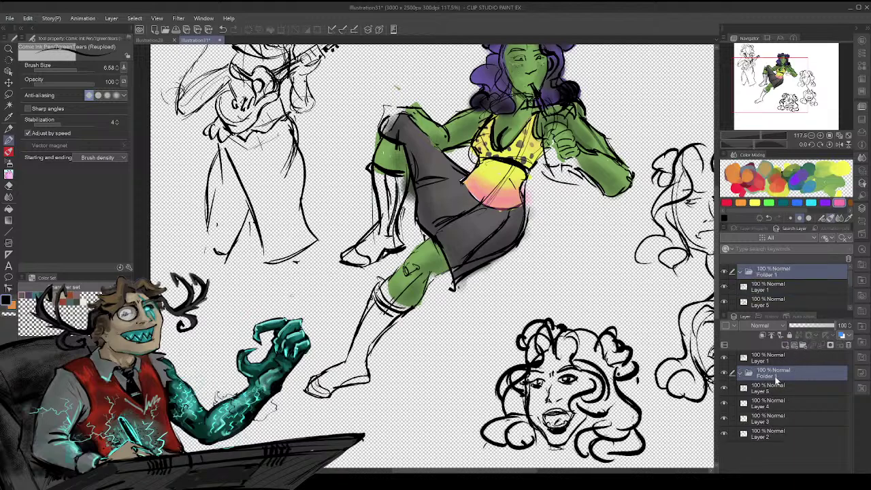
drag(780, 372, 782, 357)
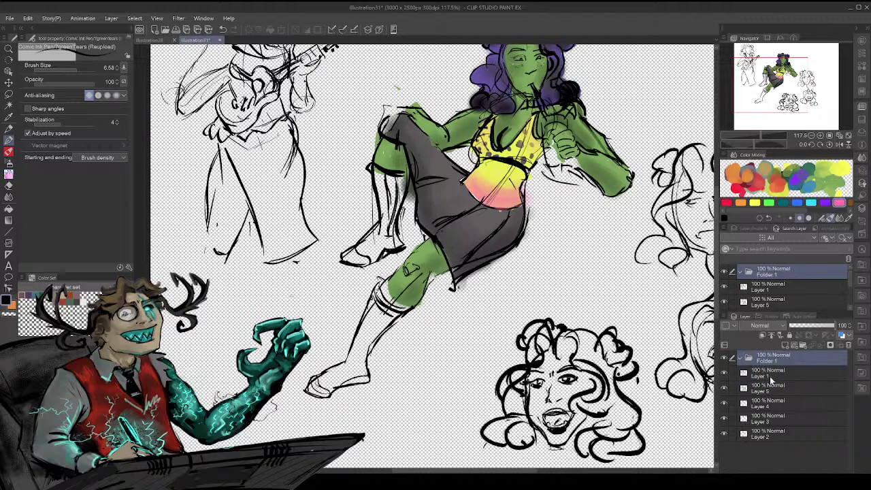
- Move Layers 1 to 5 into Folder 1, then collapse and hide the folder
click(763, 373)
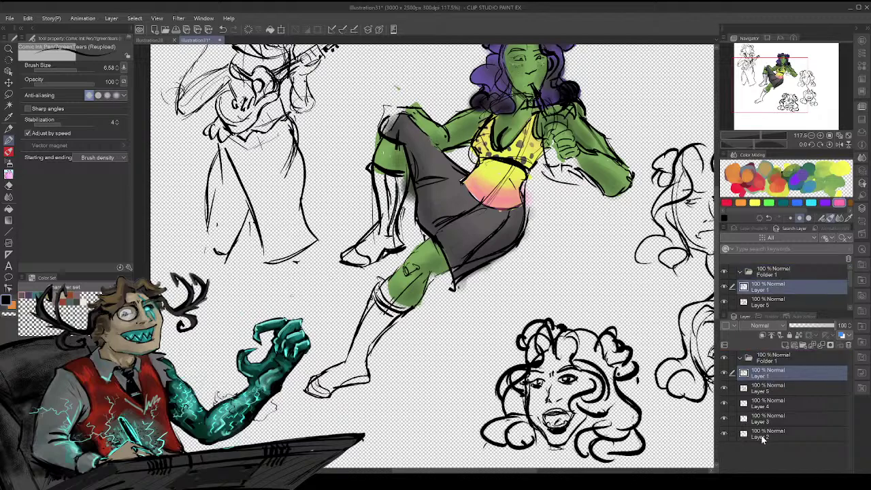
shift+click(762, 436)
drag(765, 423, 783, 365)
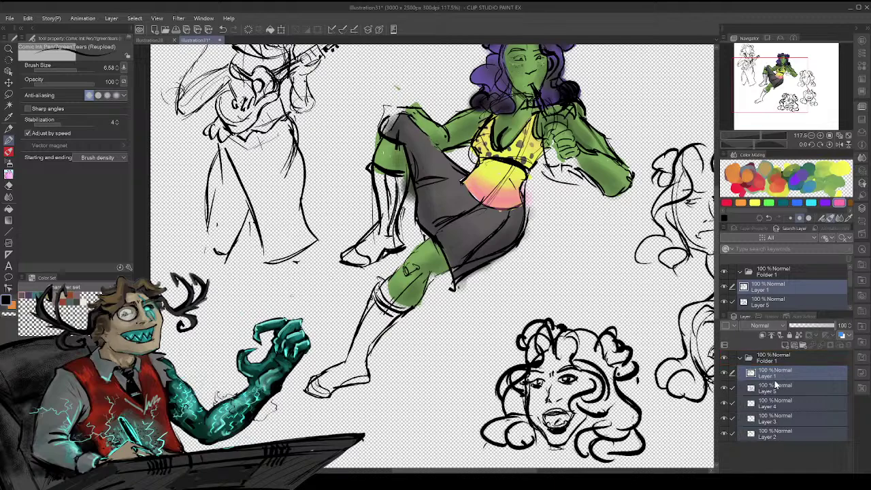
click(741, 360)
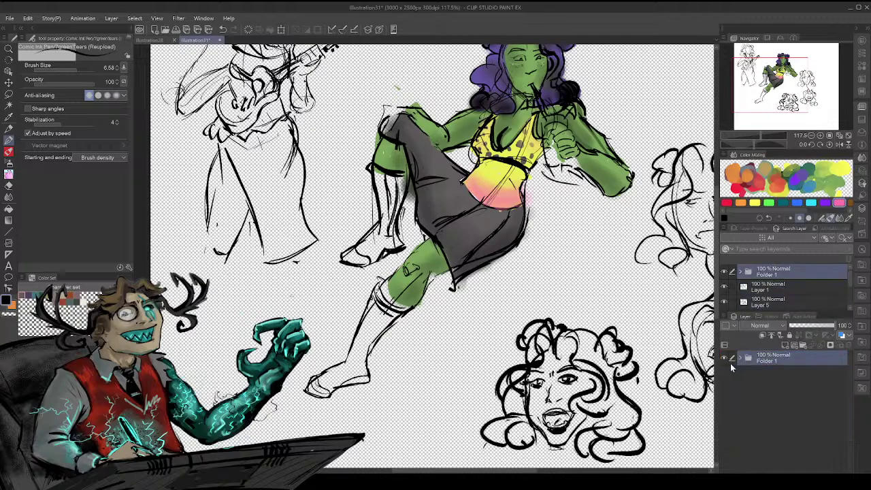
click(725, 358)
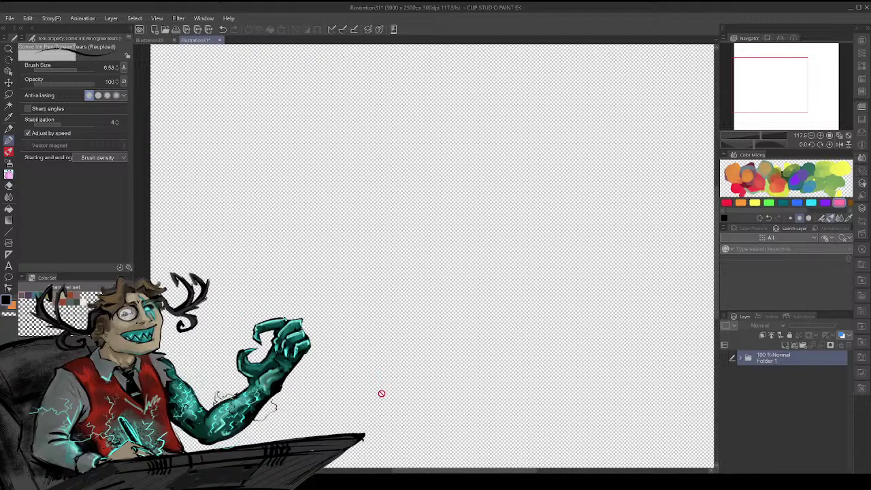
- Open the existing Gracecharsheet illustration
click(166, 31)
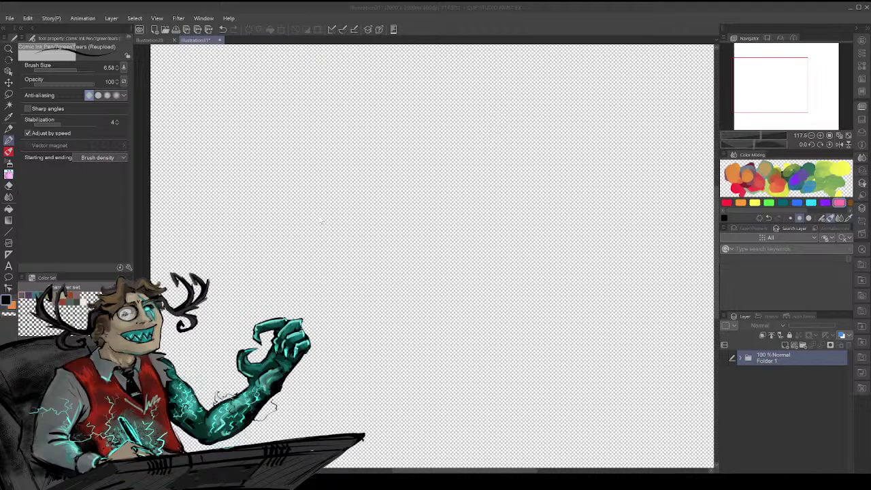
double_click(356, 324)
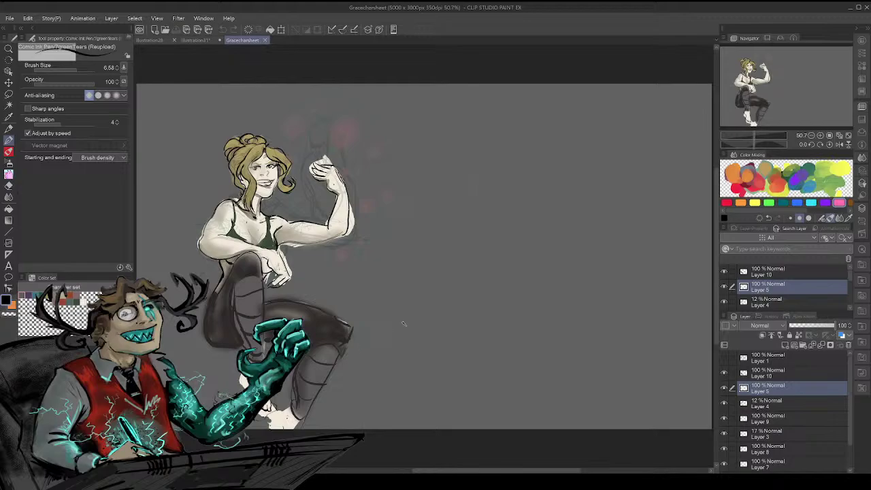
- Sketch an oval head outline with an inner face circle in the empty area to the right of the crouching woman
mouse_move(476, 290)
mouse_down()
mouse_move(498, 248)
mouse_move(495, 287)
mouse_up()
mouse_move(467, 244)
mouse_down()
mouse_move(481, 297)
mouse_move(465, 276)
mouse_move(482, 298)
mouse_up()
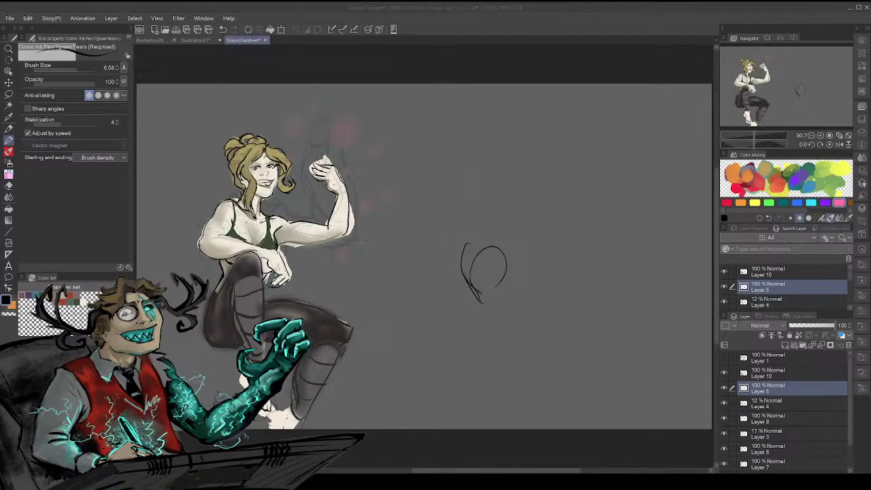
mouse_move(469, 238)
mouse_down()
mouse_move(504, 240)
mouse_move(505, 264)
mouse_move(482, 292)
mouse_move(501, 275)
mouse_move(492, 240)
mouse_up()
- Draw arched, squinting eyes and a small nose on the new head sketch
click(766, 136)
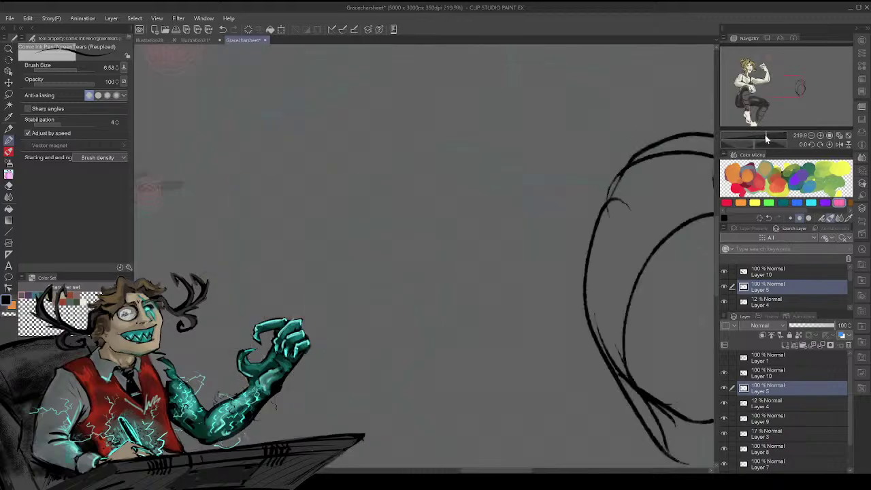
drag(778, 89, 790, 91)
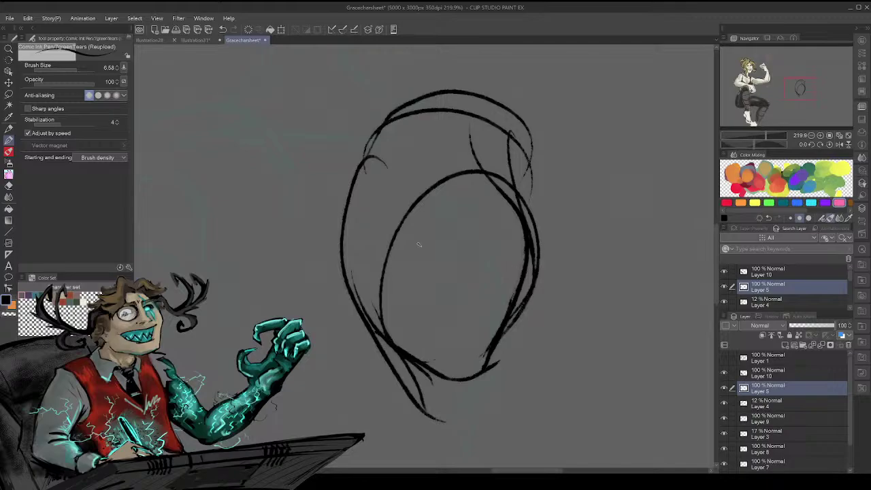
drag(369, 203, 409, 198)
mouse_move(468, 193)
mouse_down()
mouse_move(494, 179)
mouse_move(510, 196)
mouse_up()
drag(357, 209, 393, 220)
mouse_move(487, 204)
mouse_down()
mouse_move(531, 181)
mouse_move(506, 197)
mouse_up()
drag(518, 193, 531, 185)
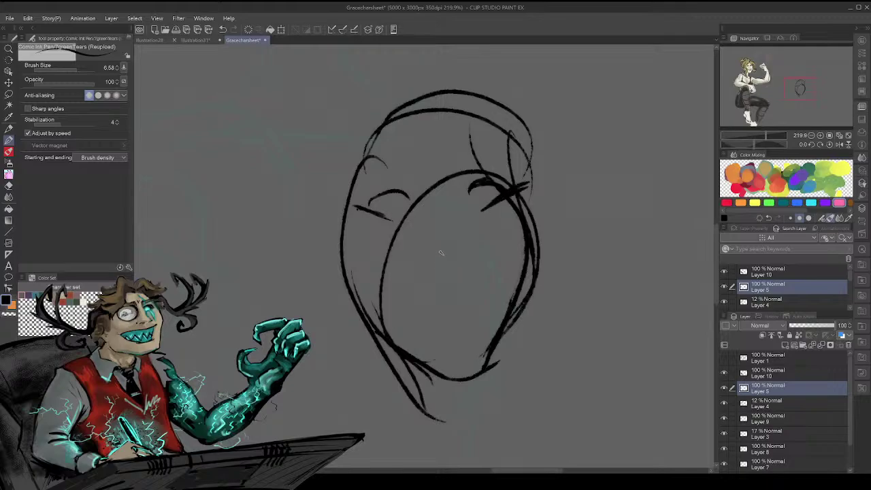
mouse_move(435, 260)
mouse_down()
mouse_move(472, 240)
mouse_move(480, 254)
mouse_move(463, 233)
mouse_move(476, 256)
mouse_up()
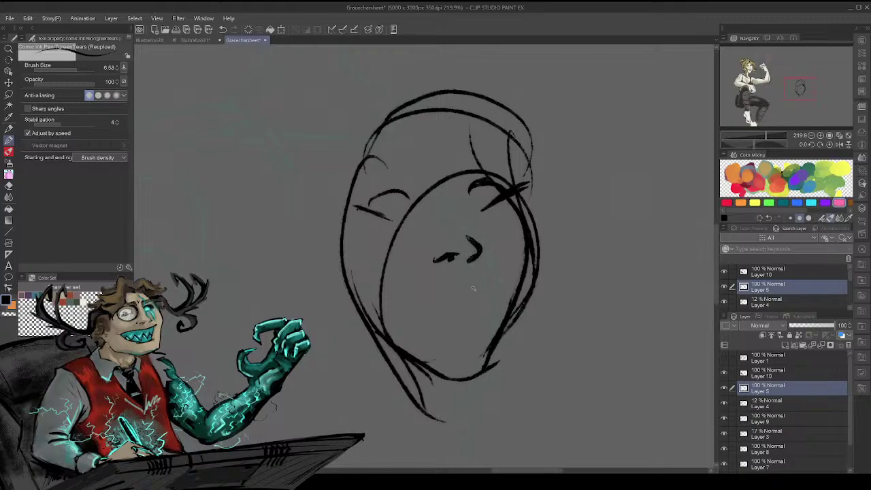
- Draw the outline of a wide open mouth below the nose
drag(407, 294, 463, 325)
key(ctrl+z)
mouse_move(405, 299)
mouse_down()
mouse_move(464, 329)
mouse_move(495, 284)
mouse_up()
drag(415, 292, 497, 278)
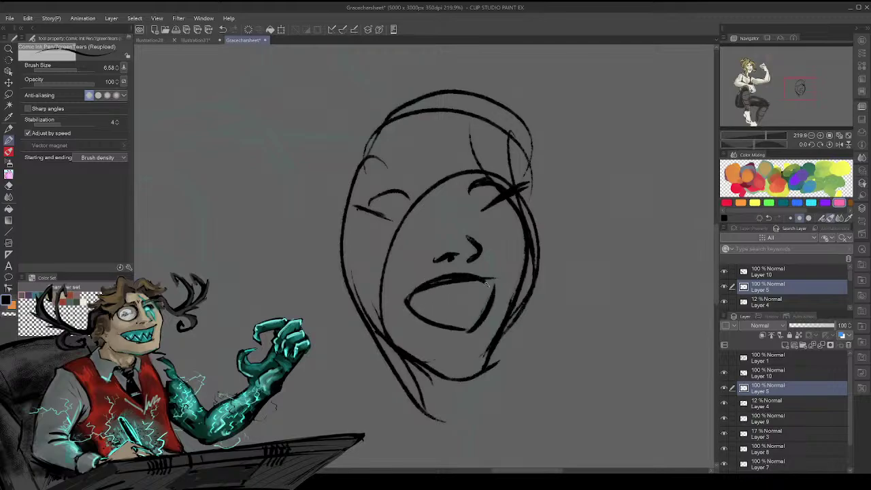
- Thicken the mouth outline, add the upper lip and tongue lines, and extend the line under the left eye
mouse_move(407, 302)
mouse_down()
mouse_move(482, 278)
mouse_move(504, 284)
mouse_move(474, 325)
mouse_up()
drag(503, 278, 467, 328)
drag(418, 290, 477, 283)
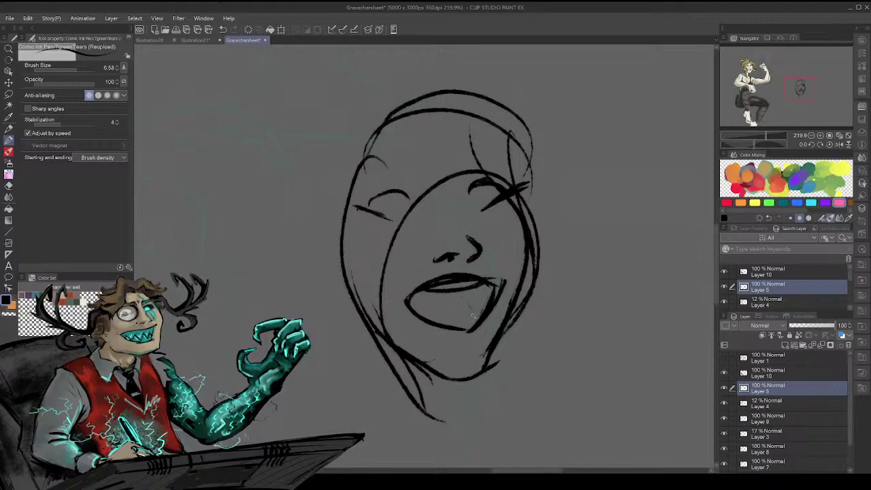
drag(457, 295, 474, 318)
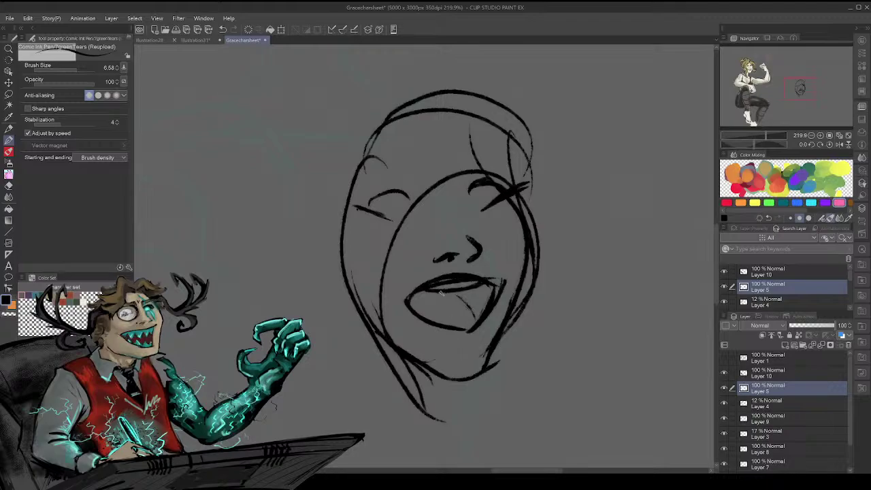
drag(376, 215, 413, 217)
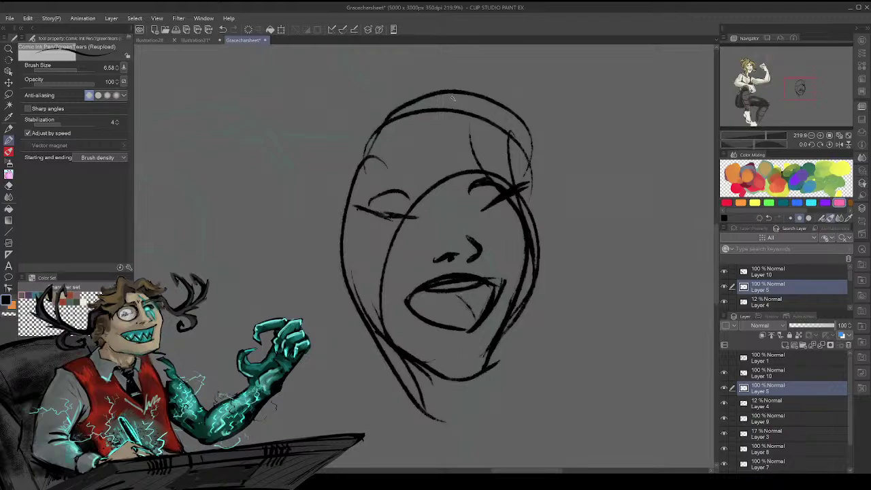
- Draw long hair strands sweeping from the parting down both sides of the laughing face
drag(452, 98, 562, 226)
mouse_move(467, 125)
mouse_down()
mouse_move(580, 243)
mouse_move(553, 239)
mouse_move(540, 251)
mouse_up()
mouse_move(507, 91)
mouse_down()
mouse_move(583, 198)
mouse_move(559, 236)
mouse_move(570, 275)
mouse_move(539, 279)
mouse_up()
drag(433, 85, 306, 264)
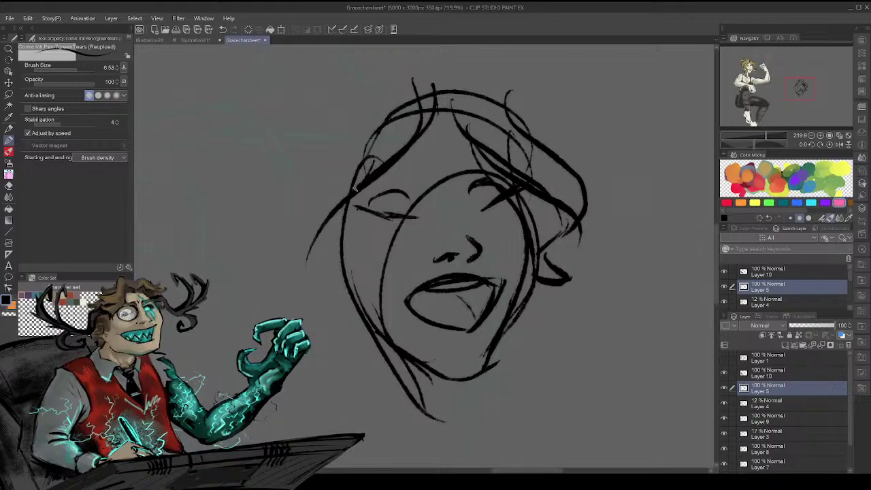
drag(358, 188, 328, 328)
mouse_move(354, 219)
mouse_down()
mouse_move(320, 355)
mouse_move(304, 341)
mouse_up()
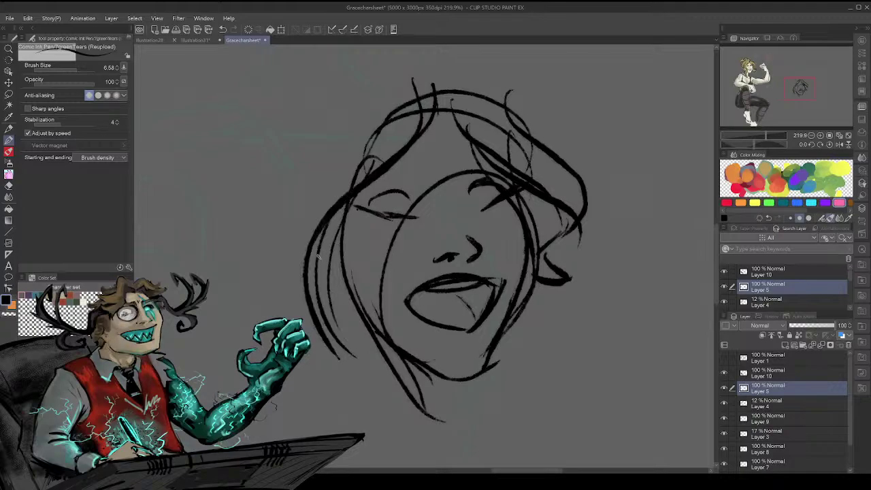
- Build up the swept-back hair along the top and side of the laughing head and add a rounded bun
drag(372, 162, 303, 249)
drag(331, 195, 309, 230)
drag(382, 88, 328, 195)
drag(422, 77, 363, 137)
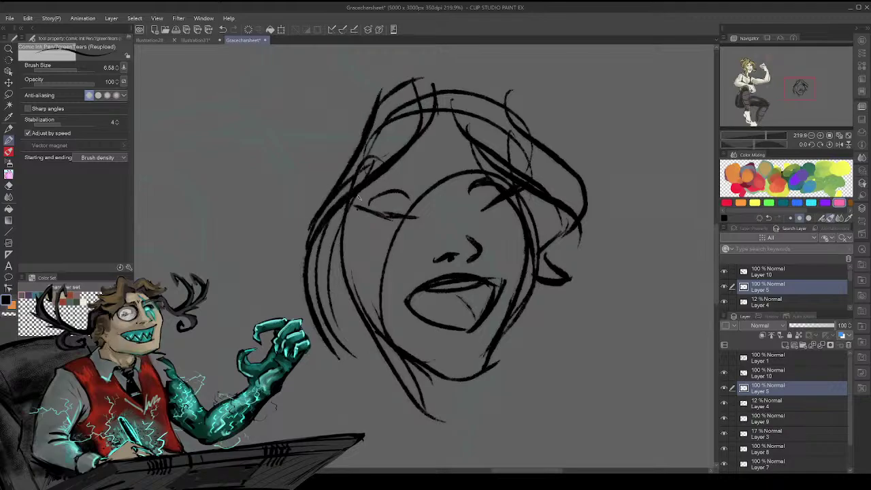
drag(354, 99, 323, 197)
drag(392, 77, 336, 128)
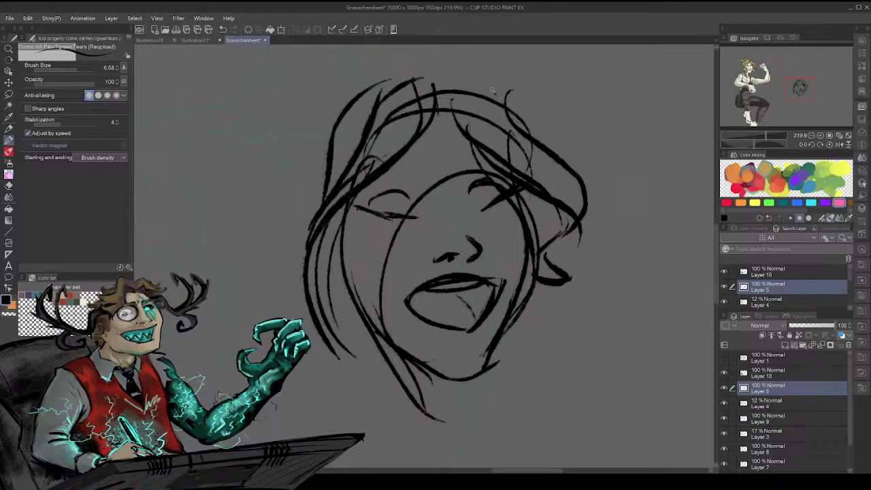
drag(494, 91, 555, 142)
drag(798, 87, 798, 84)
mouse_move(338, 208)
mouse_down()
mouse_move(331, 280)
mouse_move(358, 169)
mouse_move(385, 172)
mouse_move(383, 183)
mouse_up()
drag(327, 302, 332, 316)
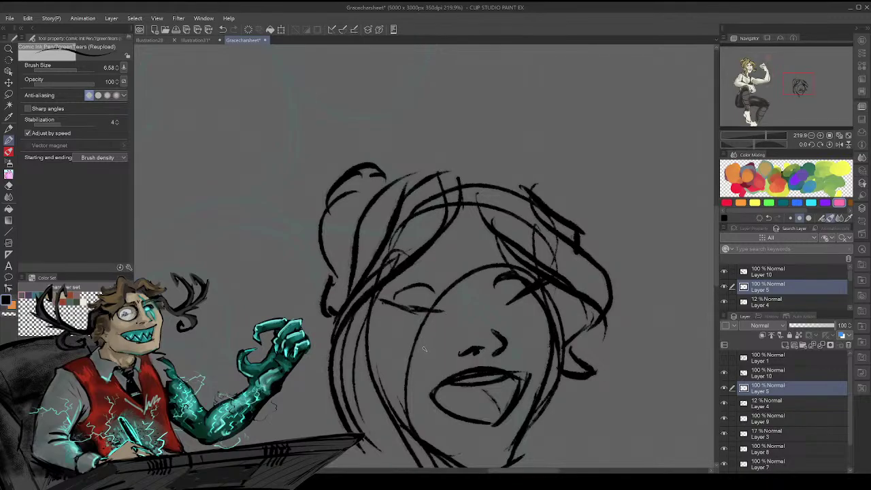
- Open the laughing head's eyes by adding irises and lower lids, and draw raised eyebrows above them
mouse_move(398, 305)
mouse_down()
mouse_move(405, 297)
mouse_move(416, 308)
mouse_up()
drag(497, 302, 515, 296)
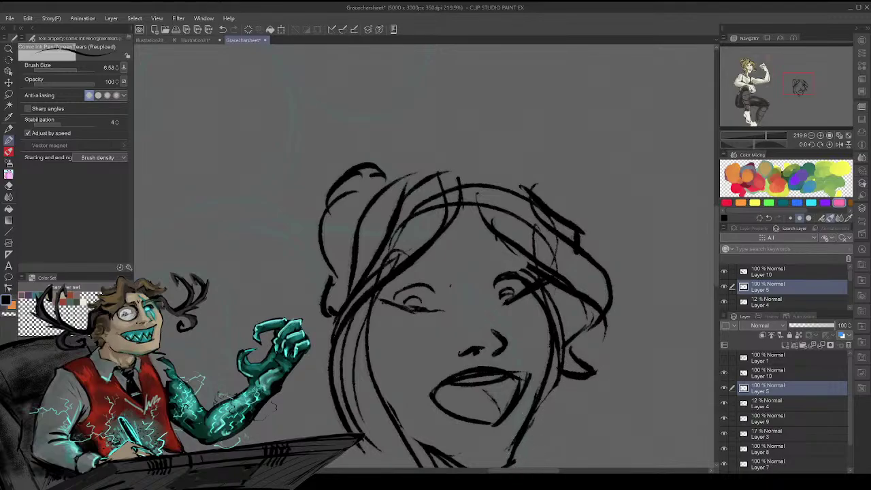
drag(794, 88, 793, 93)
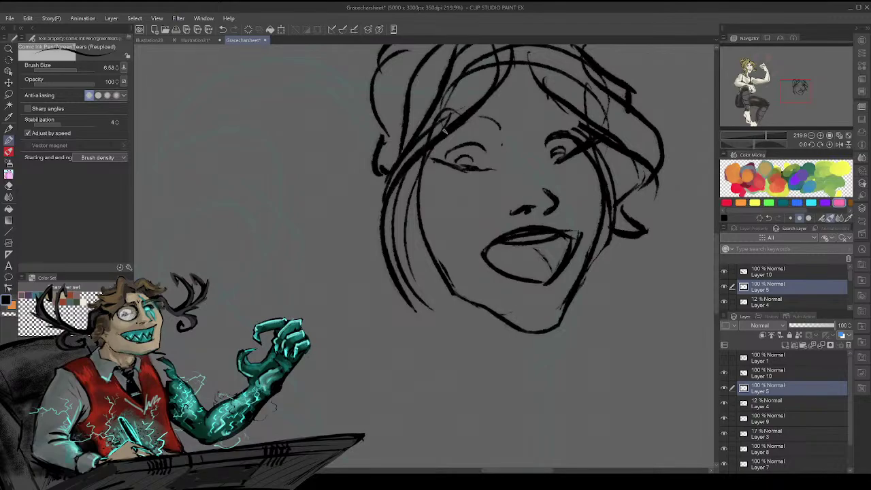
mouse_move(452, 131)
mouse_down()
mouse_move(506, 135)
mouse_move(491, 143)
mouse_move(559, 116)
mouse_move(537, 125)
mouse_move(558, 107)
mouse_move(552, 123)
mouse_move(535, 120)
mouse_move(562, 106)
mouse_up()
- Sketch the neck, shoulder slopes and throat lines beneath the laughing head
drag(435, 268, 449, 332)
mouse_move(440, 285)
mouse_down()
mouse_move(425, 359)
mouse_move(413, 371)
mouse_up()
mouse_move(548, 339)
mouse_down()
mouse_move(577, 375)
mouse_move(565, 373)
mouse_up()
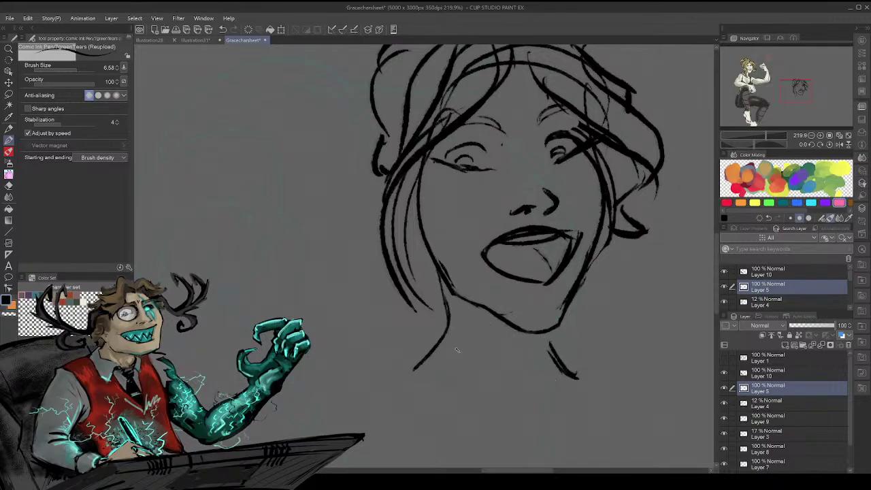
drag(458, 350, 496, 412)
drag(548, 388, 547, 418)
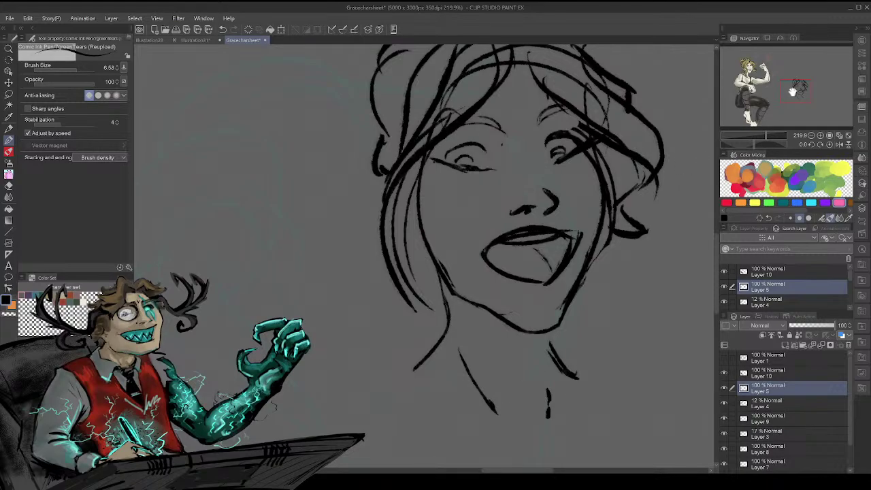
- Sketch a new head in the empty area above the laughing one, with an oval skull, pointed jaw and ear
drag(792, 92, 795, 61)
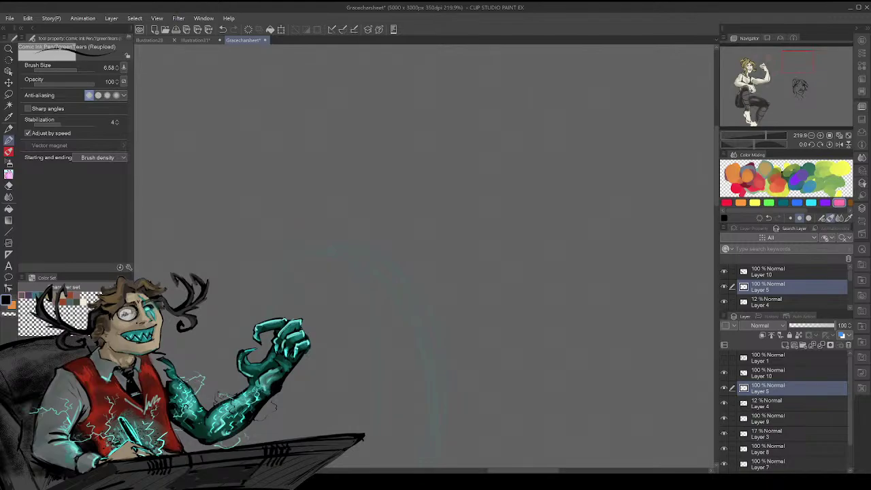
mouse_move(336, 261)
mouse_down()
mouse_move(302, 239)
mouse_move(411, 187)
mouse_up()
mouse_move(288, 204)
mouse_down()
mouse_move(329, 300)
mouse_move(385, 272)
mouse_move(435, 171)
mouse_move(335, 307)
mouse_move(439, 171)
mouse_up()
mouse_move(431, 140)
mouse_down()
mouse_move(432, 183)
mouse_move(356, 301)
mouse_move(432, 253)
mouse_up()
drag(360, 306, 444, 256)
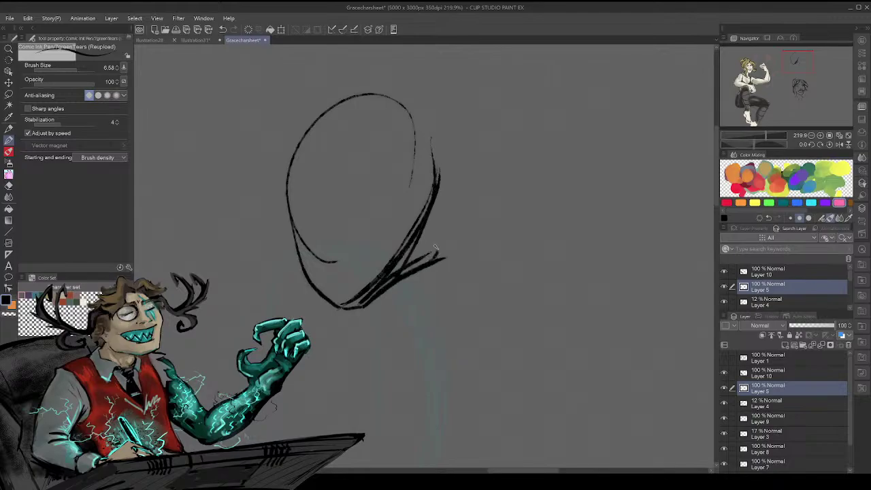
drag(444, 210, 429, 259)
drag(302, 201, 336, 206)
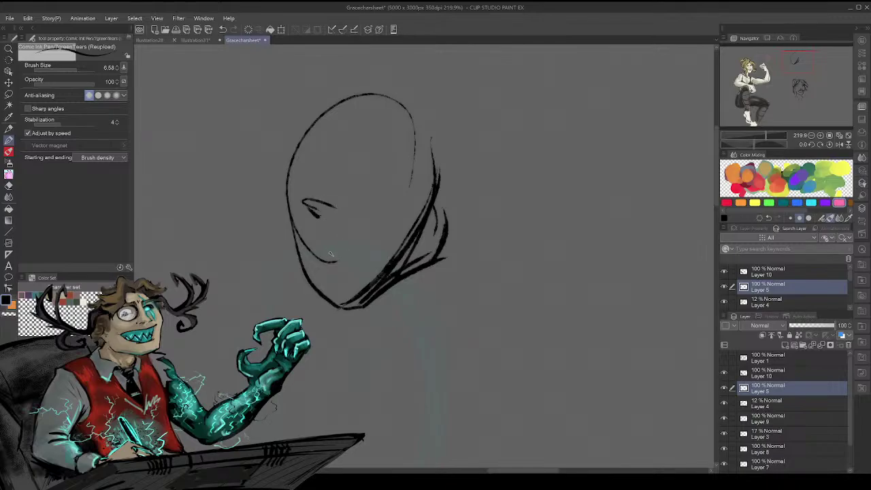
drag(304, 237, 331, 252)
mouse_move(285, 278)
mouse_down()
mouse_move(334, 259)
mouse_move(350, 226)
mouse_move(372, 240)
mouse_move(337, 263)
mouse_move(363, 243)
mouse_up()
drag(323, 265, 362, 246)
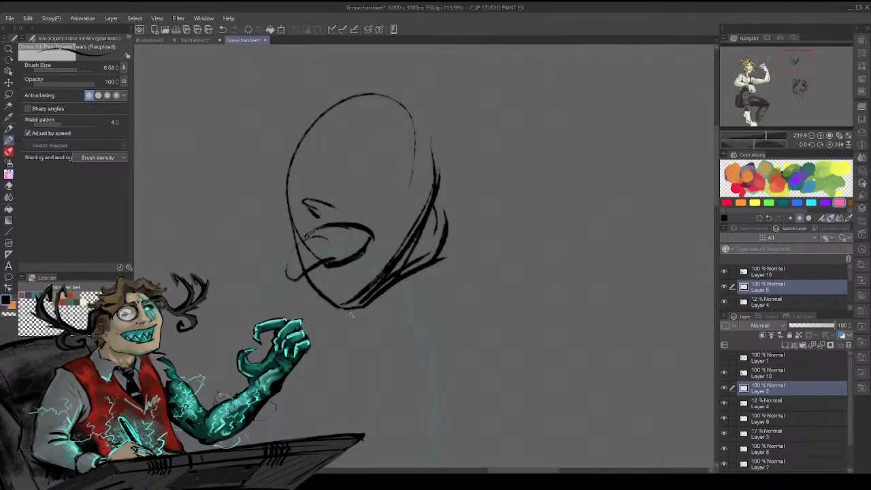
key(ctrl+z)
key(ctrl+z)
key(ctrl+z)
key(ctrl+z)
key(ctrl+z)
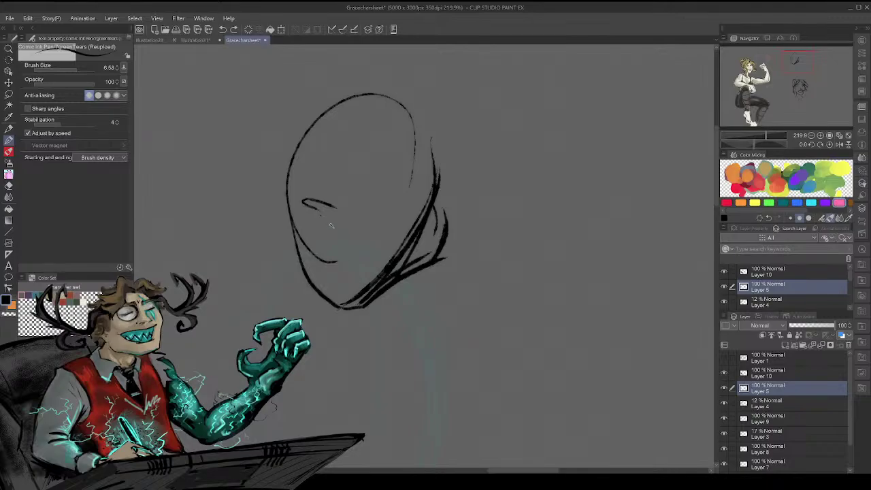
- Clear the leftover face guide lines and draw narrowed eyes, slanted angry brows and a nose on the new head
mouse_move(305, 203)
mouse_down()
mouse_move(351, 251)
mouse_move(356, 277)
mouse_up()
mouse_move(290, 164)
mouse_down()
mouse_move(319, 164)
mouse_move(326, 173)
mouse_move(401, 155)
mouse_up()
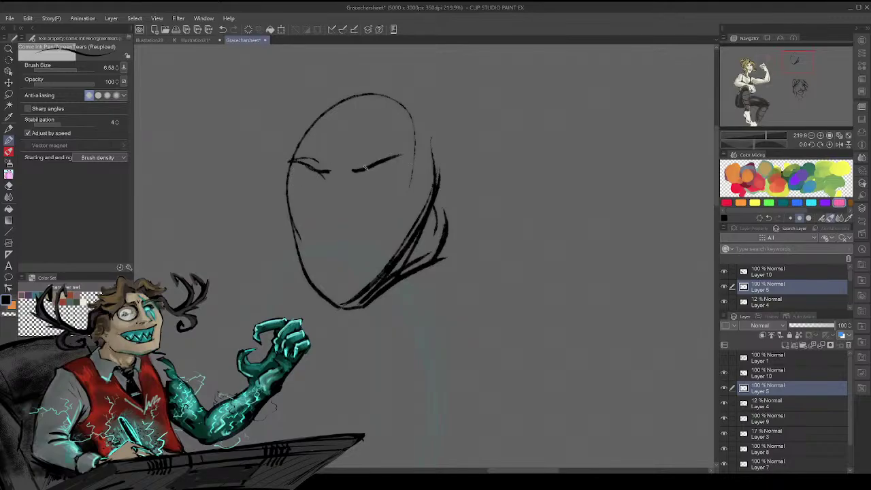
drag(352, 173, 401, 156)
mouse_move(289, 181)
mouse_down()
mouse_move(382, 181)
mouse_move(404, 172)
mouse_up()
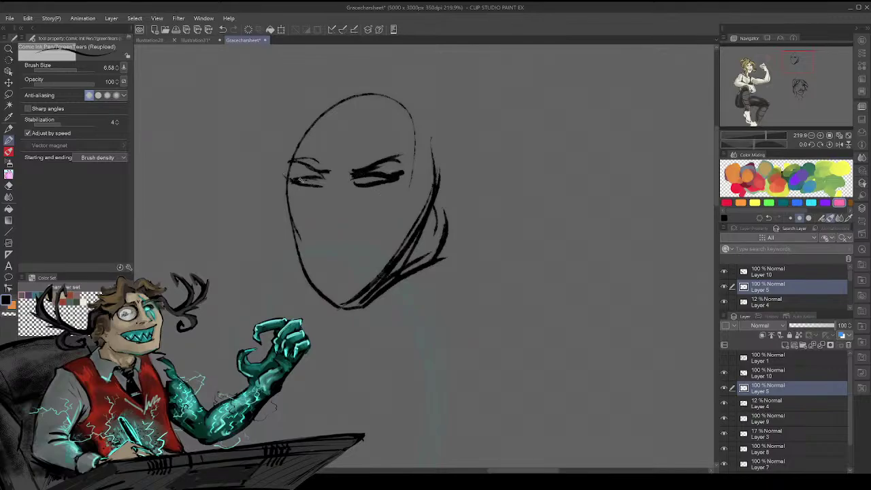
drag(298, 178, 327, 188)
mouse_move(319, 219)
mouse_down()
mouse_move(330, 230)
mouse_move(355, 220)
mouse_move(366, 230)
mouse_move(320, 226)
mouse_up()
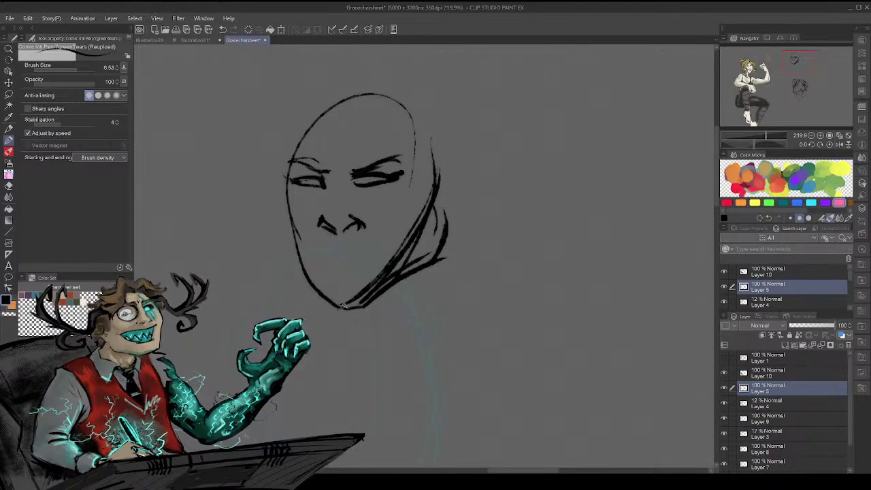
mouse_move(318, 255)
mouse_down()
mouse_move(314, 267)
mouse_move(365, 251)
mouse_move(360, 239)
mouse_move(369, 244)
mouse_up()
drag(365, 242, 375, 261)
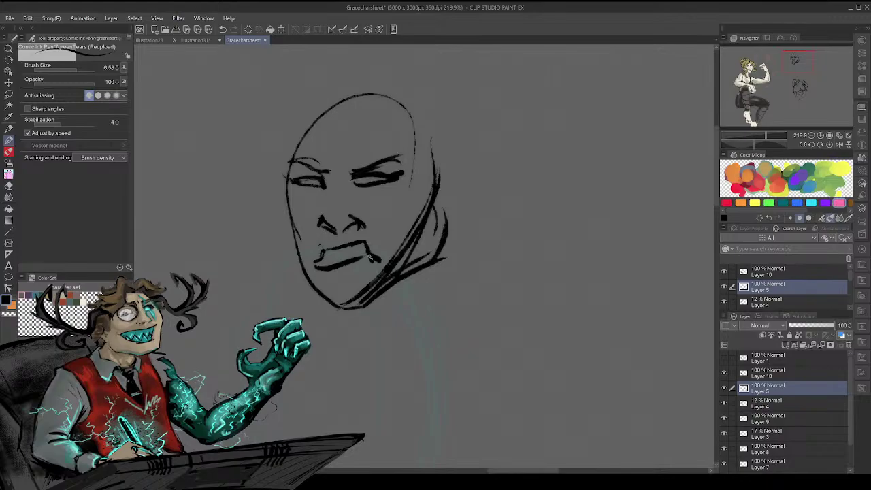
mouse_move(323, 259)
mouse_down()
mouse_move(365, 250)
mouse_move(340, 263)
mouse_move(361, 257)
mouse_up()
mouse_move(331, 265)
mouse_down()
mouse_move(336, 292)
mouse_move(359, 266)
mouse_move(352, 291)
mouse_move(328, 275)
mouse_up()
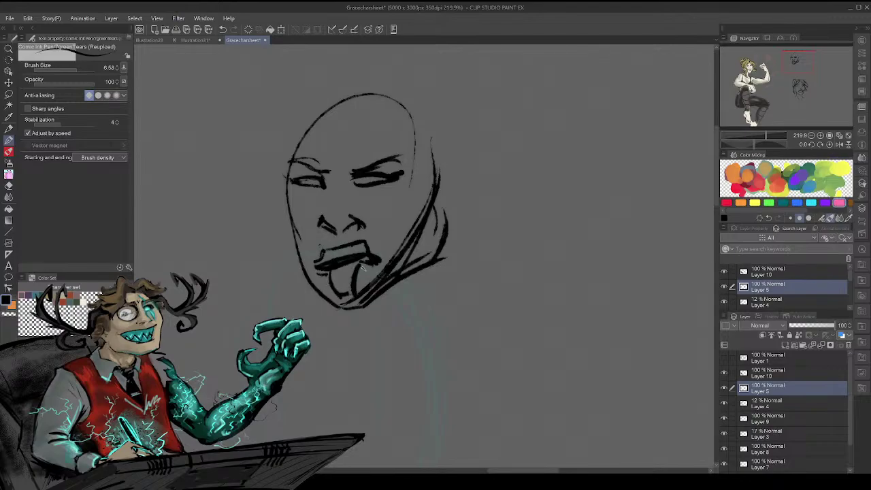
key(ctrl+z)
key(ctrl+z)
key(ctrl+z)
key(ctrl+z)
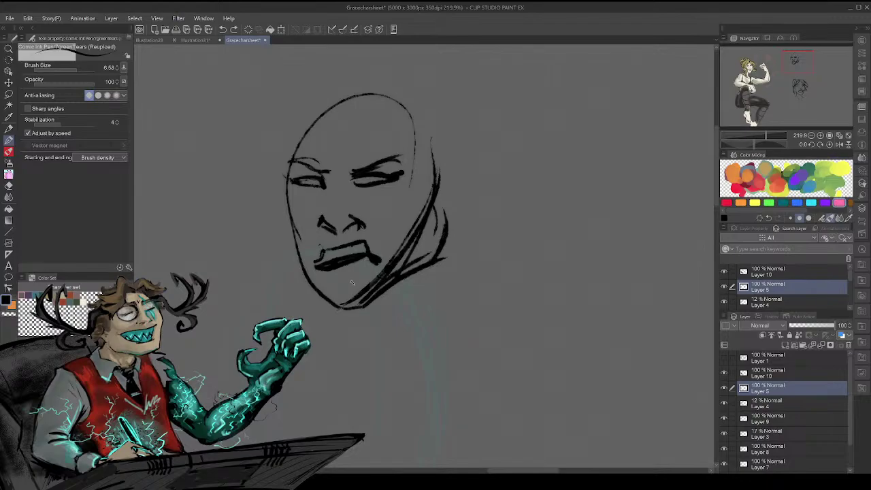
- Draw an arched, downturned open mouth below the angry head's nose
mouse_move(356, 270)
mouse_down()
mouse_move(362, 253)
mouse_move(361, 262)
mouse_move(352, 253)
mouse_move(339, 291)
mouse_move(368, 270)
mouse_move(355, 246)
mouse_move(332, 249)
mouse_move(367, 254)
mouse_up()
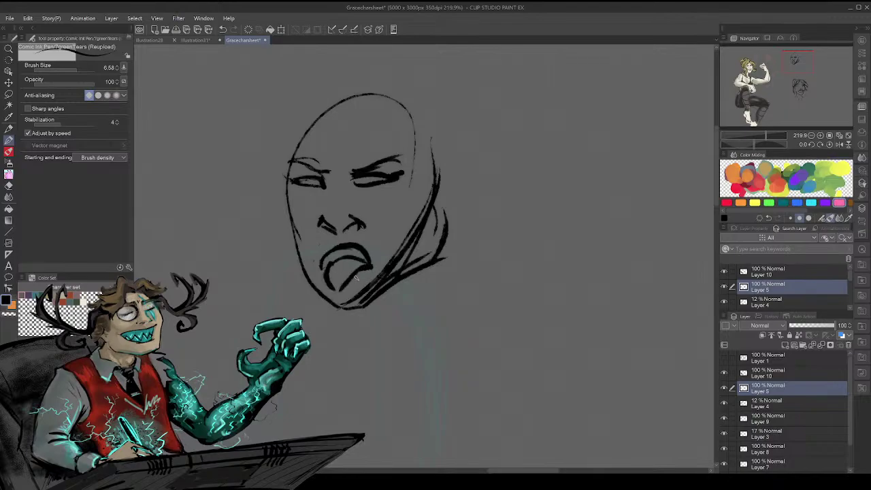
alt+click(356, 179)
- Draw parted hair strands framing the angry face, the swept-back hair mass and a bun at the back
mouse_move(344, 94)
mouse_down()
mouse_move(395, 154)
mouse_move(463, 213)
mouse_move(443, 258)
mouse_up()
mouse_move(381, 153)
mouse_down()
mouse_move(405, 328)
mouse_move(443, 172)
mouse_move(385, 81)
mouse_move(345, 105)
mouse_move(328, 80)
mouse_move(288, 139)
mouse_move(267, 207)
mouse_up()
mouse_move(341, 109)
mouse_down()
mouse_move(283, 247)
mouse_move(277, 206)
mouse_move(273, 249)
mouse_up()
drag(266, 203, 277, 251)
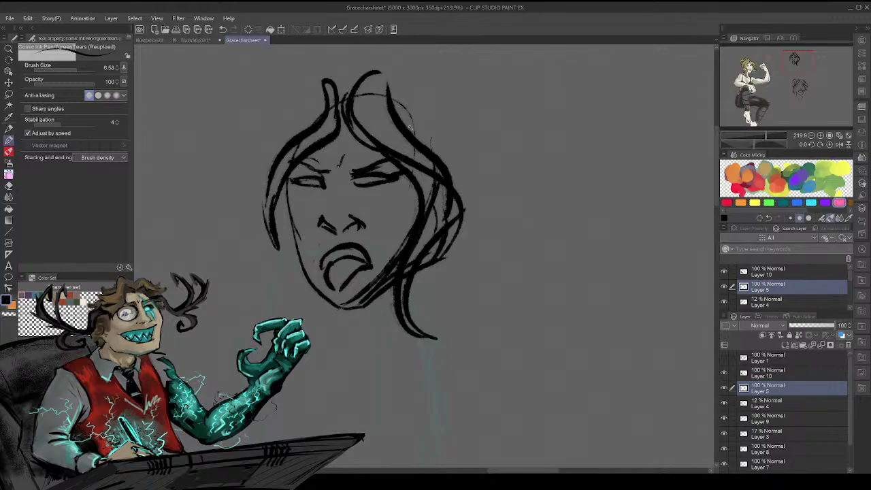
mouse_move(397, 80)
mouse_down()
mouse_move(470, 133)
mouse_move(475, 191)
mouse_move(451, 235)
mouse_up()
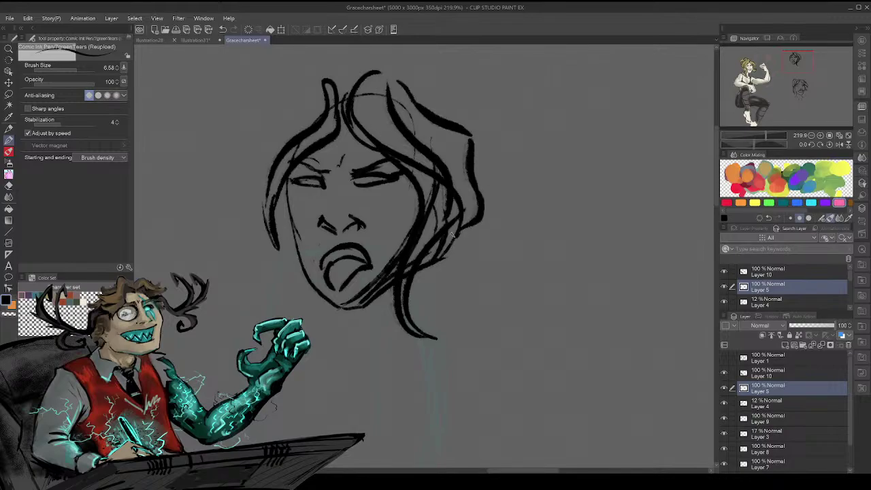
mouse_move(441, 109)
mouse_down()
mouse_move(497, 98)
mouse_move(511, 124)
mouse_move(512, 159)
mouse_move(480, 193)
mouse_up()
- Draw the neck line below the angry head's chin, and try back neck lines, undoing those
drag(429, 279, 447, 339)
drag(440, 307, 462, 362)
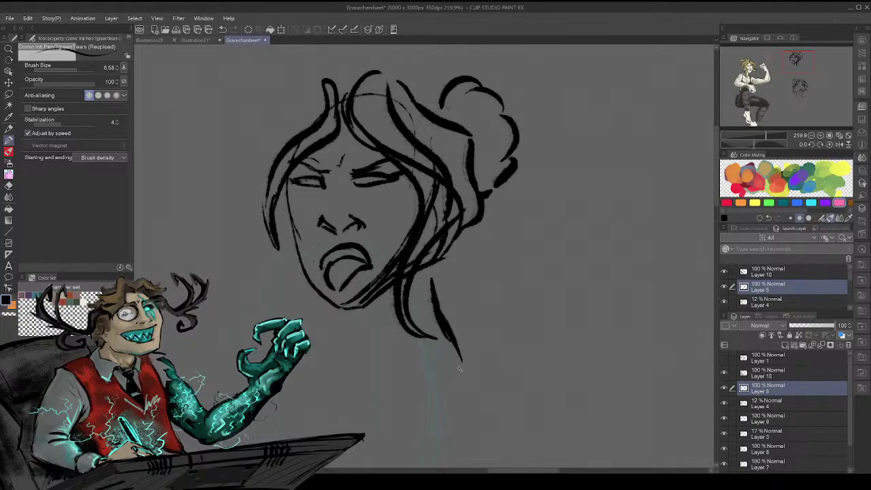
mouse_move(359, 311)
mouse_down()
mouse_move(349, 339)
mouse_move(315, 346)
mouse_move(301, 364)
mouse_up()
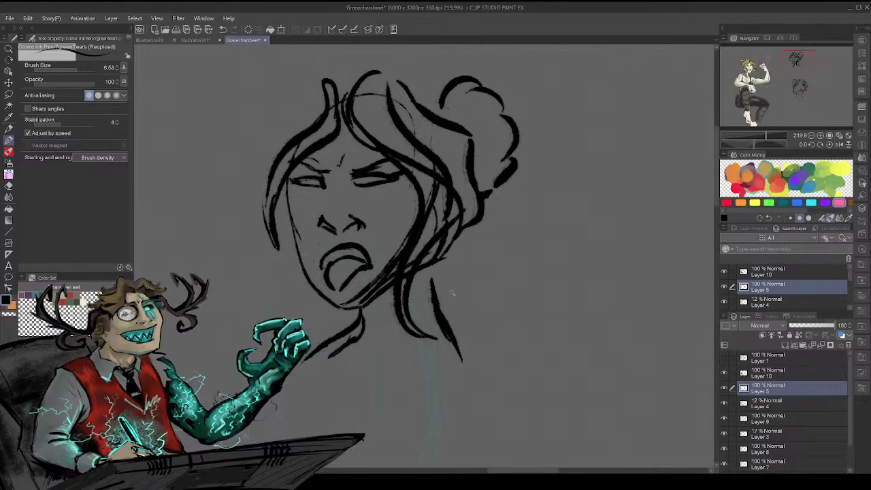
mouse_move(443, 265)
mouse_down()
mouse_move(473, 334)
mouse_move(498, 355)
mouse_up()
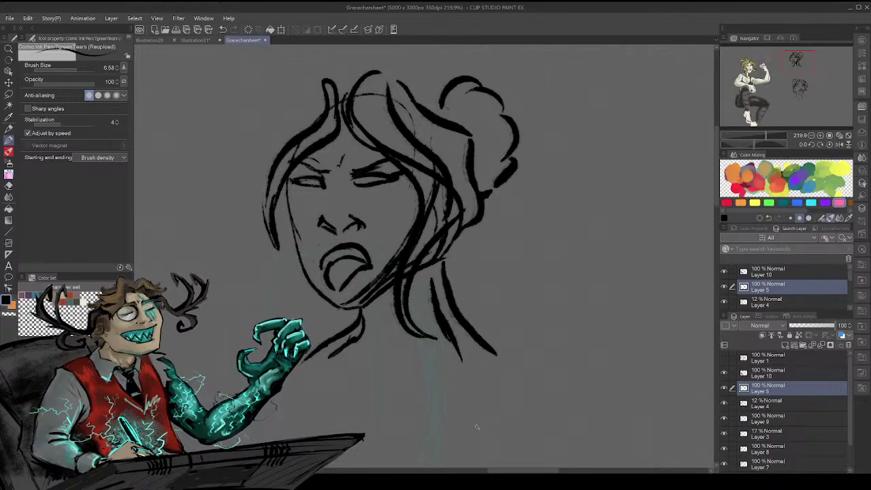
key(ctrl+z)
key(ctrl+z)
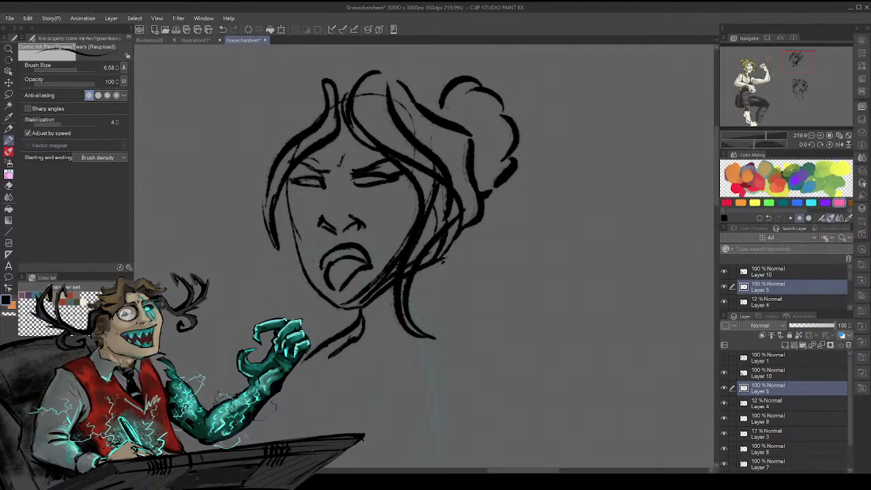
- Thicken the angry head's front hair strands and draw a loose strand and the back neck line at the nape
mouse_move(340, 128)
mouse_down()
mouse_move(364, 69)
mouse_move(352, 109)
mouse_move(355, 90)
mouse_move(383, 146)
mouse_move(361, 119)
mouse_move(433, 178)
mouse_up()
mouse_move(385, 95)
mouse_down()
mouse_move(360, 79)
mouse_move(433, 119)
mouse_move(436, 112)
mouse_up()
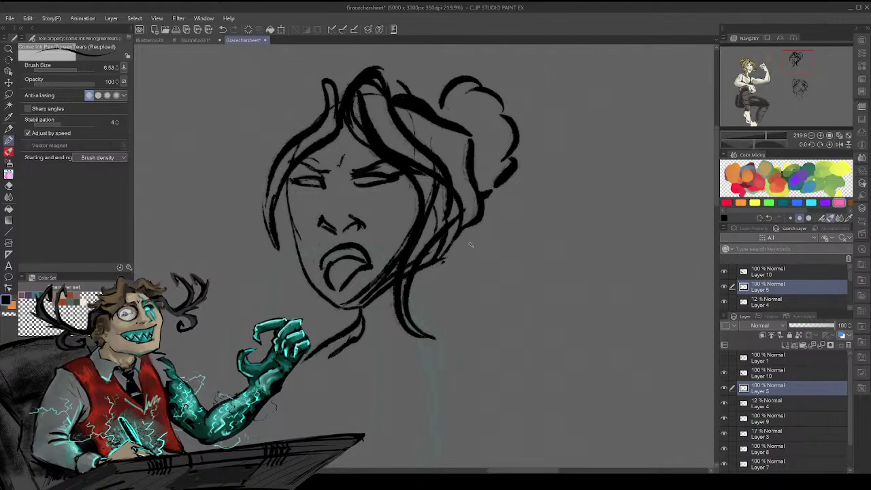
drag(459, 233, 435, 314)
drag(429, 264, 485, 331)
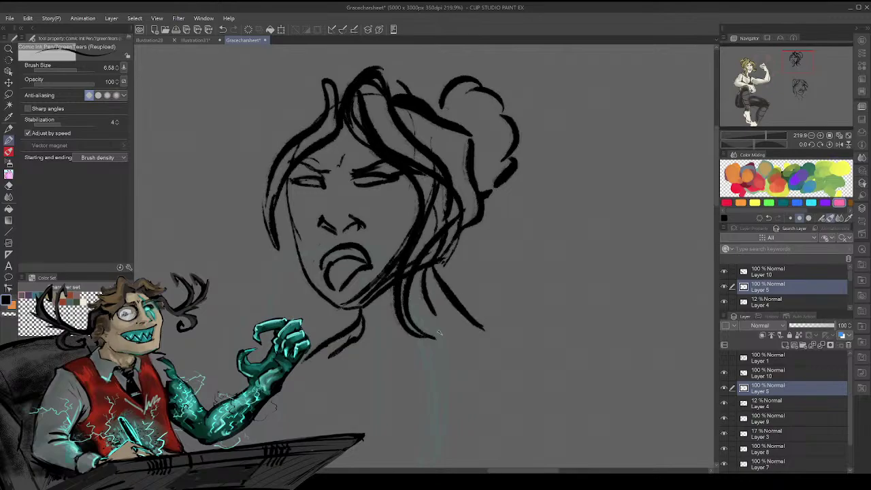
- Add throat muscle lines and collar lines on both sides of the angry head's neck
mouse_move(363, 306)
mouse_down()
mouse_move(376, 343)
mouse_move(417, 361)
mouse_up()
drag(432, 280, 421, 332)
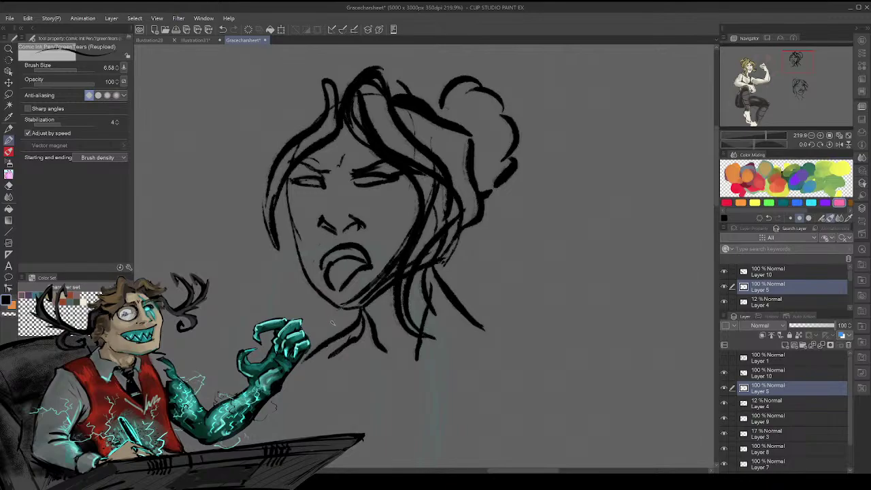
mouse_move(343, 323)
mouse_down()
mouse_move(320, 326)
mouse_move(378, 381)
mouse_up()
drag(449, 373, 519, 324)
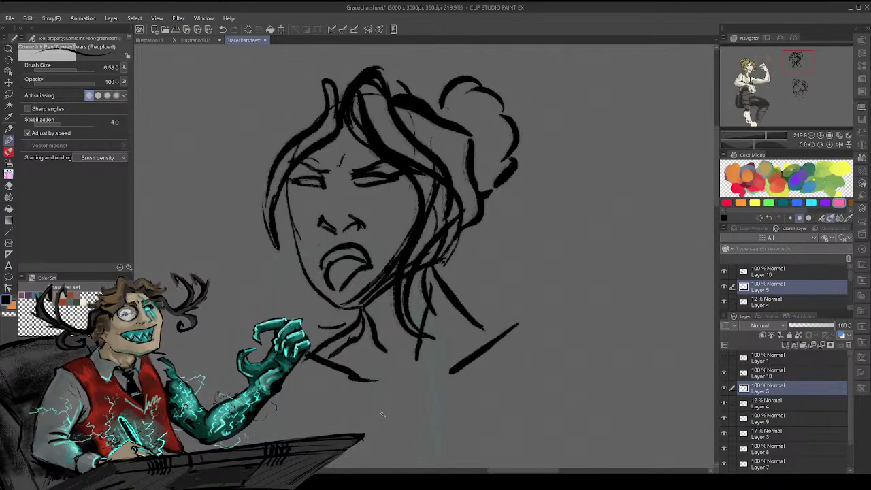
- Fill in dark irises in the angry head's eyes and refine the lines around the mouth
drag(793, 62, 796, 59)
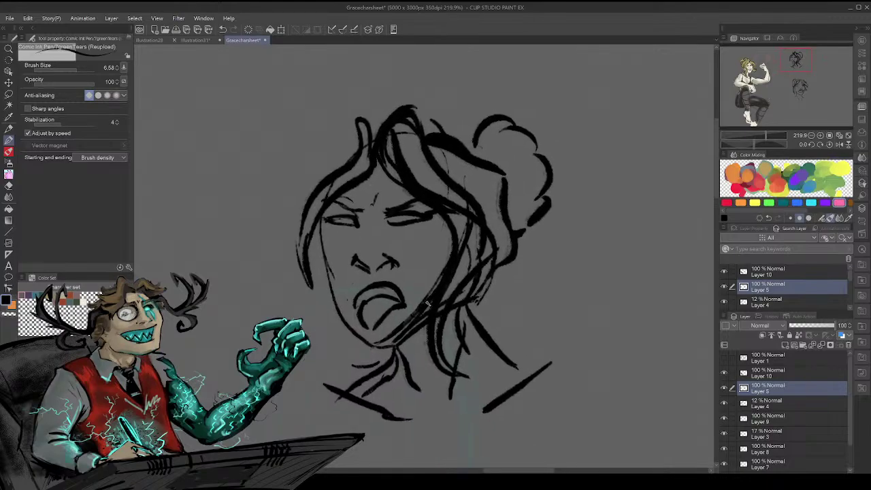
drag(336, 221, 407, 213)
drag(348, 311, 360, 316)
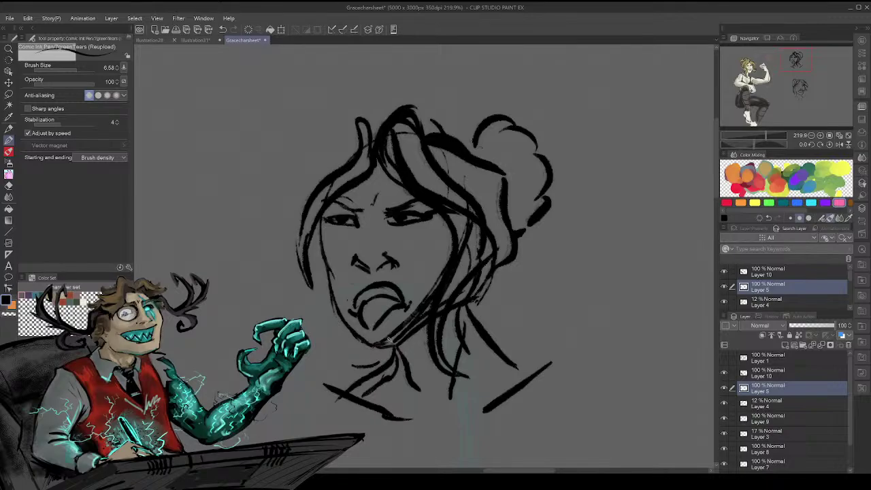
drag(791, 65, 780, 68)
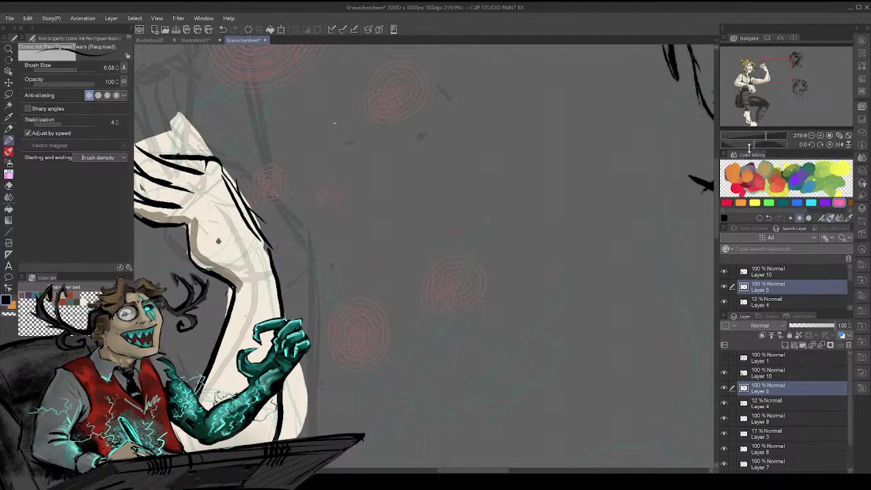
drag(766, 139, 760, 140)
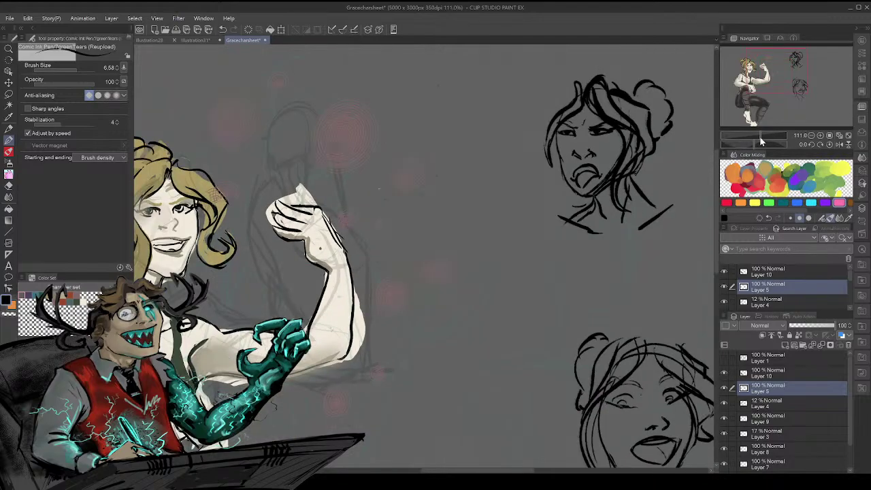
- Sketch an oval head outline between the angry and laughing heads, offset to their right, with a rounded jaw and chin
mouse_move(779, 81)
mouse_down()
mouse_move(800, 90)
mouse_move(800, 100)
mouse_up()
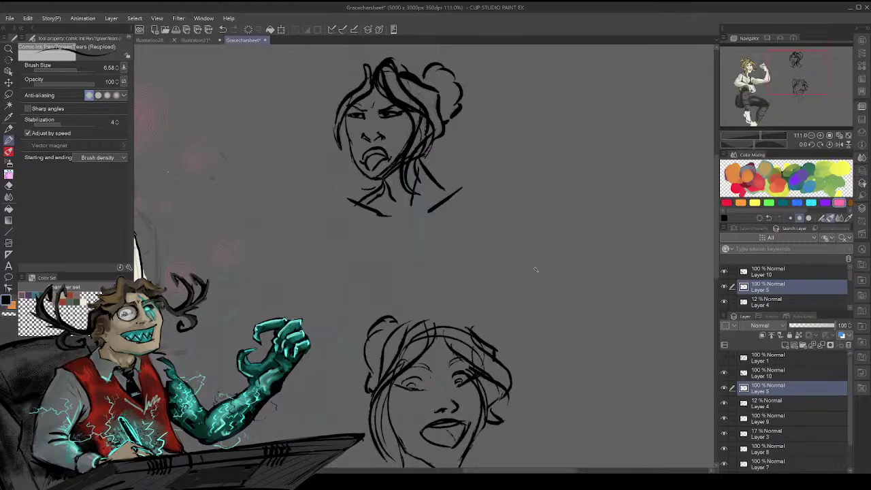
drag(511, 258, 550, 258)
drag(507, 223, 538, 180)
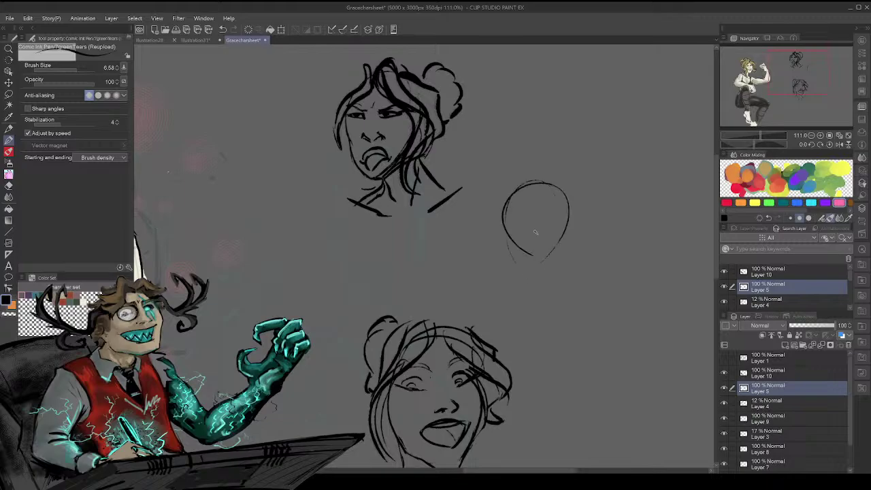
mouse_move(497, 231)
mouse_down()
mouse_move(512, 271)
mouse_move(550, 280)
mouse_move(546, 183)
mouse_move(556, 192)
mouse_move(559, 276)
mouse_up()
drag(545, 191, 539, 255)
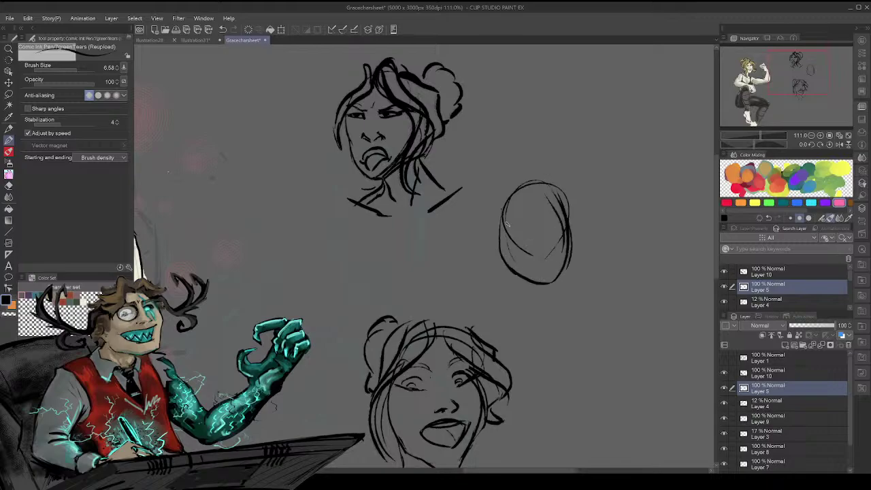
- Draw closed, smiling eyes on the new oval head and a hand raised to its mouth and cheek
mouse_move(508, 224)
mouse_down()
mouse_move(547, 210)
mouse_move(541, 214)
mouse_move(555, 196)
mouse_up()
mouse_move(538, 239)
mouse_down()
mouse_move(526, 259)
mouse_move(547, 263)
mouse_move(564, 291)
mouse_move(573, 279)
mouse_up()
mouse_move(569, 245)
mouse_down()
mouse_move(589, 256)
mouse_move(591, 299)
mouse_move(555, 303)
mouse_move(577, 308)
mouse_move(616, 343)
mouse_up()
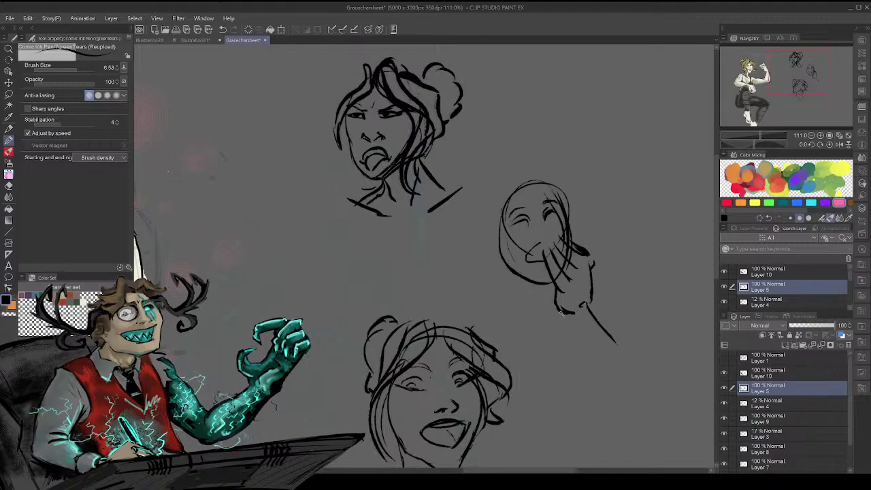
- Draw the raised arm's forearm down to the elbow and refine the hand's fingers and outer edge
mouse_move(566, 319)
mouse_down()
mouse_move(583, 362)
mouse_move(566, 318)
mouse_up()
drag(548, 249, 560, 297)
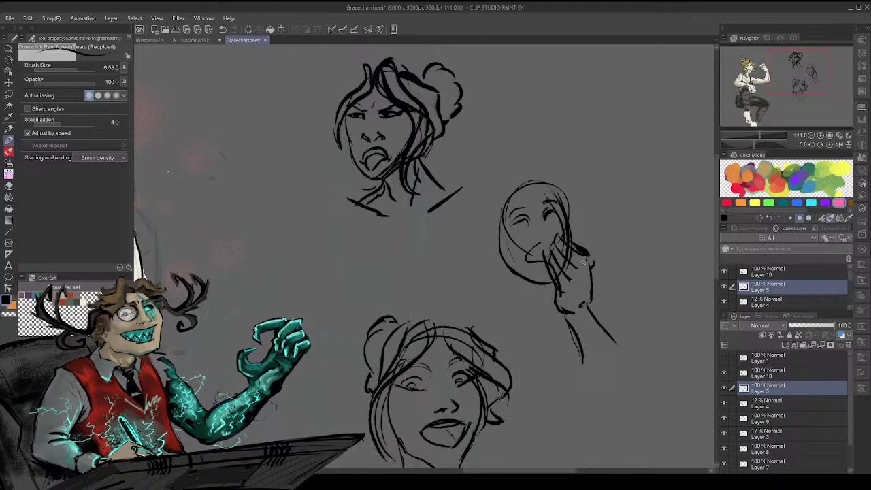
drag(587, 261, 575, 308)
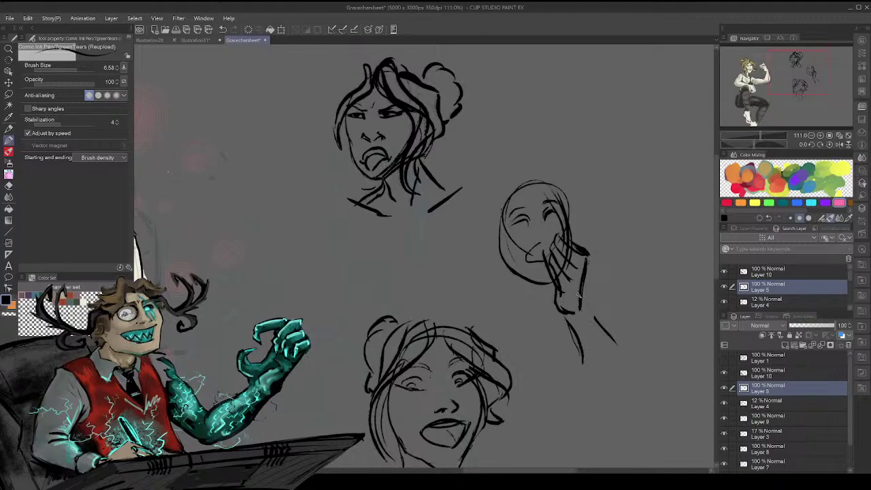
mouse_move(579, 297)
mouse_down()
mouse_move(625, 370)
mouse_move(622, 363)
mouse_move(615, 396)
mouse_up()
- Draw hair strands framing the giggling face on both sides and a curly bun behind the head
drag(520, 180, 470, 263)
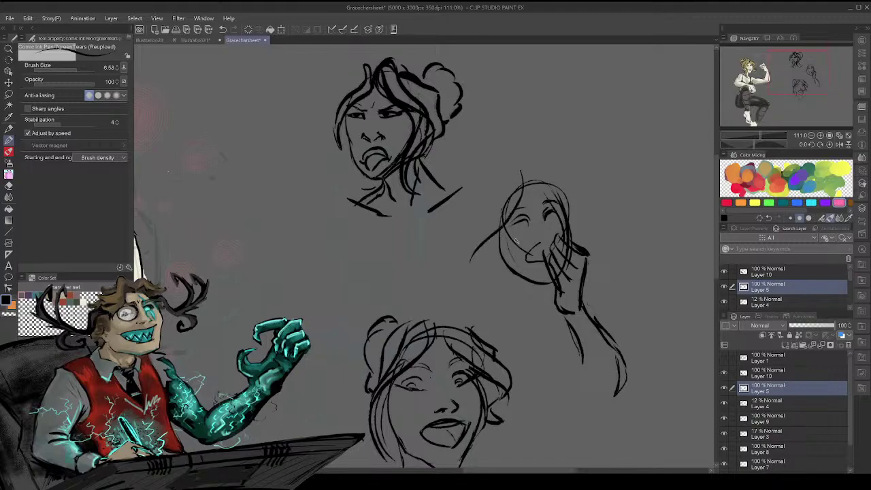
mouse_move(803, 74)
mouse_down()
mouse_move(757, 85)
mouse_move(787, 92)
mouse_up()
mouse_move(619, 109)
mouse_down()
mouse_move(582, 211)
mouse_move(591, 223)
mouse_move(584, 221)
mouse_up()
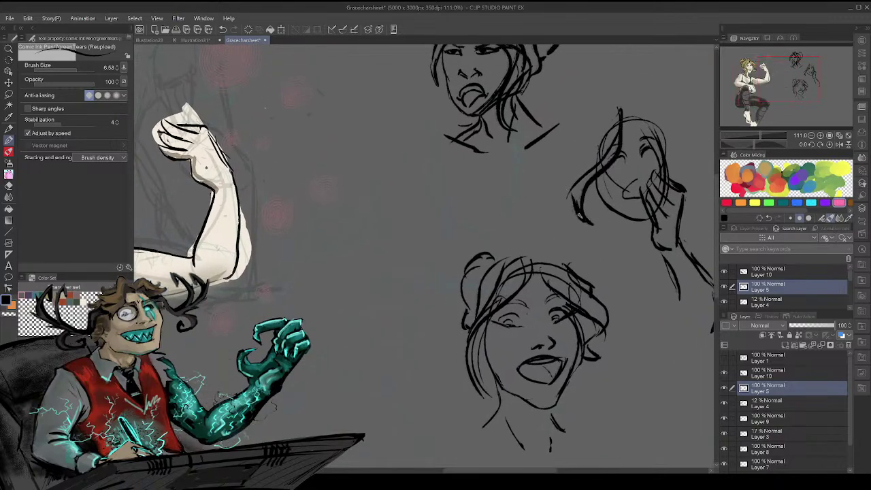
mouse_move(578, 166)
mouse_down()
mouse_move(605, 141)
mouse_move(612, 103)
mouse_move(628, 120)
mouse_move(639, 106)
mouse_move(673, 139)
mouse_move(670, 180)
mouse_move(668, 168)
mouse_move(662, 191)
mouse_up()
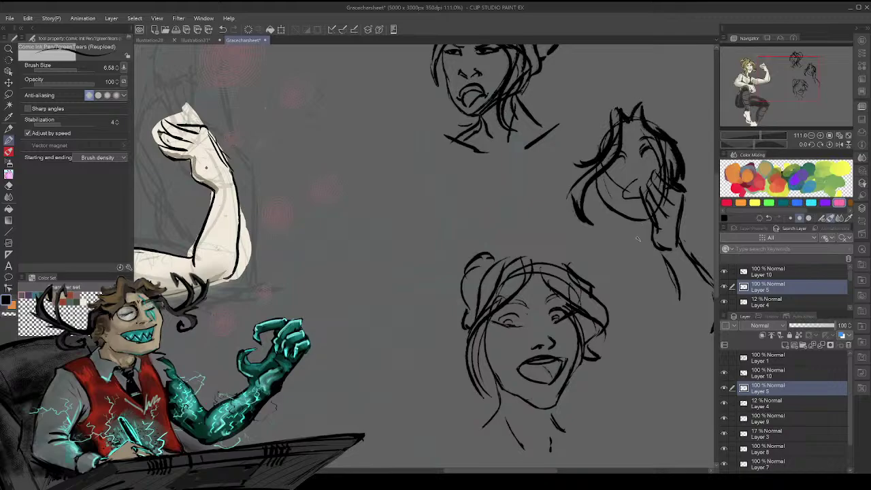
drag(784, 82, 787, 79)
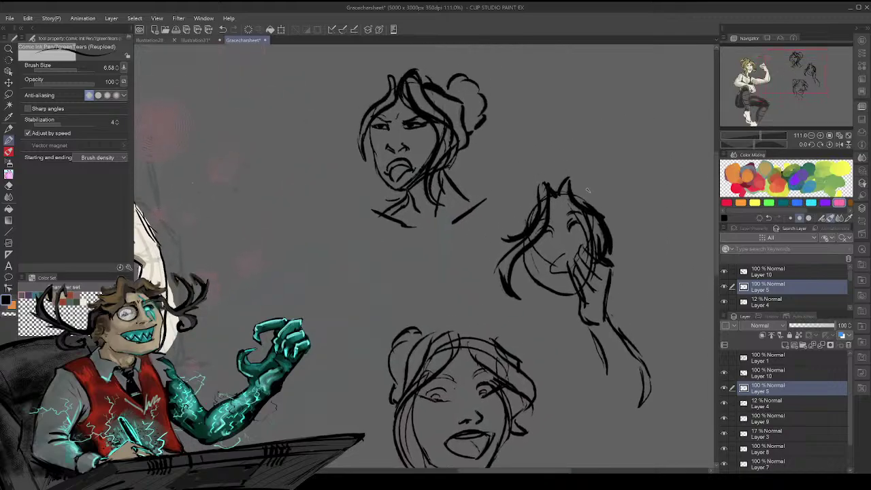
drag(532, 205, 511, 233)
mouse_move(511, 268)
mouse_down()
mouse_move(513, 280)
mouse_move(527, 283)
mouse_move(517, 282)
mouse_move(535, 275)
mouse_move(495, 232)
mouse_move(489, 237)
mouse_move(491, 223)
mouse_move(487, 271)
mouse_up()
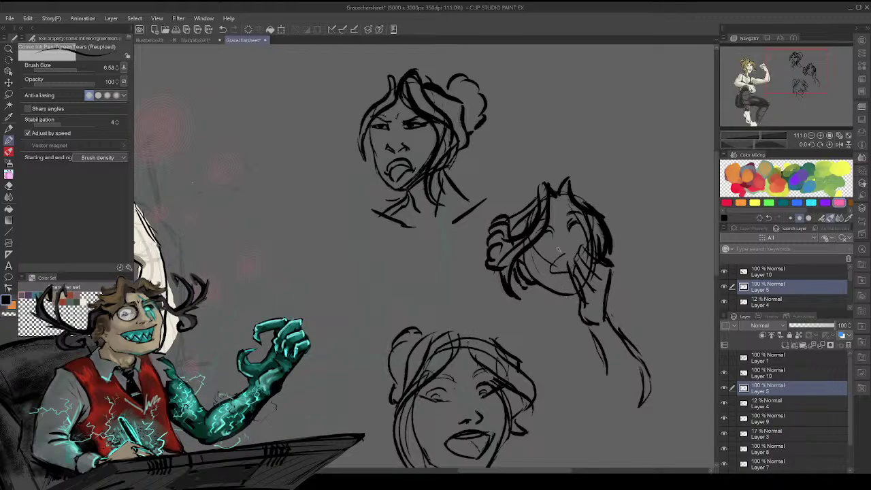
- Define the giggling head's nose and open mouth, and add neck and shoulder lines below the chin
mouse_move(569, 252)
mouse_down()
mouse_move(541, 260)
mouse_move(564, 271)
mouse_move(547, 262)
mouse_move(564, 240)
mouse_up()
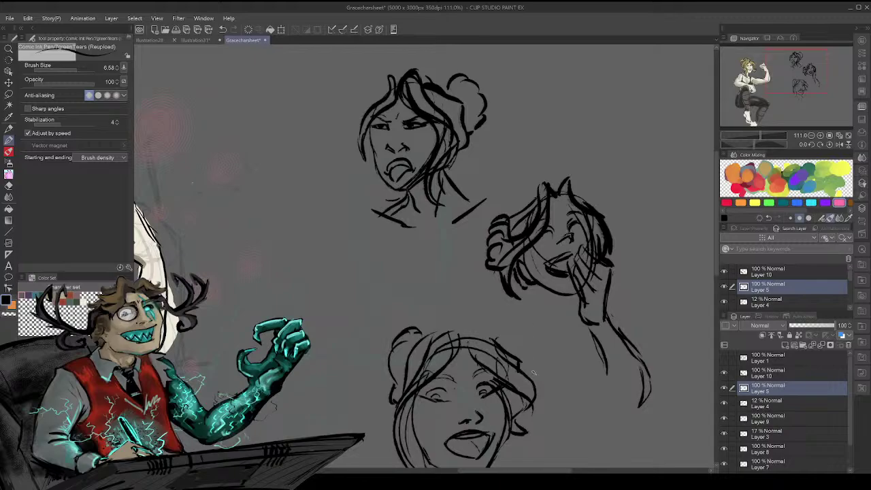
drag(528, 286, 508, 327)
drag(568, 300, 568, 330)
mouse_move(529, 299)
mouse_down()
mouse_move(535, 328)
mouse_move(531, 318)
mouse_move(535, 326)
mouse_move(561, 331)
mouse_up()
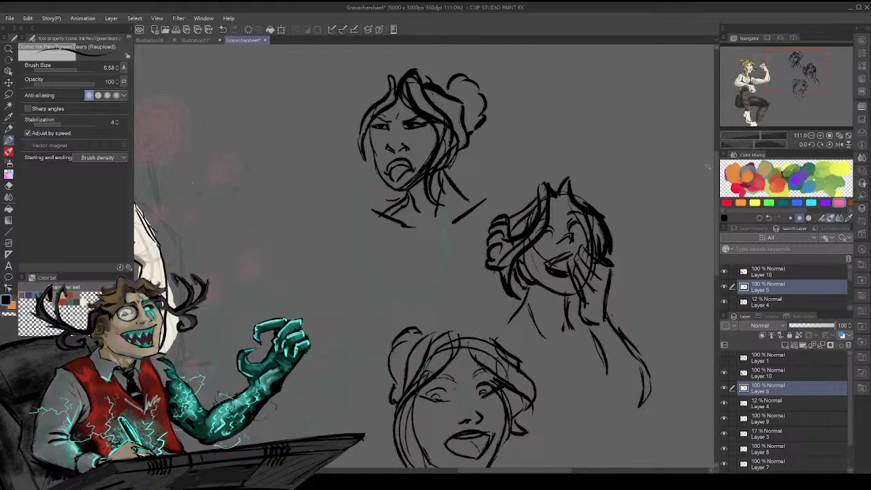
- Sketch a tall oval outline for another head below and to the left of the laughing head
mouse_move(792, 90)
mouse_down()
mouse_move(773, 100)
mouse_move(785, 91)
mouse_move(784, 104)
mouse_up()
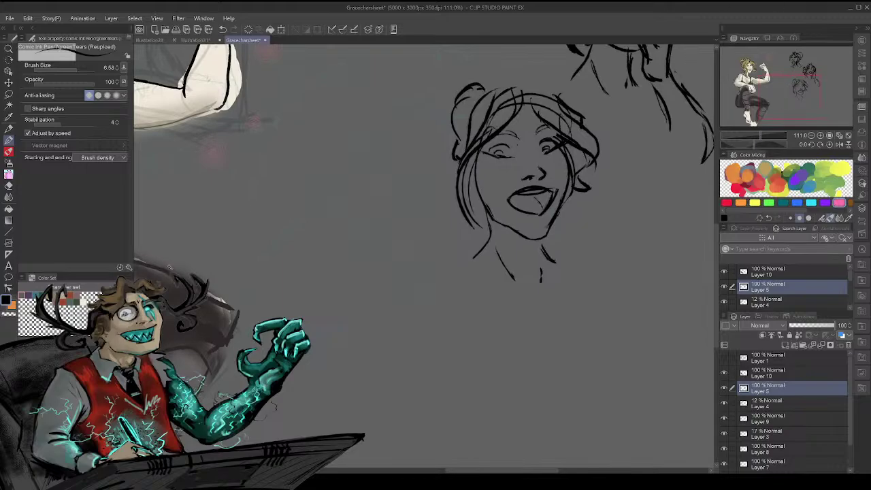
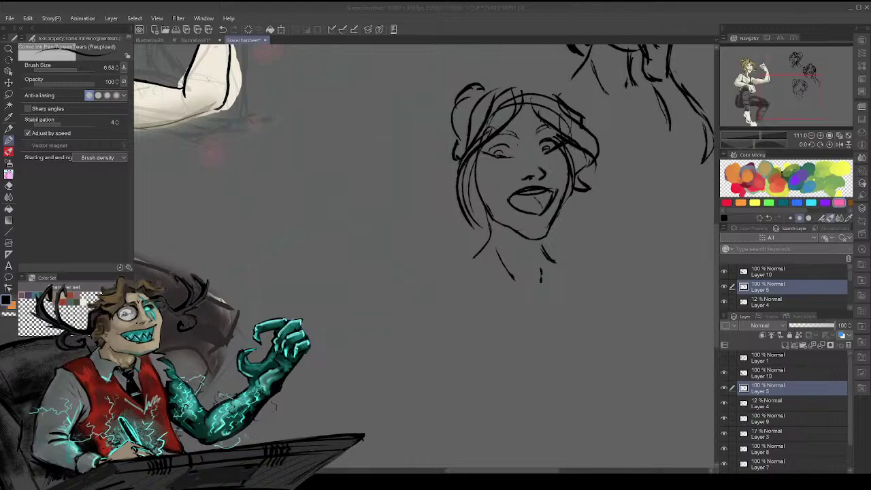
mouse_move(345, 241)
mouse_down()
mouse_move(356, 307)
mouse_move(418, 256)
mouse_up()
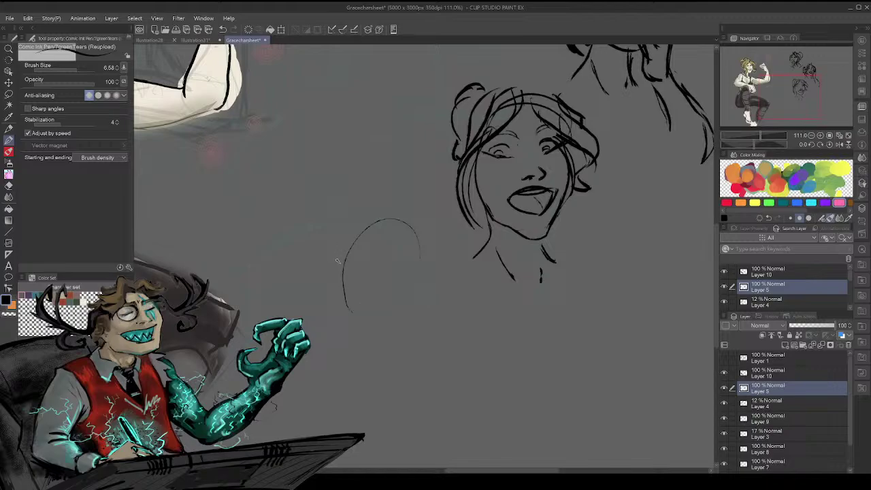
mouse_move(338, 284)
mouse_down()
mouse_move(372, 351)
mouse_move(350, 329)
mouse_move(383, 361)
mouse_up()
mouse_move(421, 332)
mouse_down()
mouse_move(413, 238)
mouse_move(395, 356)
mouse_up()
drag(425, 271, 392, 359)
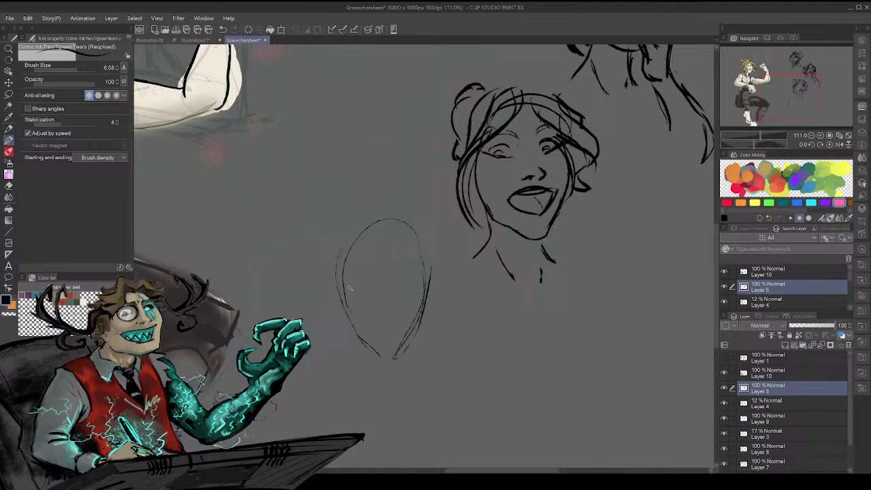
- Draw the narrowed eyes, slanted brows and small nose on the new lower head
mouse_move(396, 279)
mouse_down()
mouse_move(429, 265)
mouse_move(420, 284)
mouse_up()
mouse_move(347, 287)
mouse_down()
mouse_move(373, 286)
mouse_move(343, 279)
mouse_move(361, 286)
mouse_up()
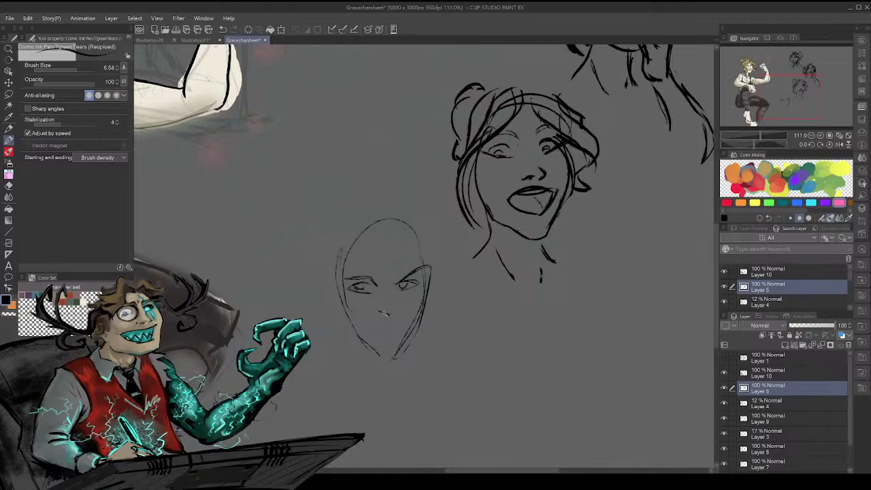
drag(383, 311, 392, 315)
- Draw the lower head's frowning mouth, undoing trial lines, and darken the upper eyelids
mouse_move(370, 328)
mouse_down()
mouse_move(391, 320)
mouse_move(395, 328)
mouse_up()
key(ctrl+z)
mouse_move(374, 332)
mouse_down()
mouse_move(398, 330)
mouse_move(388, 341)
mouse_up()
key(ctrl+z)
key(ctrl+z)
drag(407, 281, 424, 278)
drag(345, 282, 360, 280)
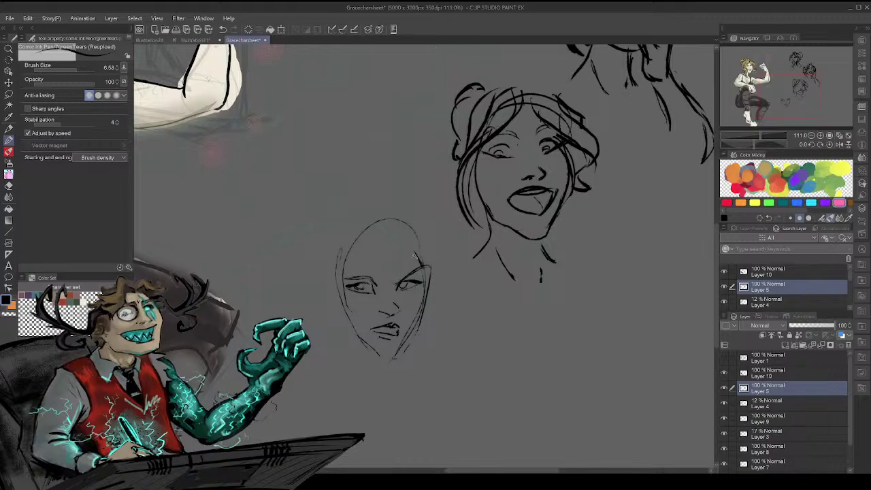
- Draw loose, wavy hair parted at the top and falling down both sides of the lower head's face
mouse_move(383, 247)
mouse_down()
mouse_move(400, 219)
mouse_move(442, 304)
mouse_up()
mouse_move(427, 266)
mouse_down()
mouse_move(418, 350)
mouse_move(430, 357)
mouse_move(448, 308)
mouse_move(446, 283)
mouse_move(456, 298)
mouse_move(407, 243)
mouse_move(417, 226)
mouse_move(395, 224)
mouse_move(372, 251)
mouse_move(328, 330)
mouse_move(352, 368)
mouse_move(351, 382)
mouse_up()
mouse_move(323, 353)
mouse_down()
mouse_move(313, 304)
mouse_move(343, 260)
mouse_move(338, 268)
mouse_move(350, 227)
mouse_up()
drag(317, 300, 346, 227)
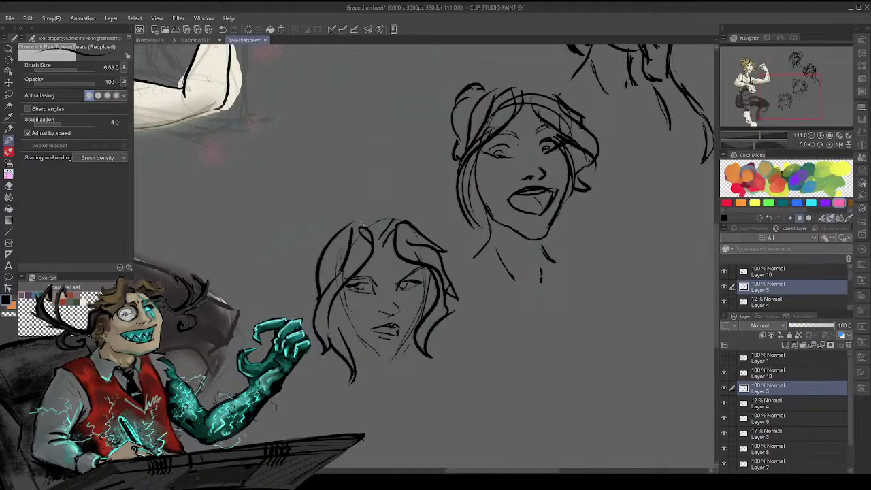
- Redraw the lower head's jawline and chin, erasing the first contour
mouse_move(330, 315)
mouse_down()
mouse_move(400, 352)
mouse_move(410, 367)
mouse_move(366, 350)
mouse_move(341, 304)
mouse_move(346, 324)
mouse_move(384, 361)
mouse_move(364, 337)
mouse_move(393, 356)
mouse_up()
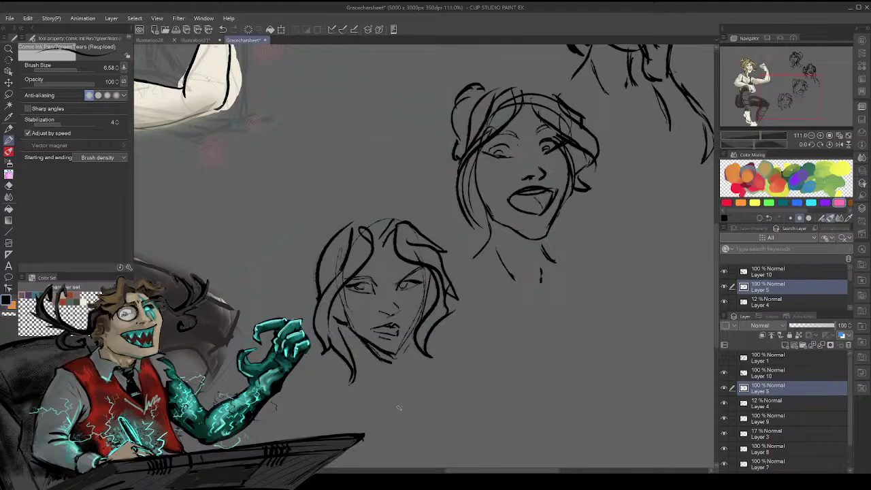
mouse_move(351, 329)
mouse_down()
mouse_move(393, 370)
mouse_move(373, 350)
mouse_move(389, 362)
mouse_up()
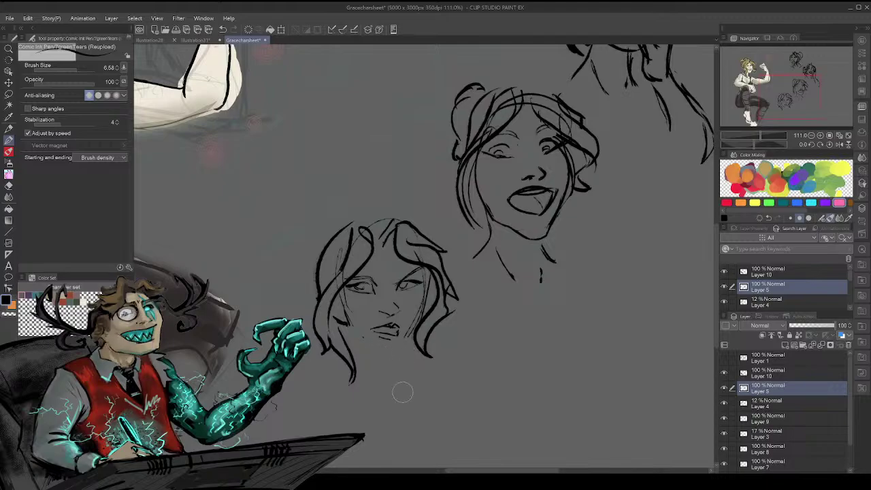
drag(423, 266, 426, 317)
mouse_move(374, 355)
mouse_down()
mouse_move(394, 352)
mouse_move(418, 326)
mouse_move(389, 349)
mouse_move(402, 329)
mouse_move(371, 349)
mouse_move(350, 330)
mouse_up()
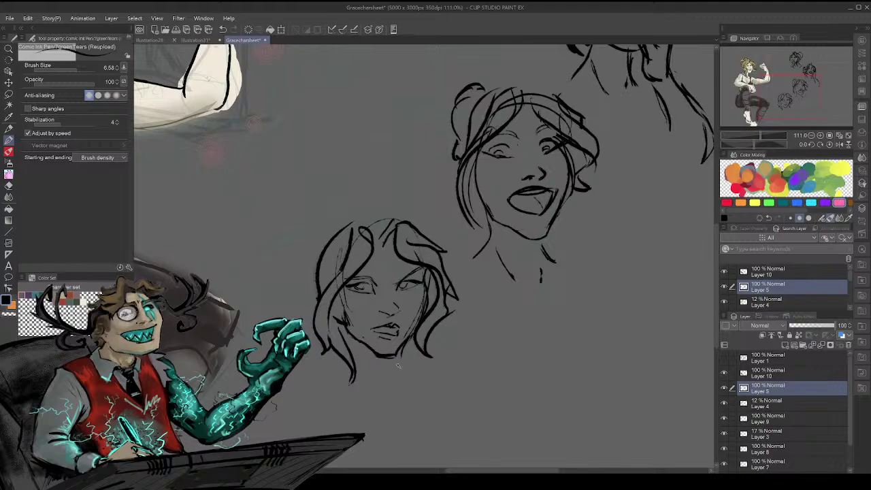
- Darken the lower head's eye, furrow the brows and reshape the mouth into a scowl
mouse_move(377, 301)
mouse_down()
mouse_move(352, 287)
mouse_move(367, 308)
mouse_up()
drag(348, 285, 368, 293)
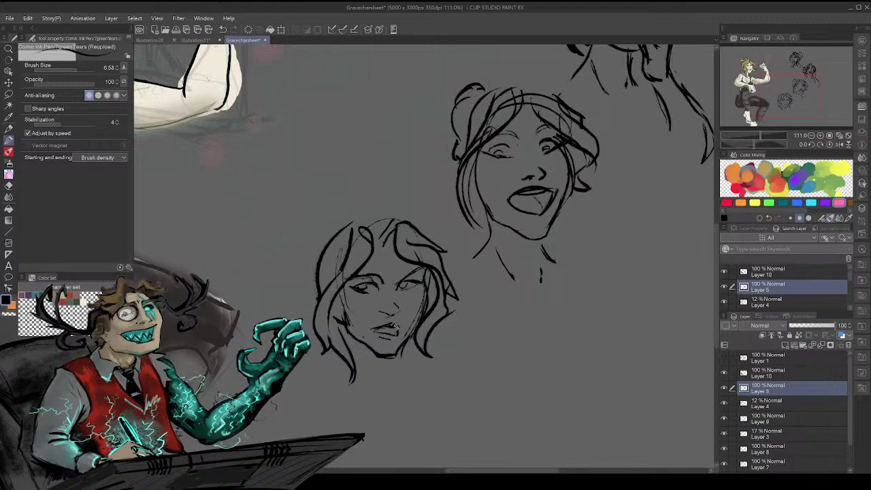
key(ctrl+z)
drag(384, 327, 368, 332)
mouse_move(352, 277)
mouse_down()
mouse_move(382, 289)
mouse_move(414, 271)
mouse_move(387, 281)
mouse_up()
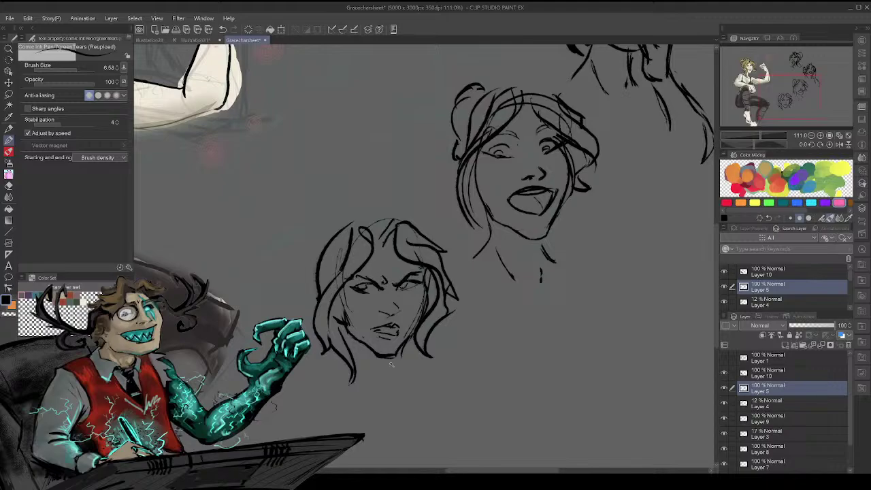
mouse_move(374, 327)
mouse_down()
mouse_move(372, 334)
mouse_move(402, 336)
mouse_move(380, 335)
mouse_up()
- Rework the outer hair contour on the left side of the scowling head, undoing the trial strands
mouse_move(315, 255)
mouse_down()
mouse_move(337, 226)
mouse_move(311, 290)
mouse_up()
key(ctrl+z)
mouse_move(342, 234)
mouse_down()
mouse_move(348, 214)
mouse_move(295, 299)
mouse_up()
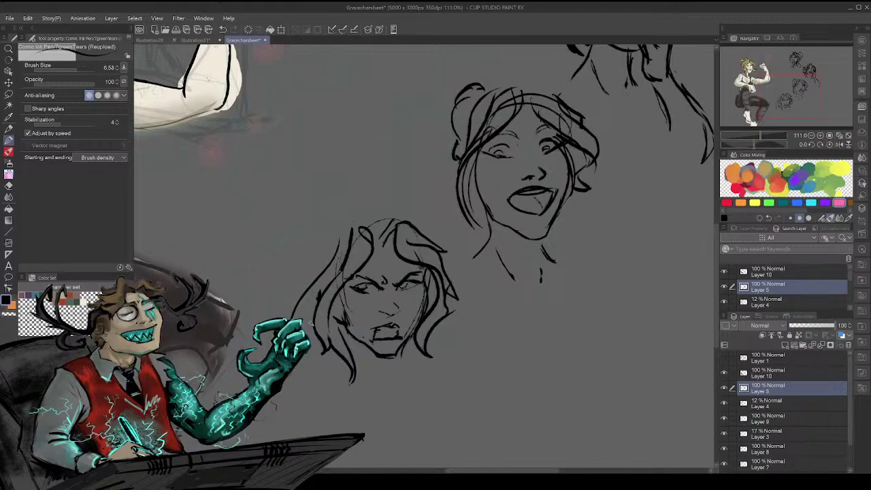
key(ctrl+z)
mouse_move(346, 236)
mouse_down()
mouse_move(311, 309)
mouse_move(311, 352)
mouse_move(293, 400)
mouse_up()
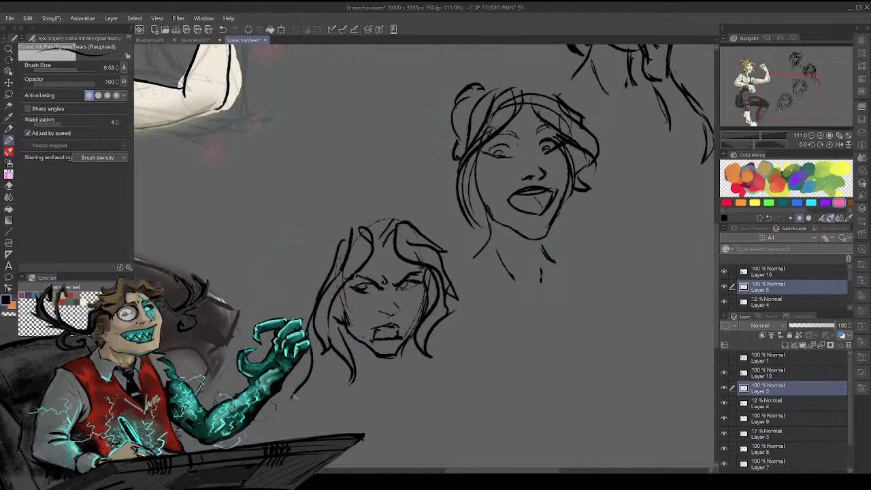
mouse_move(342, 356)
mouse_down()
mouse_move(340, 385)
mouse_move(304, 401)
mouse_up()
key(ctrl+z)
key(ctrl+z)
- Add curled hair ends on the left side of the scowling head and thicken the outer strands up to the crown
mouse_move(351, 339)
mouse_down()
mouse_move(332, 370)
mouse_move(320, 368)
mouse_move(299, 364)
mouse_up()
drag(294, 311, 313, 339)
mouse_move(310, 324)
mouse_down()
mouse_move(303, 291)
mouse_move(354, 236)
mouse_up()
drag(320, 260, 350, 235)
- Draw curled hair ends and neck lines below the scowling head's chin, and darken the strands at the parting
mouse_move(426, 339)
mouse_down()
mouse_move(417, 367)
mouse_move(447, 368)
mouse_move(436, 378)
mouse_move(408, 340)
mouse_move(419, 370)
mouse_move(389, 391)
mouse_up()
drag(382, 361, 407, 394)
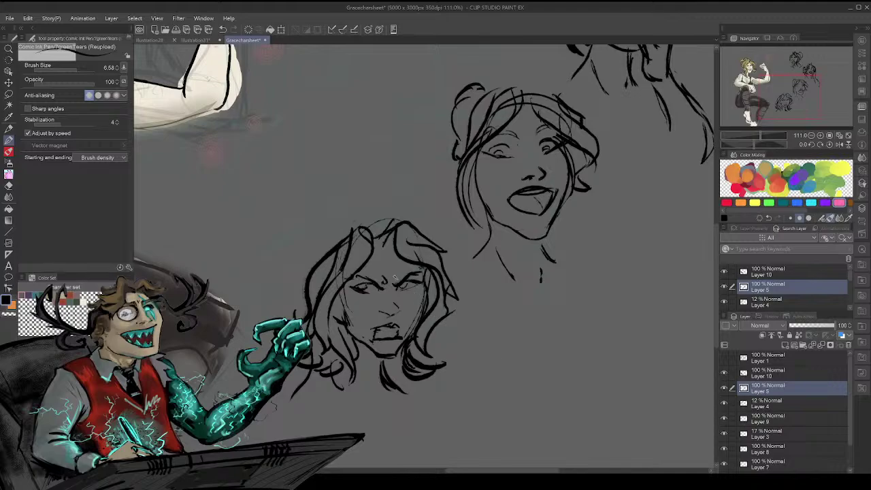
drag(366, 238, 382, 247)
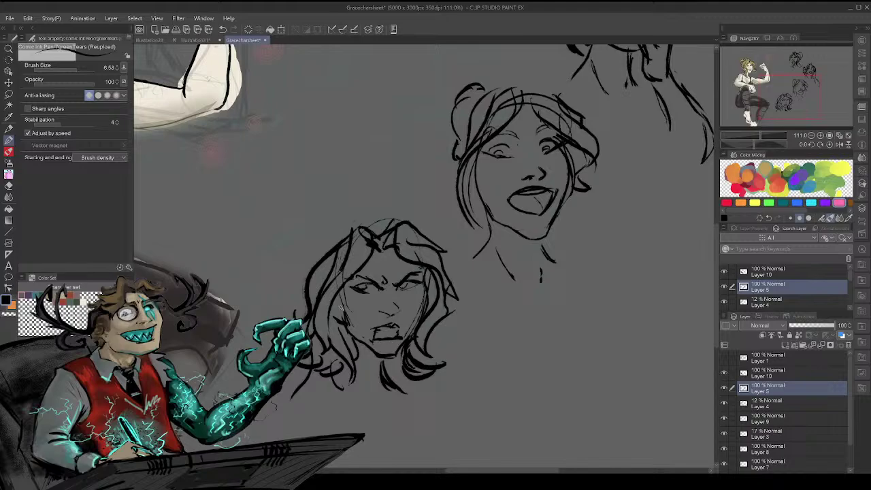
drag(347, 278, 324, 322)
- Sketch an oval outline for another head above the scowling one, to the left of the laughing head
mouse_move(781, 105)
mouse_down()
mouse_move(756, 90)
mouse_move(794, 89)
mouse_move(792, 102)
mouse_move(773, 84)
mouse_move(770, 119)
mouse_move(769, 82)
mouse_move(763, 106)
mouse_up()
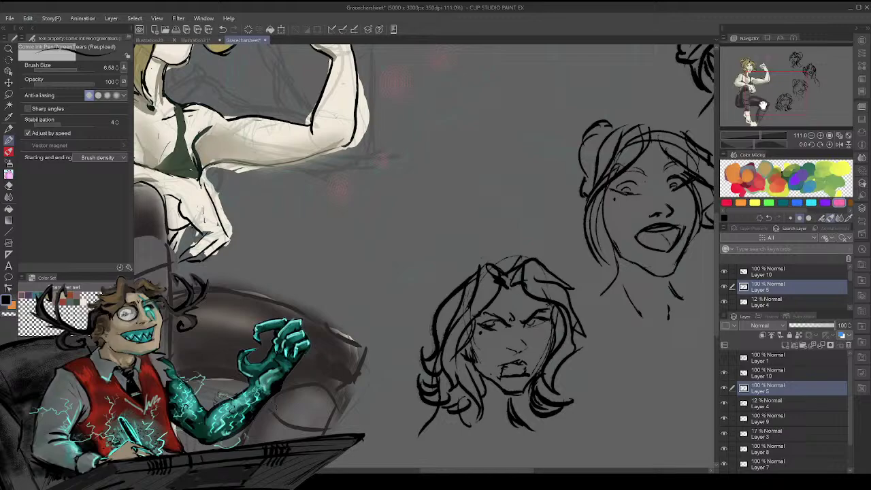
mouse_move(476, 201)
mouse_down()
mouse_move(489, 96)
mouse_move(527, 187)
mouse_up()
mouse_move(461, 135)
mouse_down()
mouse_move(503, 215)
mouse_move(537, 164)
mouse_up()
drag(537, 160, 505, 218)
- Draw a downturned open mouth, nose and sidelong eyes on the new oval head, and reshape its jaw squarer
mouse_move(479, 187)
mouse_down()
mouse_move(516, 179)
mouse_move(517, 169)
mouse_move(495, 172)
mouse_move(520, 170)
mouse_up()
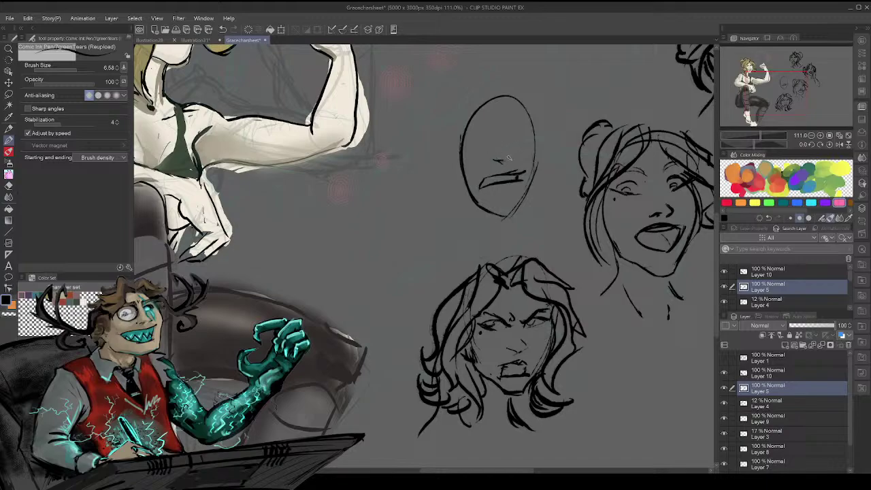
drag(511, 157, 501, 163)
mouse_move(505, 129)
mouse_down()
mouse_move(509, 152)
mouse_move(490, 142)
mouse_move(492, 132)
mouse_move(526, 129)
mouse_move(482, 138)
mouse_up()
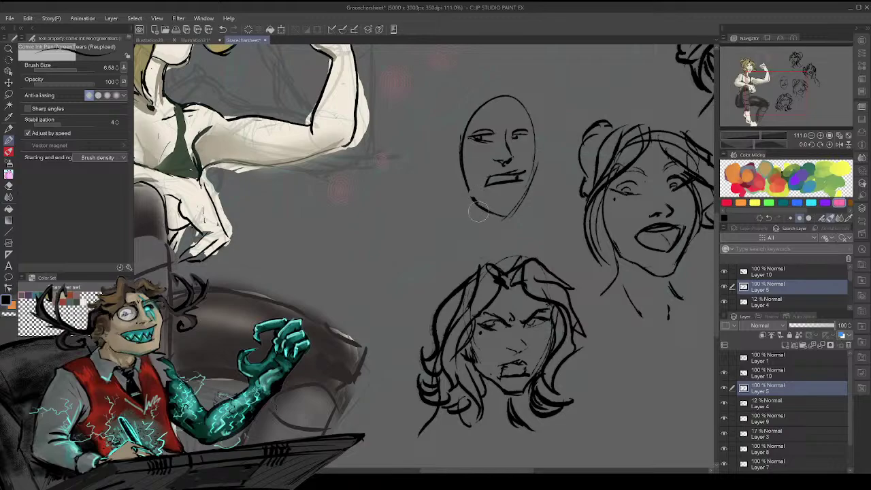
mouse_move(466, 194)
mouse_down()
mouse_move(508, 203)
mouse_move(528, 192)
mouse_up()
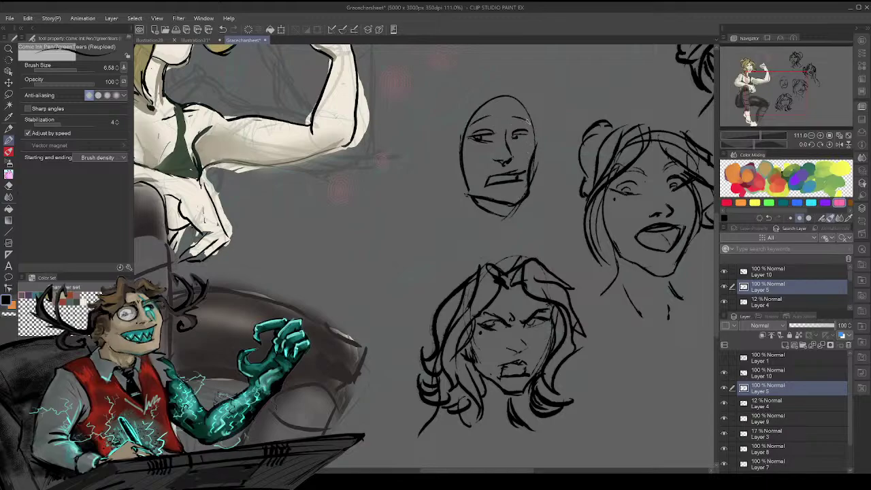
- Draw loose front hair strands looping up from the frowning oval head's forehead and falling along both sides of the face
drag(504, 108, 466, 151)
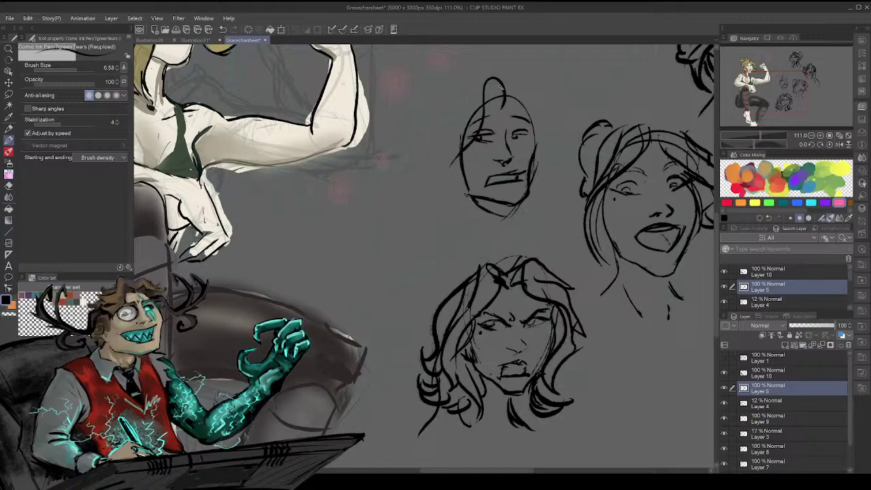
mouse_move(510, 97)
mouse_down()
mouse_move(462, 126)
mouse_move(439, 198)
mouse_up()
mouse_move(466, 162)
mouse_down()
mouse_move(456, 197)
mouse_move(443, 206)
mouse_up()
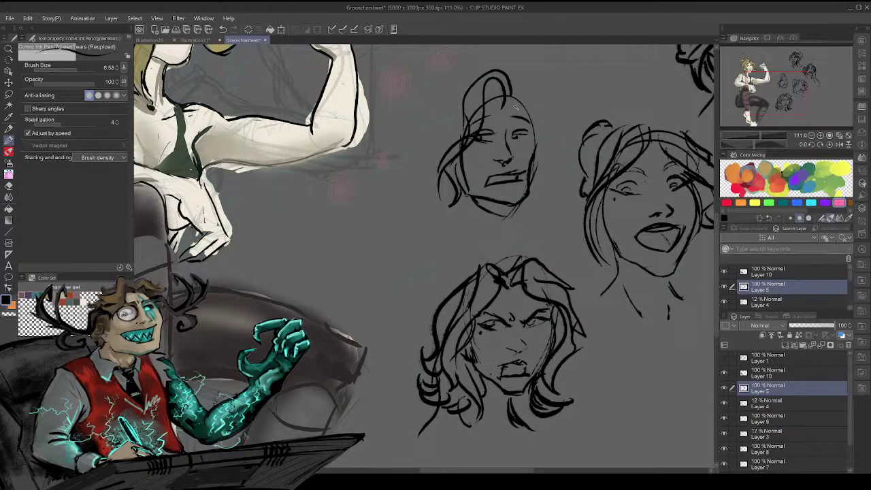
drag(538, 77, 519, 107)
mouse_move(529, 90)
mouse_down()
mouse_move(554, 146)
mouse_move(555, 174)
mouse_up()
drag(549, 132, 535, 178)
drag(537, 148, 541, 201)
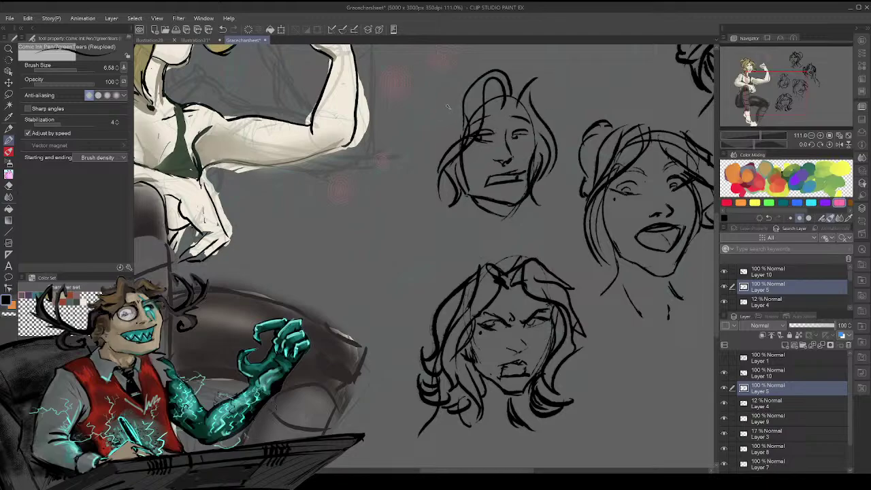
- Add a rounded bun at the back of the frowning head and draw the neck and collar lines below it
mouse_move(441, 113)
mouse_down()
mouse_move(457, 108)
mouse_move(433, 155)
mouse_move(441, 181)
mouse_up()
mouse_move(441, 125)
mouse_down()
mouse_move(424, 176)
mouse_move(460, 105)
mouse_up()
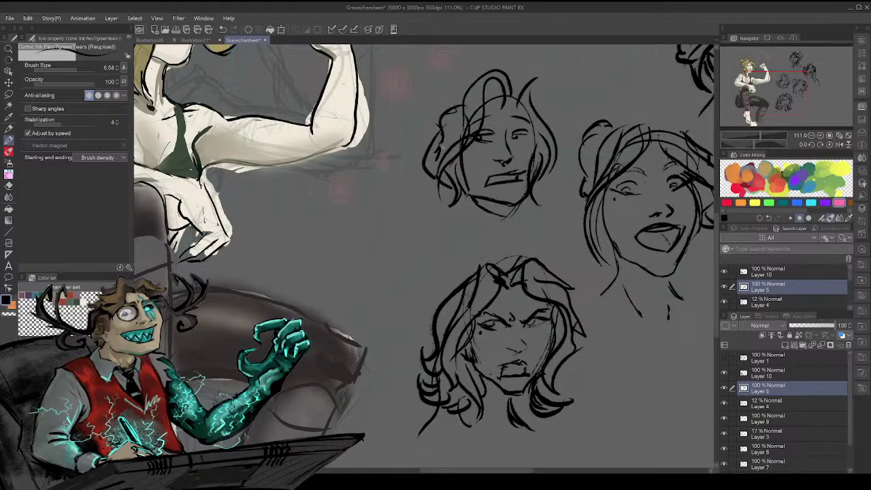
mouse_move(427, 147)
mouse_down()
mouse_move(412, 144)
mouse_move(443, 104)
mouse_up()
drag(422, 112, 452, 106)
drag(415, 146, 422, 161)
mouse_move(464, 185)
mouse_down()
mouse_move(483, 196)
mouse_move(503, 247)
mouse_move(426, 231)
mouse_move(464, 249)
mouse_up()
drag(488, 213, 503, 247)
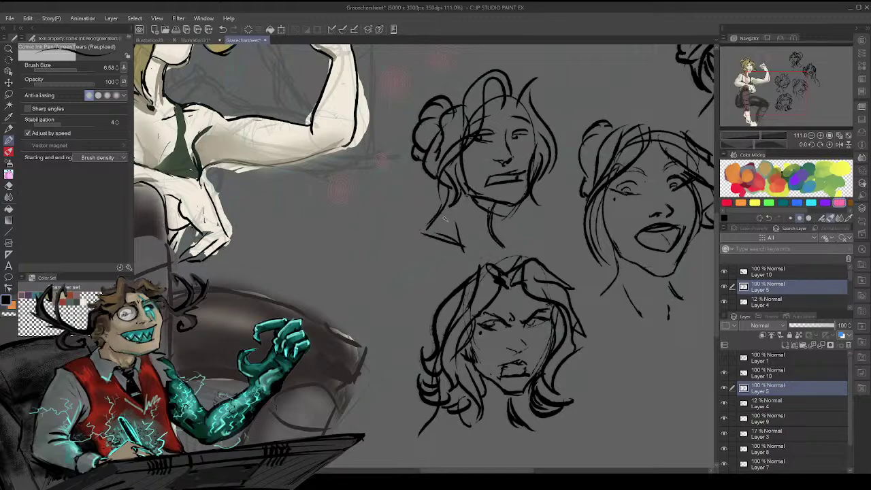
mouse_move(446, 220)
mouse_down()
mouse_move(457, 241)
mouse_move(482, 253)
mouse_up()
- Rework the lip lines of the scowling head's mouth
drag(774, 88, 782, 79)
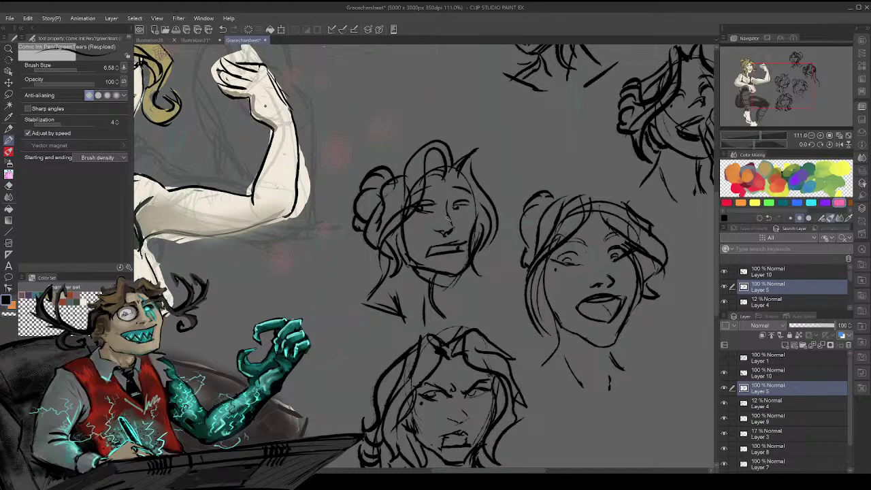
drag(764, 113, 768, 124)
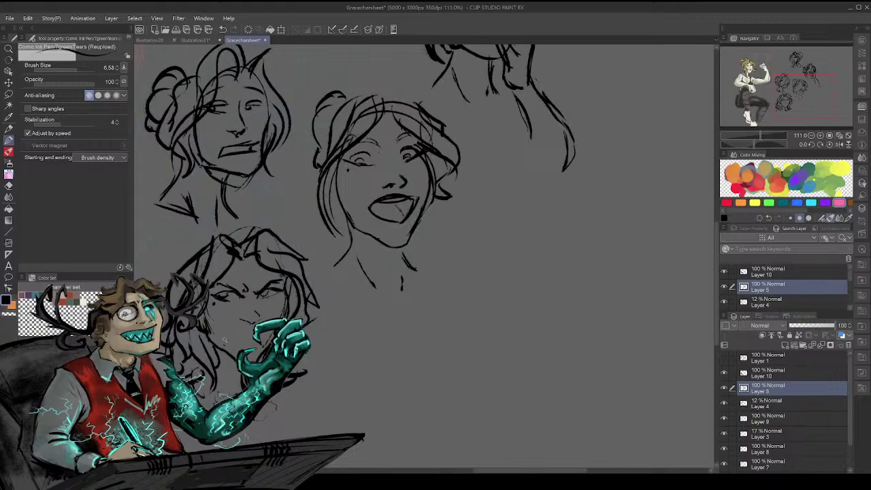
drag(225, 340, 247, 328)
mouse_move(229, 341)
mouse_down()
mouse_move(256, 342)
mouse_move(240, 336)
mouse_move(250, 330)
mouse_up()
drag(234, 333, 251, 332)
- Sketch a tilted oval outline with a pointed jaw for another head, below and to the right of the laughing head
mouse_move(524, 347)
mouse_down()
mouse_move(510, 317)
mouse_move(567, 324)
mouse_up()
mouse_move(534, 217)
mouse_down()
mouse_move(503, 326)
mouse_move(545, 366)
mouse_up()
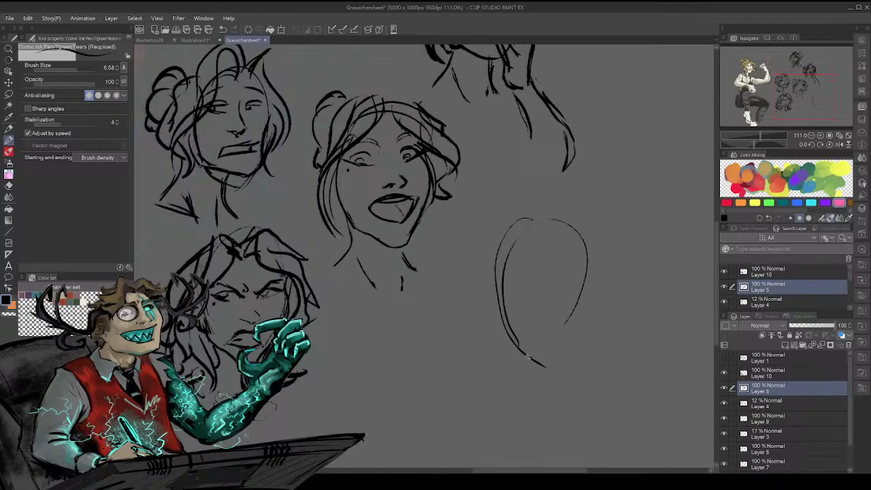
drag(503, 313, 537, 353)
- Draw lowered eyes, a nose and a downturned mouth on the new head, with the first finger lines against both cheeks
mouse_move(518, 294)
mouse_down()
mouse_move(499, 319)
mouse_move(491, 355)
mouse_up()
drag(591, 291, 614, 349)
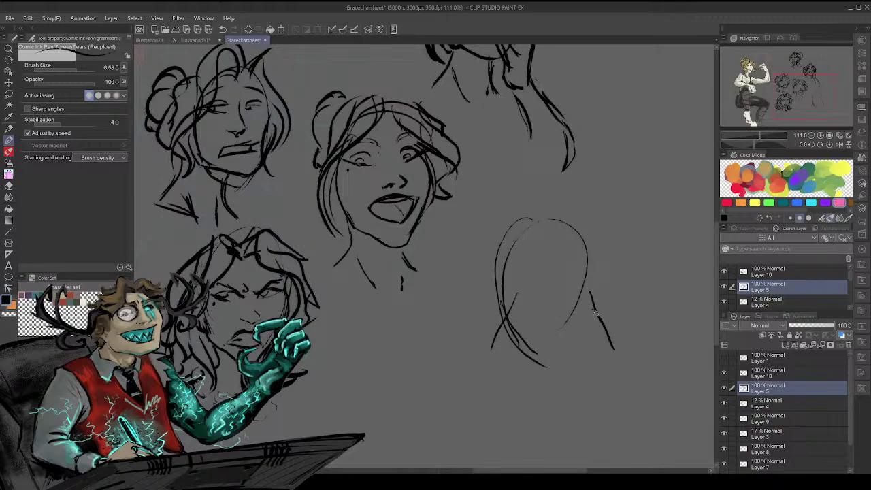
drag(578, 325, 593, 348)
mouse_move(511, 291)
mouse_down()
mouse_move(488, 318)
mouse_move(481, 311)
mouse_up()
mouse_move(515, 294)
mouse_down()
mouse_move(570, 296)
mouse_move(560, 301)
mouse_move(580, 285)
mouse_move(571, 347)
mouse_up()
drag(554, 317, 573, 344)
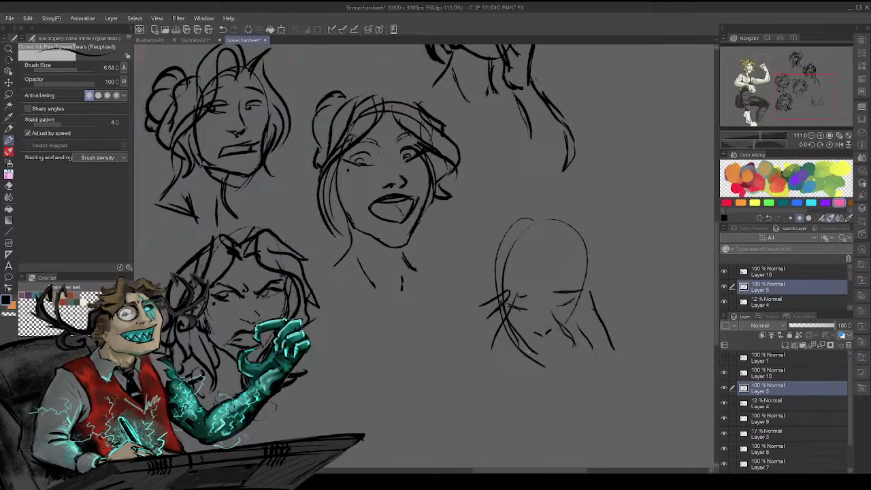
mouse_move(533, 342)
mouse_down()
mouse_move(555, 341)
mouse_move(546, 361)
mouse_move(563, 333)
mouse_move(575, 342)
mouse_move(561, 312)
mouse_move(587, 334)
mouse_up()
drag(575, 339, 581, 364)
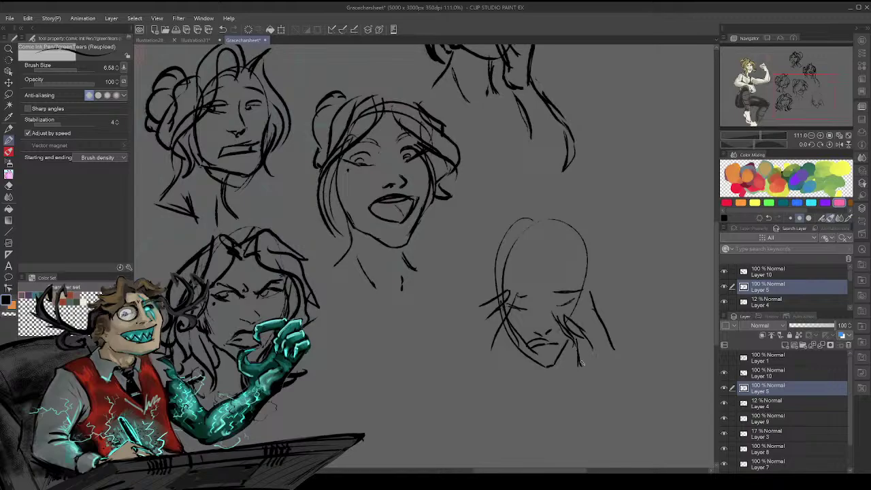
- Complete the two hands clutching the sides of the distressed head, with fingers, palms and wrists
mouse_move(568, 307)
mouse_down()
mouse_move(573, 320)
mouse_move(597, 322)
mouse_move(602, 356)
mouse_up()
mouse_move(578, 299)
mouse_down()
mouse_move(605, 316)
mouse_move(603, 364)
mouse_move(565, 378)
mouse_move(596, 400)
mouse_up()
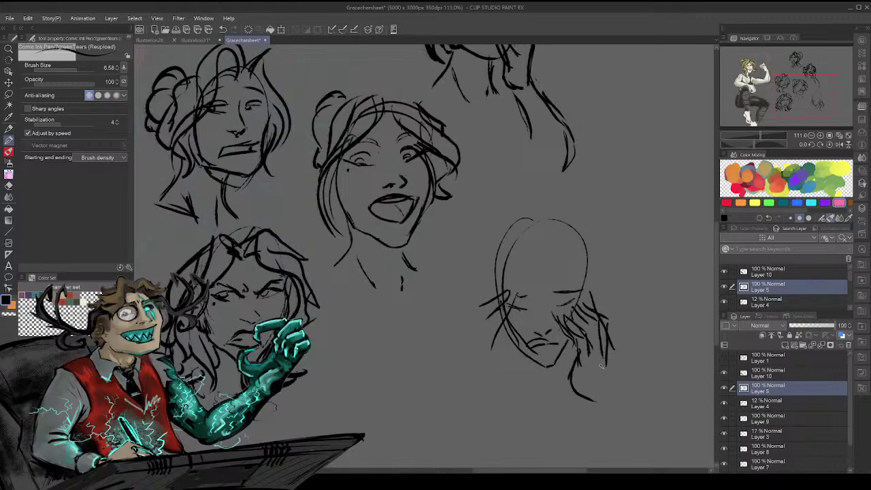
drag(610, 345, 603, 394)
mouse_move(500, 327)
mouse_down()
mouse_move(501, 396)
mouse_move(488, 388)
mouse_move(483, 317)
mouse_up()
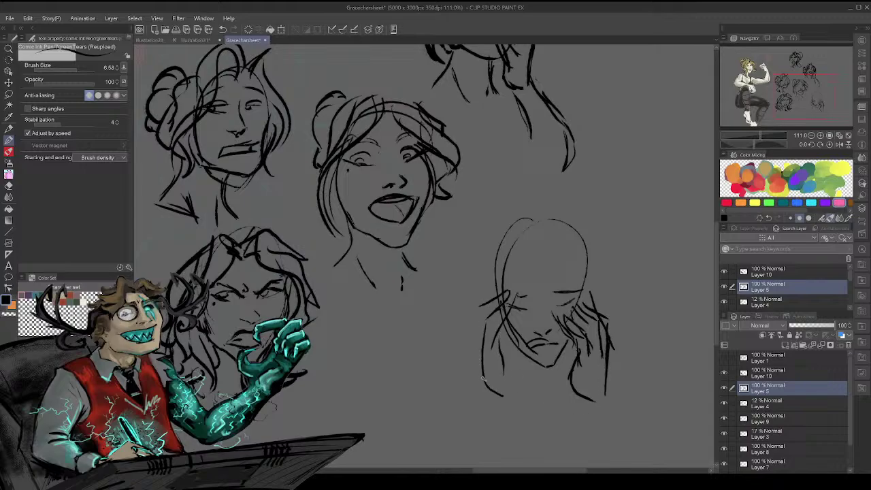
mouse_move(482, 380)
mouse_down()
mouse_move(484, 305)
mouse_move(489, 374)
mouse_move(493, 348)
mouse_move(505, 368)
mouse_move(465, 381)
mouse_move(498, 356)
mouse_move(524, 313)
mouse_move(475, 344)
mouse_up()
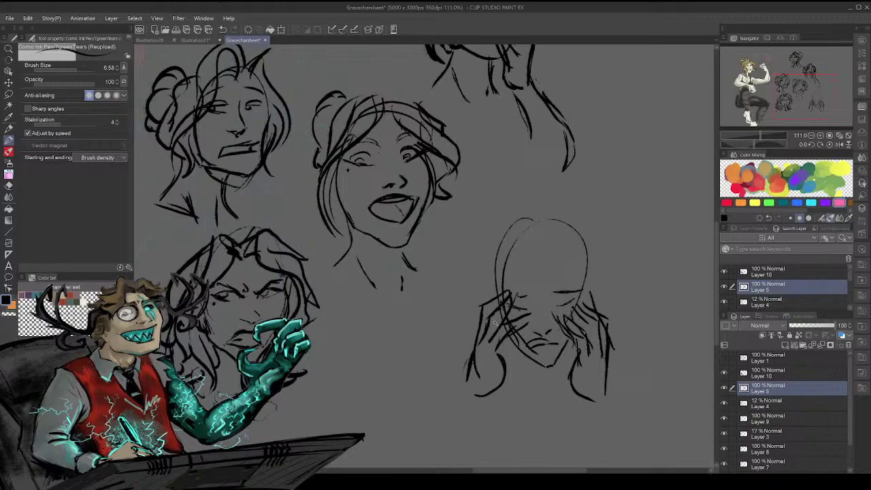
drag(500, 320, 484, 343)
- Draw parted hair strands falling over the distressed head's face and out past the fingers on both sides
mouse_move(542, 252)
mouse_down()
mouse_move(540, 312)
mouse_move(543, 341)
mouse_up()
mouse_move(518, 257)
mouse_down()
mouse_move(519, 300)
mouse_move(536, 338)
mouse_up()
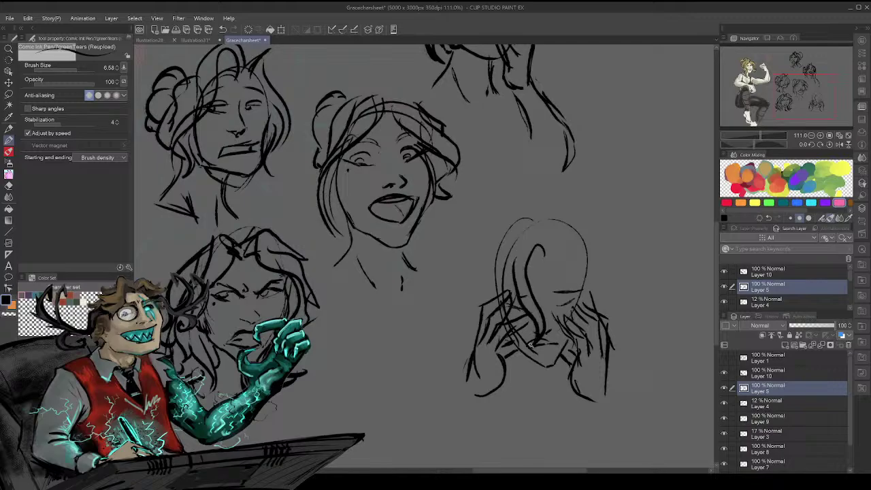
drag(525, 284, 533, 336)
mouse_move(521, 245)
mouse_down()
mouse_move(507, 289)
mouse_move(490, 297)
mouse_move(494, 271)
mouse_move(492, 289)
mouse_move(476, 277)
mouse_move(510, 241)
mouse_move(579, 232)
mouse_move(588, 234)
mouse_move(599, 290)
mouse_up()
drag(595, 284, 607, 300)
drag(547, 244, 573, 293)
drag(569, 289, 592, 300)
mouse_move(588, 302)
mouse_down()
mouse_move(596, 318)
mouse_move(578, 310)
mouse_move(570, 318)
mouse_up()
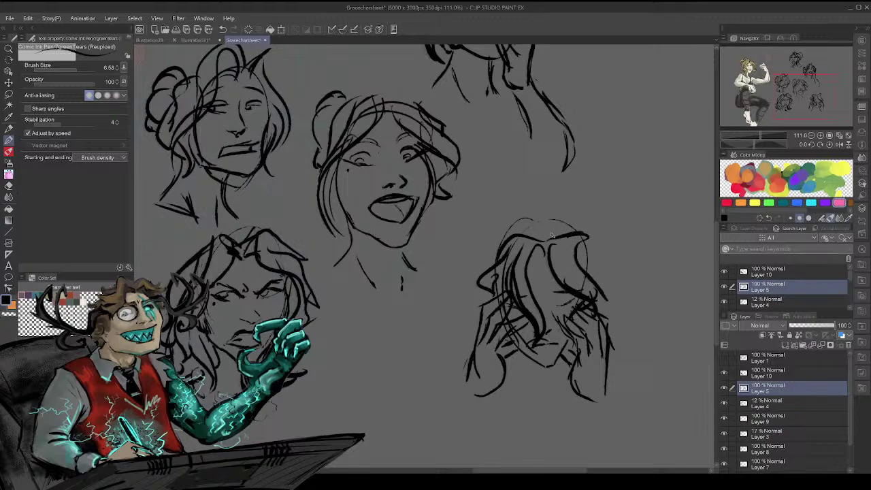
- Add a hair band line and a looped bun on top of the distressed head, and touch up the lines by the fingers
mouse_move(520, 232)
mouse_down()
mouse_move(544, 230)
mouse_move(557, 225)
mouse_move(525, 234)
mouse_move(554, 220)
mouse_move(555, 243)
mouse_move(534, 217)
mouse_move(558, 211)
mouse_move(548, 201)
mouse_move(586, 232)
mouse_up()
mouse_move(535, 198)
mouse_down()
mouse_move(517, 226)
mouse_move(525, 234)
mouse_up()
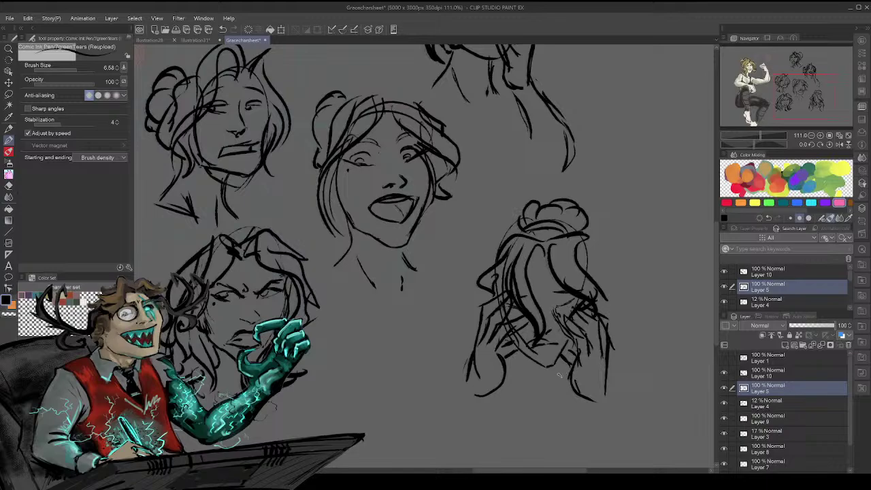
drag(800, 95, 800, 111)
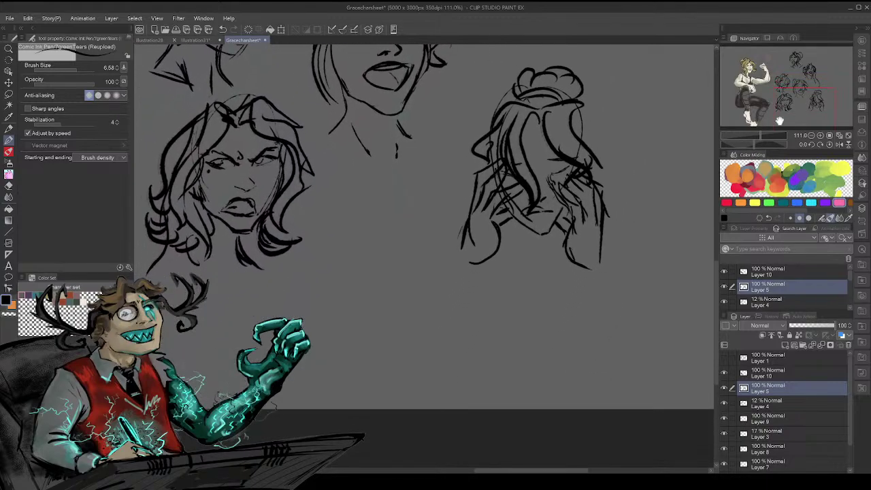
drag(544, 174, 551, 172)
mouse_move(357, 327)
mouse_down()
mouse_move(400, 283)
mouse_move(412, 326)
mouse_up()
mouse_move(357, 328)
mouse_down()
mouse_move(376, 340)
mouse_move(412, 336)
mouse_move(428, 317)
mouse_move(383, 317)
mouse_move(365, 332)
mouse_move(402, 379)
mouse_move(391, 367)
mouse_move(403, 407)
mouse_move(422, 410)
mouse_up()
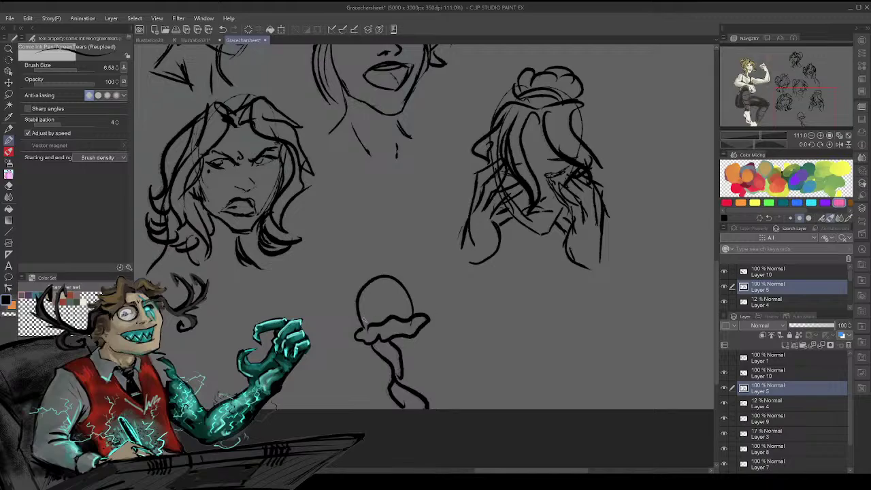
mouse_move(348, 327)
mouse_down()
mouse_move(416, 300)
mouse_move(397, 299)
mouse_move(426, 302)
mouse_up()
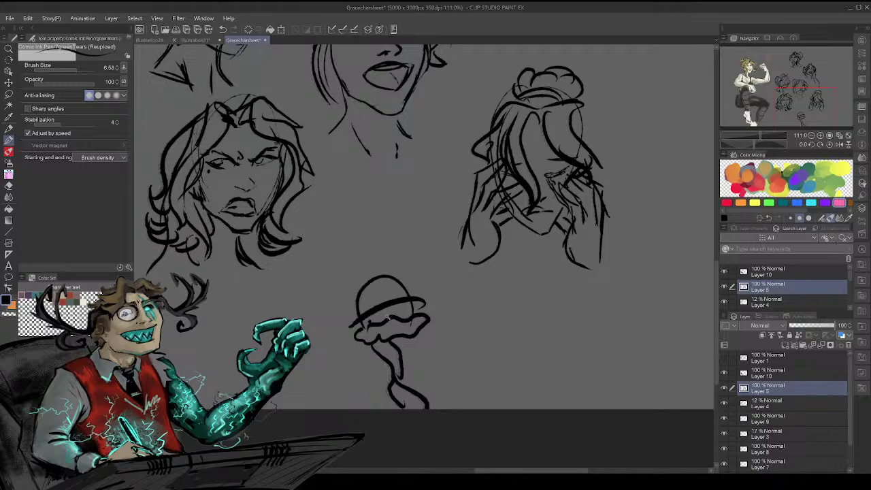
key(ctrl+z)
key(ctrl+z)
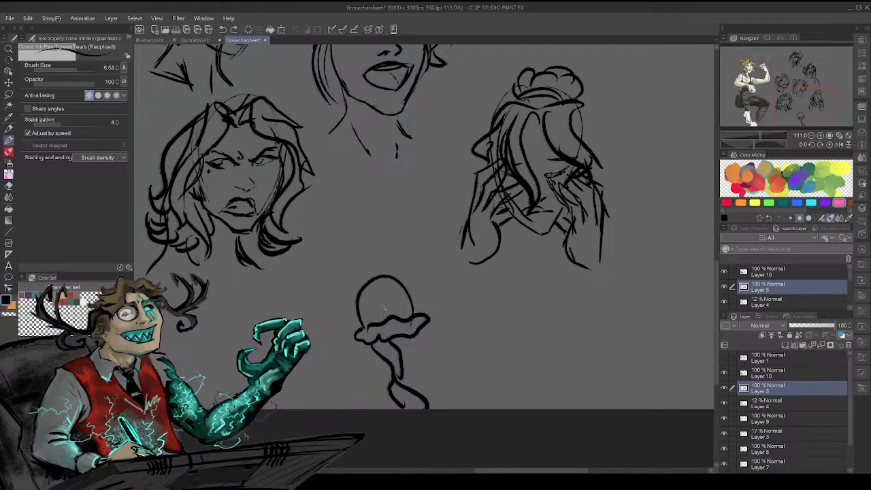
mouse_move(368, 317)
mouse_down()
mouse_move(373, 304)
mouse_move(381, 313)
mouse_move(443, 292)
mouse_move(423, 289)
mouse_move(453, 299)
mouse_move(355, 339)
mouse_move(395, 346)
mouse_move(408, 404)
mouse_move(388, 406)
mouse_up()
key(ctrl+z)
key(ctrl+z)
mouse_move(452, 296)
mouse_down()
mouse_move(418, 285)
mouse_move(363, 306)
mouse_up()
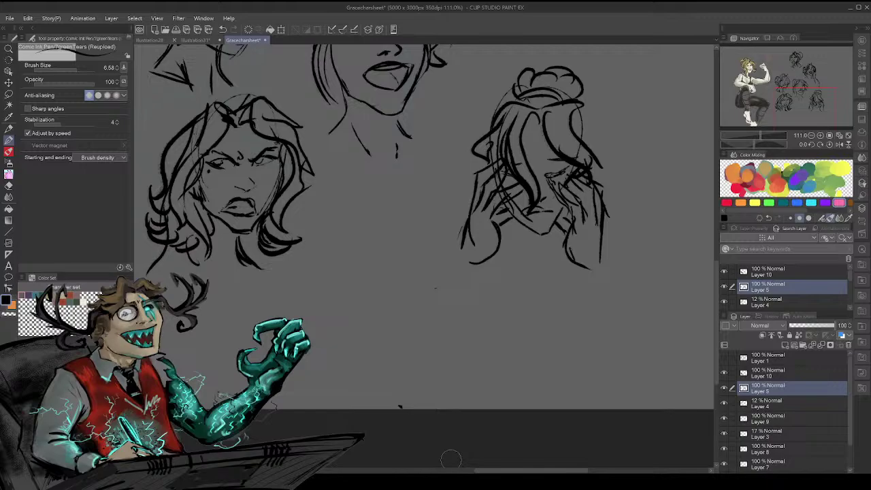
- Add brow lines to the distressed head and reshape the scowling head's mouth into a squarer open snarl
mouse_move(520, 133)
mouse_down()
mouse_move(537, 141)
mouse_move(542, 130)
mouse_up()
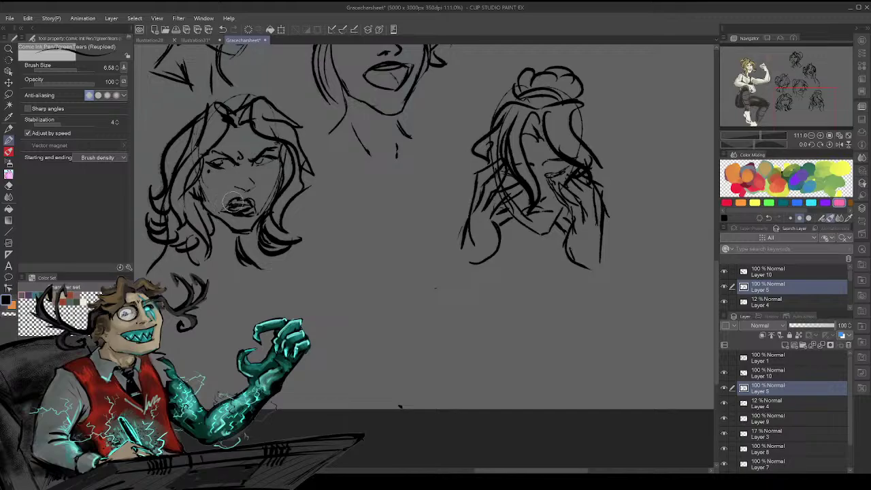
mouse_move(233, 202)
mouse_down()
mouse_move(250, 203)
mouse_move(248, 215)
mouse_move(230, 206)
mouse_move(252, 199)
mouse_move(251, 214)
mouse_move(252, 201)
mouse_up()
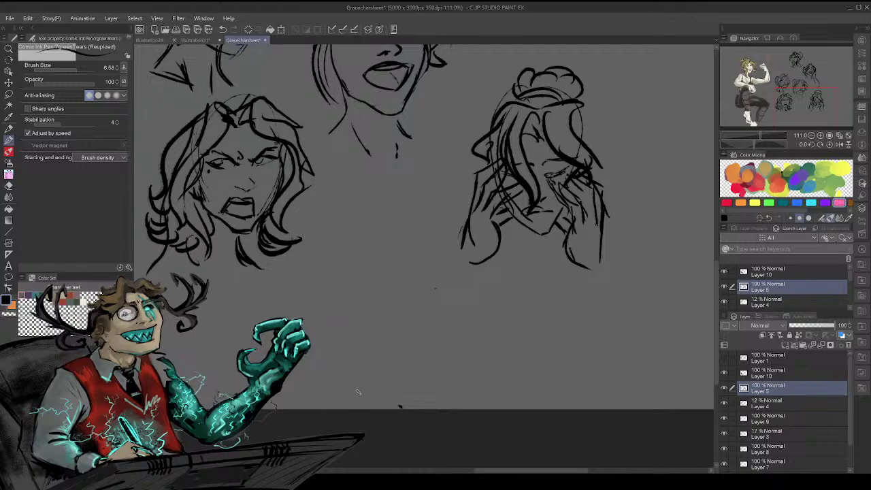
- Sketch an upright oval head with a narrow chin in the space below the laughing head, between the scowling and distressed heads
drag(803, 101, 798, 86)
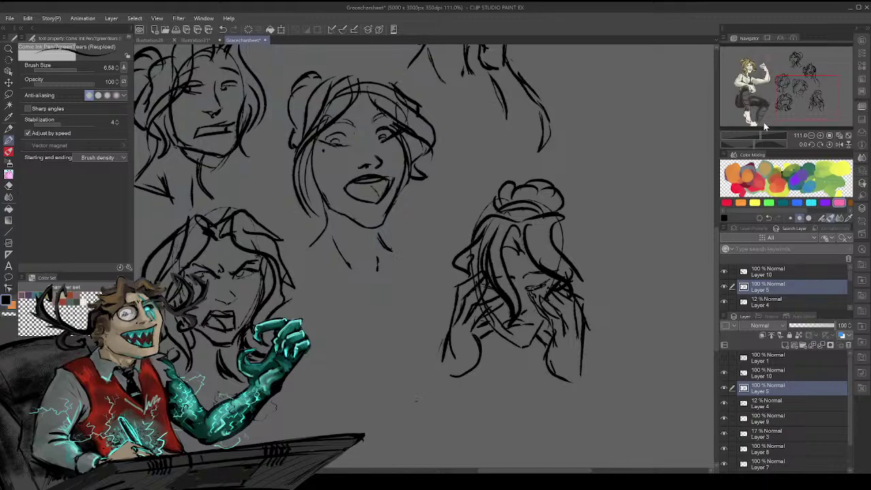
mouse_move(764, 127)
mouse_down()
mouse_move(811, 73)
mouse_move(796, 101)
mouse_up()
mouse_move(450, 351)
mouse_down()
mouse_move(445, 288)
mouse_move(507, 335)
mouse_up()
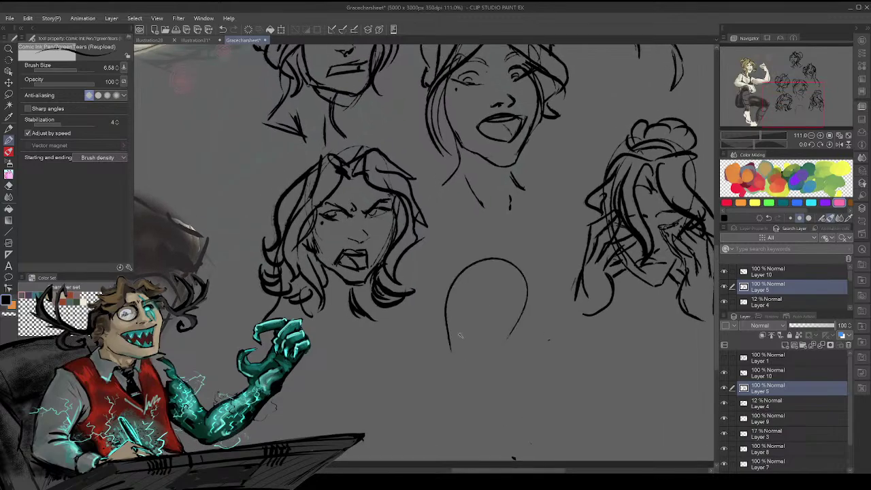
drag(448, 314, 474, 390)
drag(522, 311, 502, 397)
drag(527, 293, 484, 399)
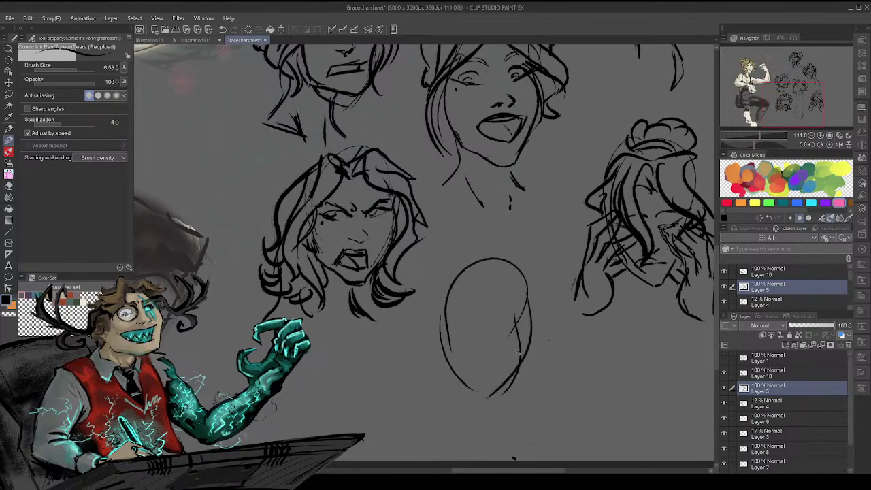
drag(518, 351, 467, 397)
drag(545, 332, 505, 376)
drag(440, 344, 462, 390)
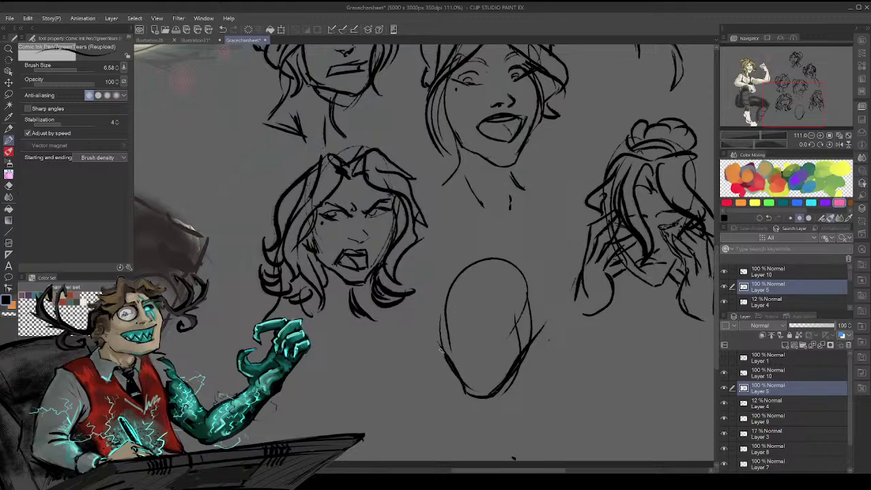
- Erase the stray overlapping lines on the new oval head and redraw the right side of its face down to the chin
drag(444, 315, 443, 355)
drag(526, 282, 522, 346)
mouse_move(519, 305)
mouse_down()
mouse_move(499, 358)
mouse_move(524, 302)
mouse_move(503, 379)
mouse_up()
drag(547, 321, 505, 403)
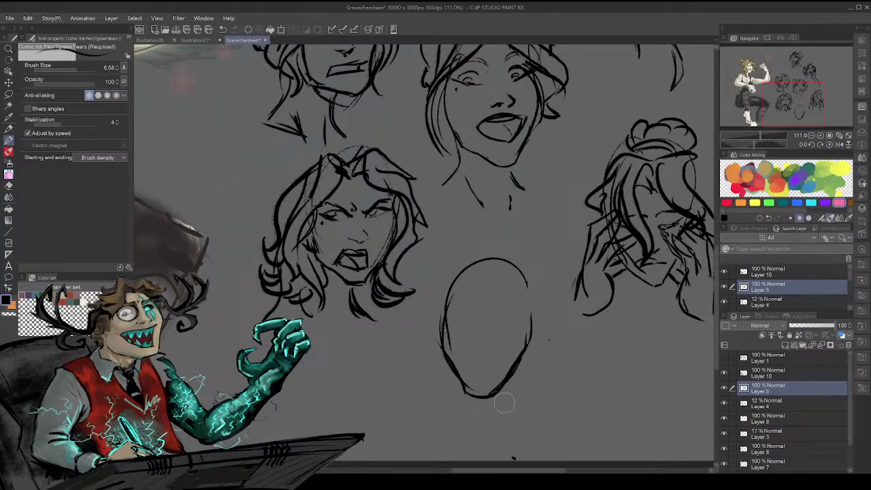
key(ctrl+z)
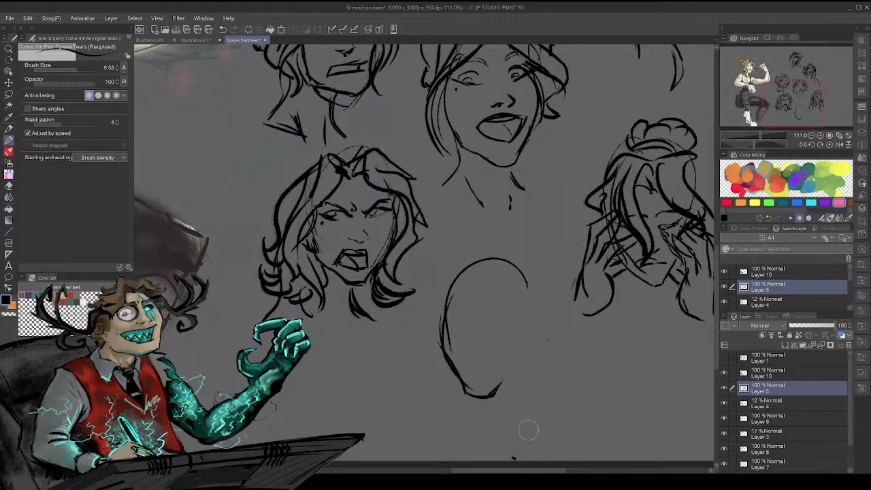
mouse_move(527, 286)
mouse_down()
mouse_move(525, 320)
mouse_move(489, 399)
mouse_move(528, 310)
mouse_up()
mouse_move(522, 355)
mouse_down()
mouse_move(529, 319)
mouse_move(522, 354)
mouse_up()
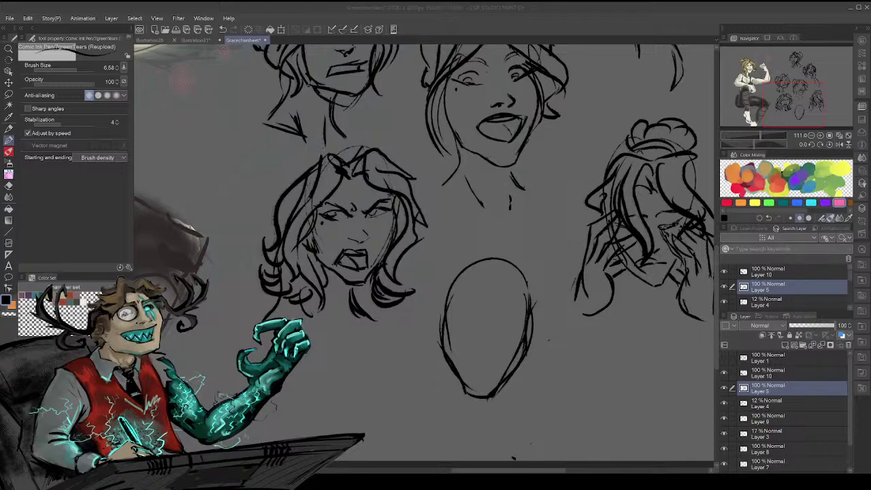
- Draw arched brows, wide eyes and a small nose on the new oval head
mouse_move(447, 308)
mouse_down()
mouse_move(476, 289)
mouse_move(484, 312)
mouse_move(500, 297)
mouse_move(527, 304)
mouse_up()
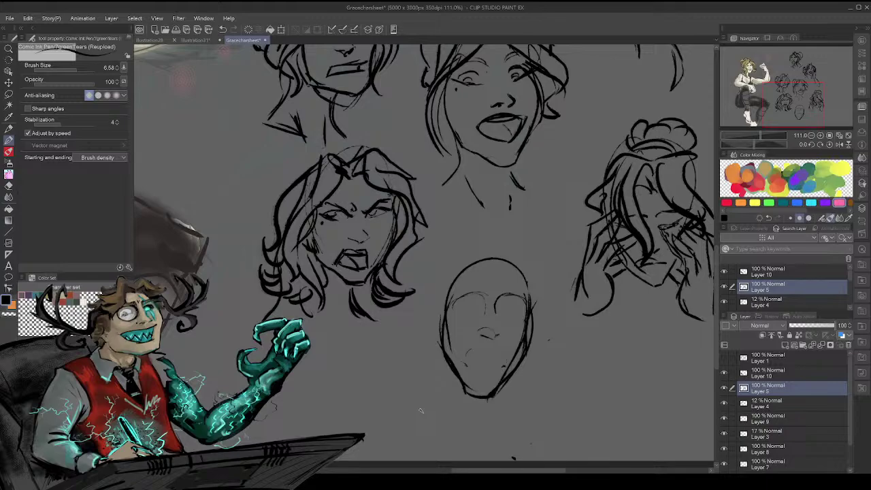
mouse_move(458, 308)
mouse_down()
mouse_move(478, 317)
mouse_move(515, 310)
mouse_up()
drag(452, 309, 515, 312)
mouse_move(462, 306)
mouse_down()
mouse_move(451, 309)
mouse_move(475, 304)
mouse_move(475, 315)
mouse_move(512, 317)
mouse_up()
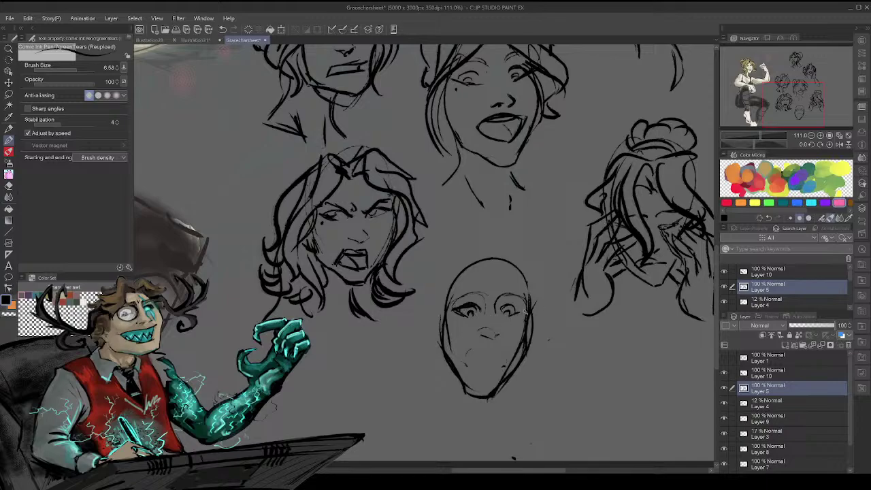
- Remove the mouth marks and the lower face outline of the new head, keeping the eyes, nose and cranium
key(ctrl+z)
key(ctrl+z)
key(ctrl+z)
key(ctrl+z)
mouse_move(468, 346)
mouse_down()
mouse_move(473, 367)
mouse_move(496, 348)
mouse_move(492, 363)
mouse_move(465, 351)
mouse_move(469, 362)
mouse_move(489, 365)
mouse_move(485, 348)
mouse_move(496, 374)
mouse_move(524, 347)
mouse_move(496, 396)
mouse_move(530, 365)
mouse_move(456, 380)
mouse_move(447, 322)
mouse_move(487, 406)
mouse_move(441, 326)
mouse_move(501, 415)
mouse_up()
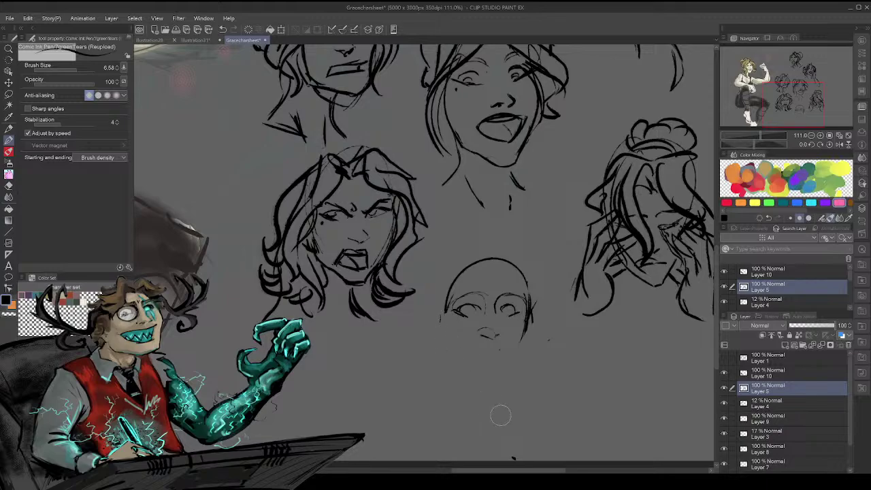
- Draw parted hair with side locks on the new head below the laughing one, and add its jaw, pointed chin and neck lines
mouse_move(492, 278)
mouse_down()
mouse_move(480, 239)
mouse_move(461, 283)
mouse_up()
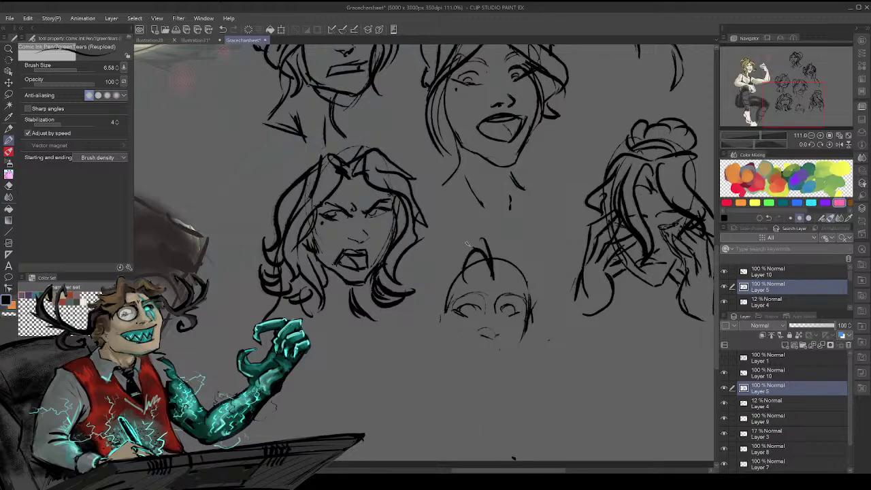
mouse_move(467, 242)
mouse_down()
mouse_move(447, 331)
mouse_move(456, 301)
mouse_move(436, 329)
mouse_move(449, 290)
mouse_move(416, 311)
mouse_move(417, 300)
mouse_move(490, 248)
mouse_move(519, 285)
mouse_move(524, 247)
mouse_move(565, 378)
mouse_up()
drag(526, 343, 545, 373)
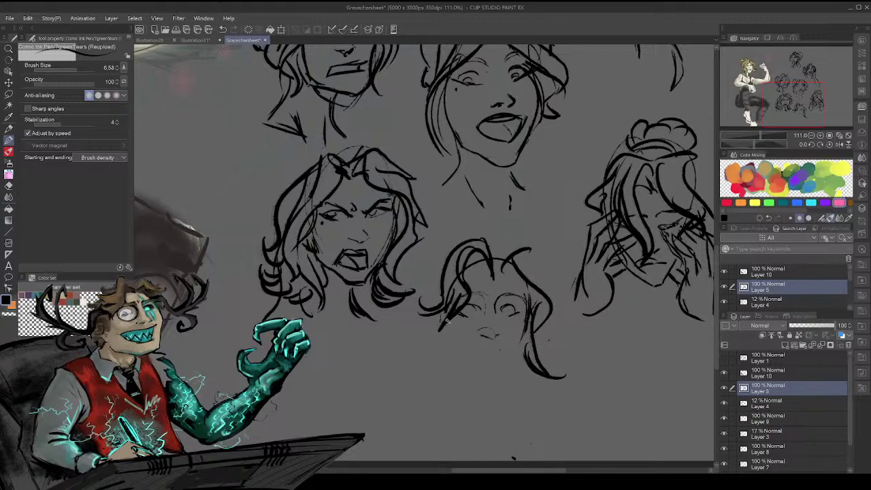
mouse_move(446, 322)
mouse_down()
mouse_move(478, 372)
mouse_move(459, 357)
mouse_move(467, 367)
mouse_move(495, 385)
mouse_move(488, 381)
mouse_move(505, 373)
mouse_move(462, 362)
mouse_move(493, 376)
mouse_move(524, 323)
mouse_move(491, 394)
mouse_up()
mouse_move(456, 350)
mouse_down()
mouse_move(439, 385)
mouse_move(447, 375)
mouse_move(425, 393)
mouse_up()
drag(492, 392, 521, 404)
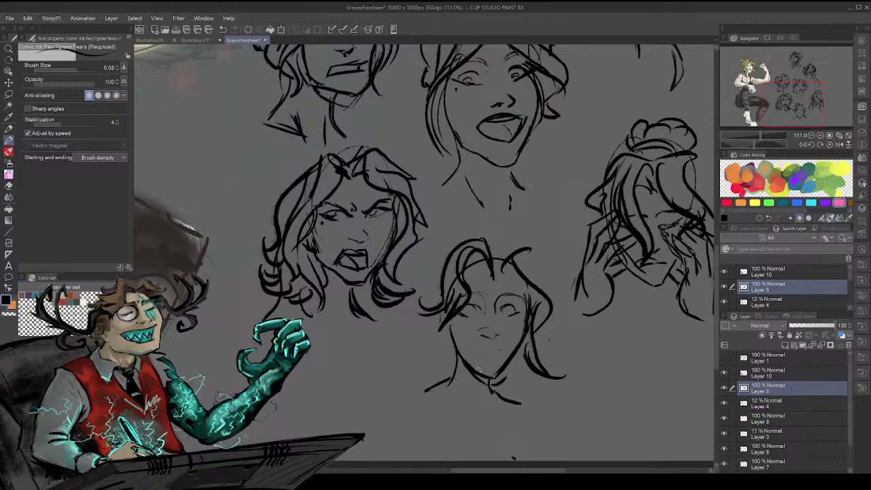
- Darken the new head's eyelids into a half-lidded look and draw a smirking mouth
drag(503, 312, 521, 310)
drag(459, 314, 479, 311)
drag(503, 308, 517, 309)
mouse_move(458, 310)
mouse_down()
mouse_move(480, 306)
mouse_move(460, 311)
mouse_up()
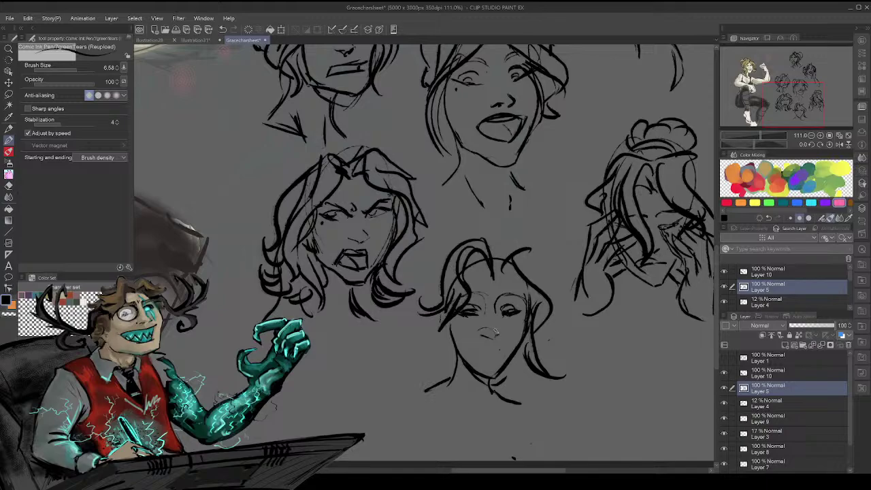
drag(475, 348, 503, 343)
- Add a curved lock beside the new head's hair parting, and undo the extra strokes along the side of the face
drag(505, 249, 493, 275)
drag(509, 249, 530, 241)
mouse_move(528, 271)
mouse_down()
mouse_move(541, 301)
mouse_move(505, 311)
mouse_move(535, 322)
mouse_up()
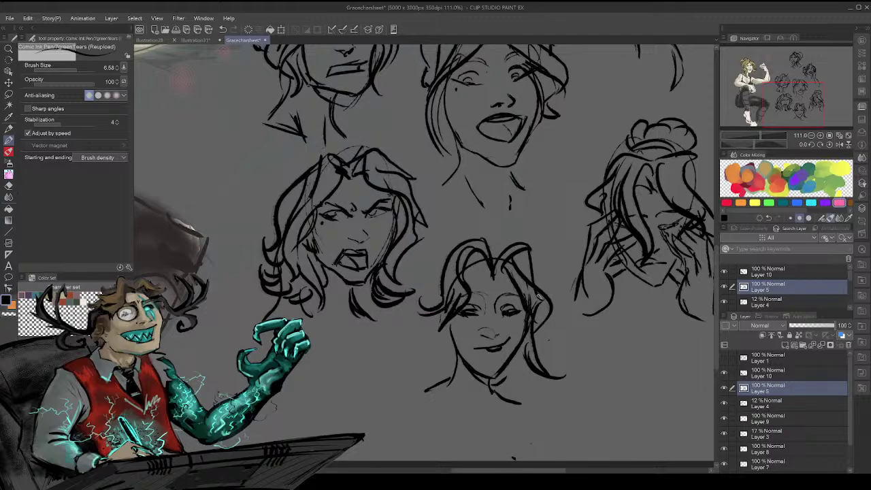
key(ctrl+z)
key(ctrl+z)
key(ctrl+z)
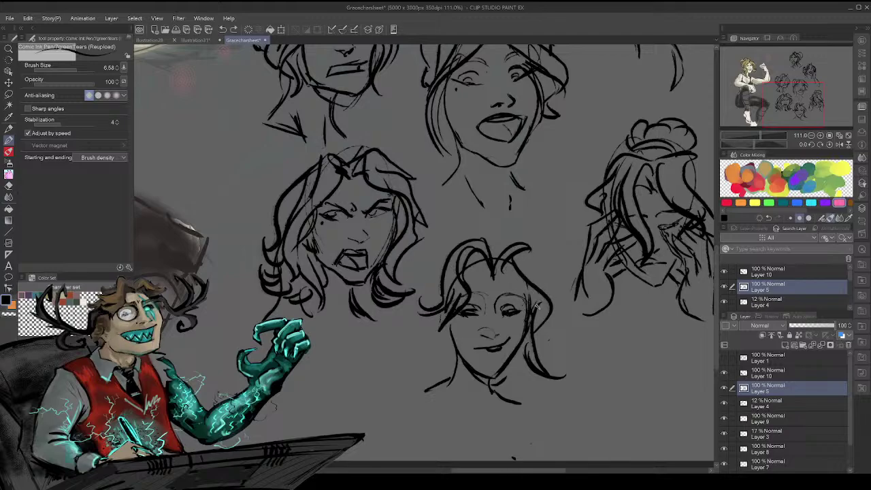
- Refine the smirk and build up the new head's hair with thicker fringe strands, a looped bun and curls beside the jaw
mouse_move(497, 352)
mouse_down()
mouse_move(506, 344)
mouse_move(477, 349)
mouse_move(495, 345)
mouse_up()
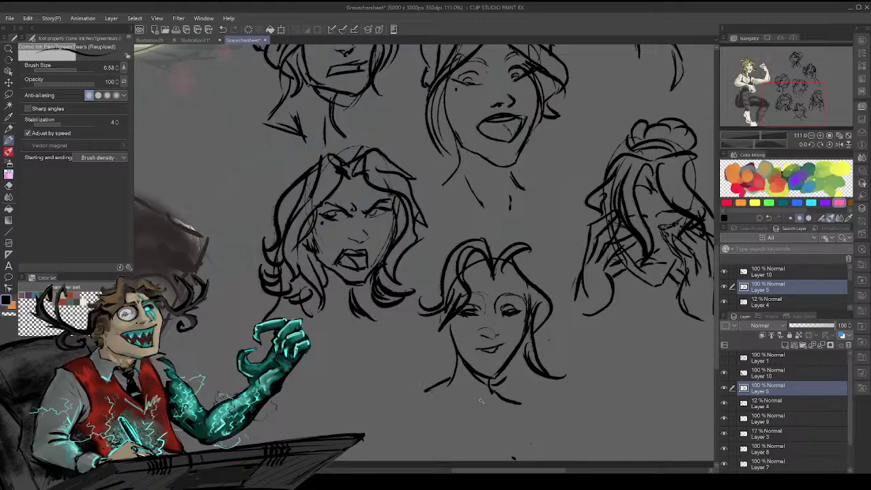
drag(528, 262, 509, 298)
drag(520, 245, 545, 301)
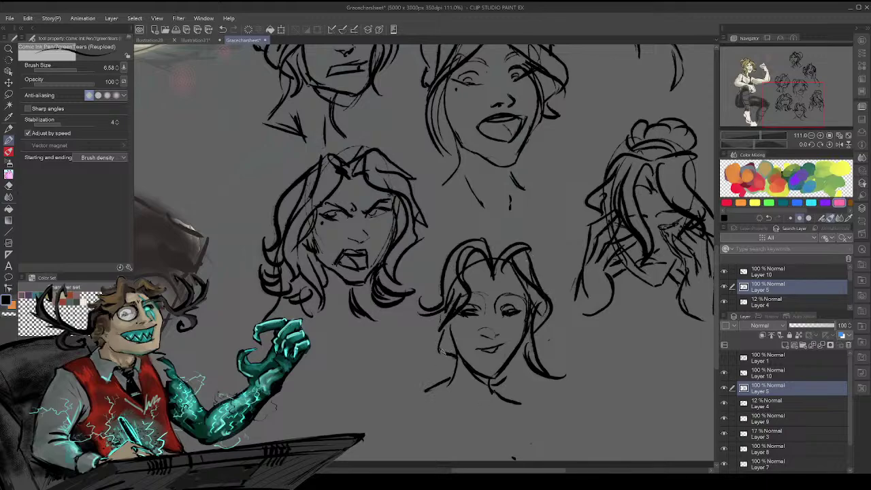
mouse_move(431, 296)
mouse_down()
mouse_move(433, 248)
mouse_move(445, 254)
mouse_up()
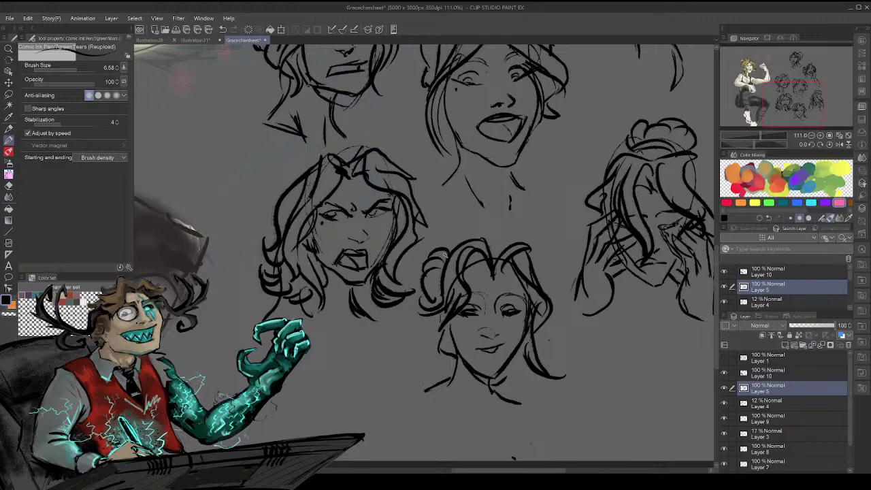
drag(430, 315, 435, 337)
mouse_move(465, 362)
mouse_down()
mouse_move(447, 341)
mouse_move(436, 345)
mouse_up()
mouse_move(437, 333)
mouse_down()
mouse_move(454, 317)
mouse_move(424, 327)
mouse_move(430, 350)
mouse_move(456, 373)
mouse_up()
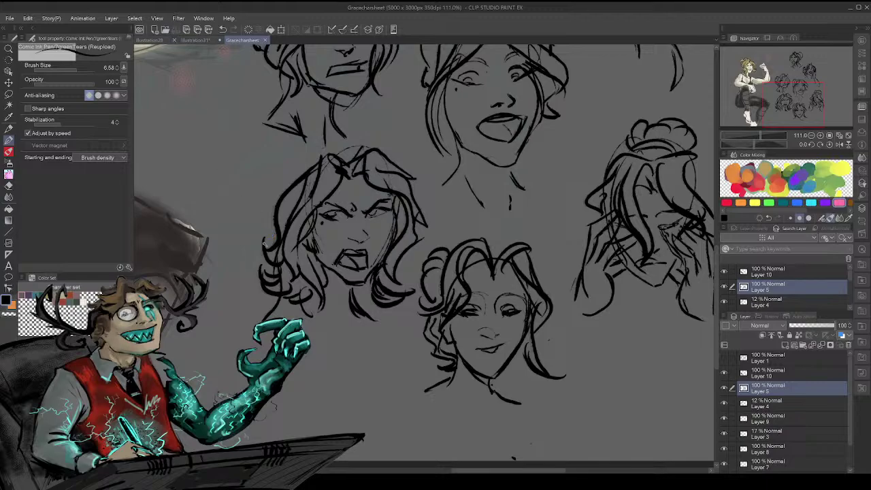
- Sample the colour of the crouching woman's green top and paint it over her waist beneath the resting forearm
scroll(355, 245, down, 3)
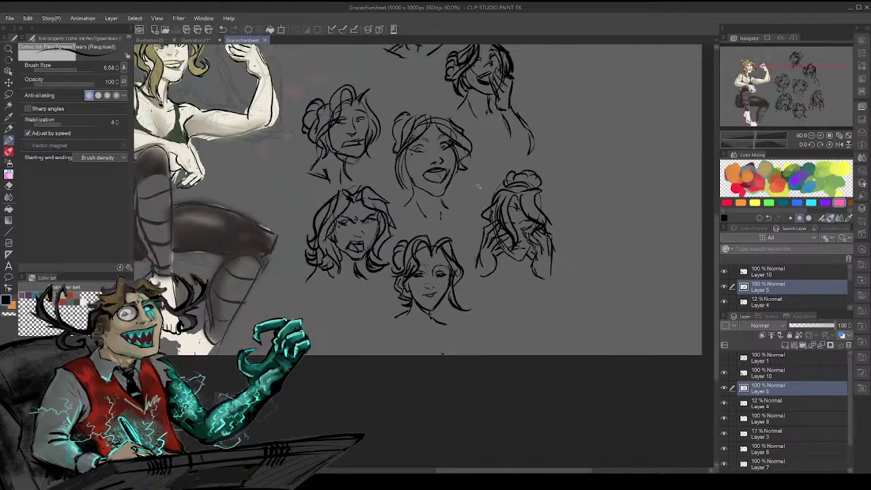
mouse_move(789, 111)
mouse_down()
mouse_move(757, 92)
mouse_move(768, 87)
mouse_move(765, 96)
mouse_up()
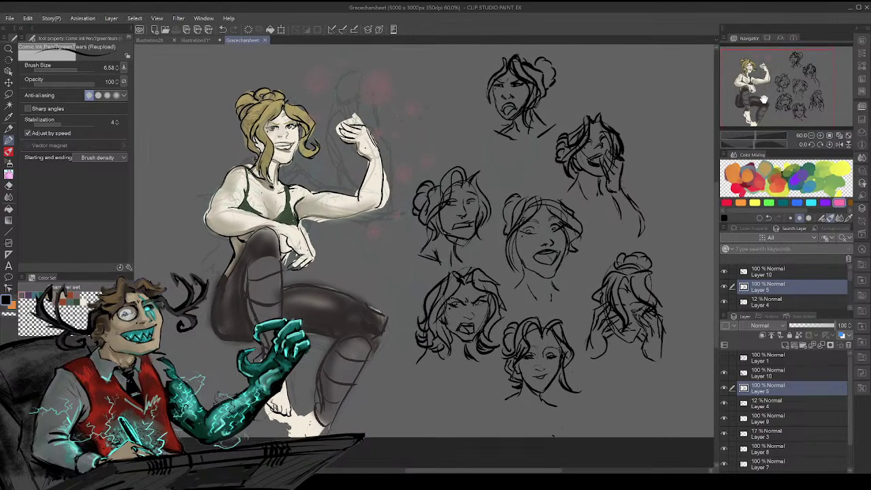
alt+click(249, 208)
alt+click(248, 208)
alt+click(249, 209)
mouse_move(237, 239)
mouse_down()
mouse_move(249, 231)
mouse_move(228, 273)
mouse_move(228, 247)
mouse_up()
alt+click(245, 208)
alt+click(248, 207)
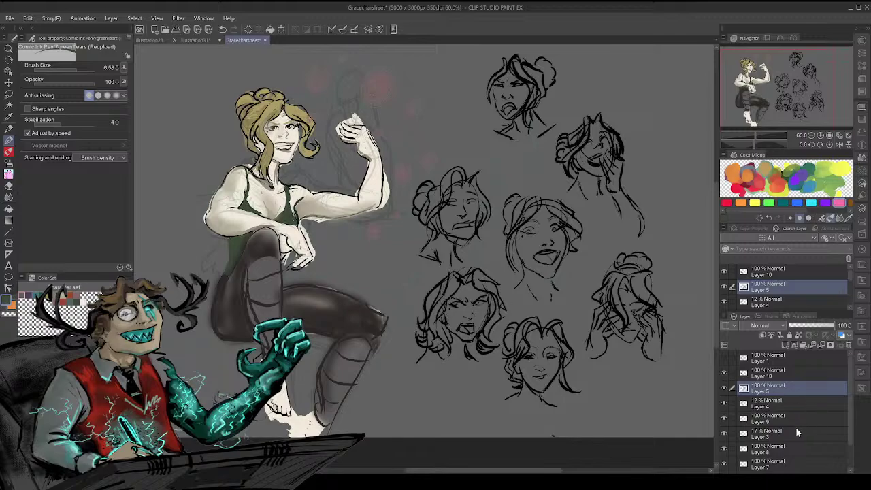
- Toggle the visibility of Layers 8, 7 and 6 to identify the skin colour layer, and make Layer 6 active
click(725, 454)
click(725, 454)
click(725, 466)
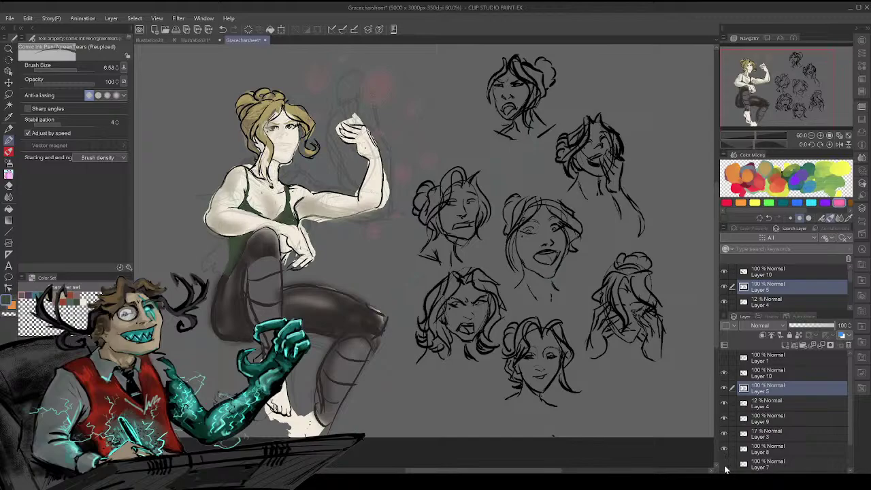
click(725, 466)
click(725, 466)
click(725, 466)
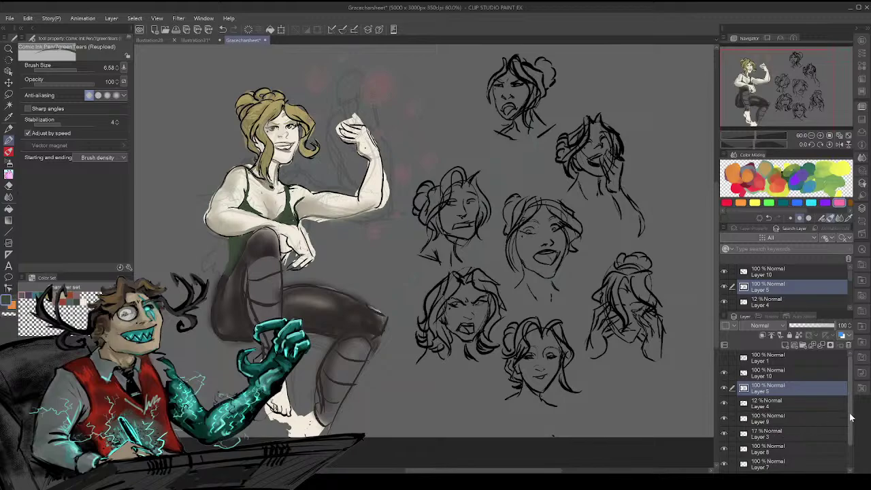
scroll(843, 440, down, 2)
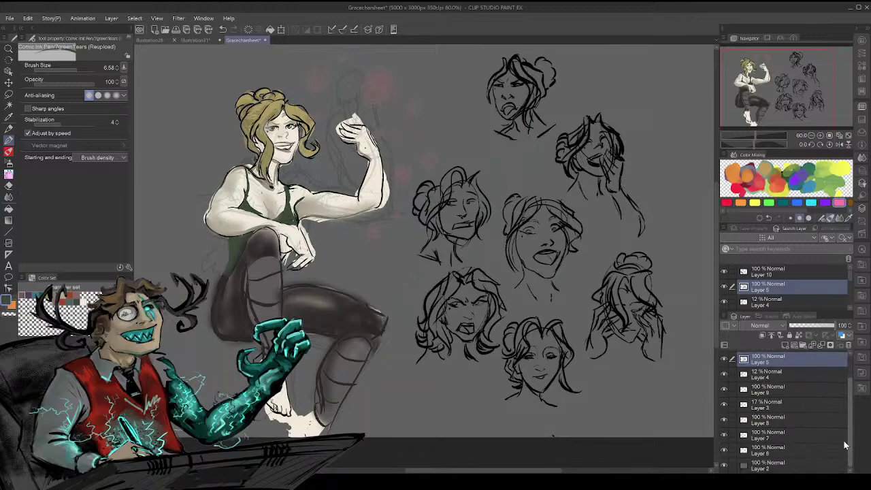
click(724, 457)
click(724, 456)
click(763, 452)
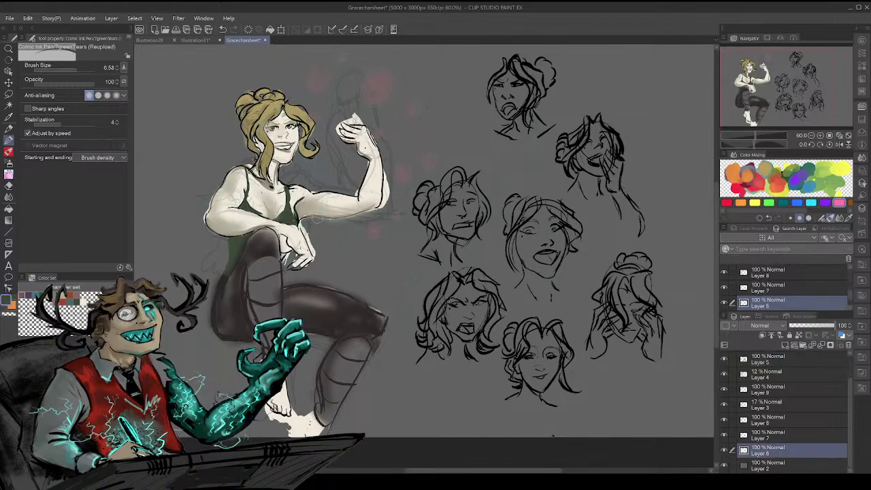
- Clean away the skin colour spilling outside the outlines of the woman's raised arm, hand and bare foot
mouse_move(391, 180)
mouse_down()
mouse_move(385, 222)
mouse_move(375, 220)
mouse_up()
mouse_move(349, 120)
mouse_down()
mouse_move(336, 132)
mouse_move(354, 151)
mouse_up()
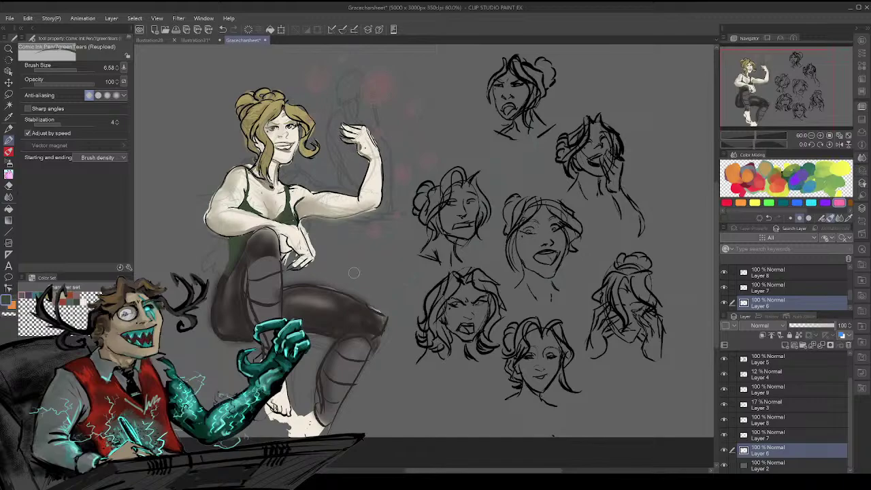
mouse_move(273, 423)
mouse_down()
mouse_move(300, 414)
mouse_move(314, 424)
mouse_move(306, 413)
mouse_move(337, 429)
mouse_up()
drag(768, 89, 758, 109)
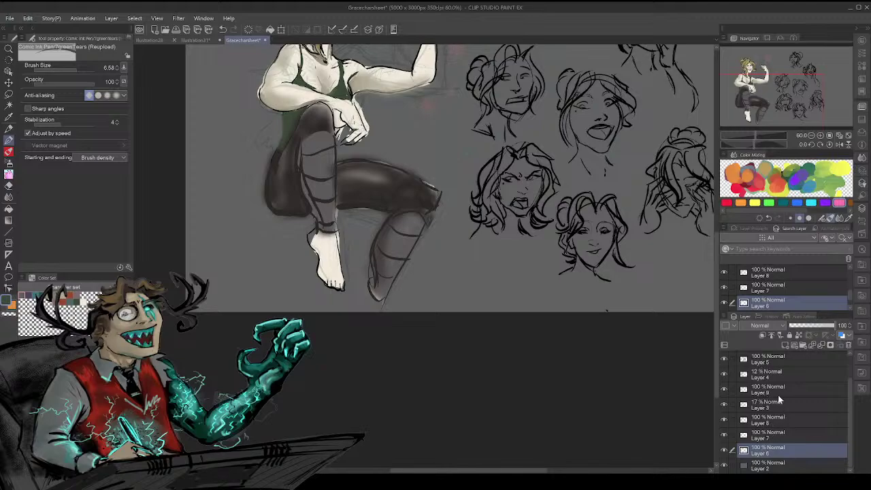
- Sample the black line colour from the scowling head and make Layer 10 active
click(776, 392)
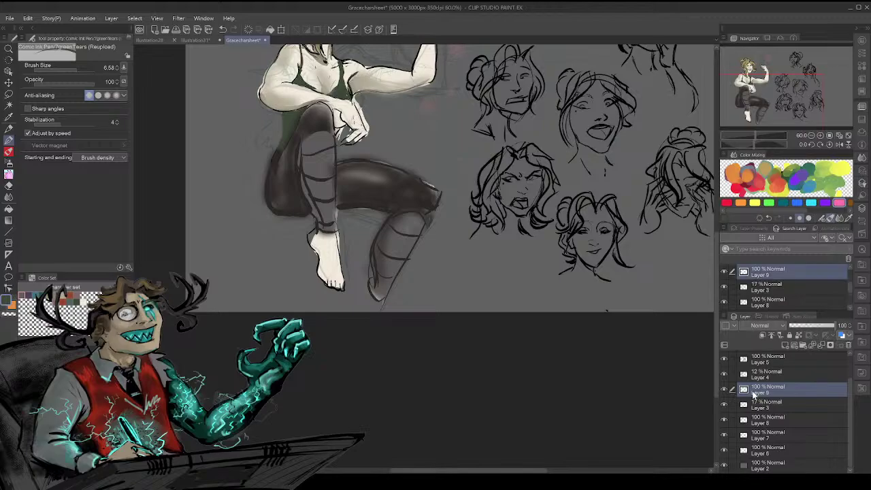
alt+click(534, 216)
click(769, 359)
scroll(852, 386, up, 1)
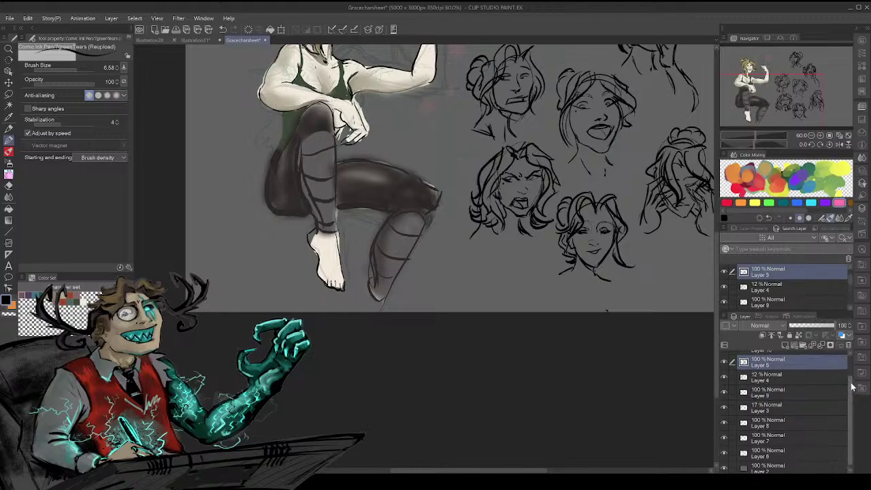
scroll(851, 385, up, 1)
click(813, 371)
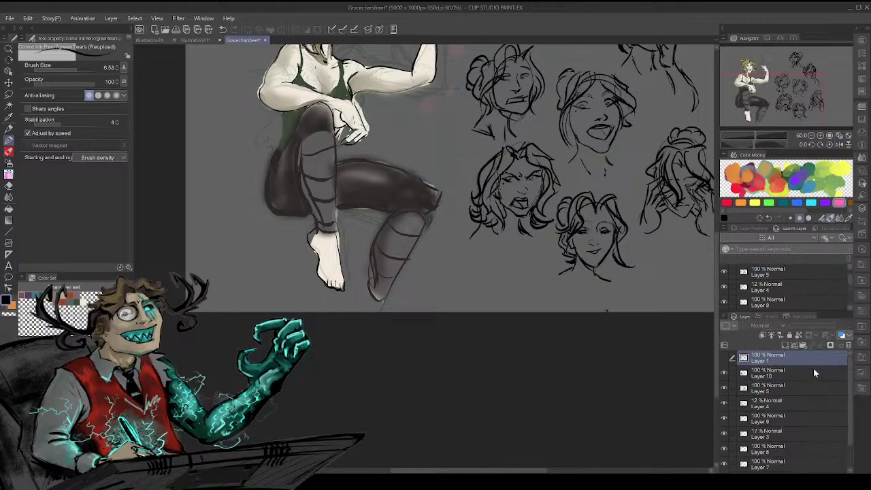
- Compare the illustration with and without the rough sketches on Layer 1, leaving that layer hidden
click(723, 358)
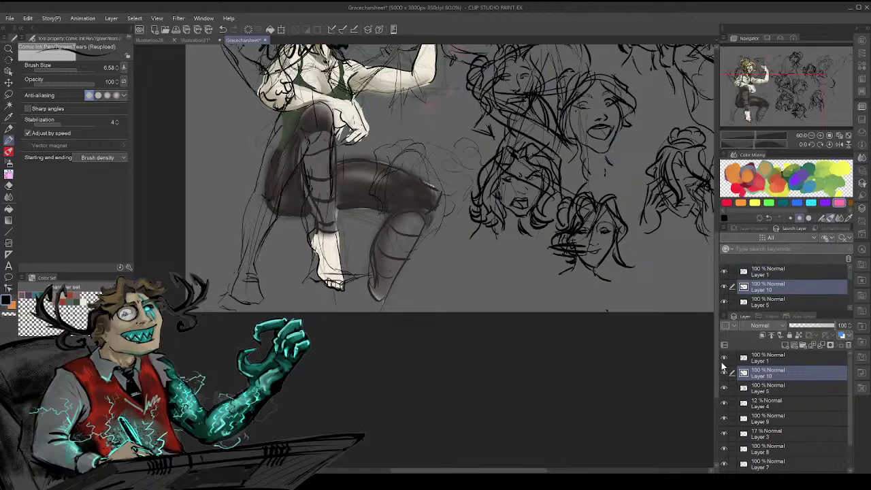
click(723, 359)
click(723, 359)
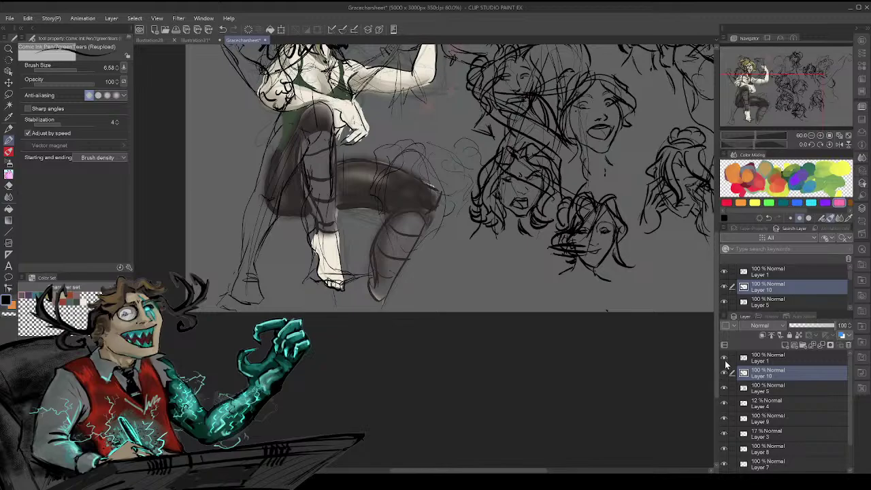
click(723, 359)
drag(763, 109, 773, 82)
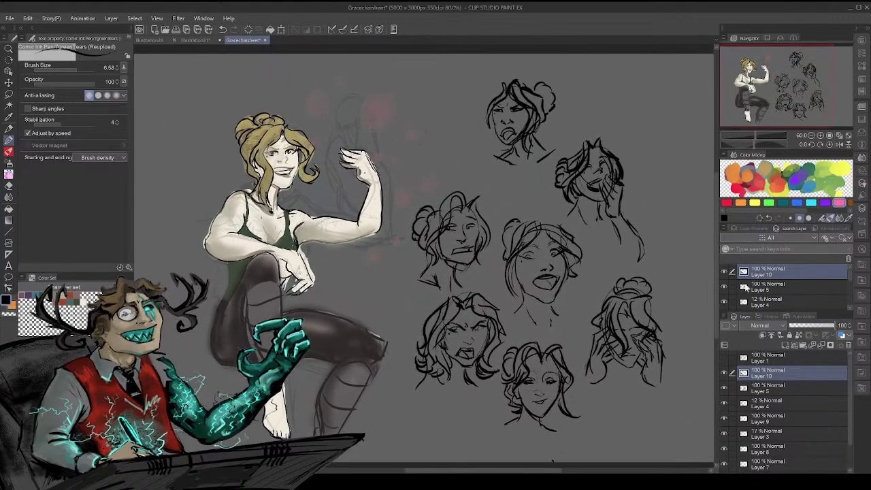
click(725, 359)
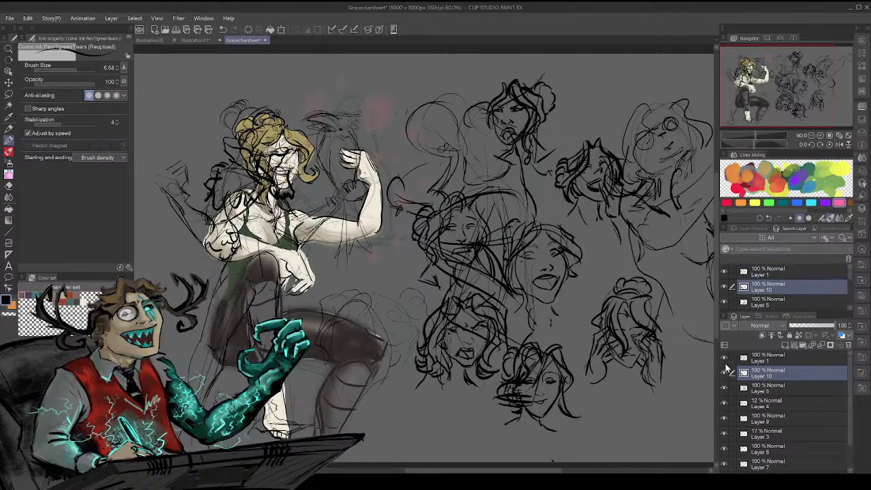
click(724, 358)
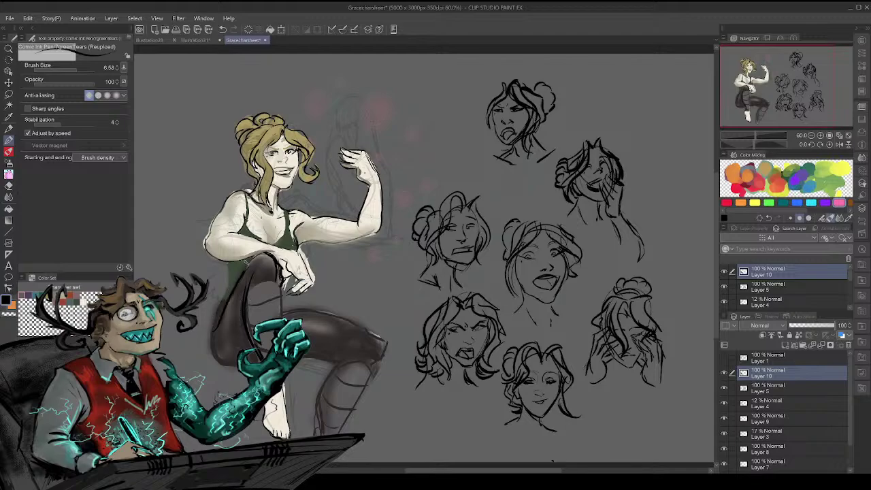
- Ink the crouching woman's ankle, bare foot and toes, and outline her hip in black on Layer 10
drag(279, 382, 288, 437)
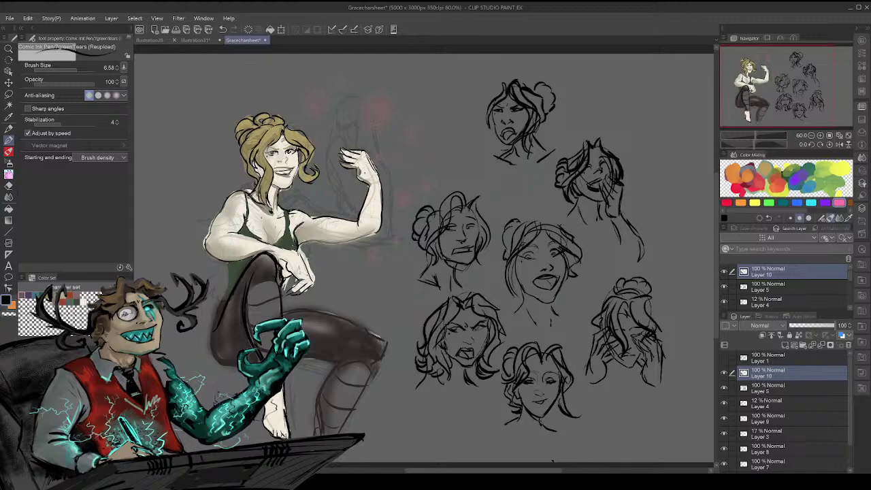
drag(271, 407, 279, 422)
alt+click(553, 461)
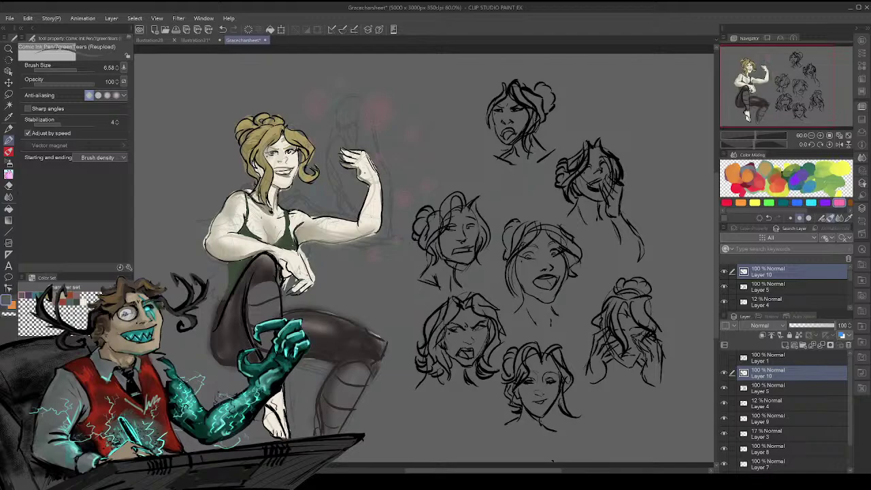
key(c)
mouse_move(236, 365)
mouse_down()
mouse_move(214, 348)
mouse_move(209, 356)
mouse_move(223, 300)
mouse_up()
key(ctrl+z)
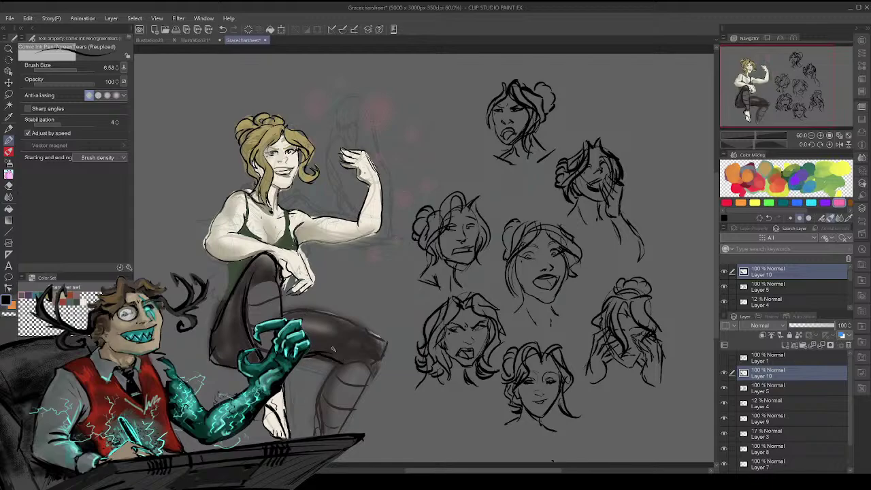
mouse_move(324, 340)
mouse_down()
mouse_move(352, 353)
mouse_move(345, 335)
mouse_move(276, 311)
mouse_move(353, 324)
mouse_up()
key(ctrl+z)
key(ctrl+z)
- Ink the outline of the woman's extended thigh, knee and lower leg, and sketch the foot at its end
mouse_move(280, 311)
mouse_down()
mouse_move(309, 309)
mouse_move(373, 330)
mouse_move(380, 344)
mouse_move(371, 341)
mouse_move(343, 419)
mouse_move(354, 353)
mouse_up()
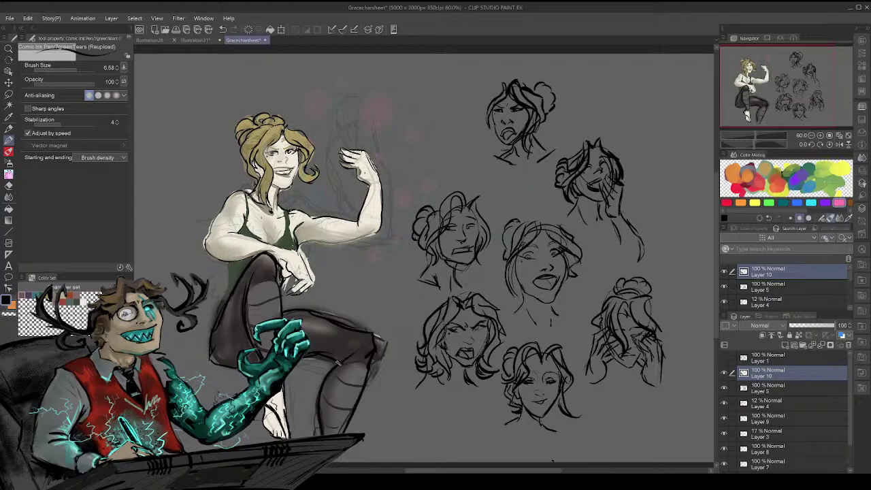
drag(332, 382, 376, 321)
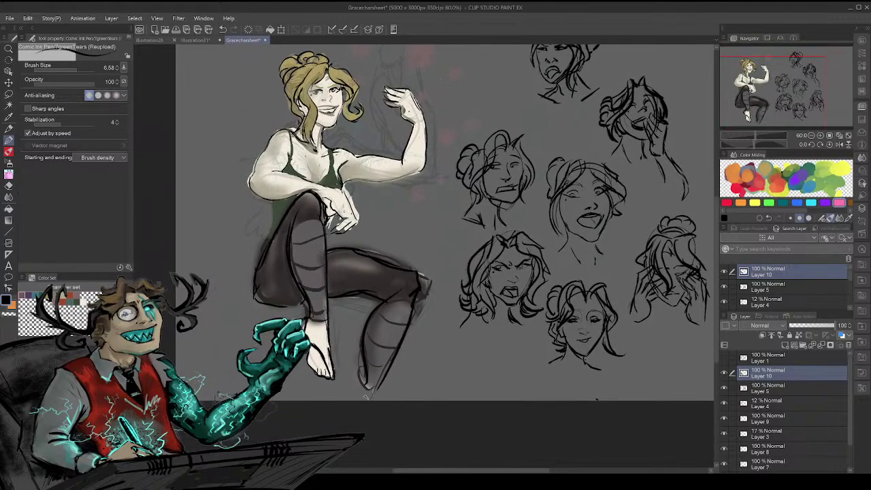
mouse_move(361, 366)
mouse_down()
mouse_move(350, 392)
mouse_move(367, 393)
mouse_move(356, 384)
mouse_move(374, 401)
mouse_up()
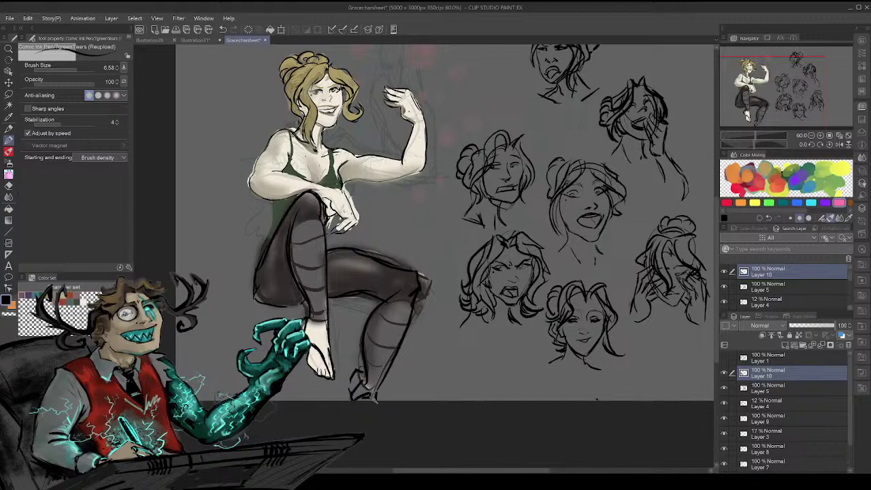